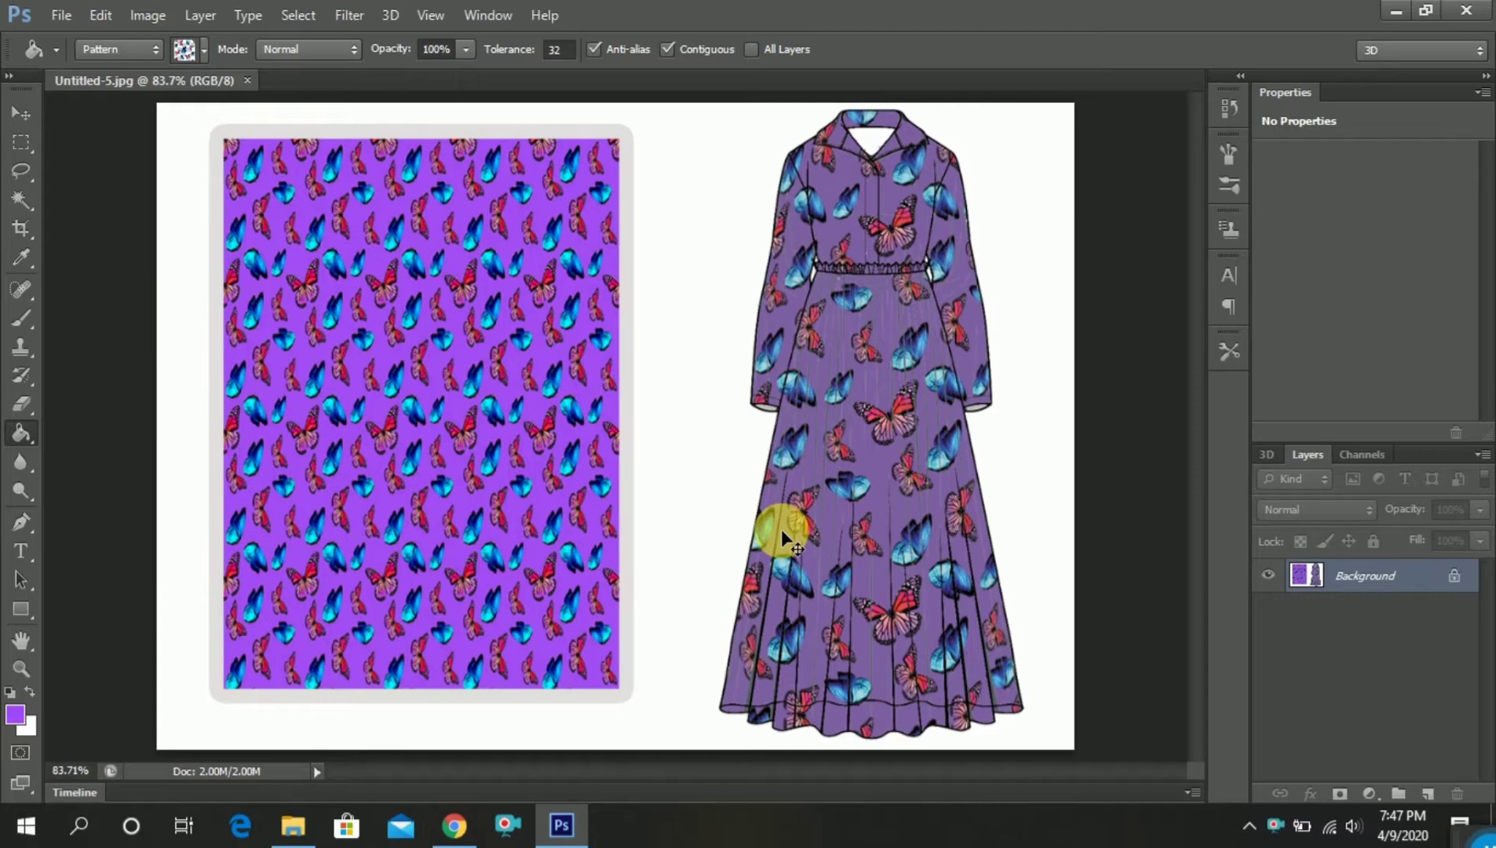
Close the finished butterfly dress sample document Untitled-5.jpg
{"action": "key", "text": "ctrl+minus"}
{"action": "key", "text": "ctrl+minus"}
{"action": "key", "text": "ctrl+0"}
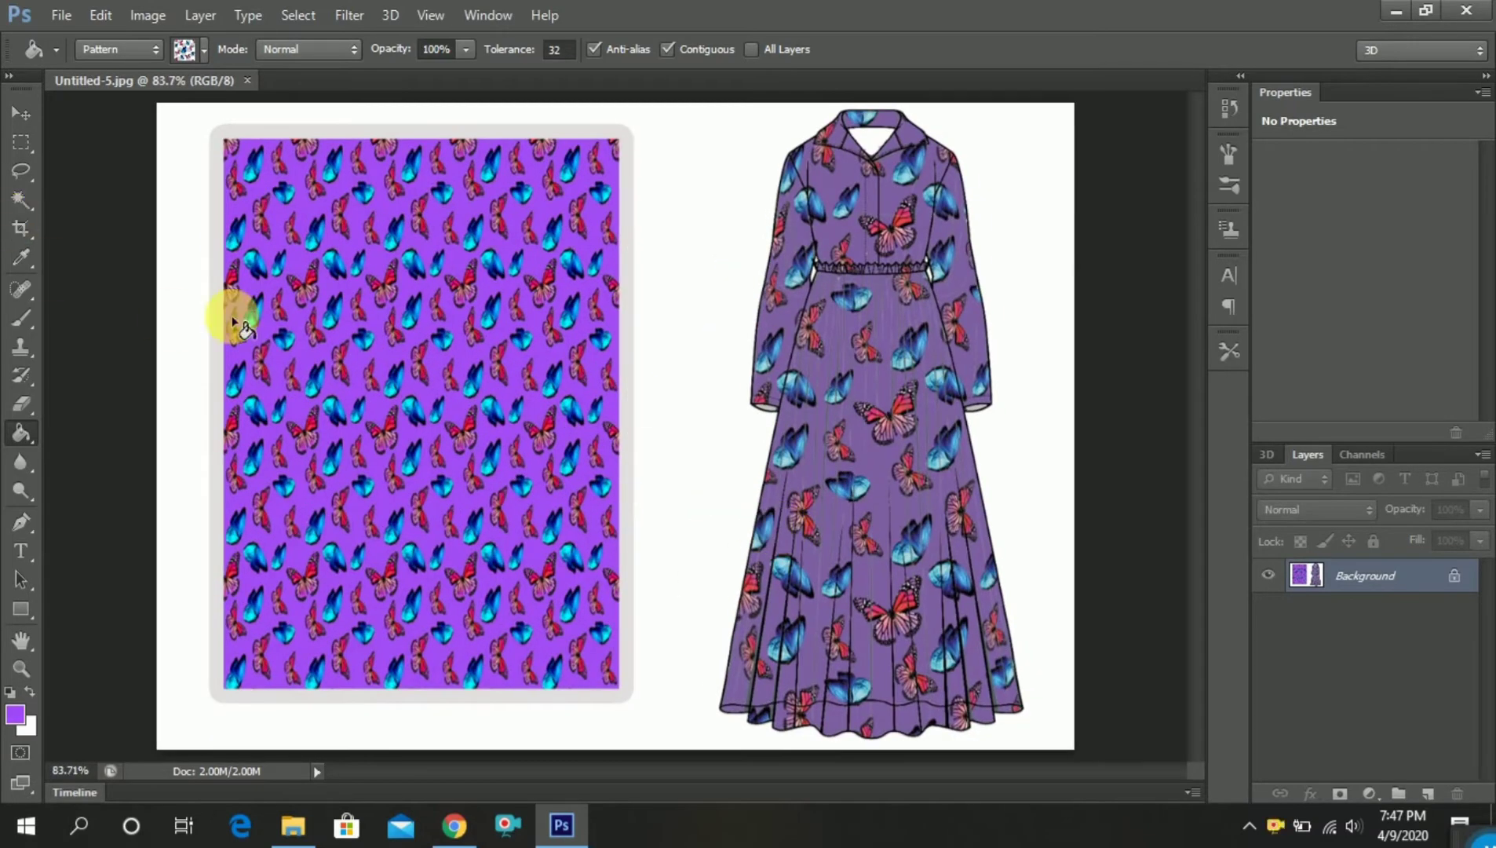
{"action": "left_click", "coordinate": [248, 81]}
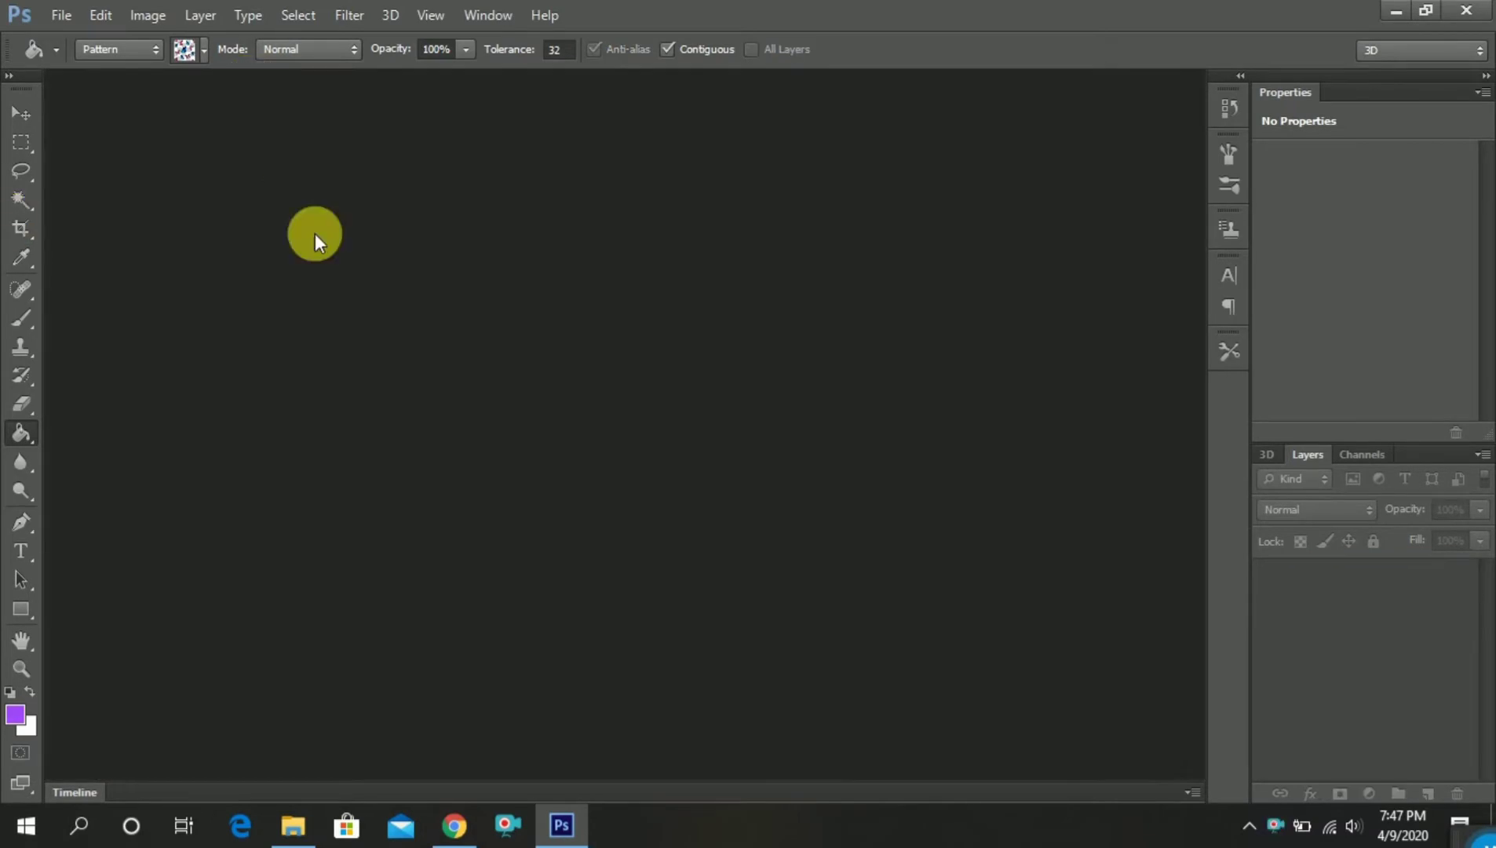
Create a new RGB document 400 pixels wide and 400 pixels high with a white background
{"action": "left_click", "coordinate": [19, 116]}
{"action": "left_click", "coordinate": [60, 15]}
{"action": "left_click", "coordinate": [78, 40]}
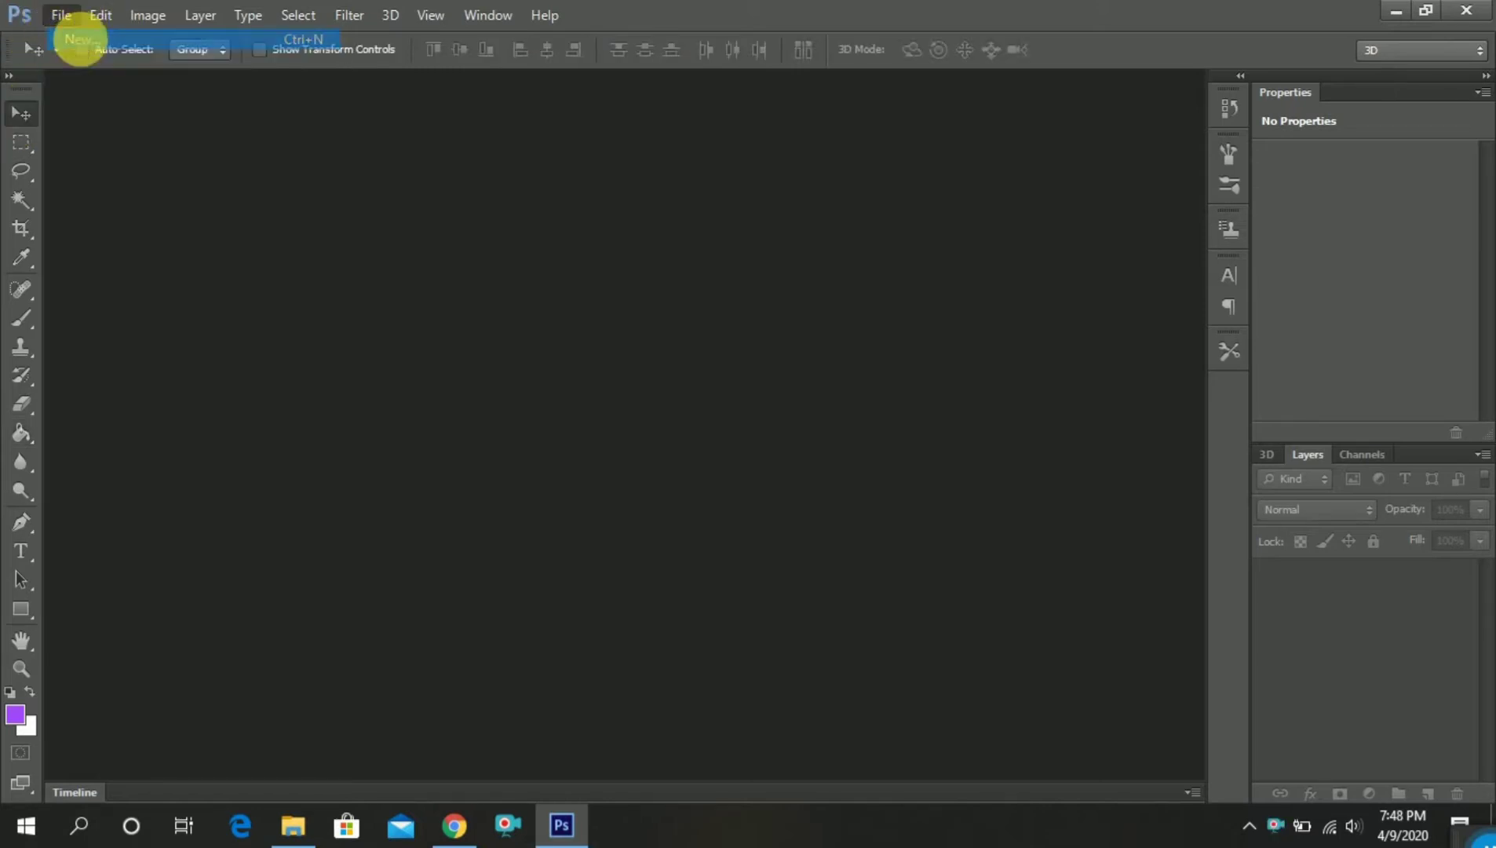
{"action": "double_click", "coordinate": [667, 289]}
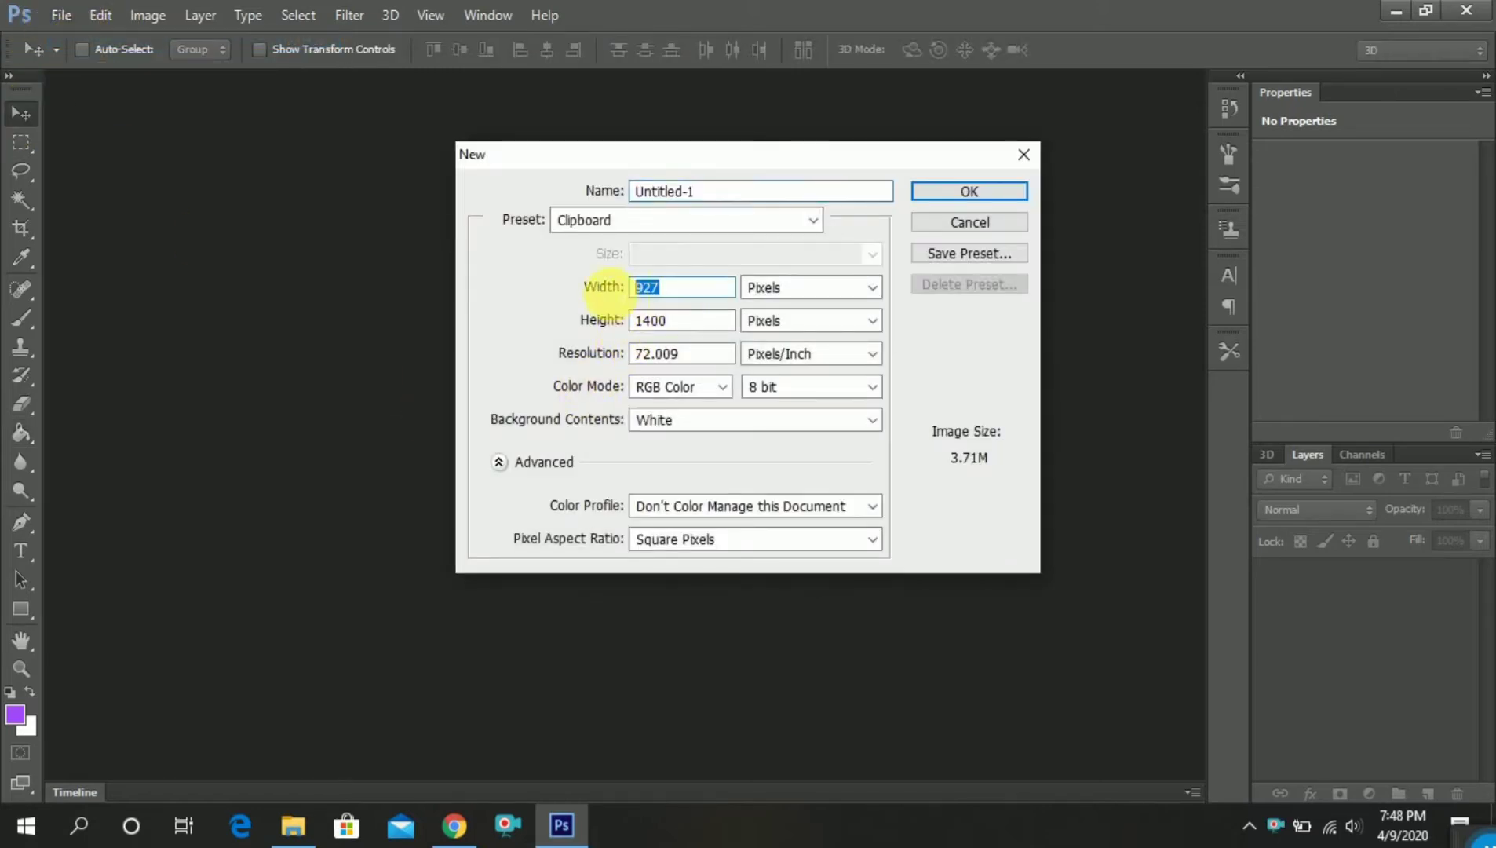
{"action": "type", "text": "400"}
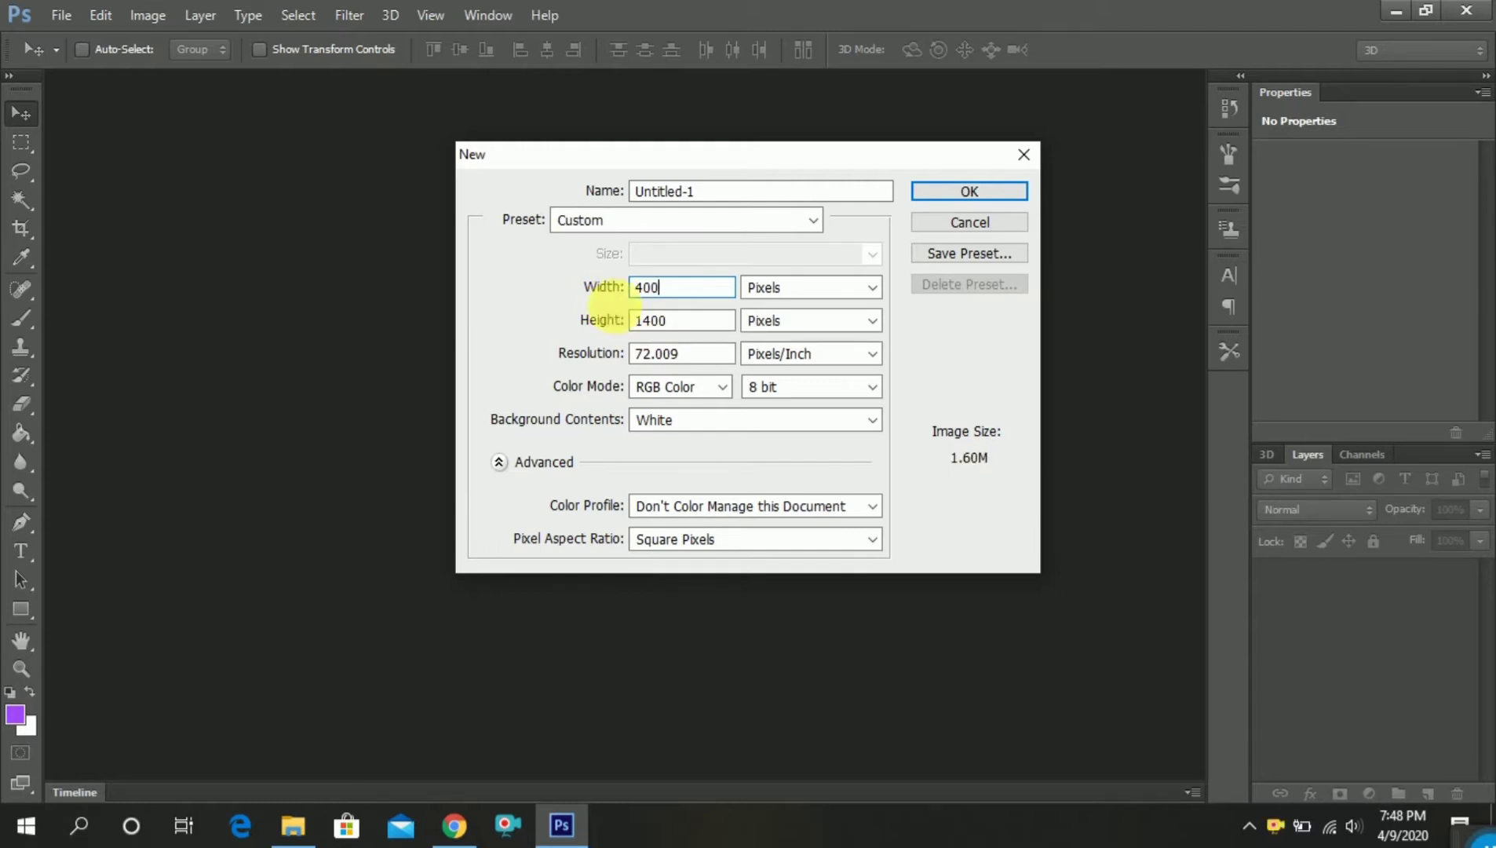
{"action": "double_click", "coordinate": [664, 320]}
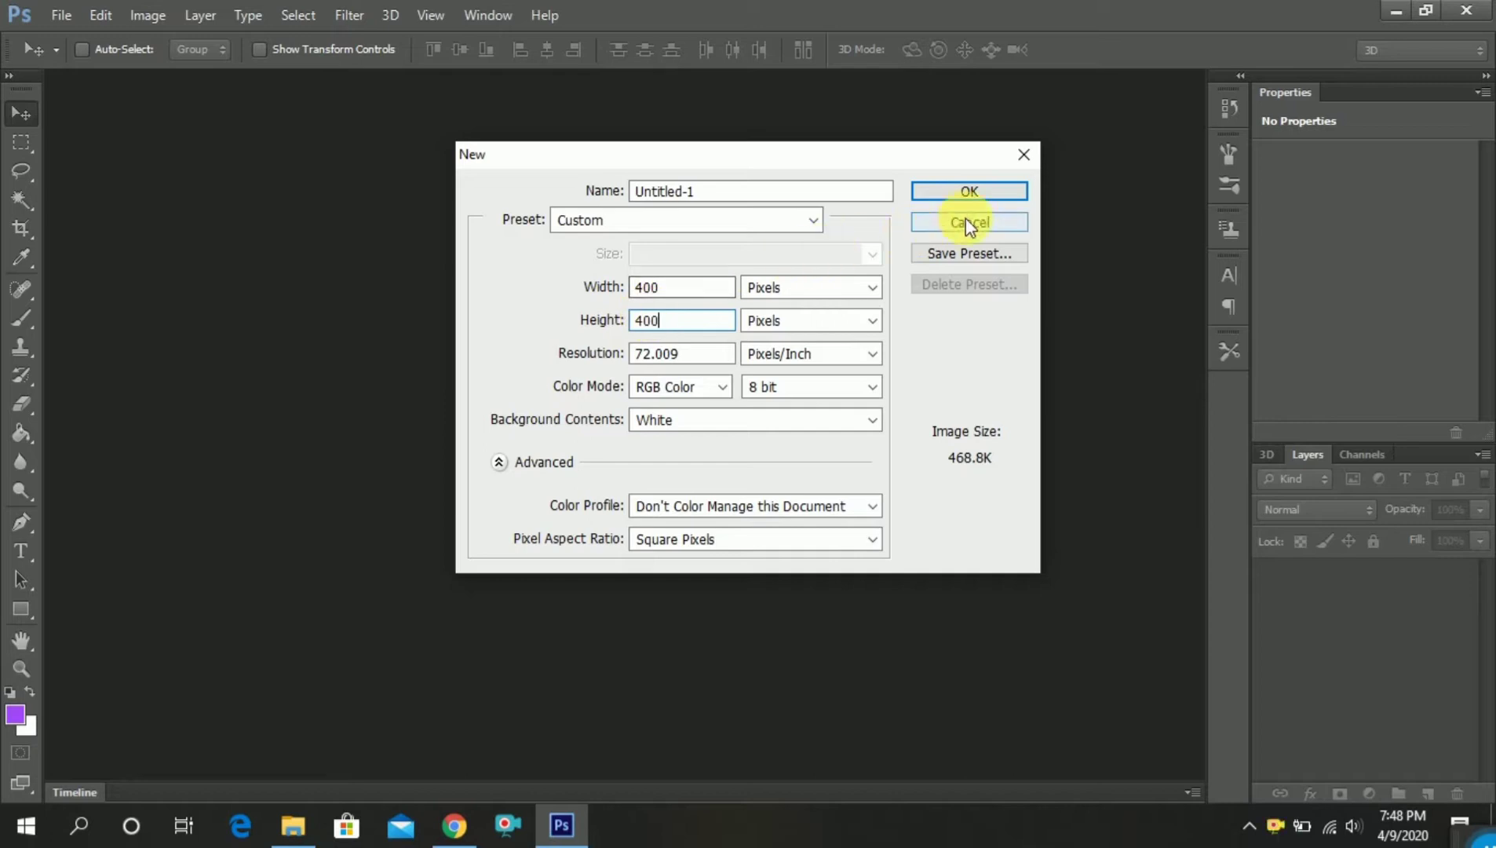
{"action": "left_click", "coordinate": [971, 193]}
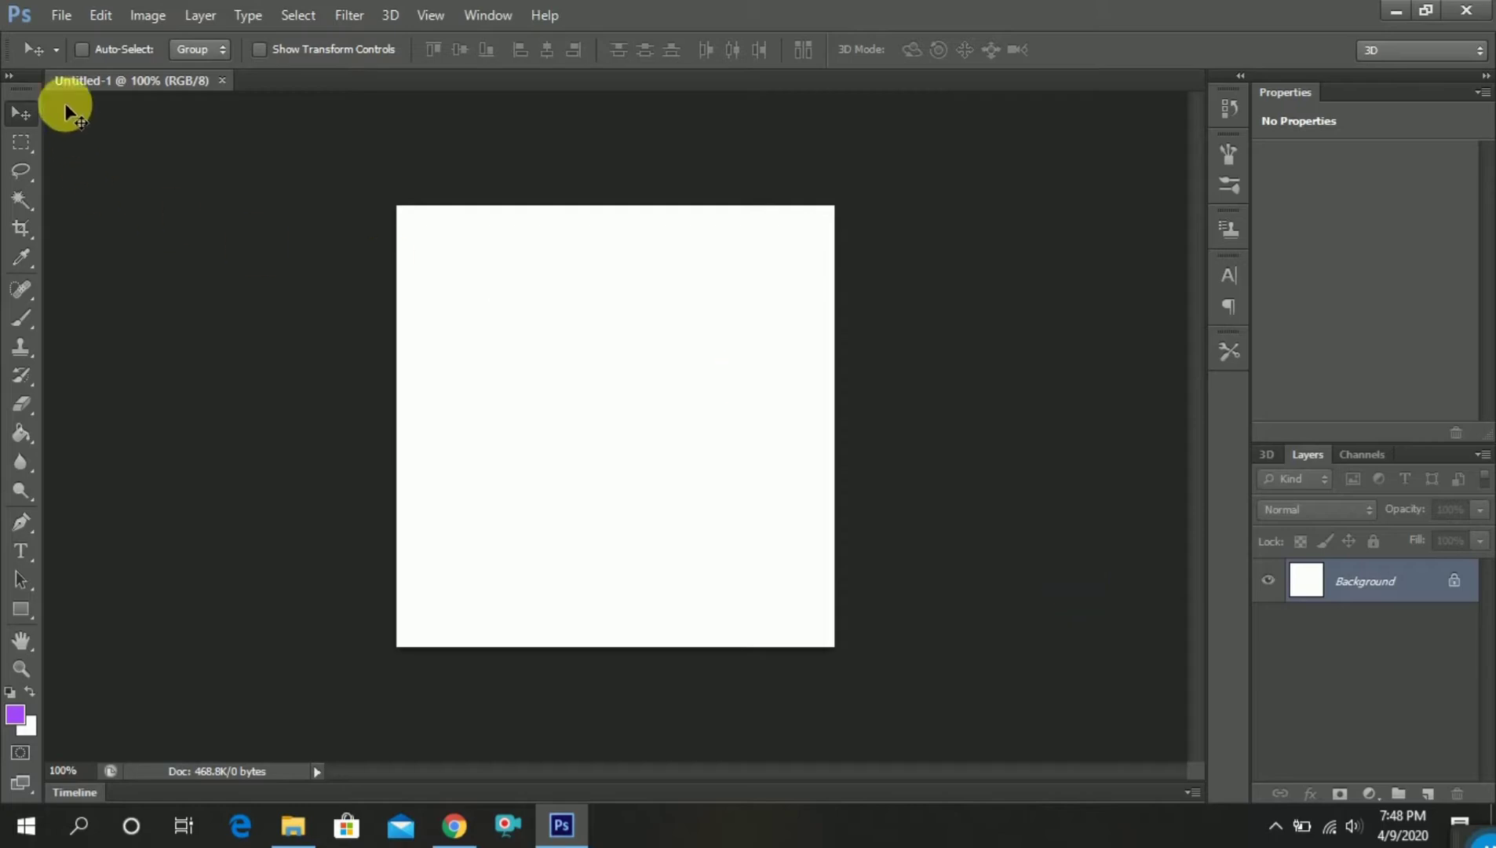
Open the blue butterfly and pink butterfly images together from the research folder
{"action": "left_click", "coordinate": [60, 15]}
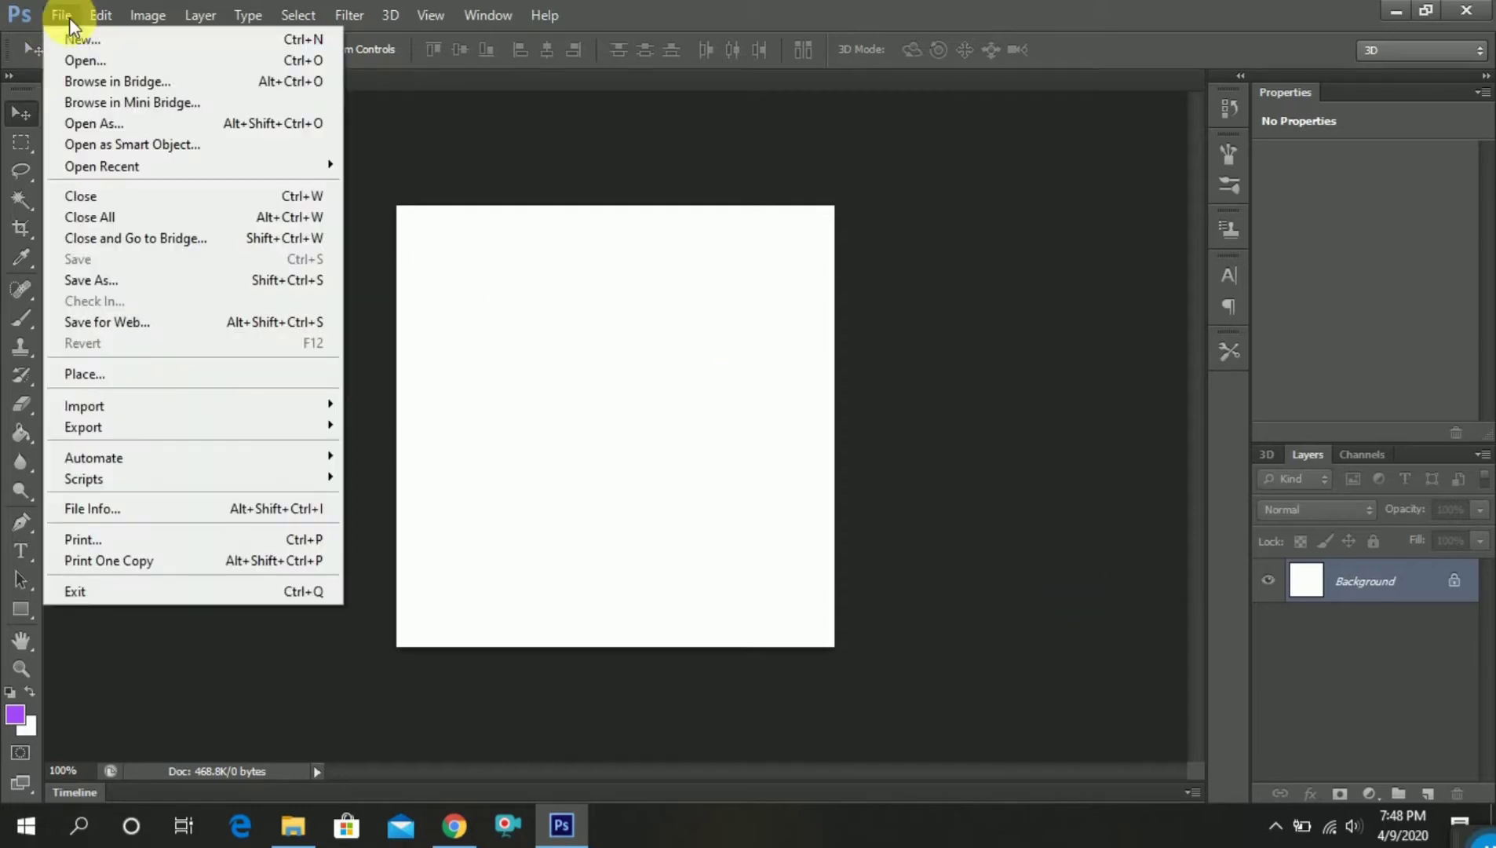
{"action": "left_click", "coordinate": [93, 57]}
{"action": "scroll", "coordinate": [795, 488], "scroll_direction": "down", "scroll_amount": 2}
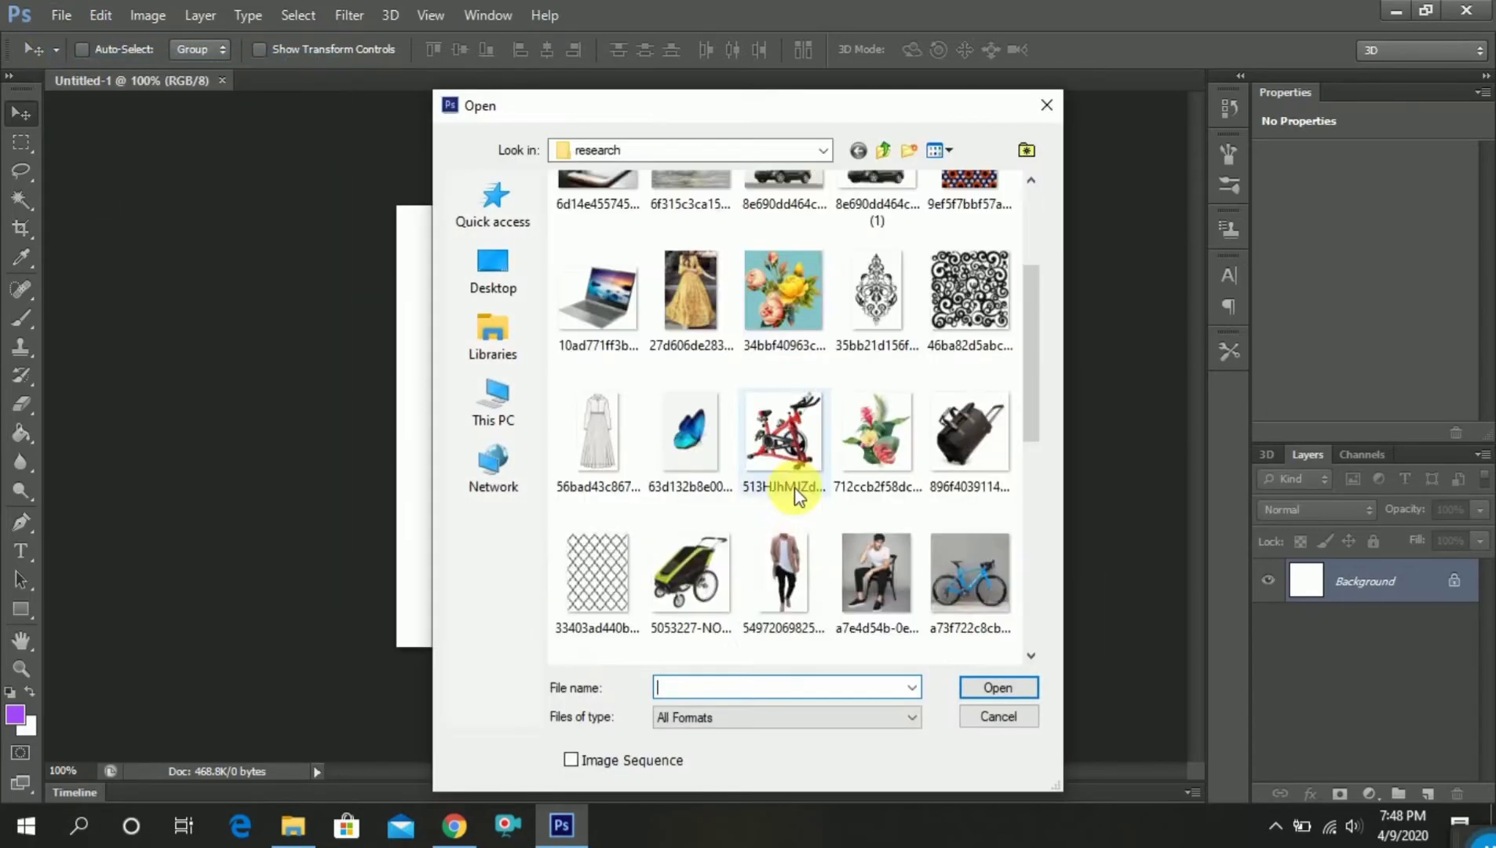
{"action": "left_click", "coordinate": [675, 459]}
{"action": "scroll", "coordinate": [776, 502], "scroll_direction": "down", "scroll_amount": 2}
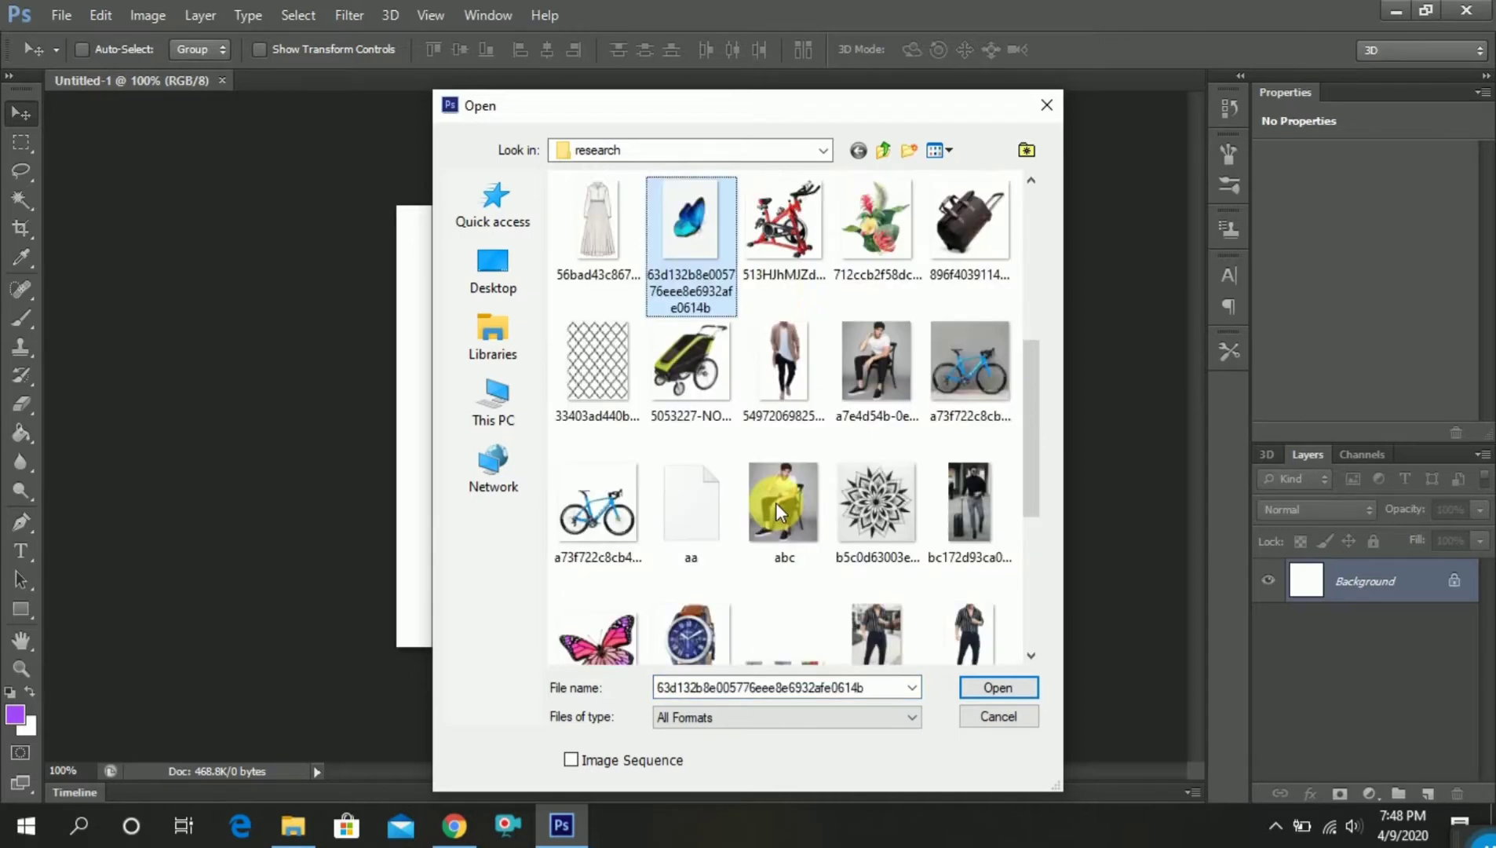
{"action": "scroll", "coordinate": [776, 503], "scroll_direction": "down", "scroll_amount": 2}
{"action": "left_click", "coordinate": [598, 447], "text": "ctrl"}
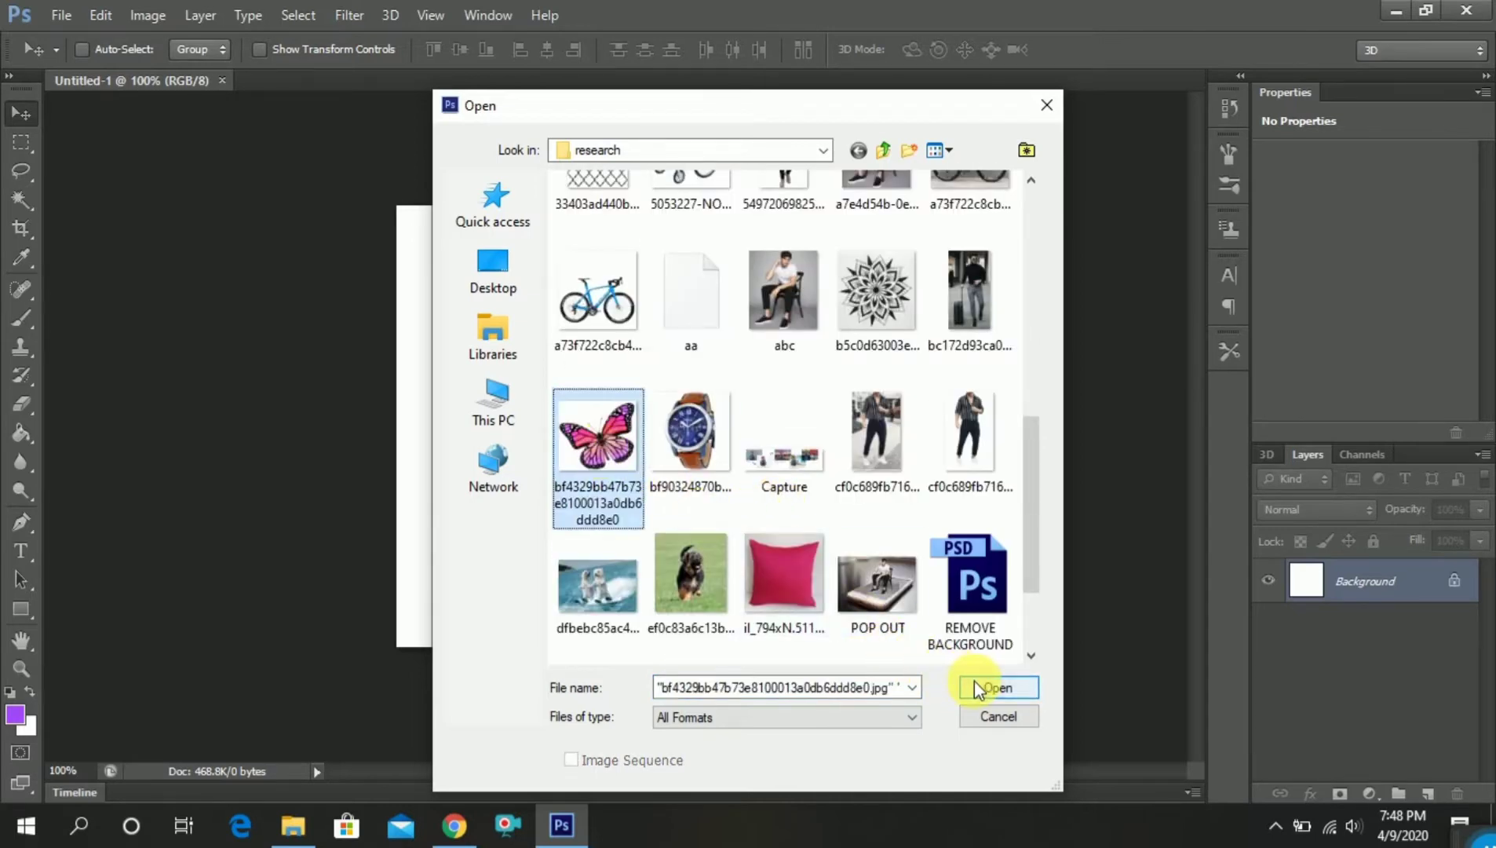
{"action": "left_click", "coordinate": [995, 686]}
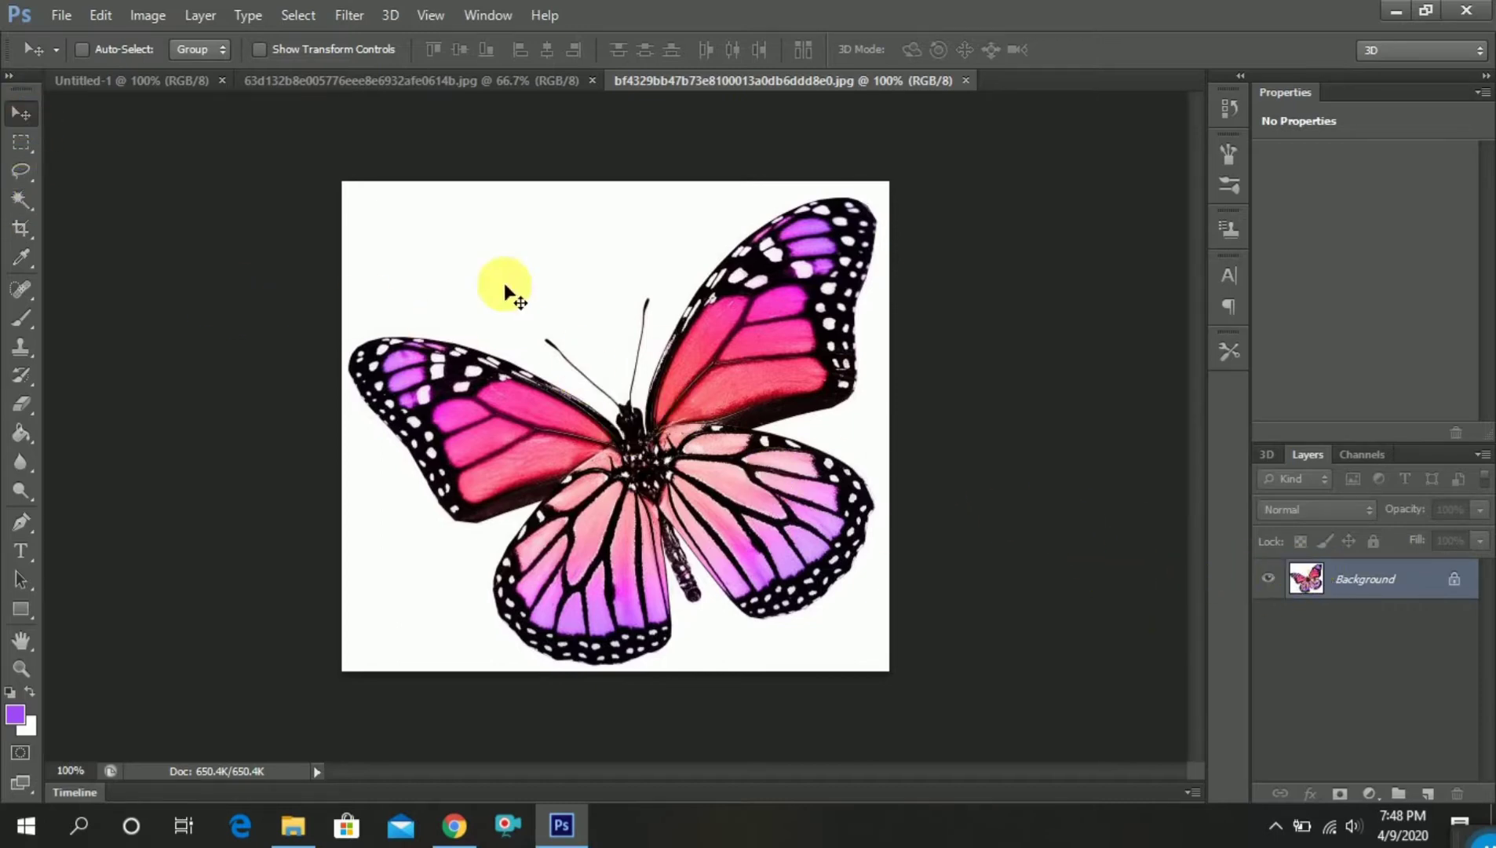
Convert the pink butterfly's background into a regular layer and darken it with Levels, raising the black input level to 66
{"action": "double_click", "coordinate": [1326, 587]}
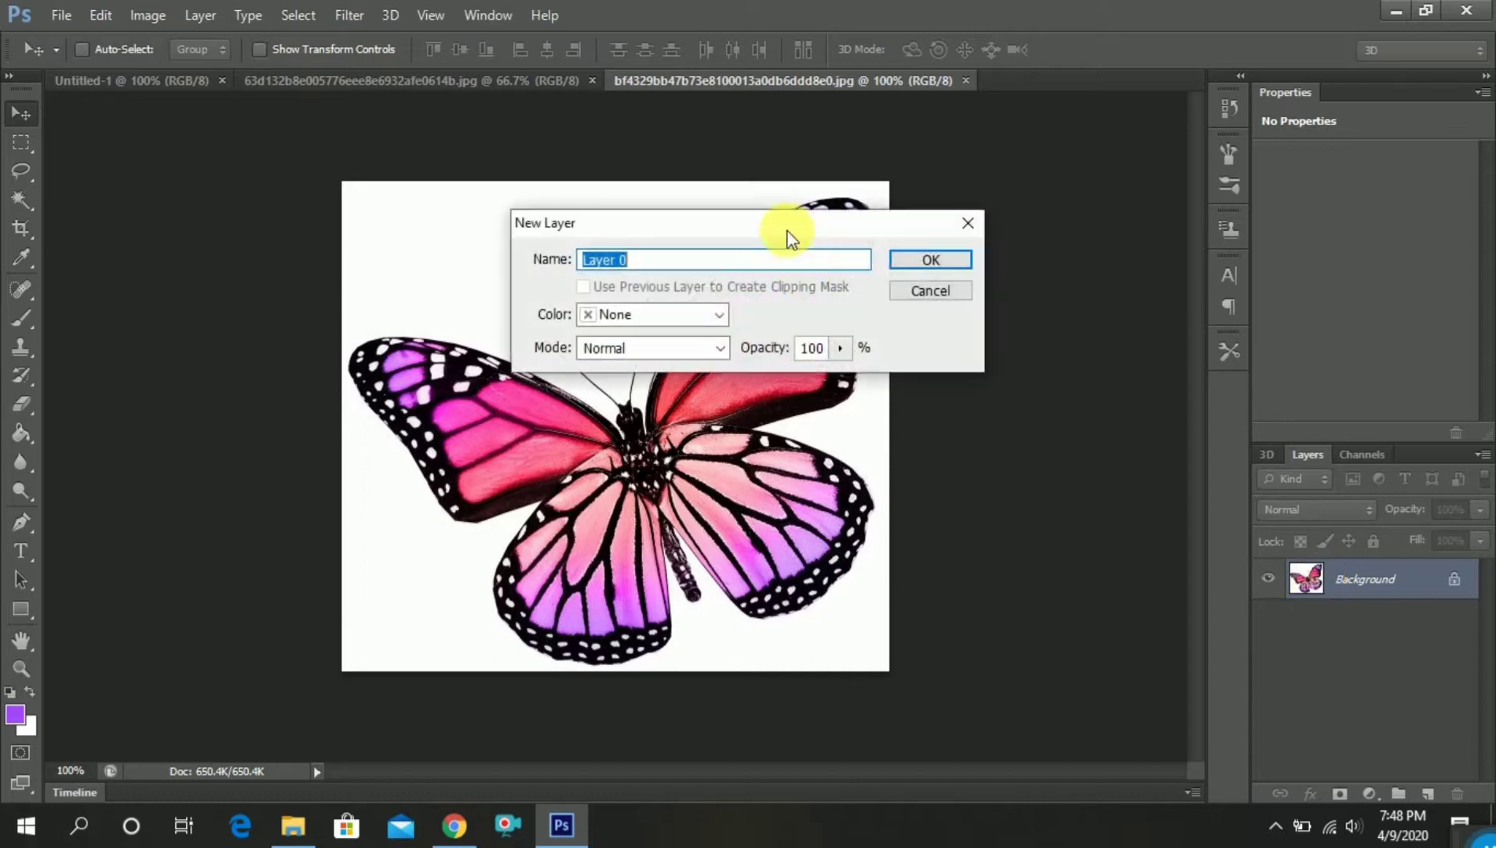
{"action": "left_click", "coordinate": [909, 259]}
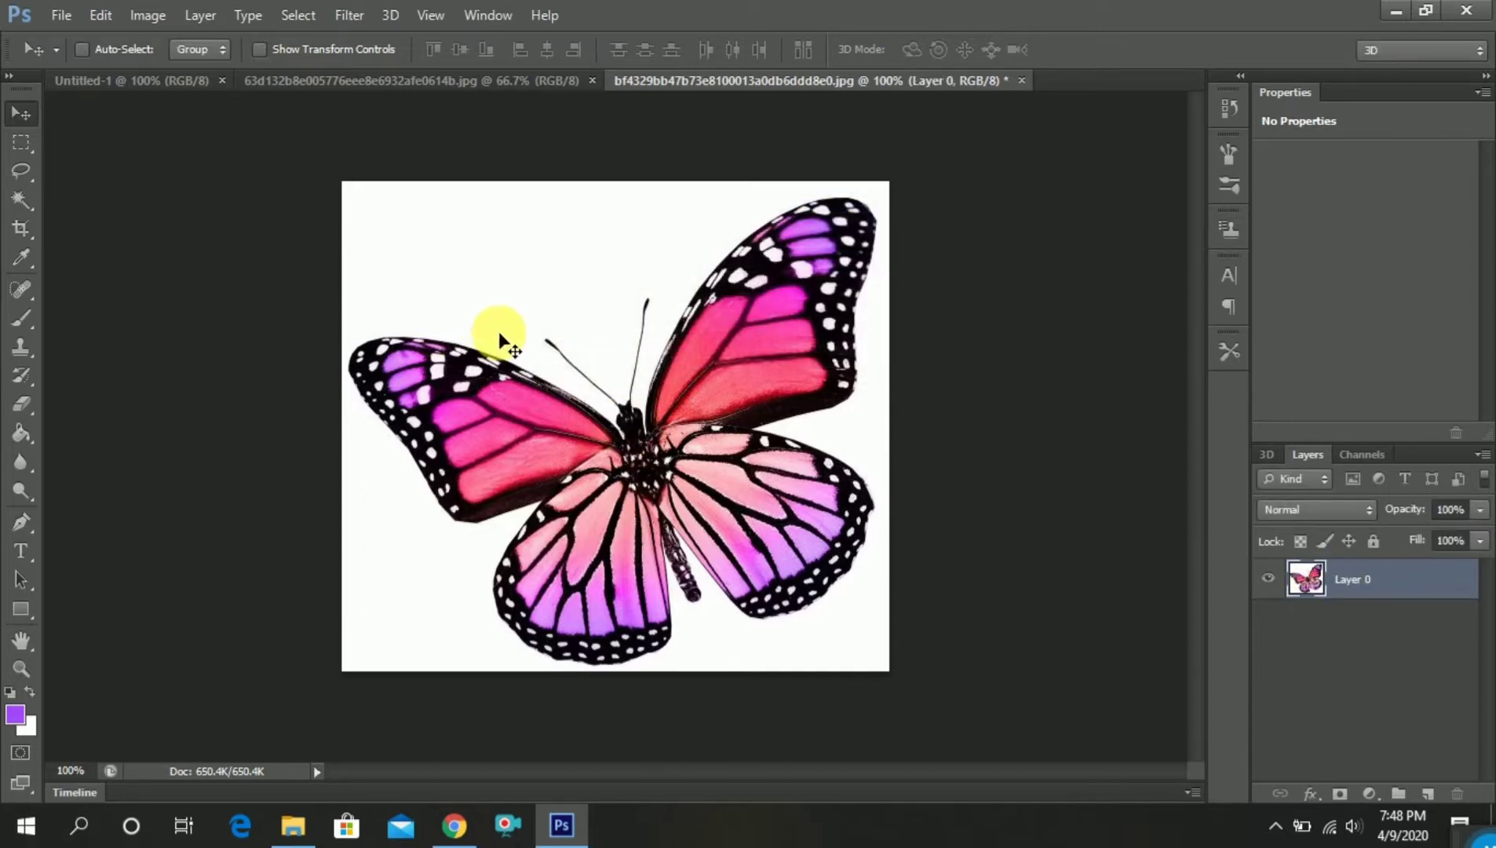
{"action": "key", "text": "ctrl+l"}
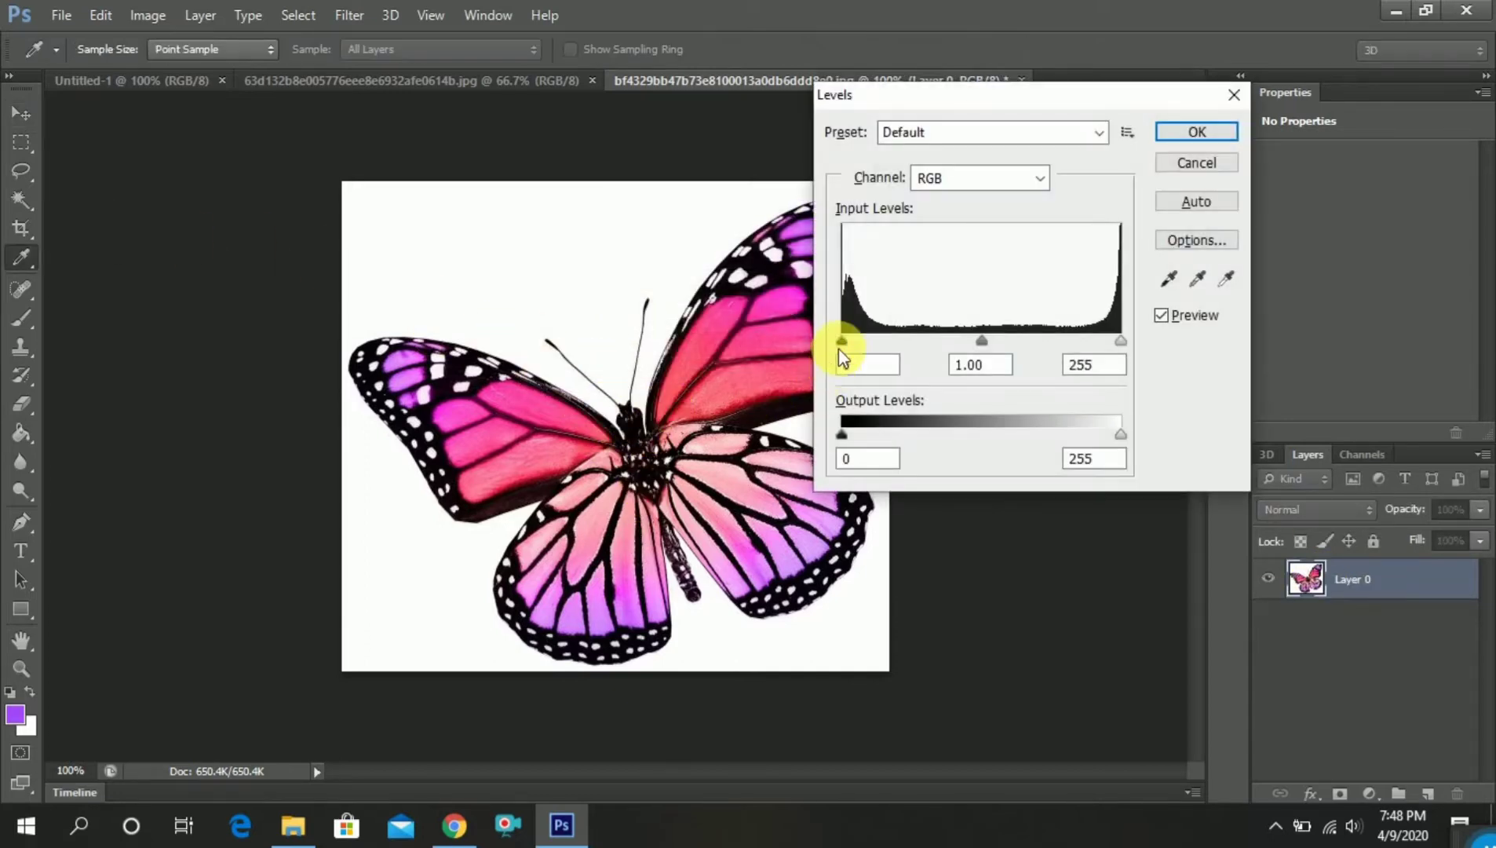
{"action": "left_click_drag", "start_coordinate": [842, 341], "coordinate": [893, 340]}
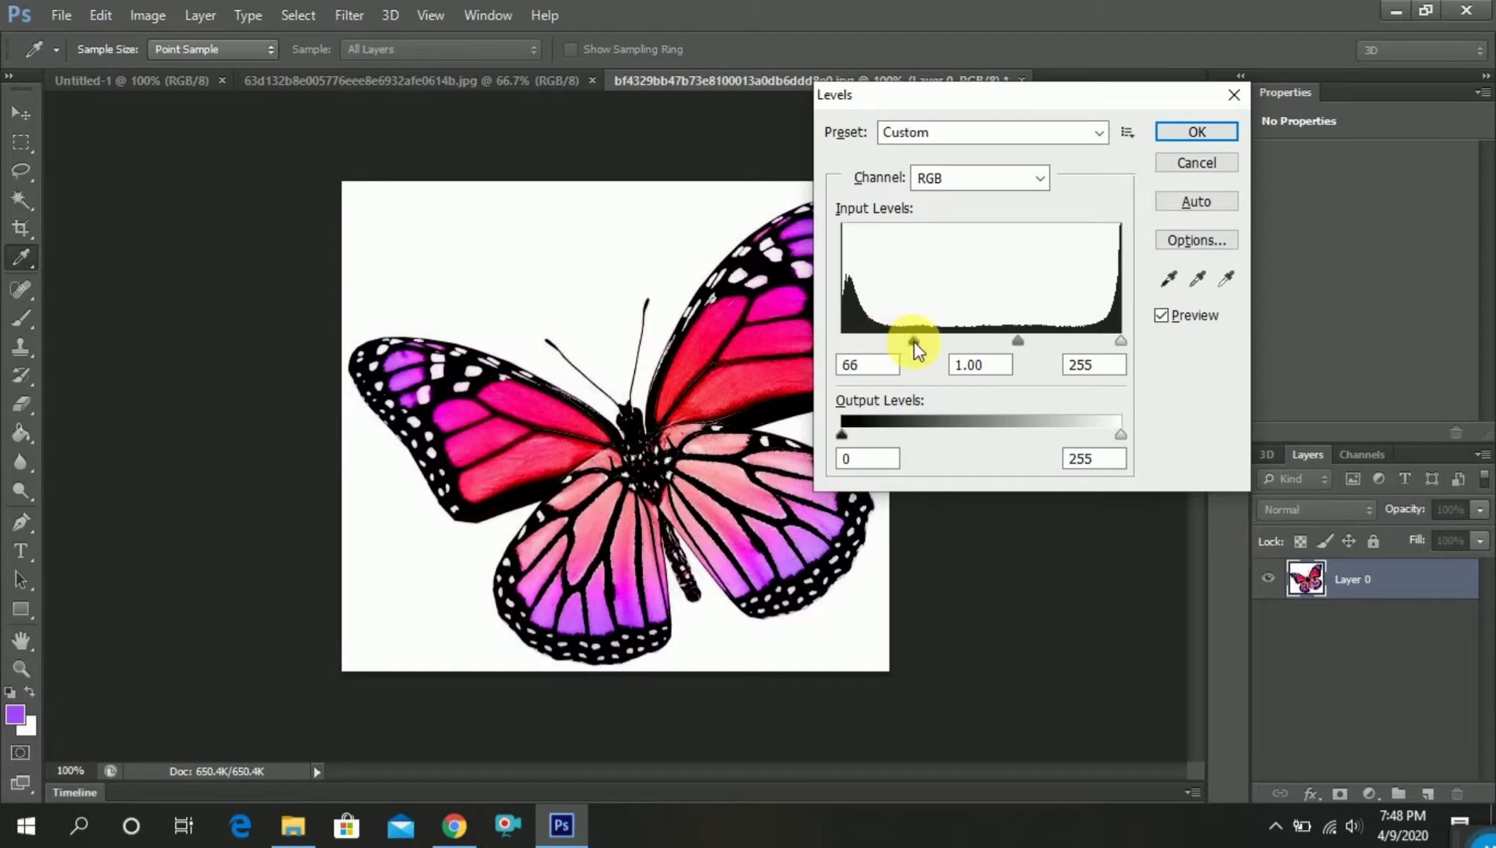
{"action": "left_click", "coordinate": [915, 345]}
{"action": "left_click", "coordinate": [1180, 133]}
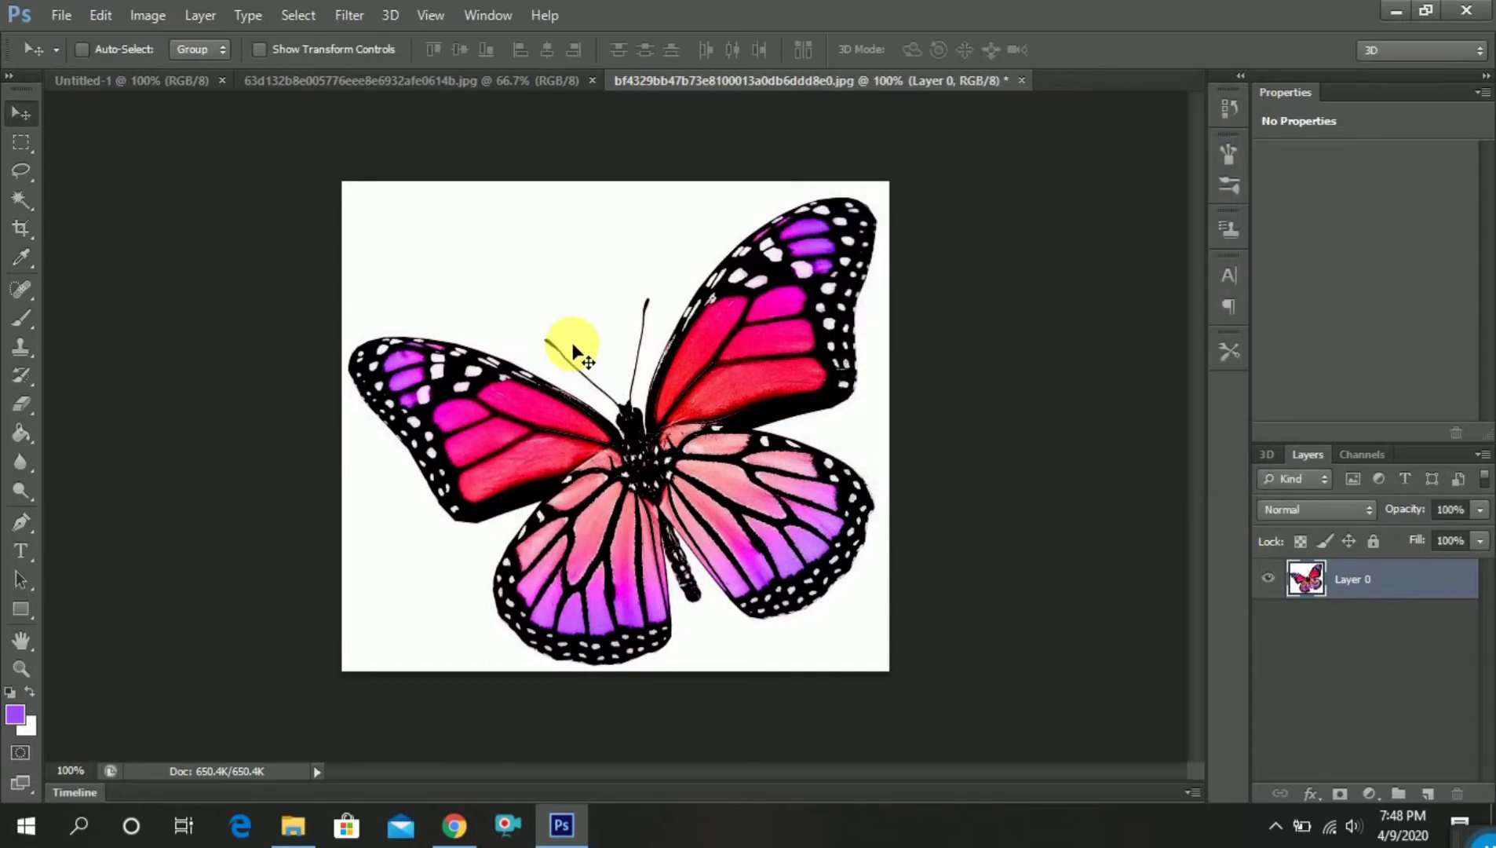
Select the white area around the pink butterfly with the Magic Wand and delete it
{"action": "left_click", "coordinate": [22, 199]}
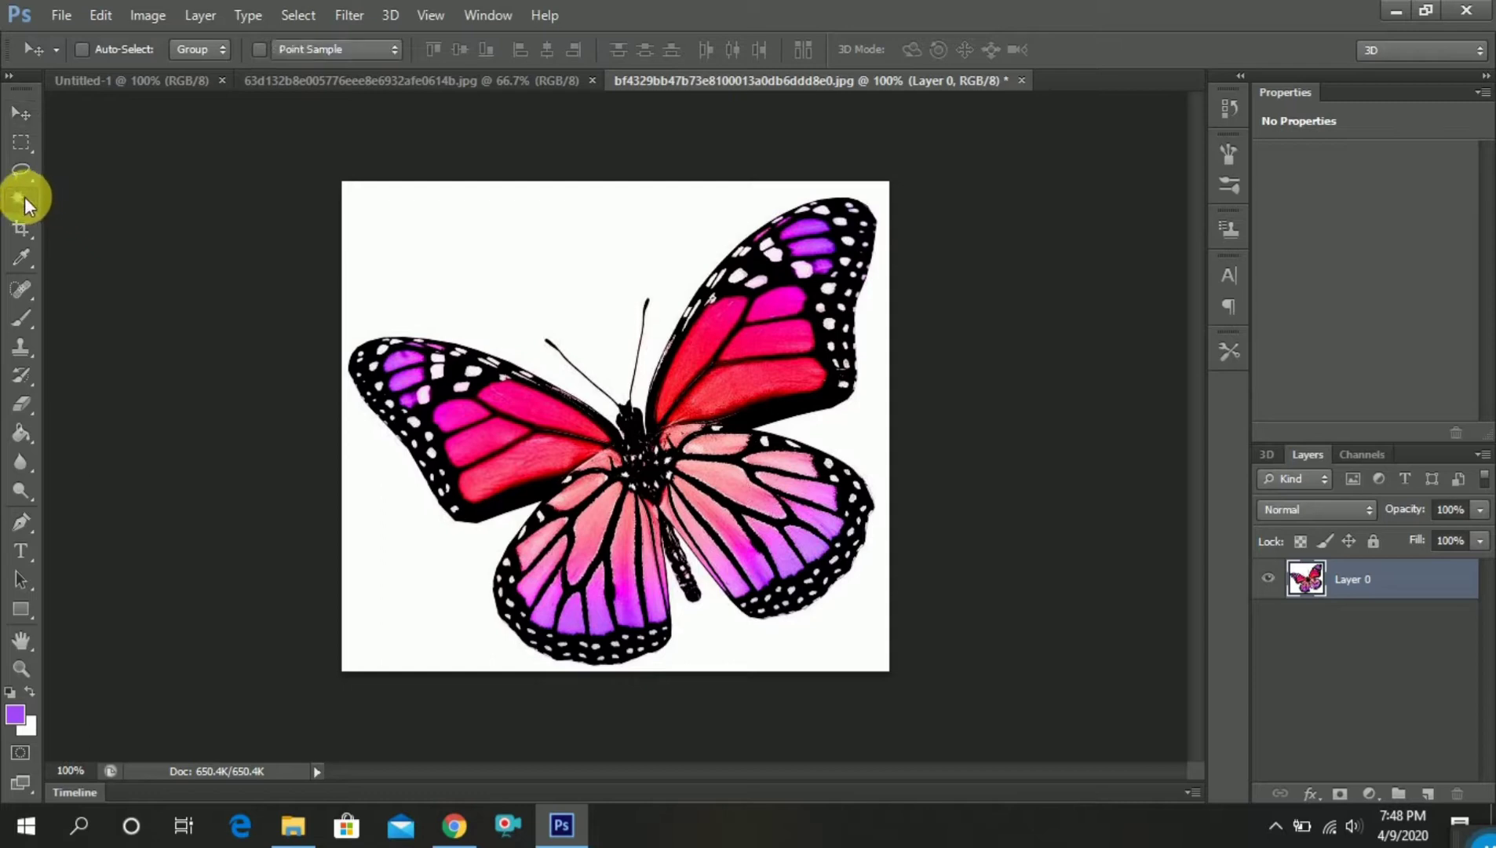
{"action": "left_click", "coordinate": [536, 278]}
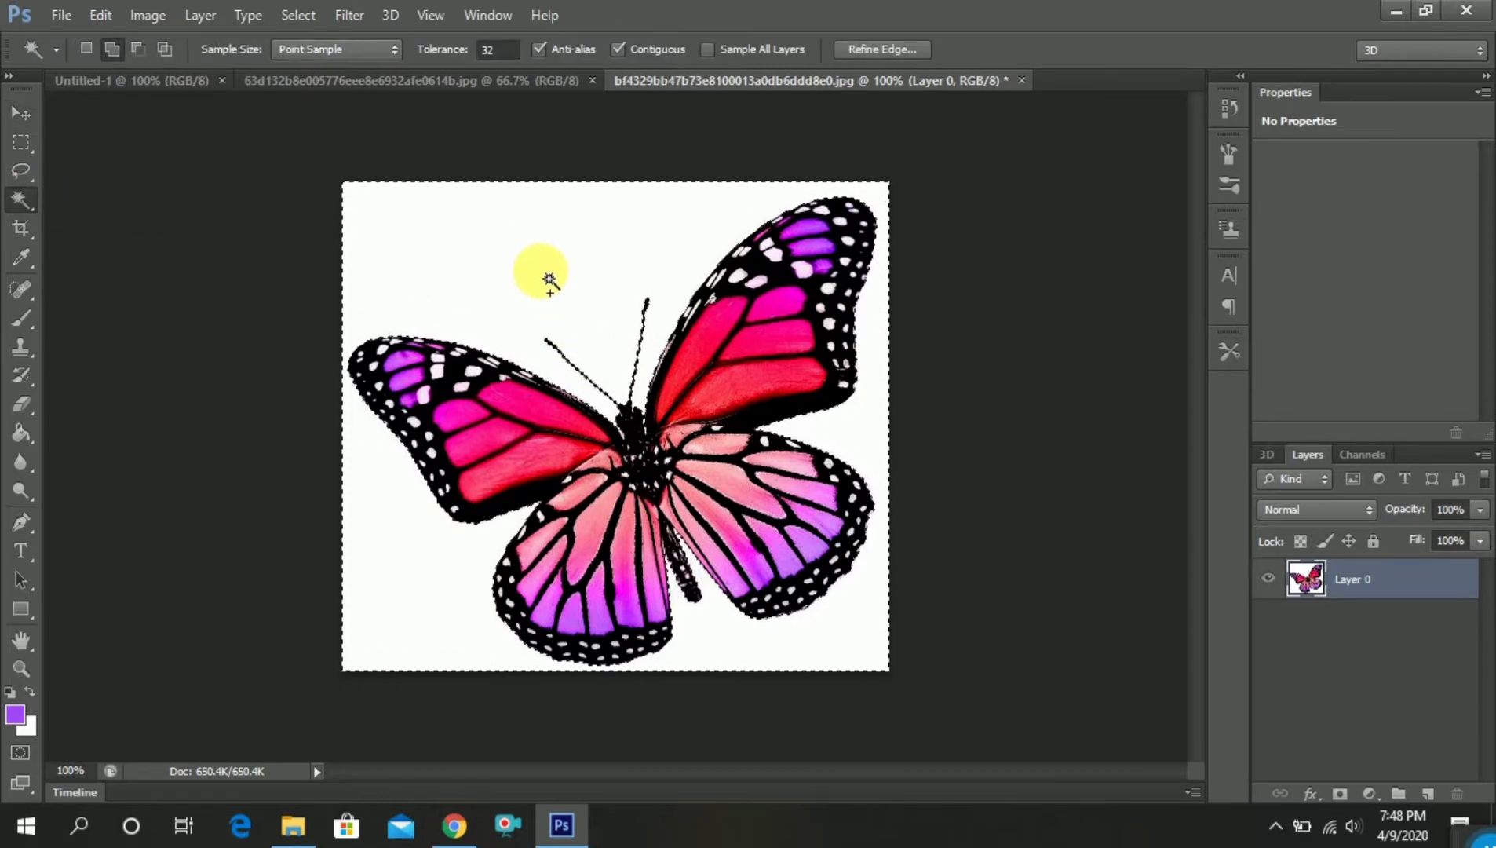
{"action": "right_click", "coordinate": [546, 279]}
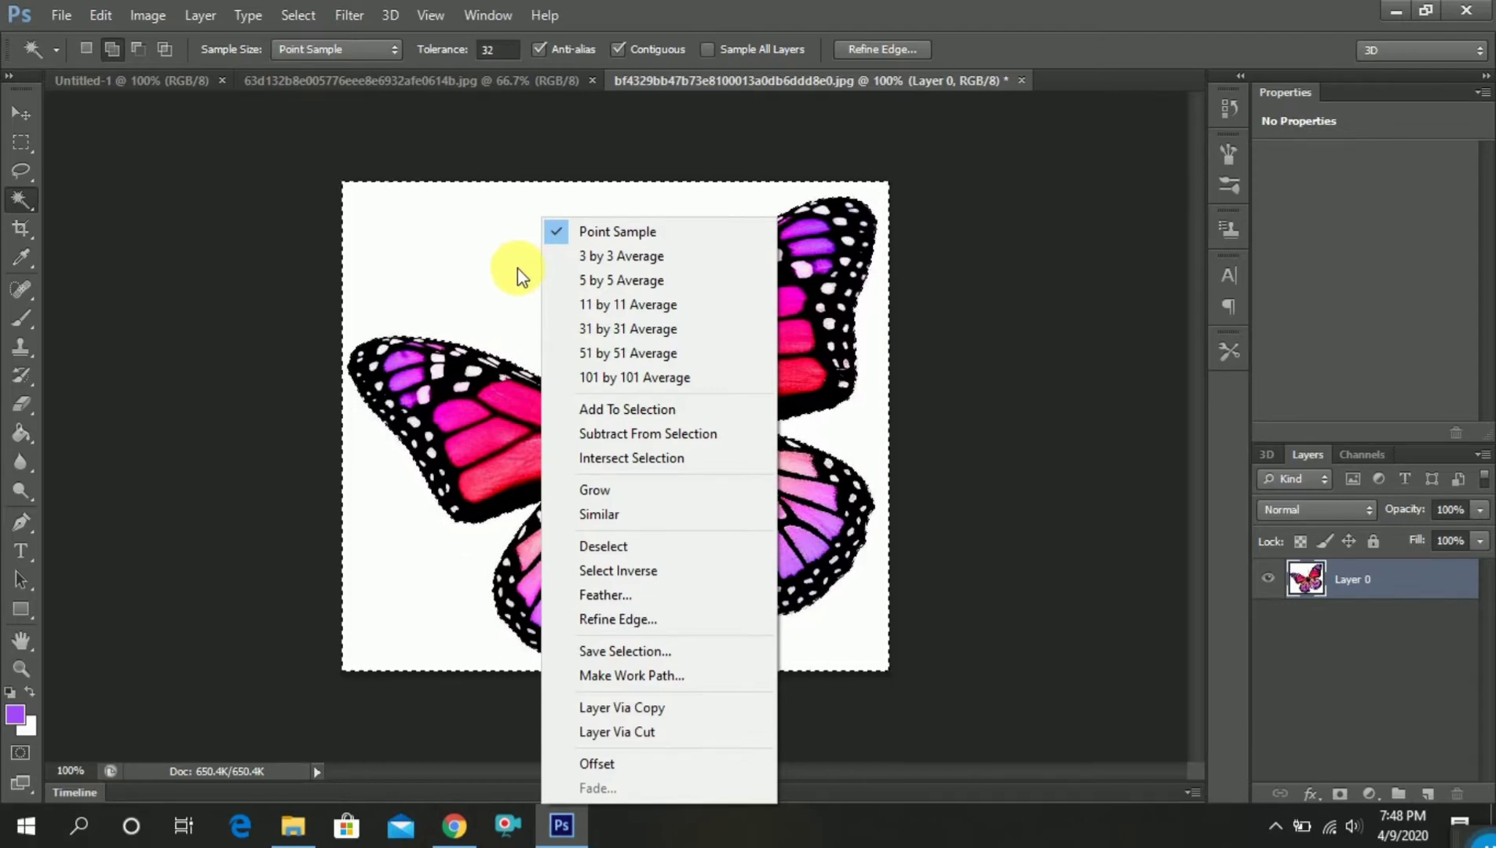
{"action": "left_click", "coordinate": [518, 268]}
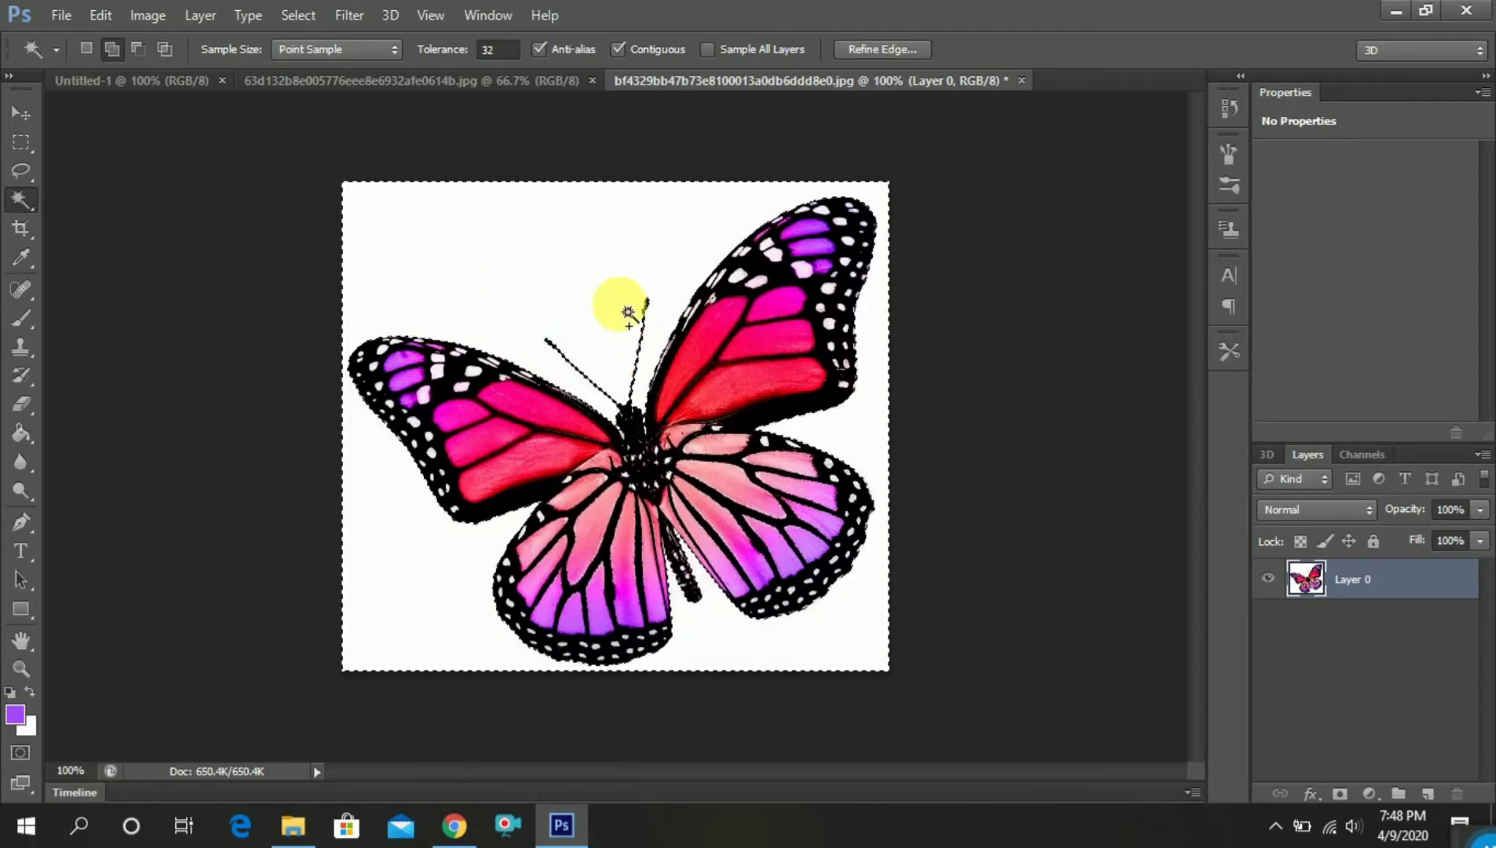
{"action": "key", "text": "Delete"}
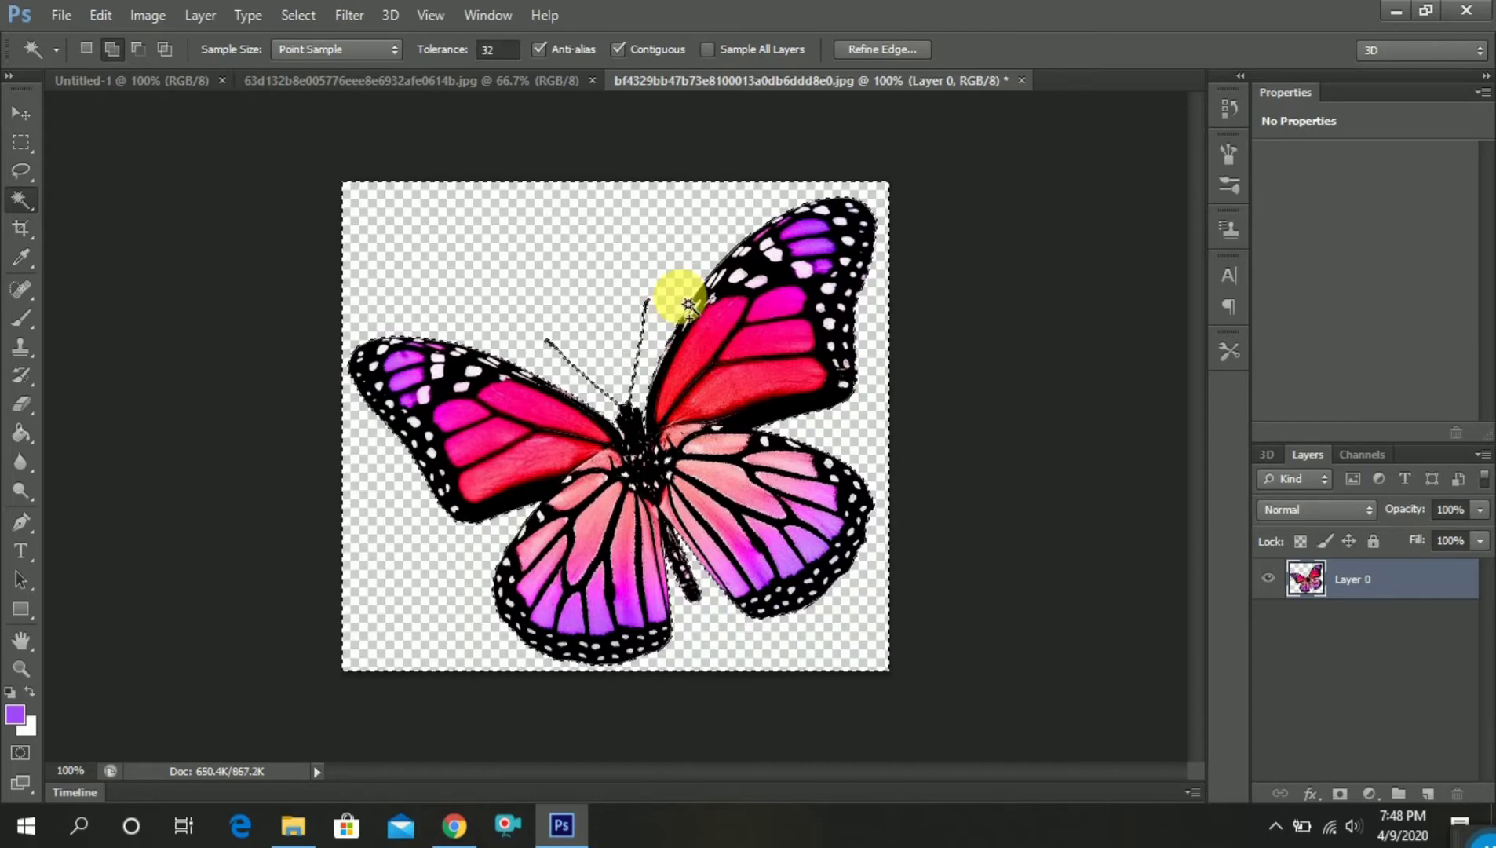
Bring the cut-out pink butterfly into Untitled-1 and scale it to about 33%, placing it near the middle of the canvas
{"action": "left_click", "coordinate": [21, 113]}
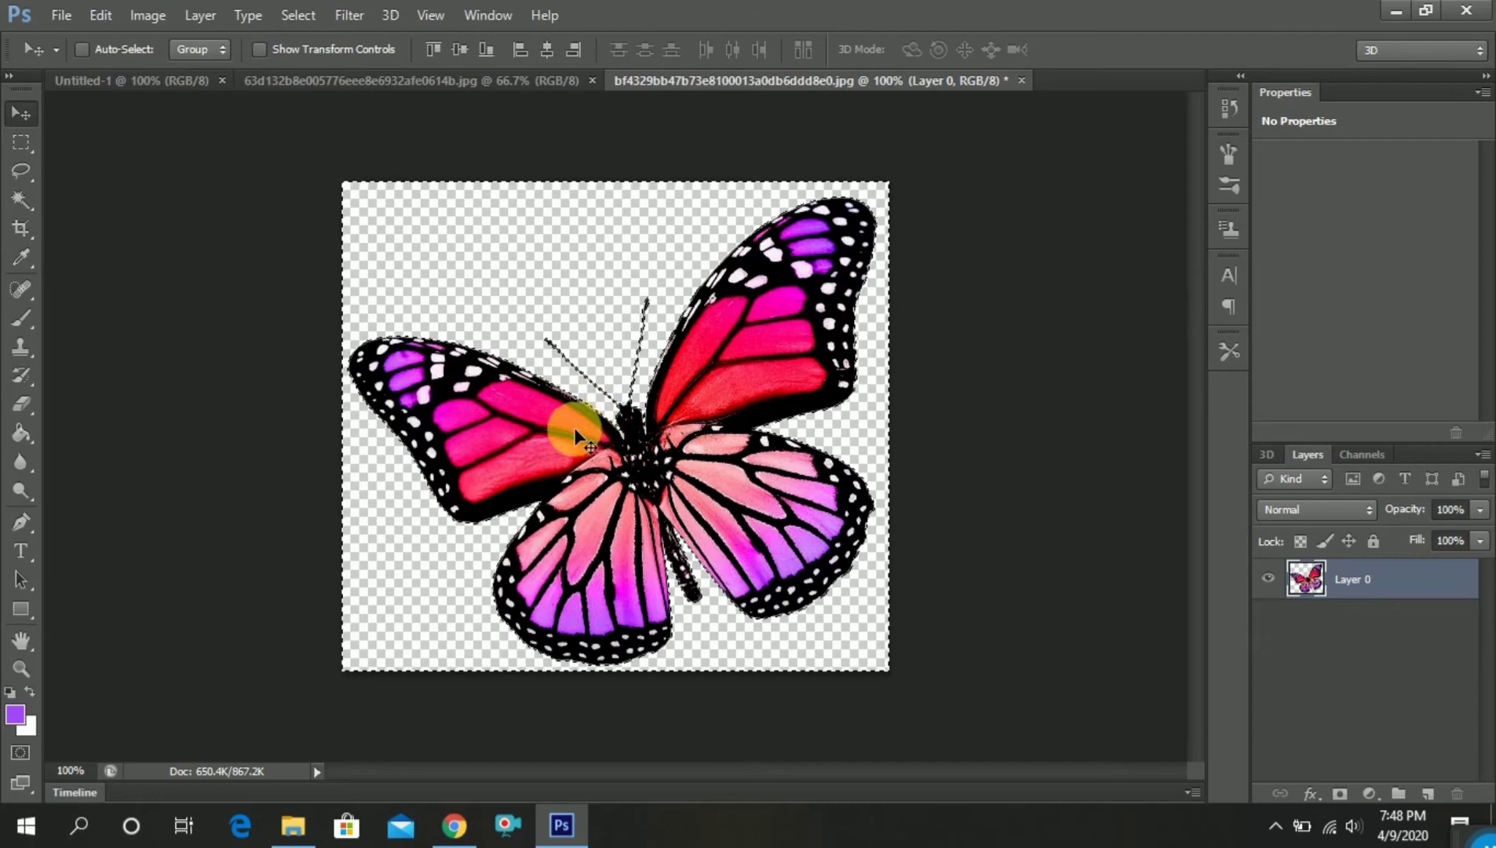
{"action": "left_click_drag", "start_coordinate": [562, 430], "coordinate": [664, 444]}
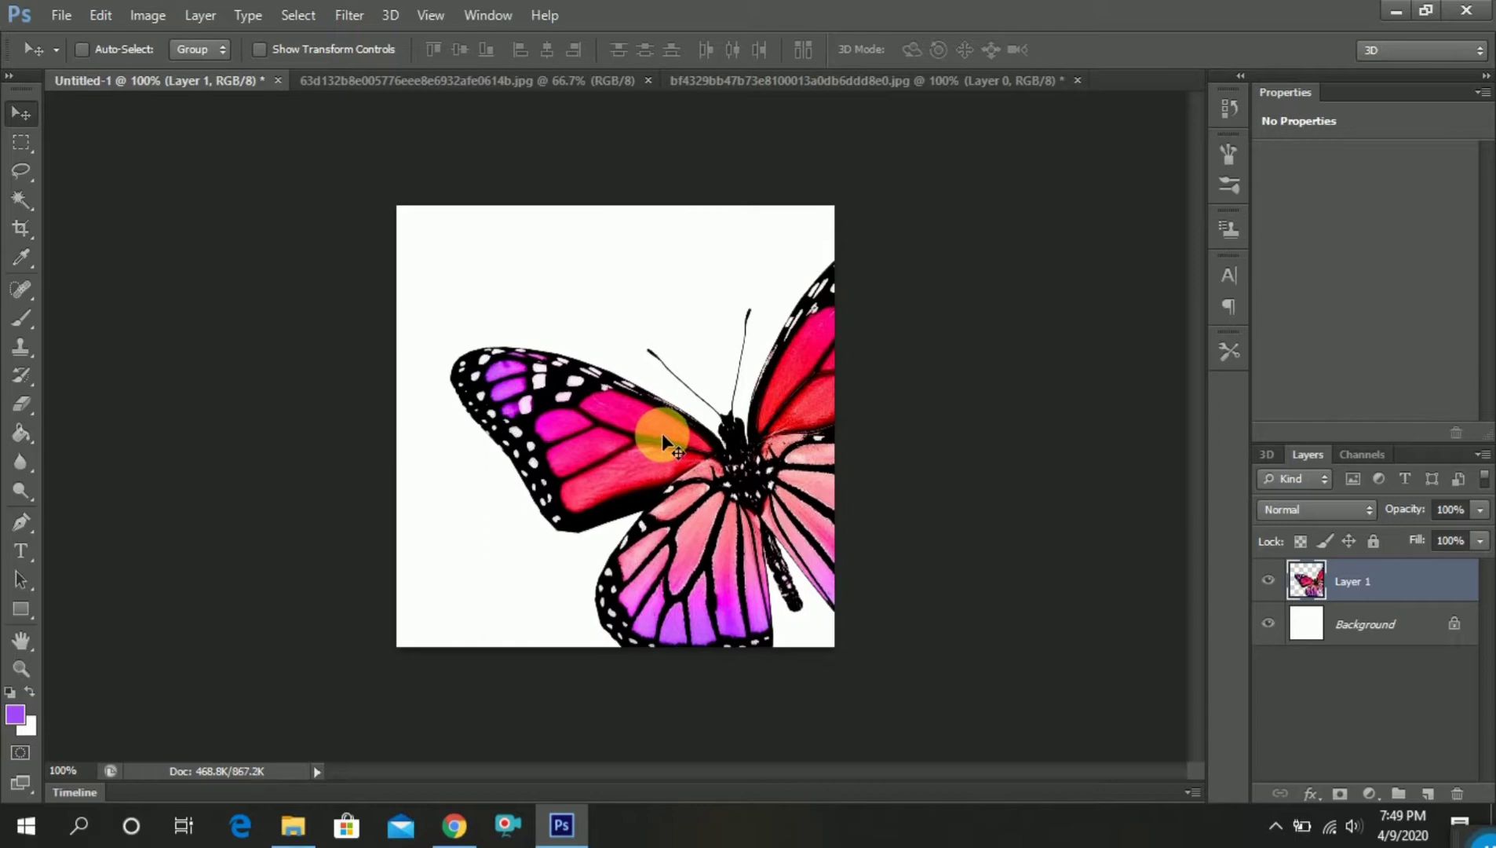
{"action": "key", "text": "ctrl+t"}
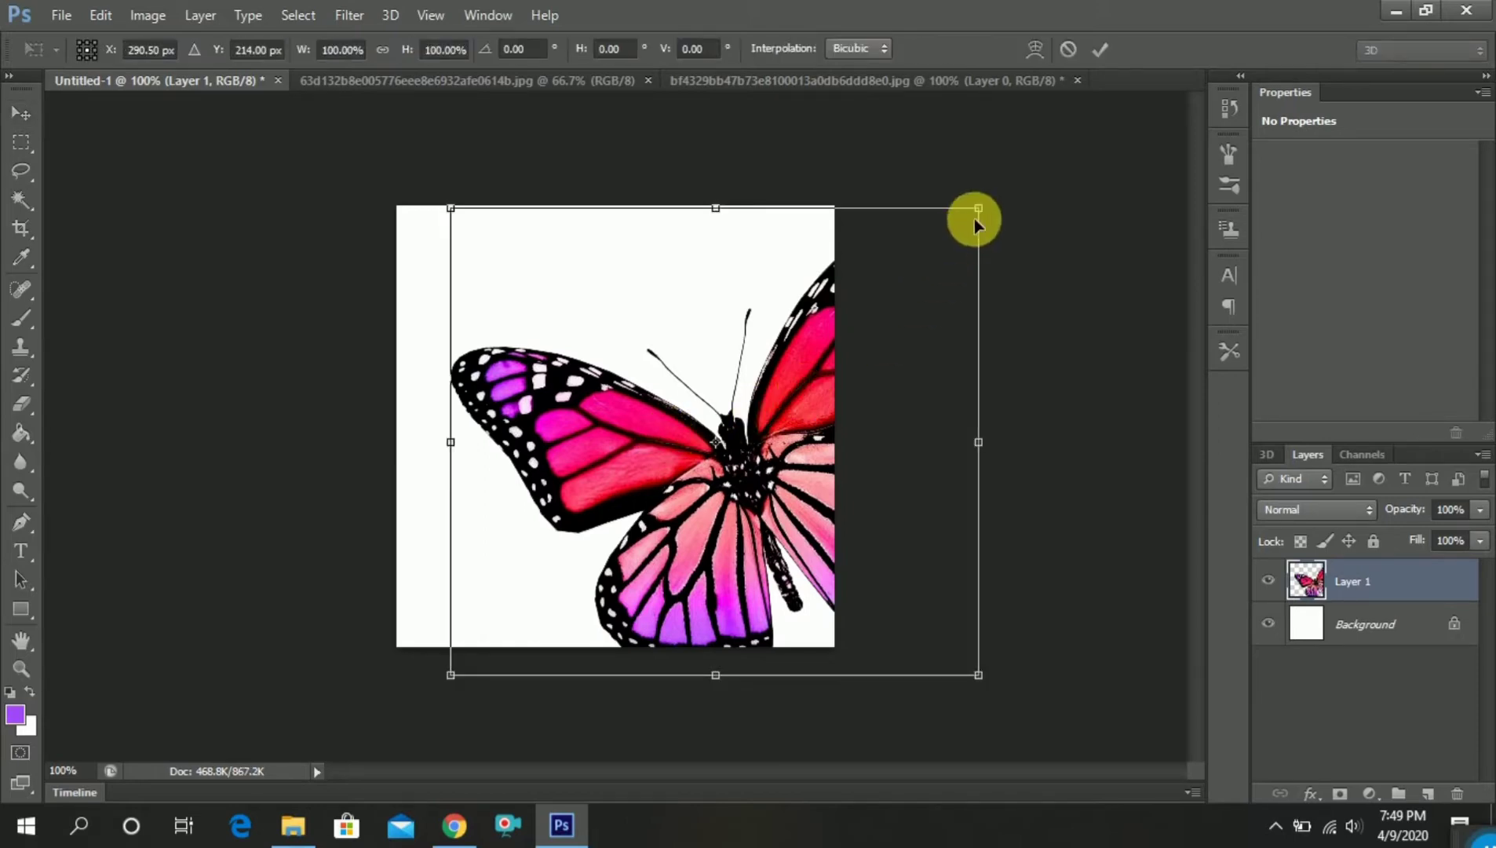
{"action": "left_click_drag", "start_coordinate": [992, 207], "coordinate": [590, 394]}
{"action": "left_click_drag", "start_coordinate": [621, 547], "coordinate": [656, 394]}
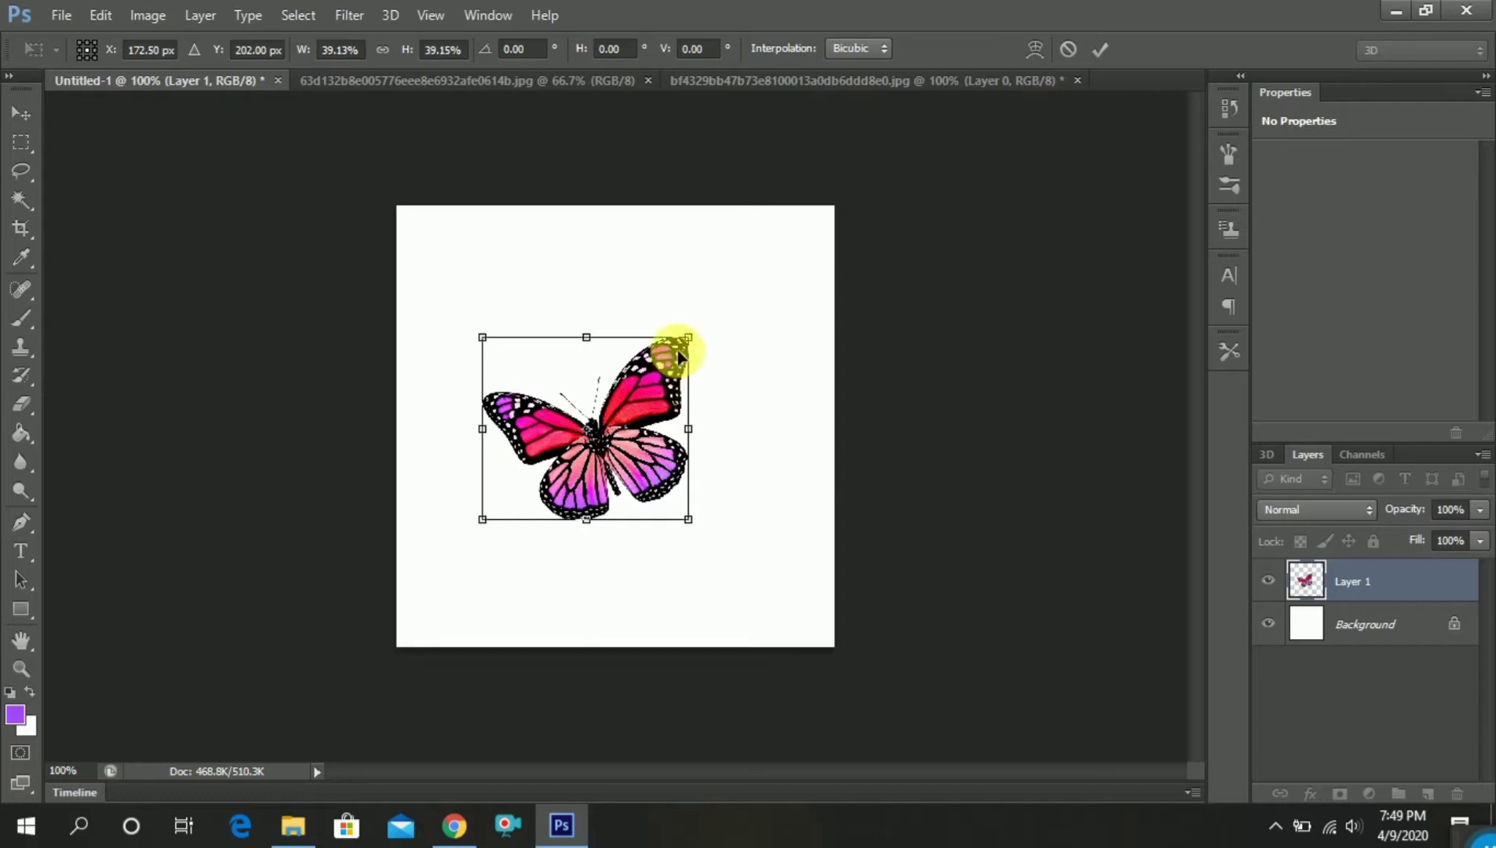
{"action": "left_click_drag", "start_coordinate": [691, 339], "coordinate": [661, 369]}
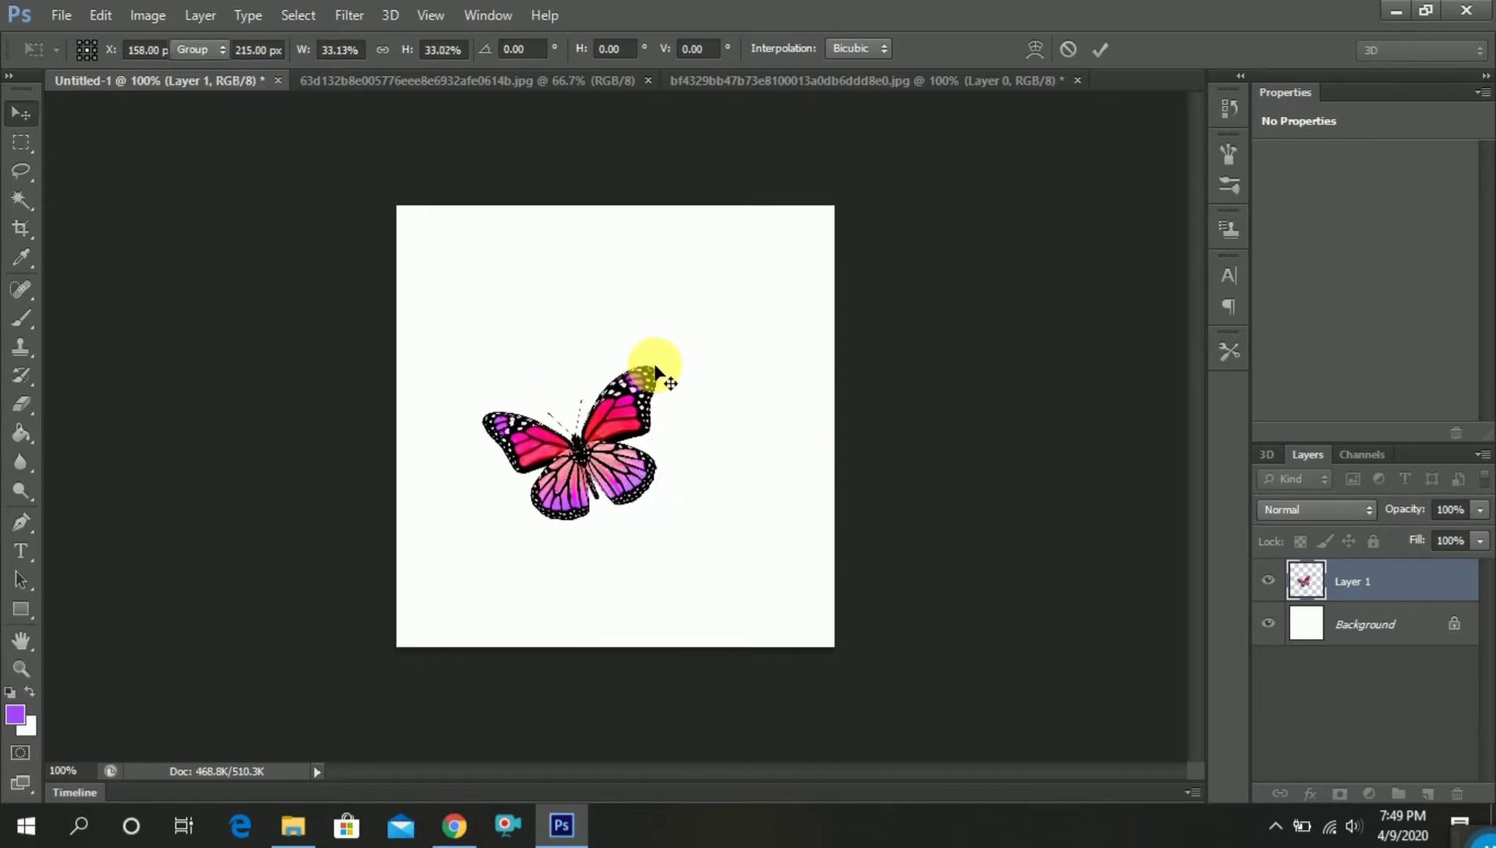
{"action": "key", "text": "Return"}
{"action": "left_click_drag", "start_coordinate": [618, 418], "coordinate": [648, 424]}
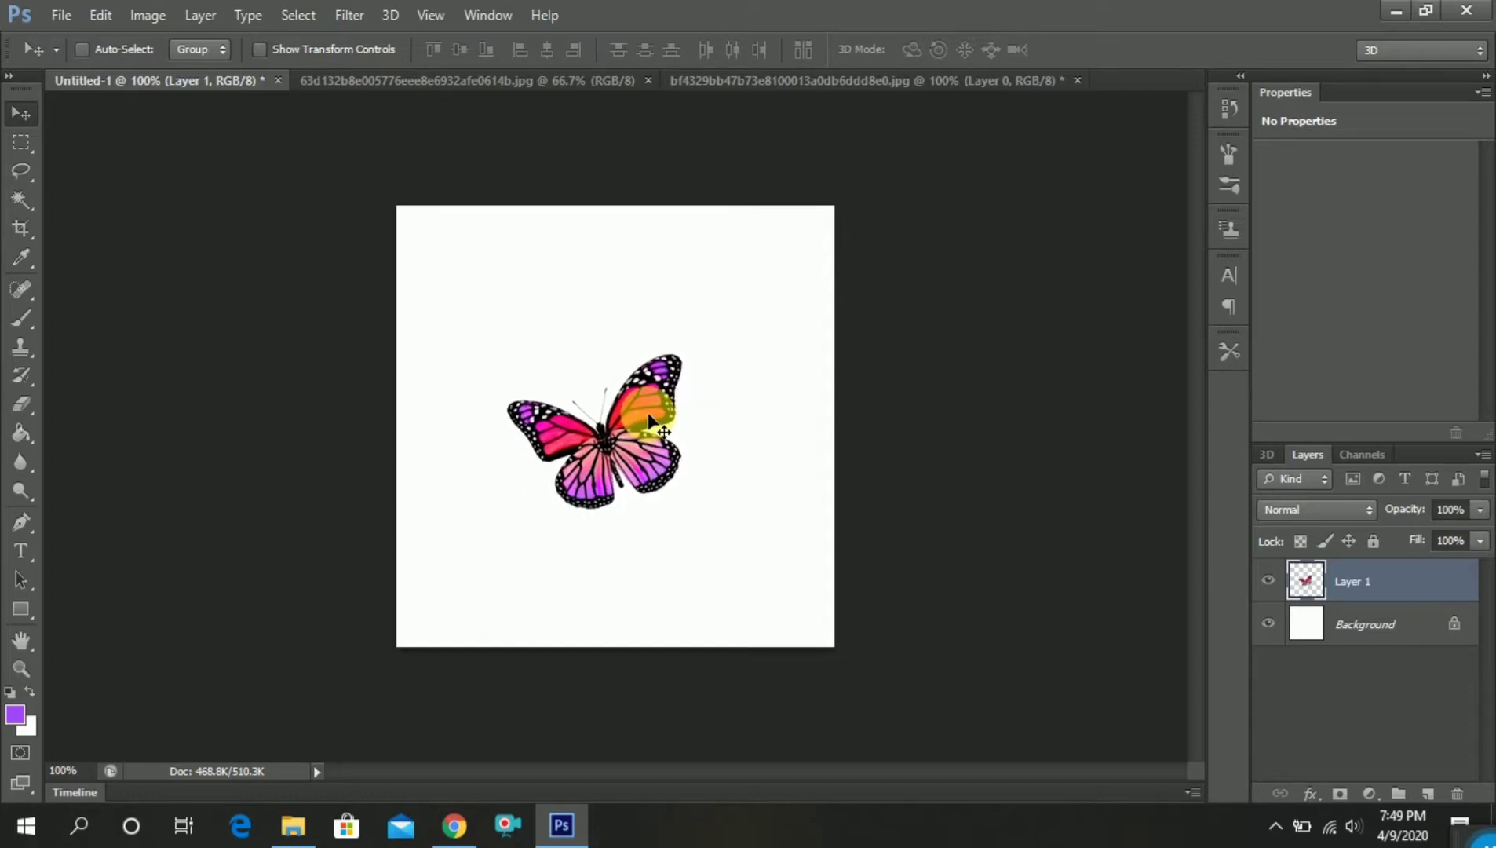
Duplicate the butterfly layer and hide the original Layer 1
{"action": "left_click_drag", "start_coordinate": [1318, 581], "coordinate": [1445, 802]}
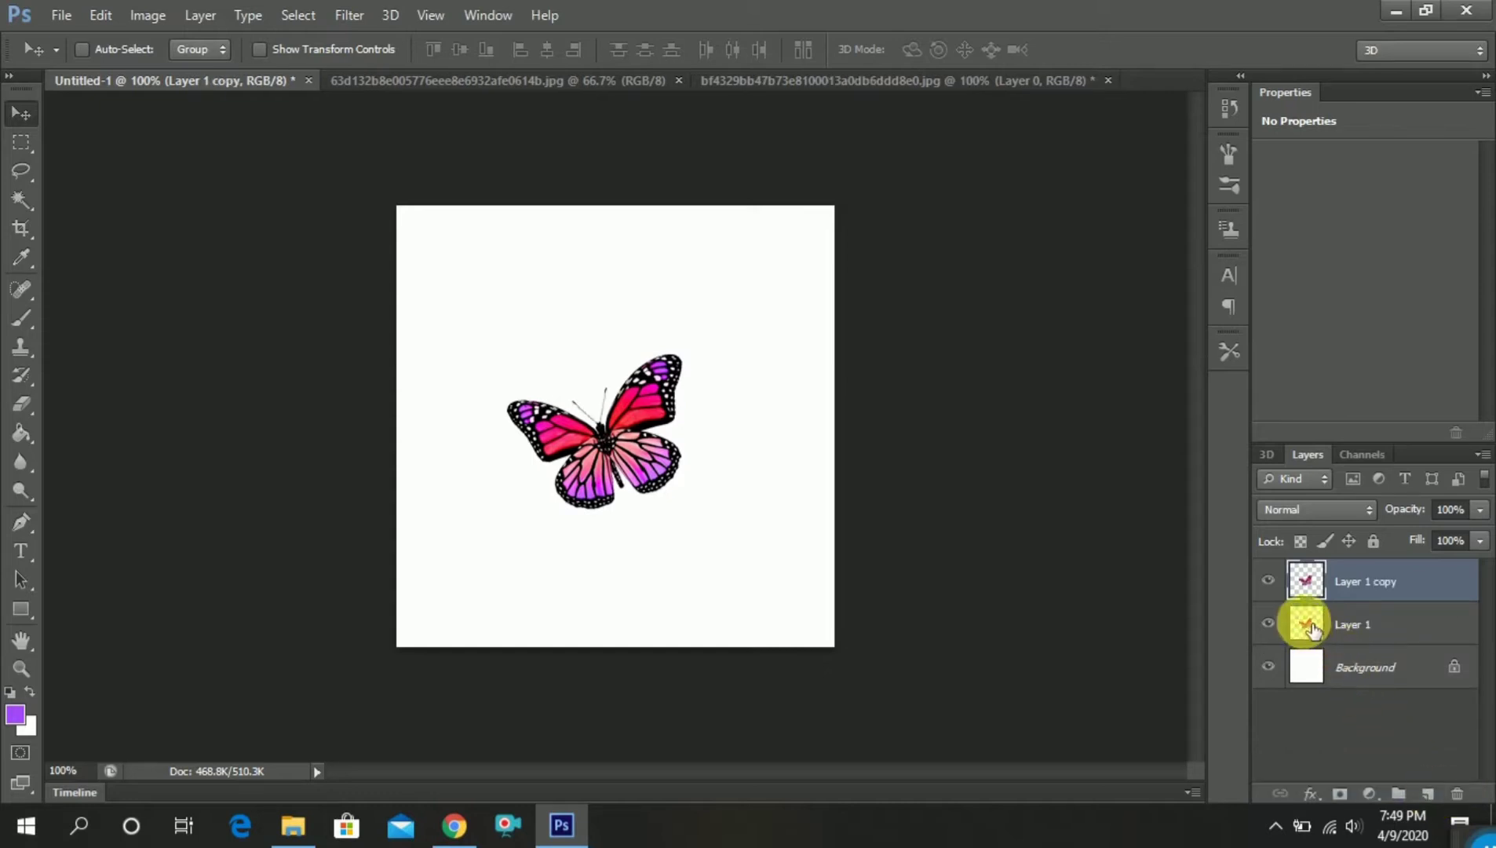
{"action": "left_click", "coordinate": [1269, 624]}
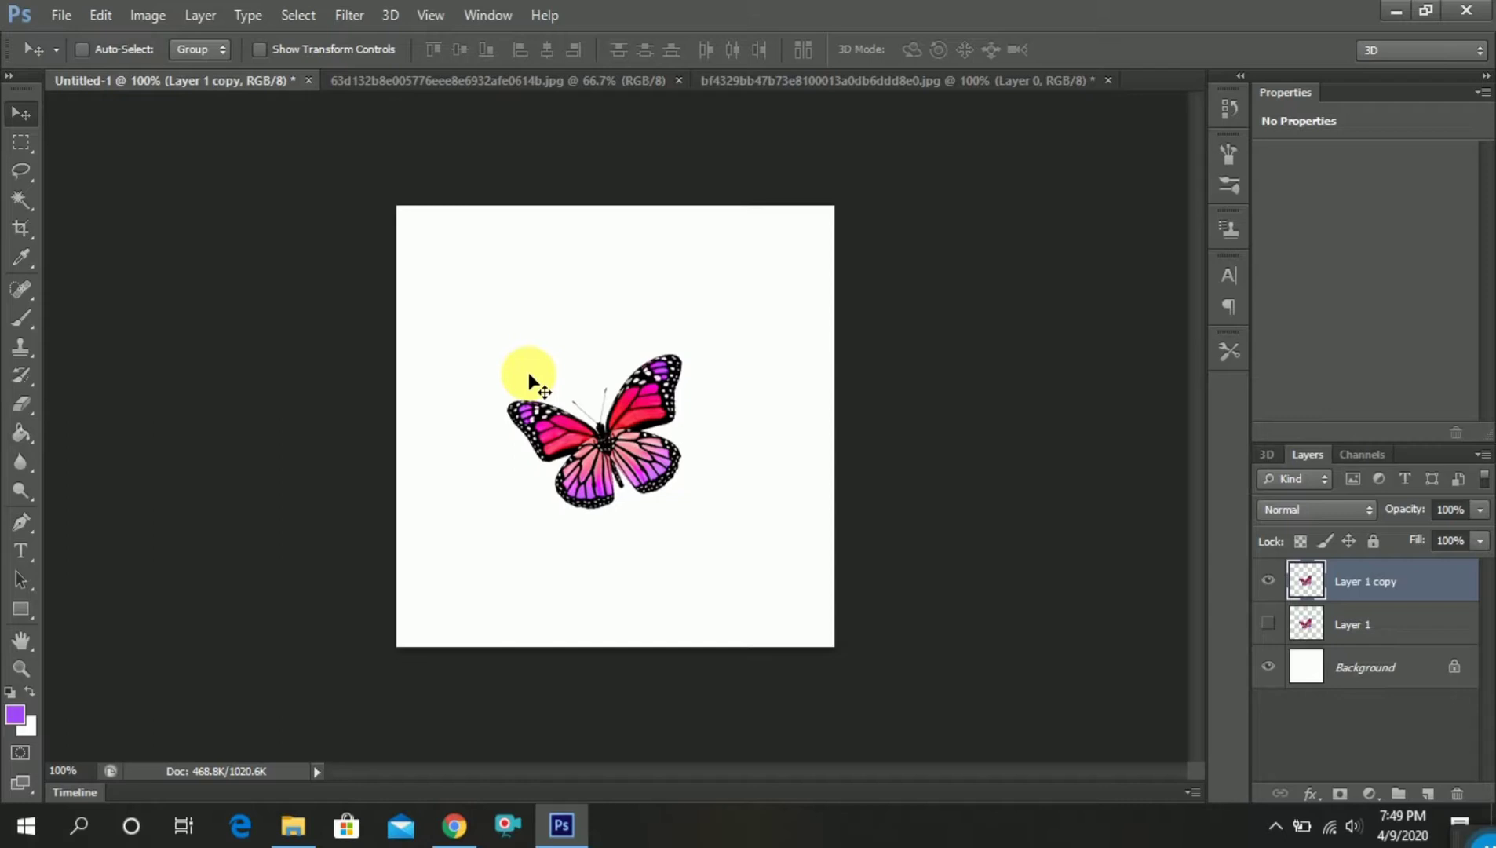
Align the duplicated butterfly to the exact horizontal and vertical center of the canvas, leaving nothing selected
{"action": "key", "text": "ctrl+a"}
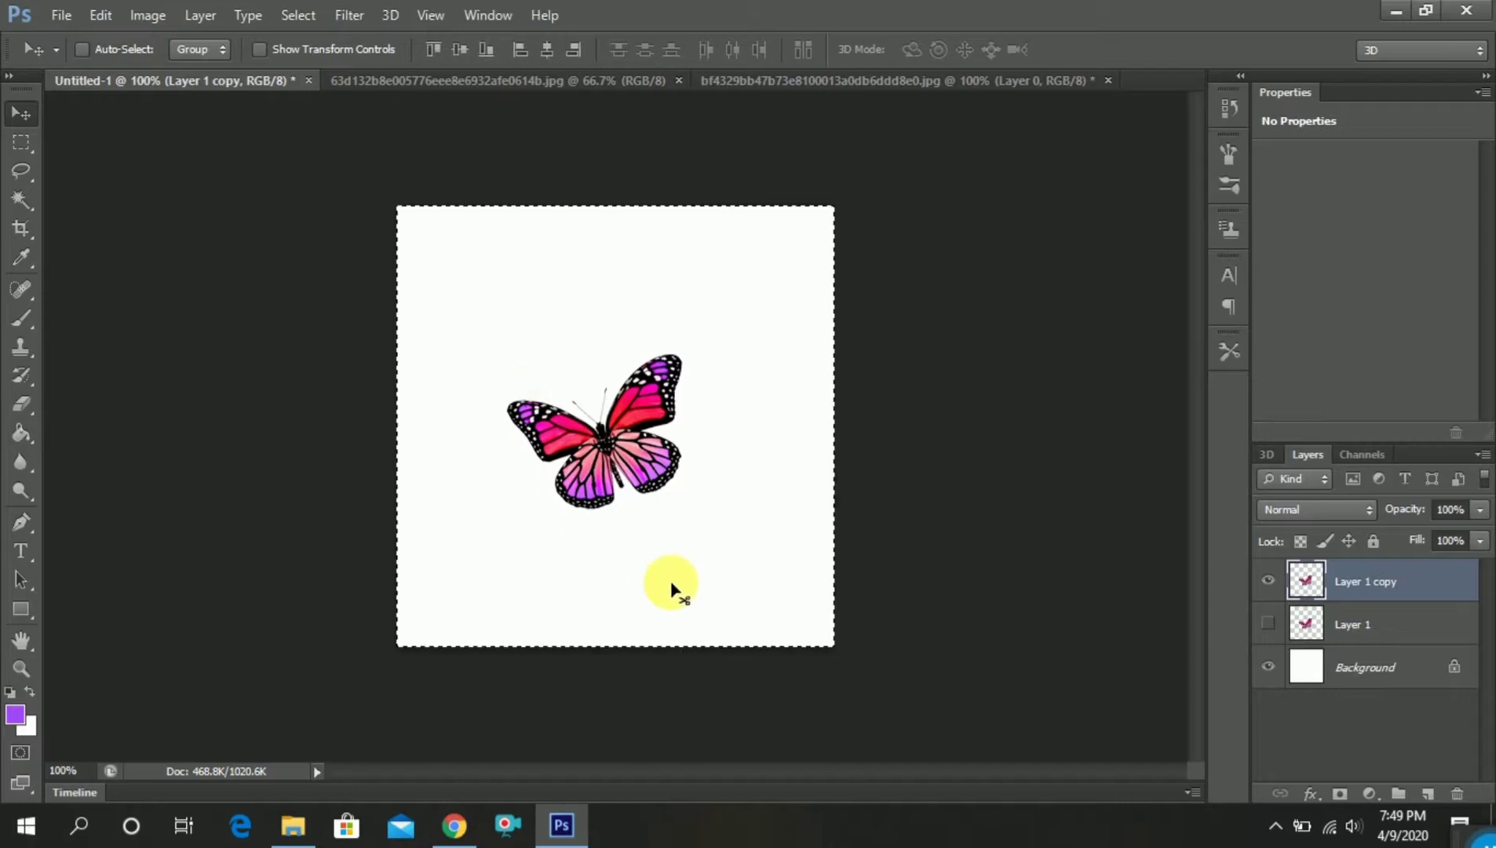
{"action": "left_click", "coordinate": [554, 46]}
{"action": "left_click", "coordinate": [459, 49]}
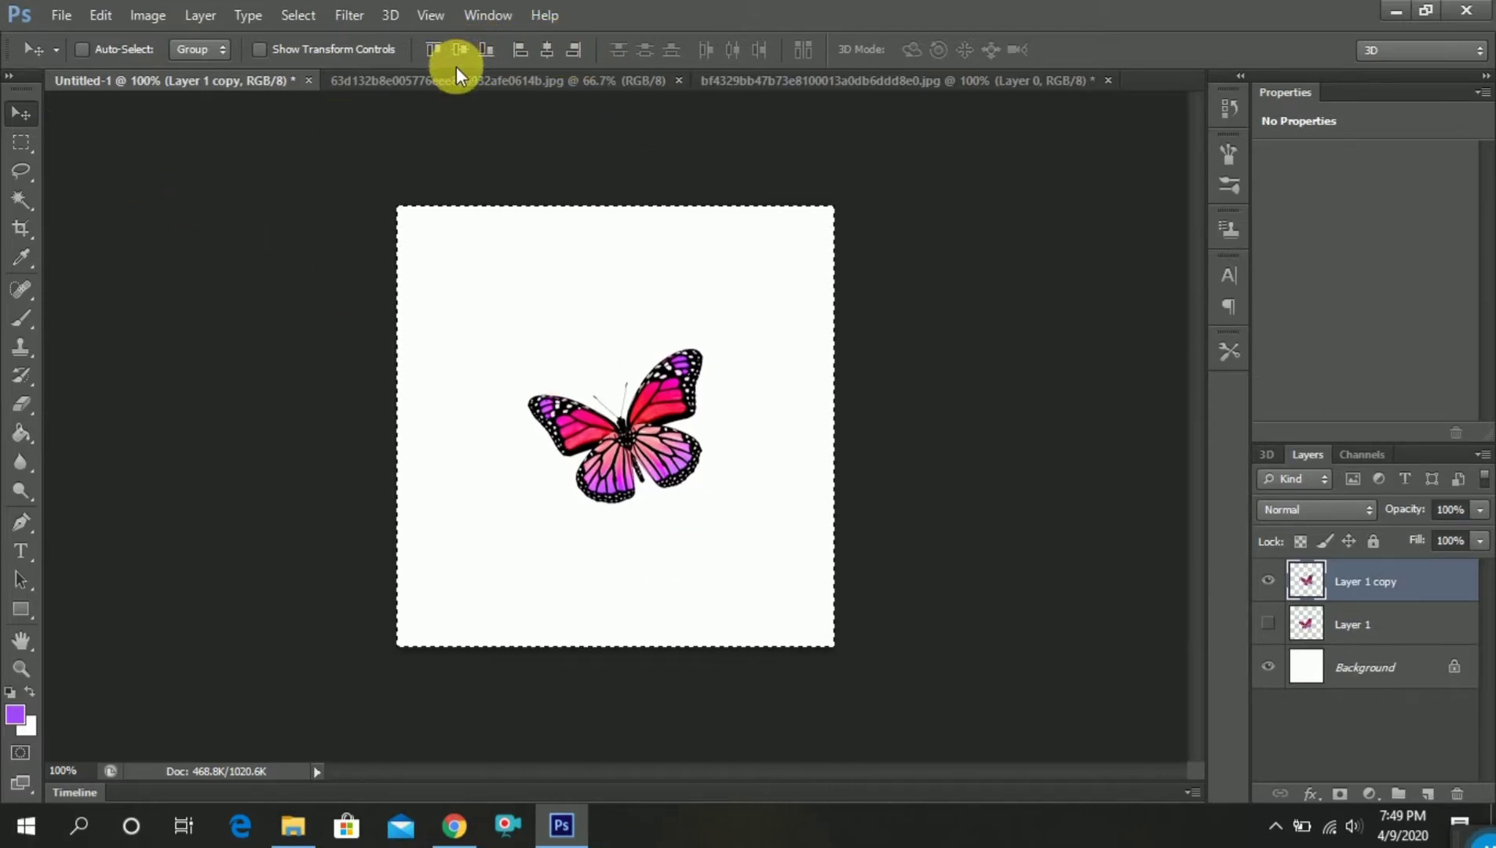
{"action": "key", "text": "ctrl+d"}
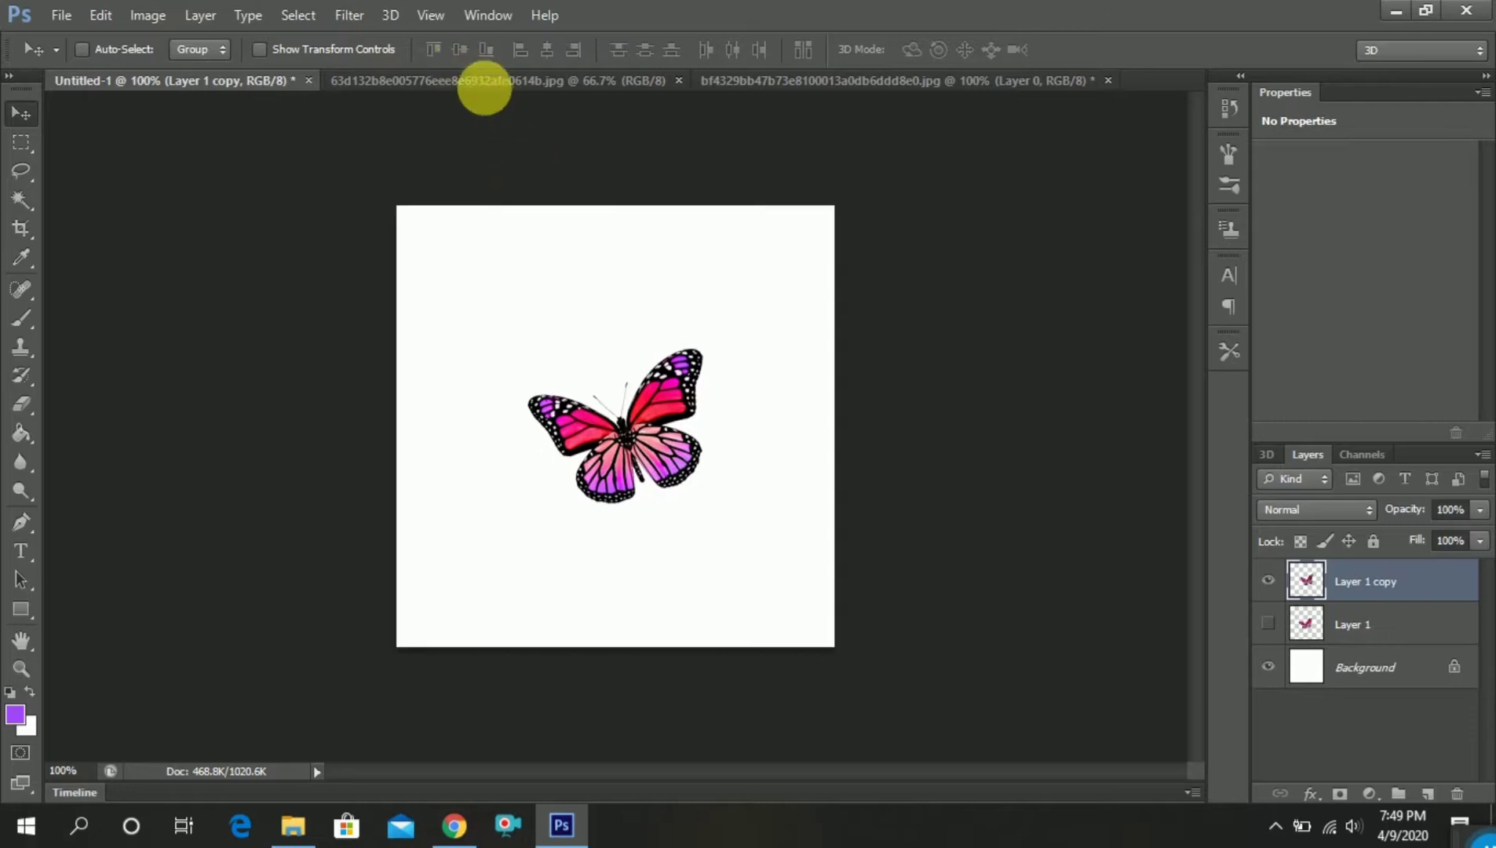
Apply the Offset filter to the duplicated butterfly with +200 pixels horizontal, +200 pixels vertical and Wrap Around
{"action": "left_click", "coordinate": [350, 18]}
{"action": "mouse_move", "coordinate": [454, 326]}
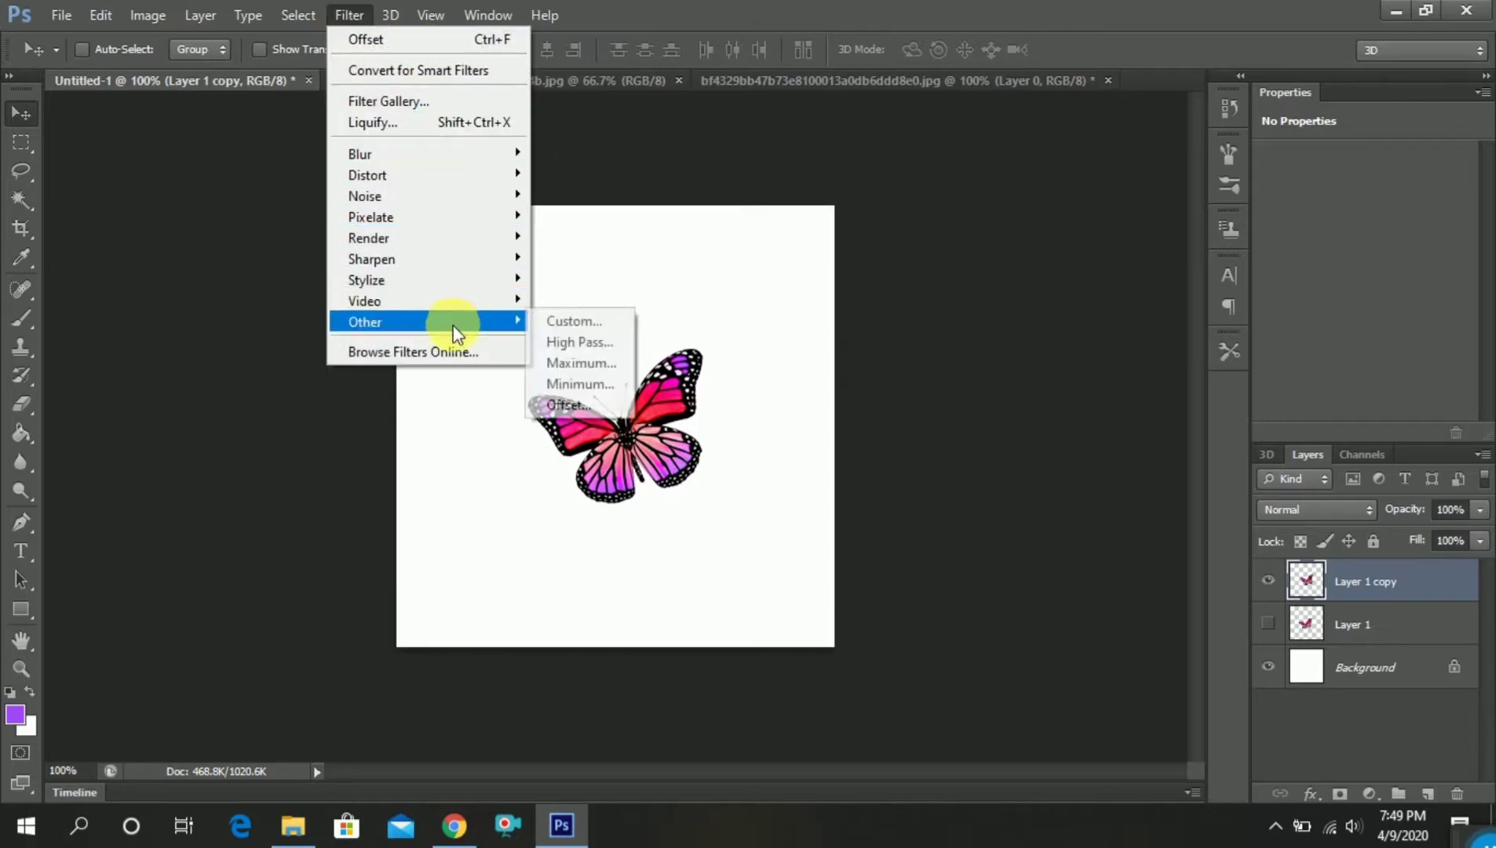
{"action": "left_click", "coordinate": [588, 403]}
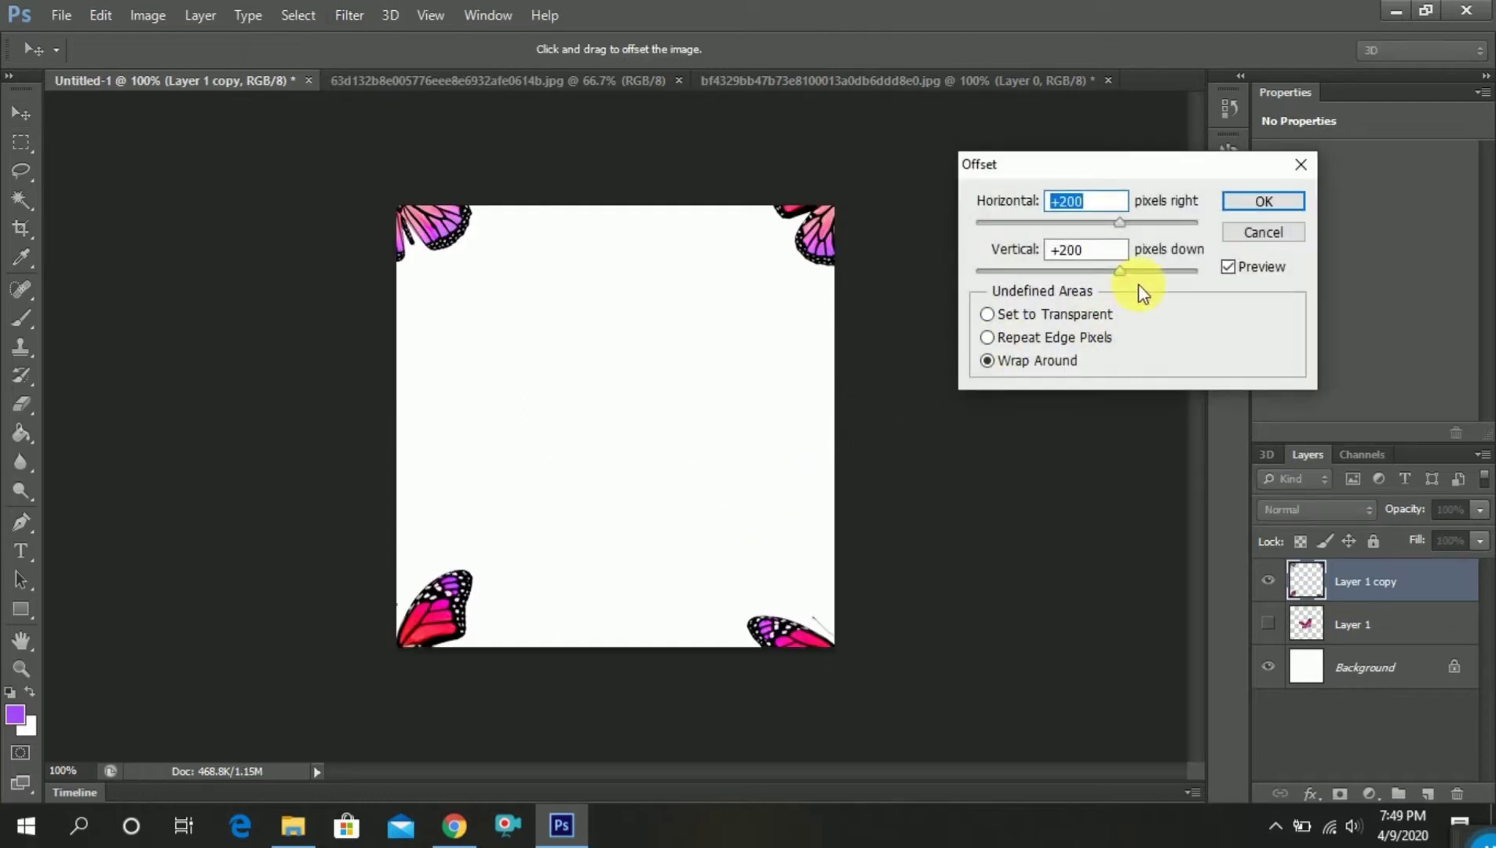
{"action": "left_click", "coordinate": [1280, 202]}
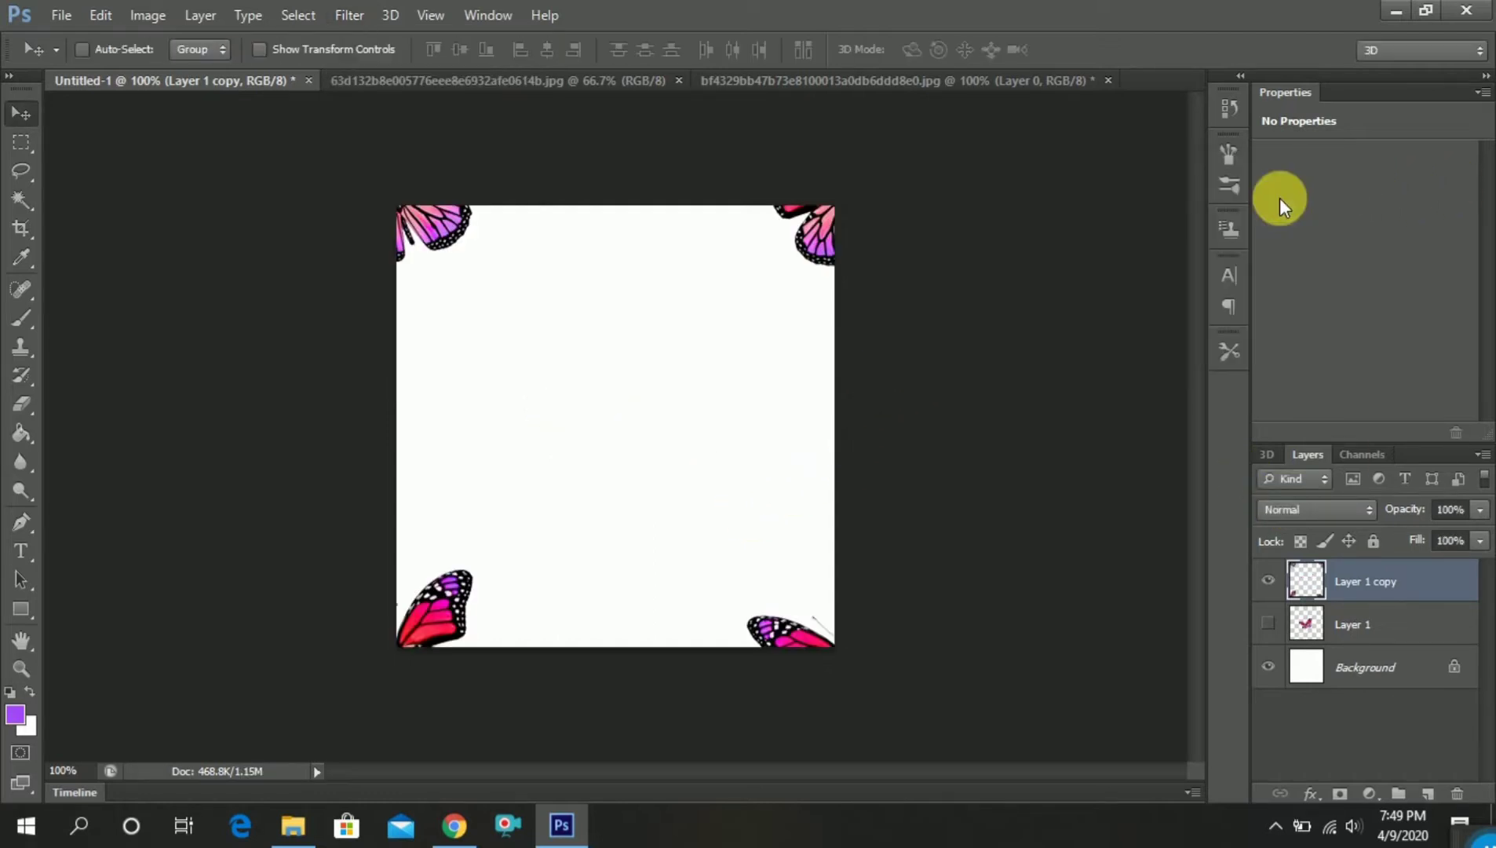
Show the hidden original butterfly on Layer 1, rotate it clockwise about 56° and scale it to about 64% near the canvas center
{"action": "left_click", "coordinate": [1370, 630]}
{"action": "left_click", "coordinate": [1267, 623]}
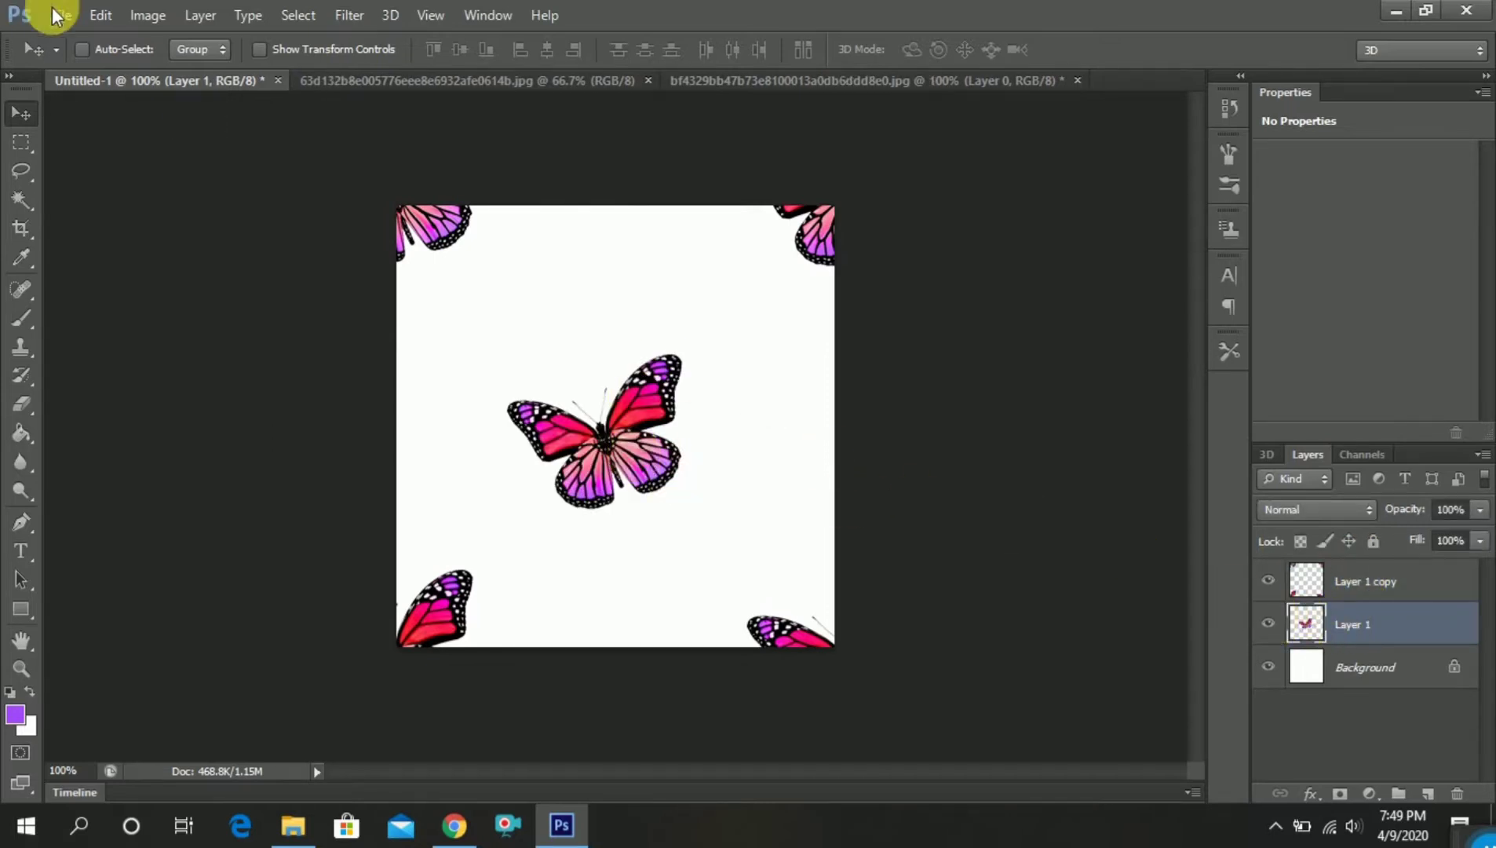
{"action": "left_click", "coordinate": [100, 16]}
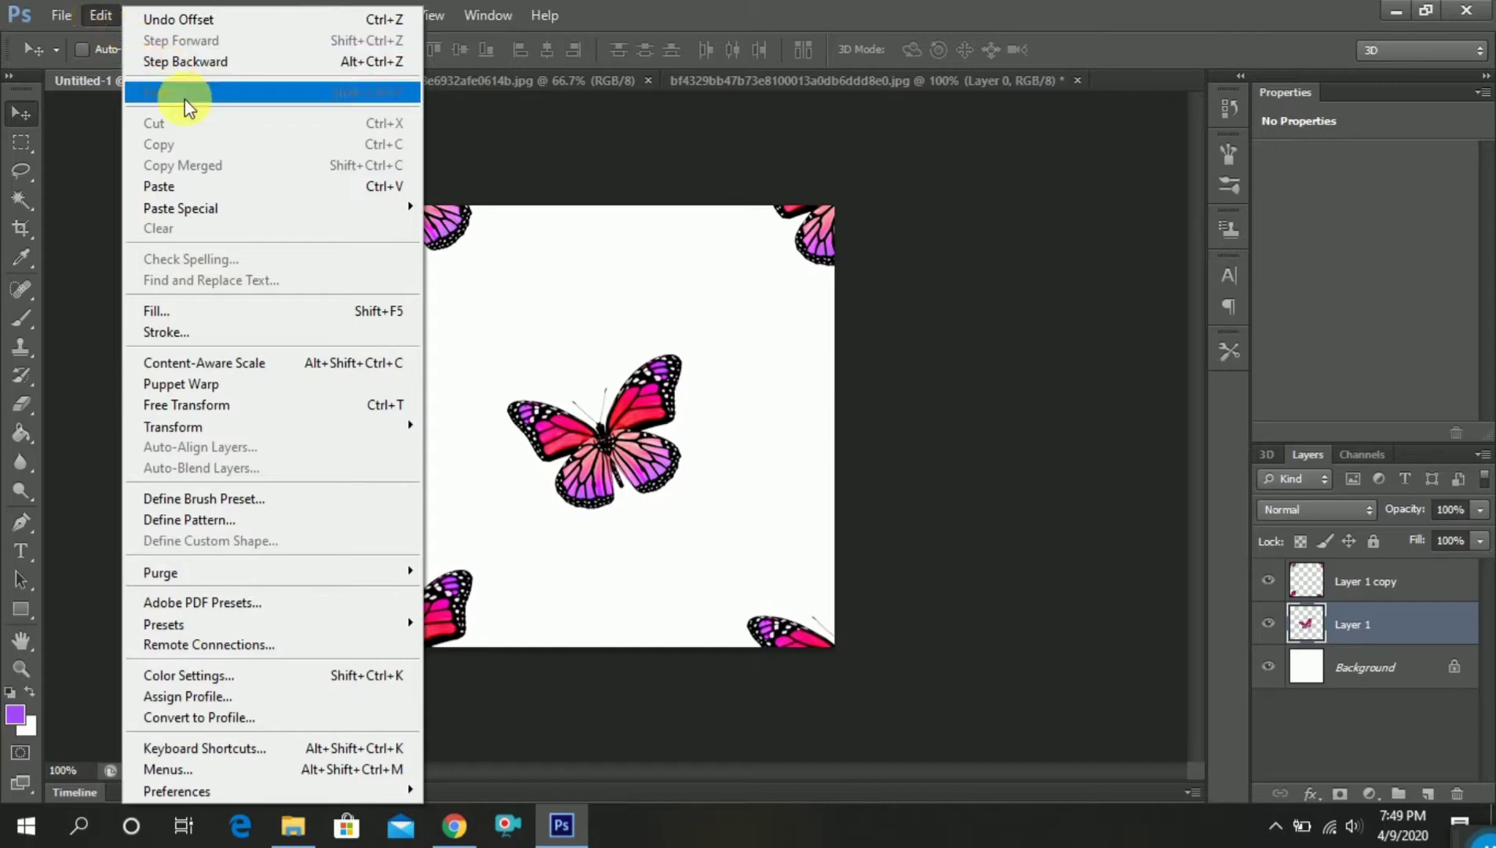
{"action": "left_click", "coordinate": [267, 405]}
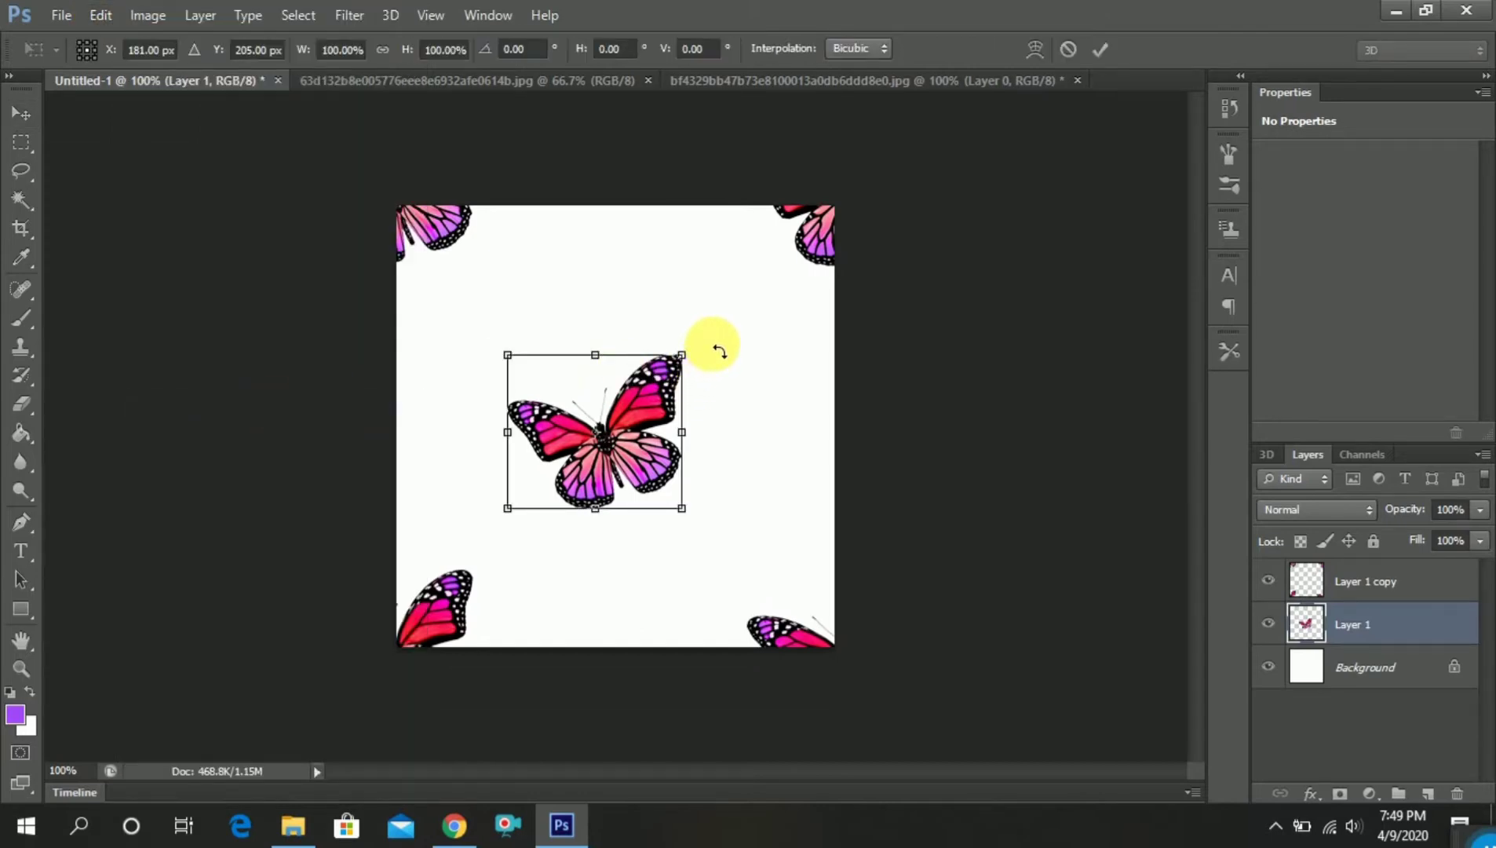
{"action": "left_click_drag", "start_coordinate": [718, 351], "coordinate": [642, 449]}
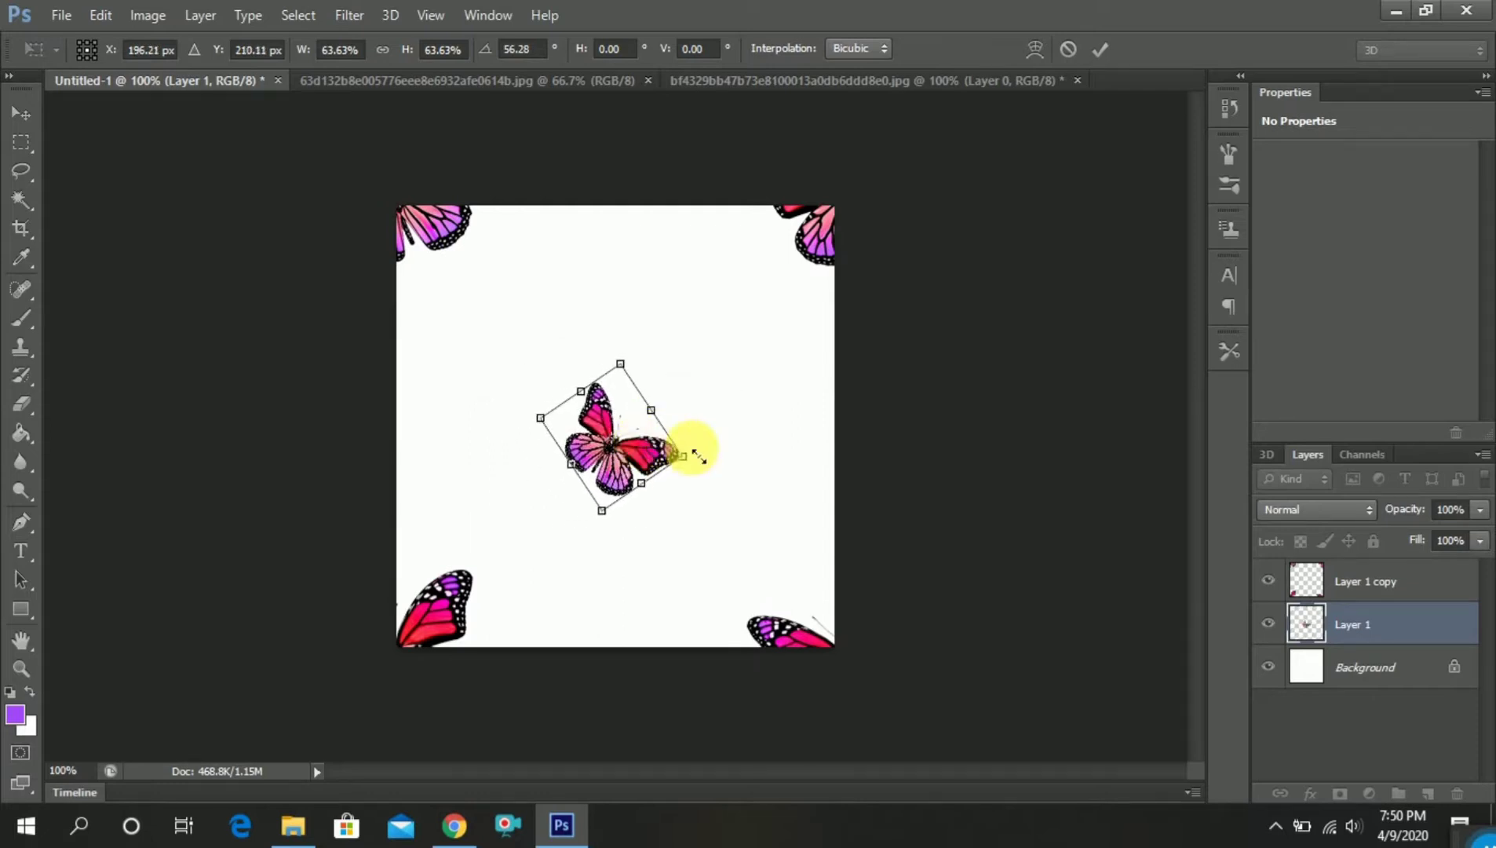
{"action": "key", "text": "Return"}
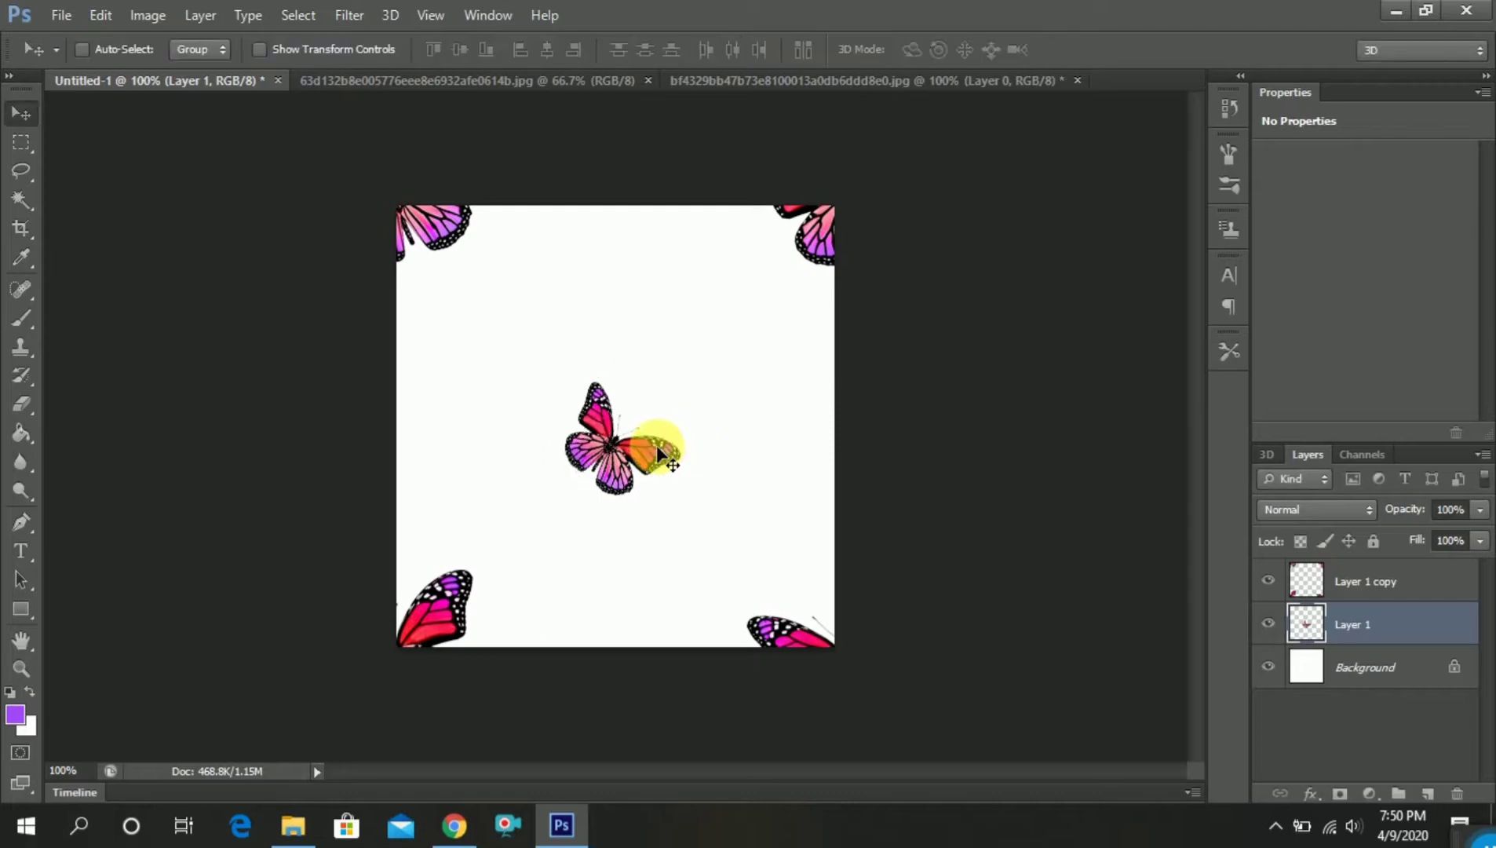
Duplicate the central butterfly layer, move the copy up and to the left of the original, and flip it horizontally
{"action": "left_click_drag", "start_coordinate": [1385, 624], "coordinate": [1428, 793]}
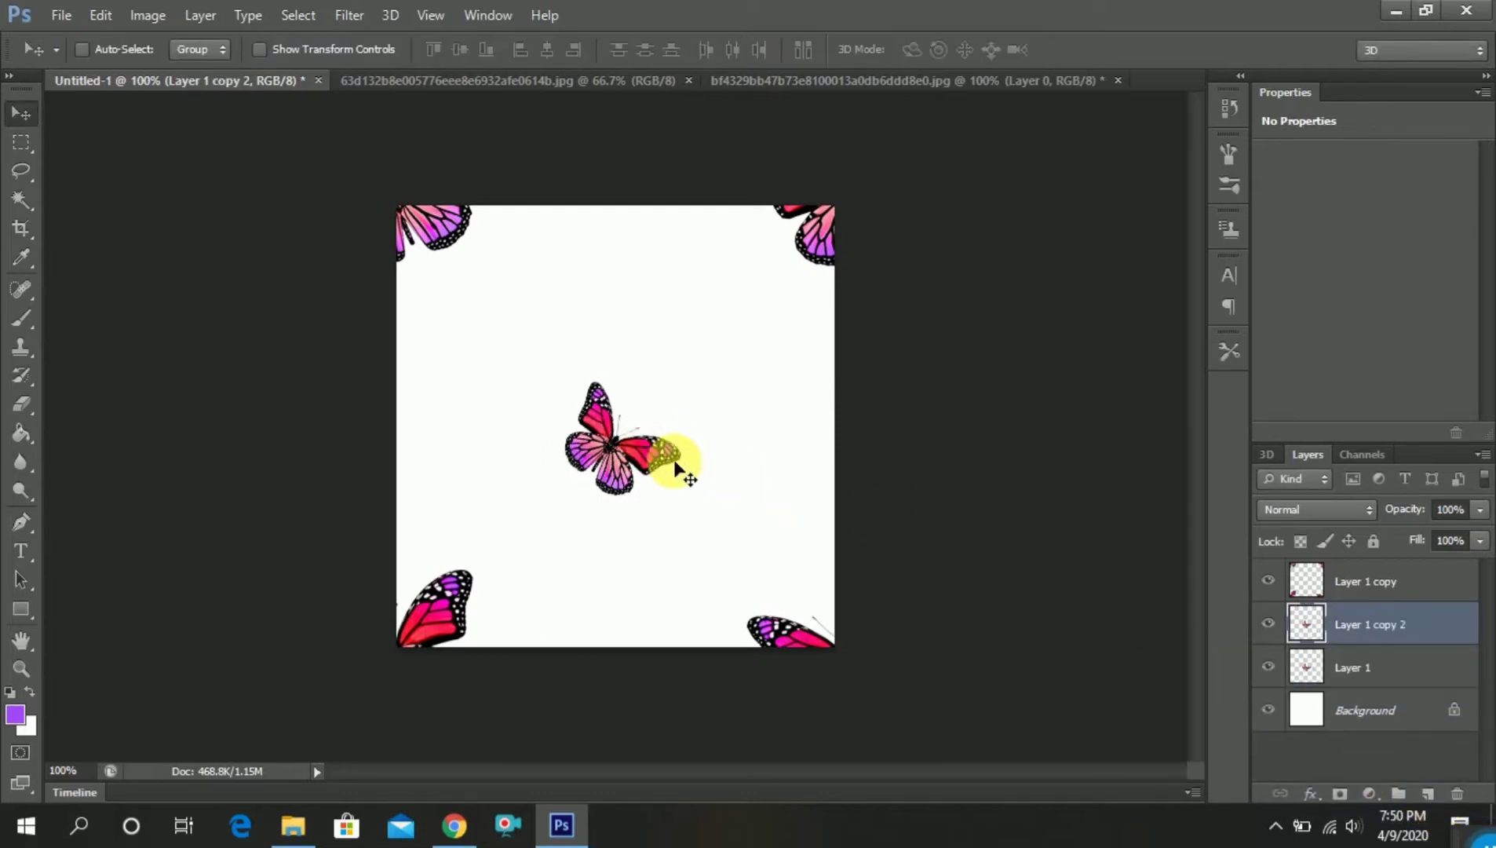
{"action": "left_click_drag", "start_coordinate": [643, 454], "coordinate": [497, 402]}
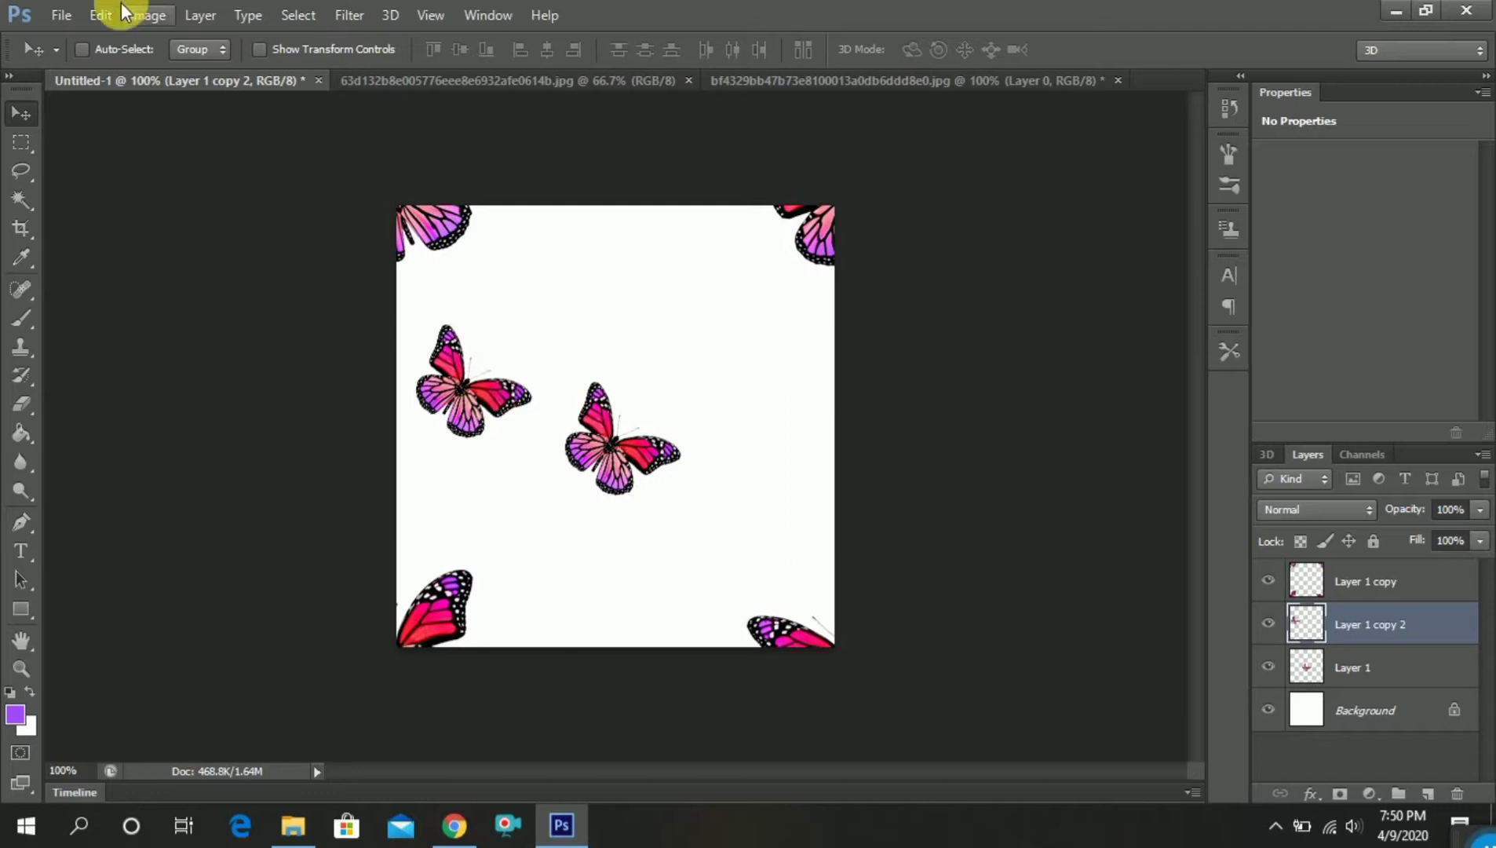
{"action": "left_click", "coordinate": [98, 15]}
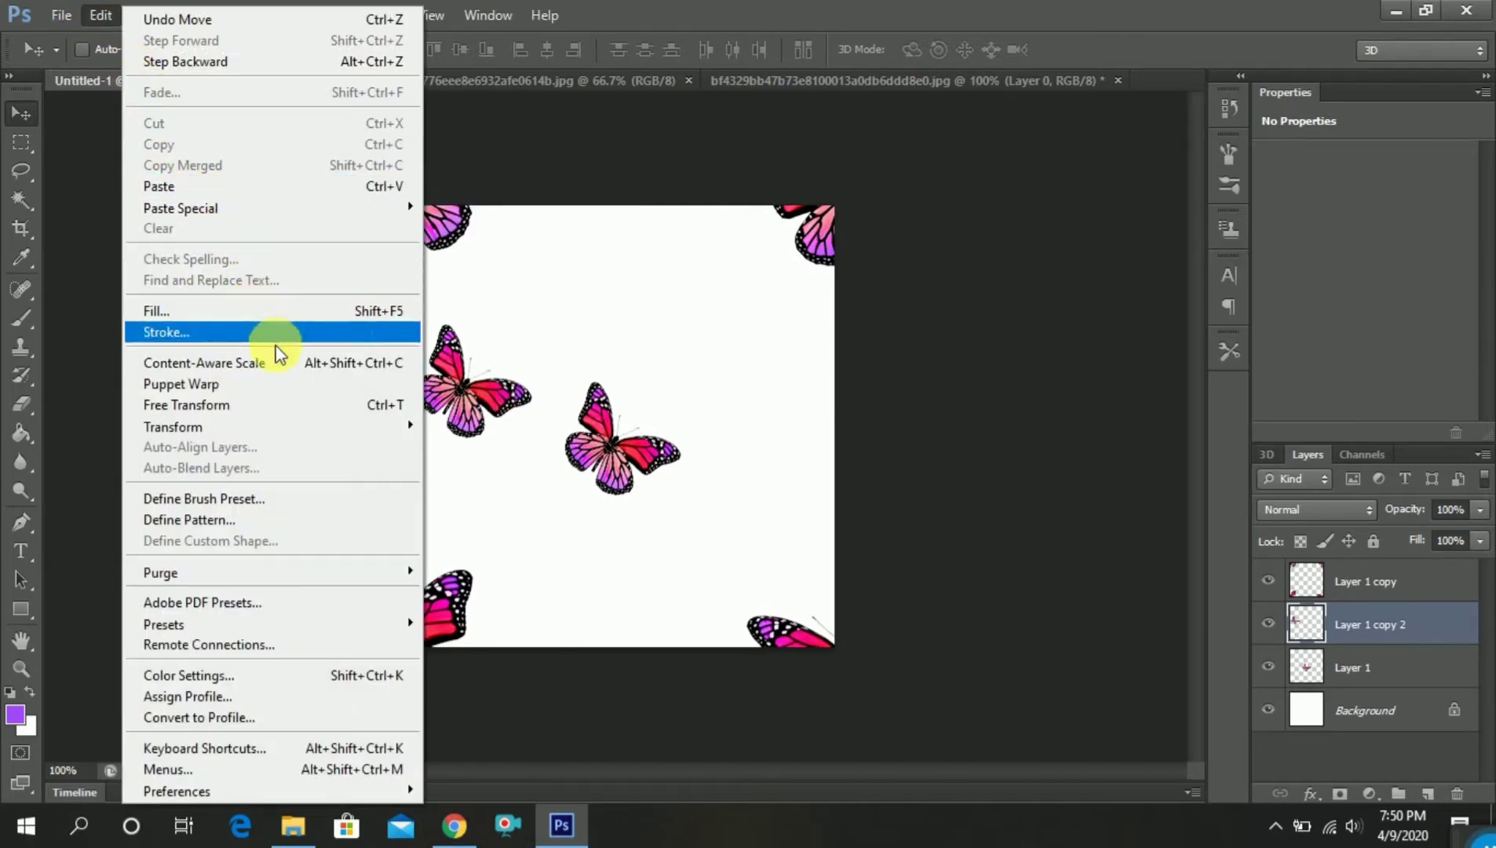
{"action": "left_click", "coordinate": [295, 404]}
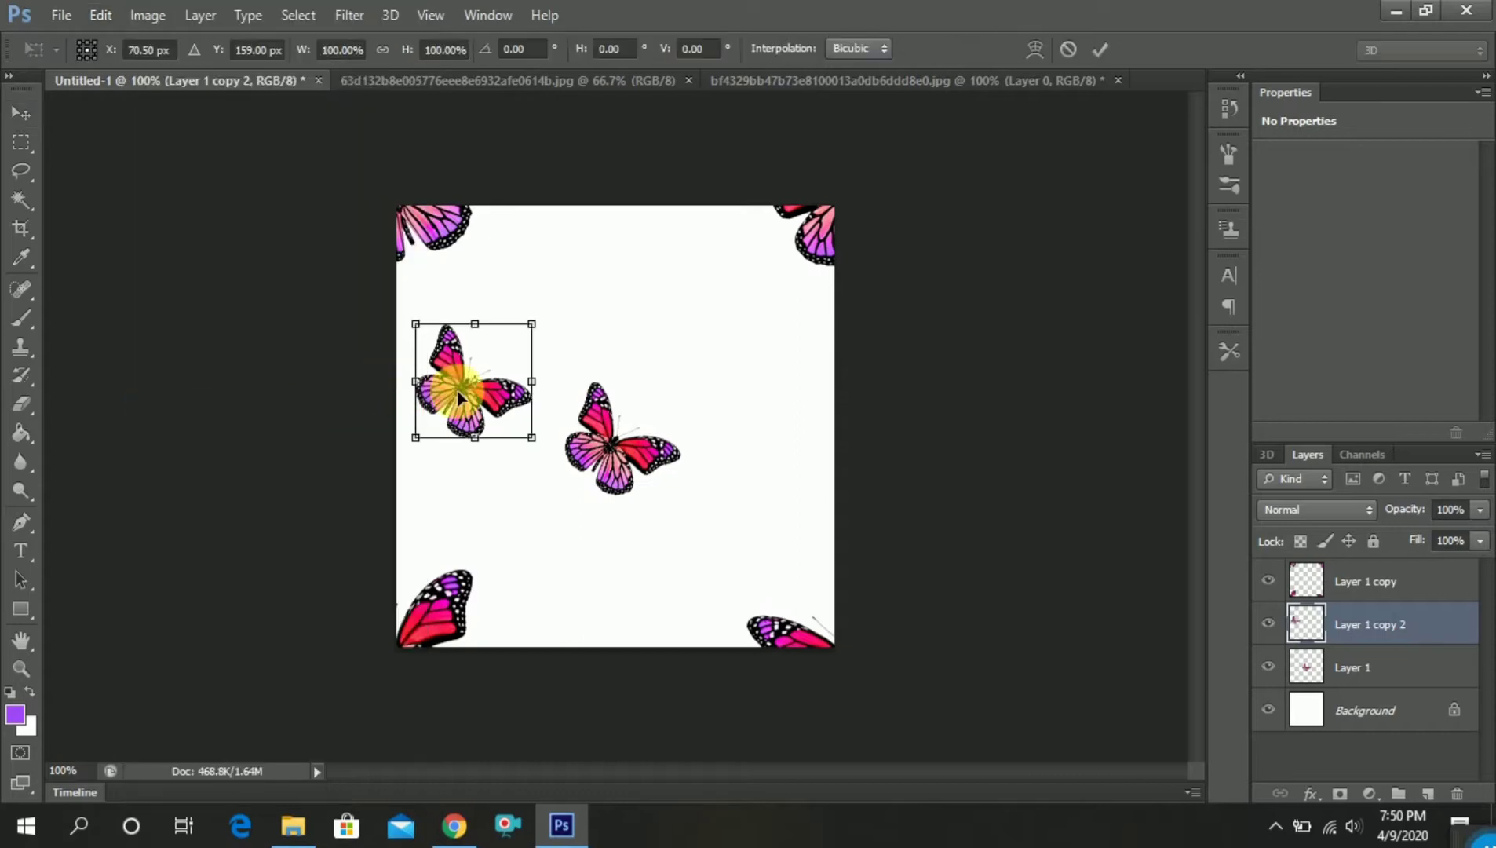
{"action": "right_click", "coordinate": [460, 394]}
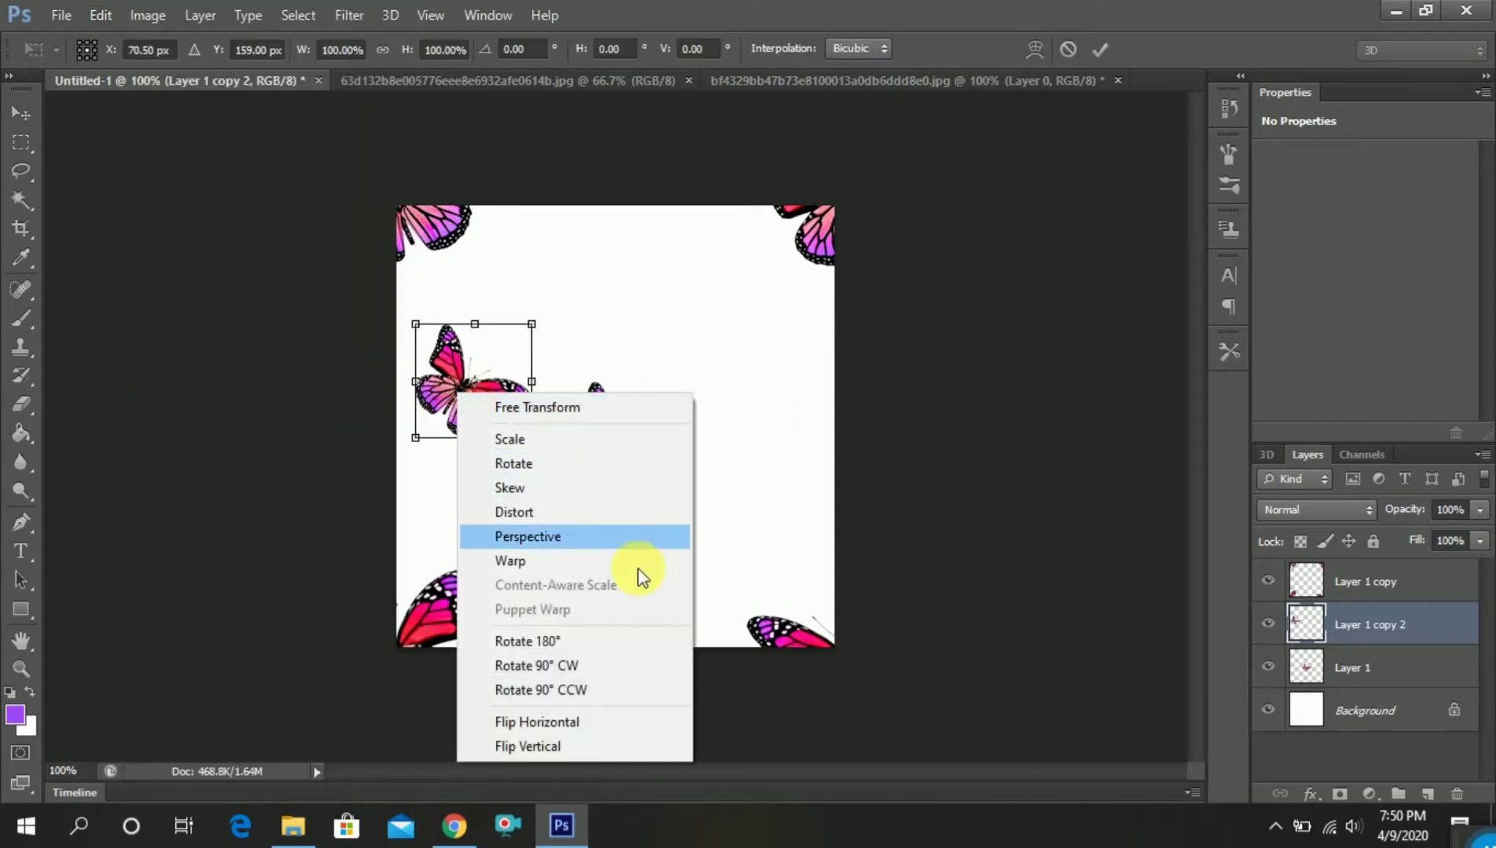
{"action": "left_click", "coordinate": [623, 720]}
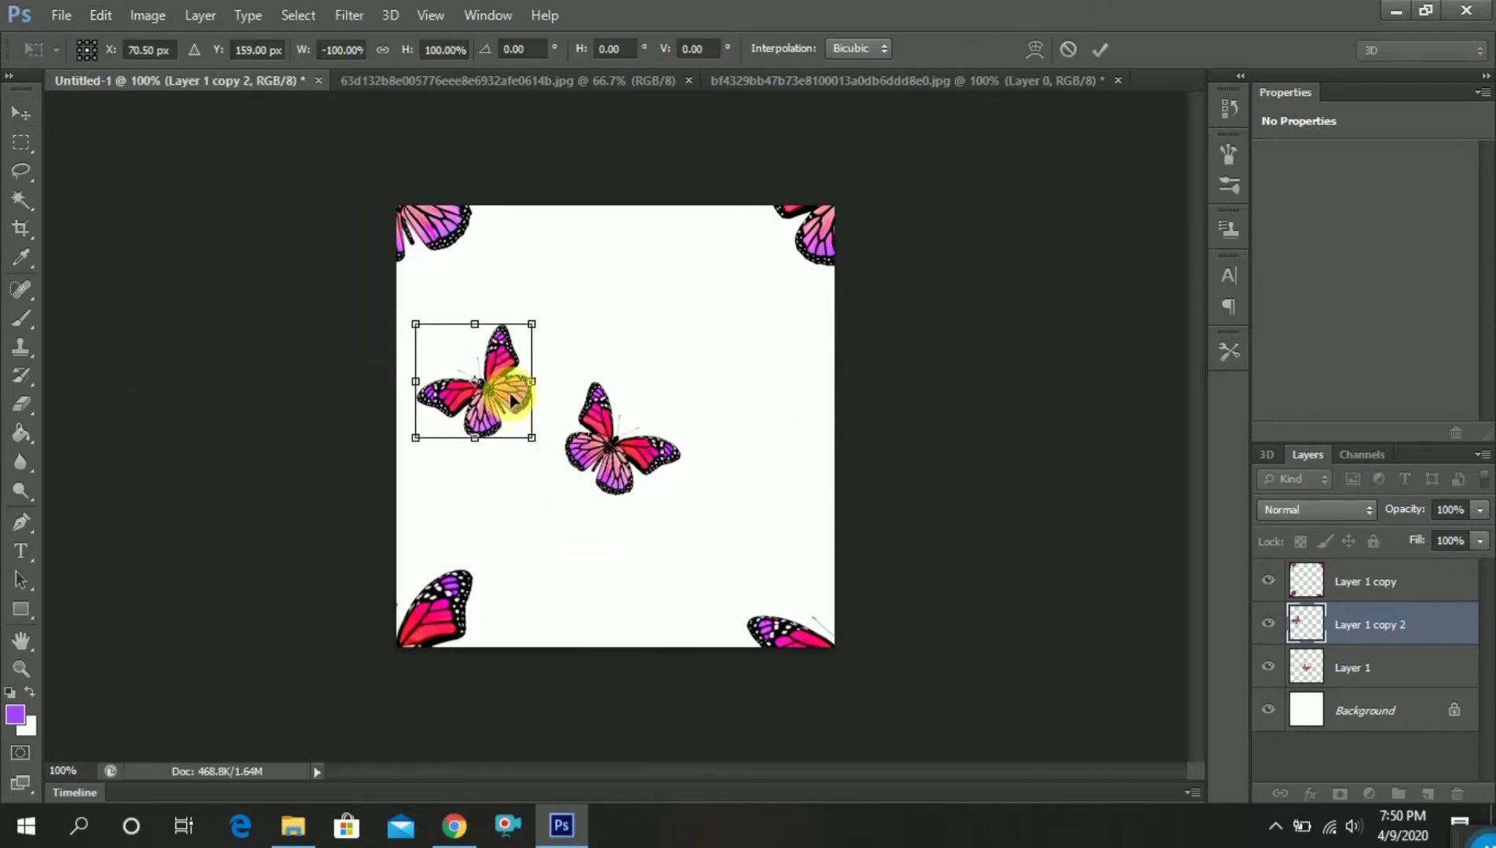
Scale the flipped copy to about 77% and place it near the upper-left corner butterfly, centered around X 79, Y 111 px
{"action": "left_click_drag", "start_coordinate": [511, 400], "coordinate": [506, 362]}
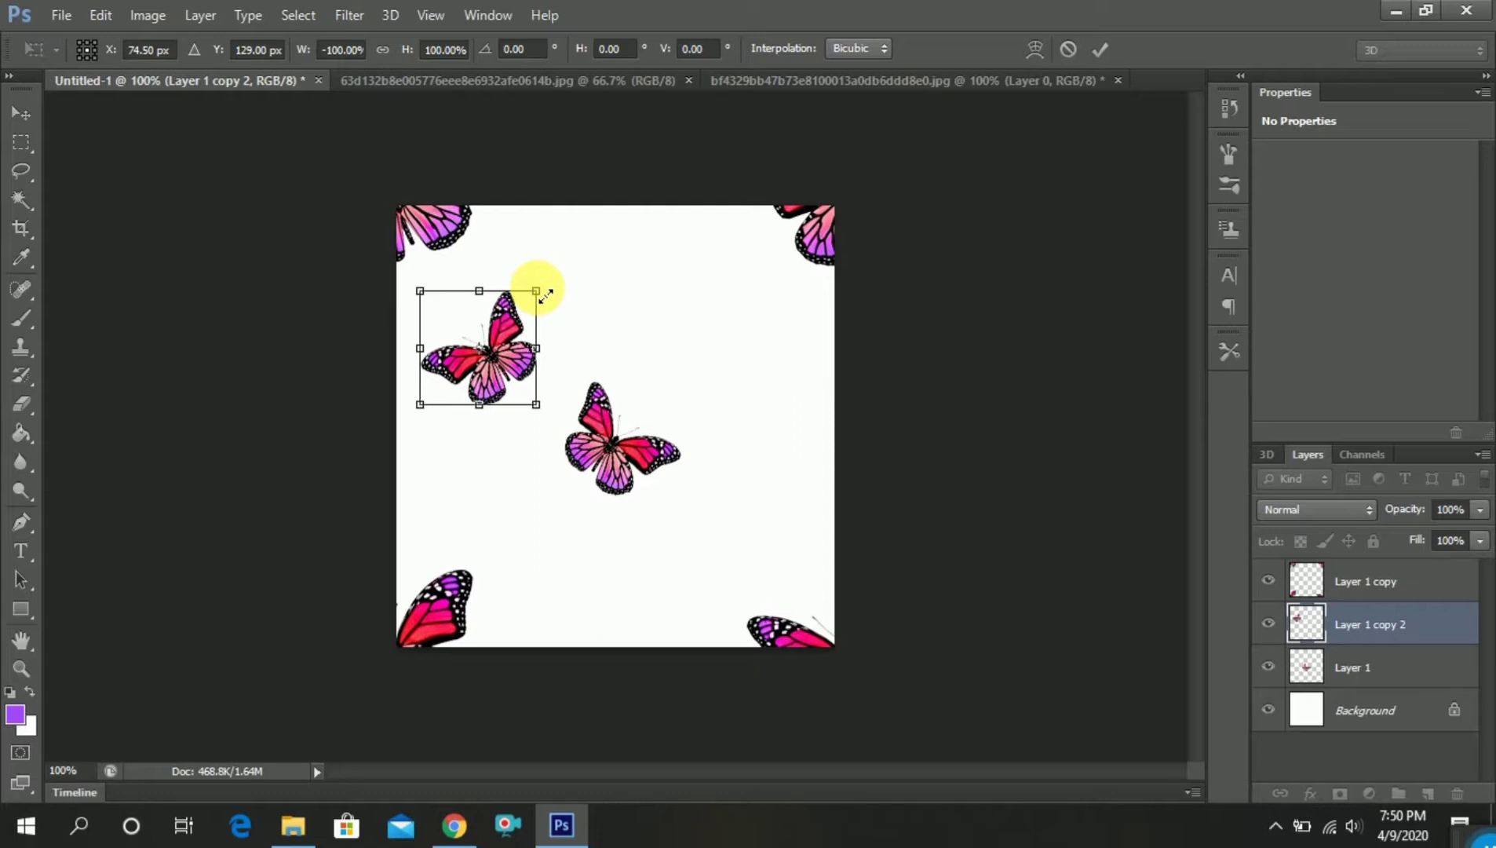
{"action": "left_click_drag", "start_coordinate": [545, 295], "coordinate": [508, 312]}
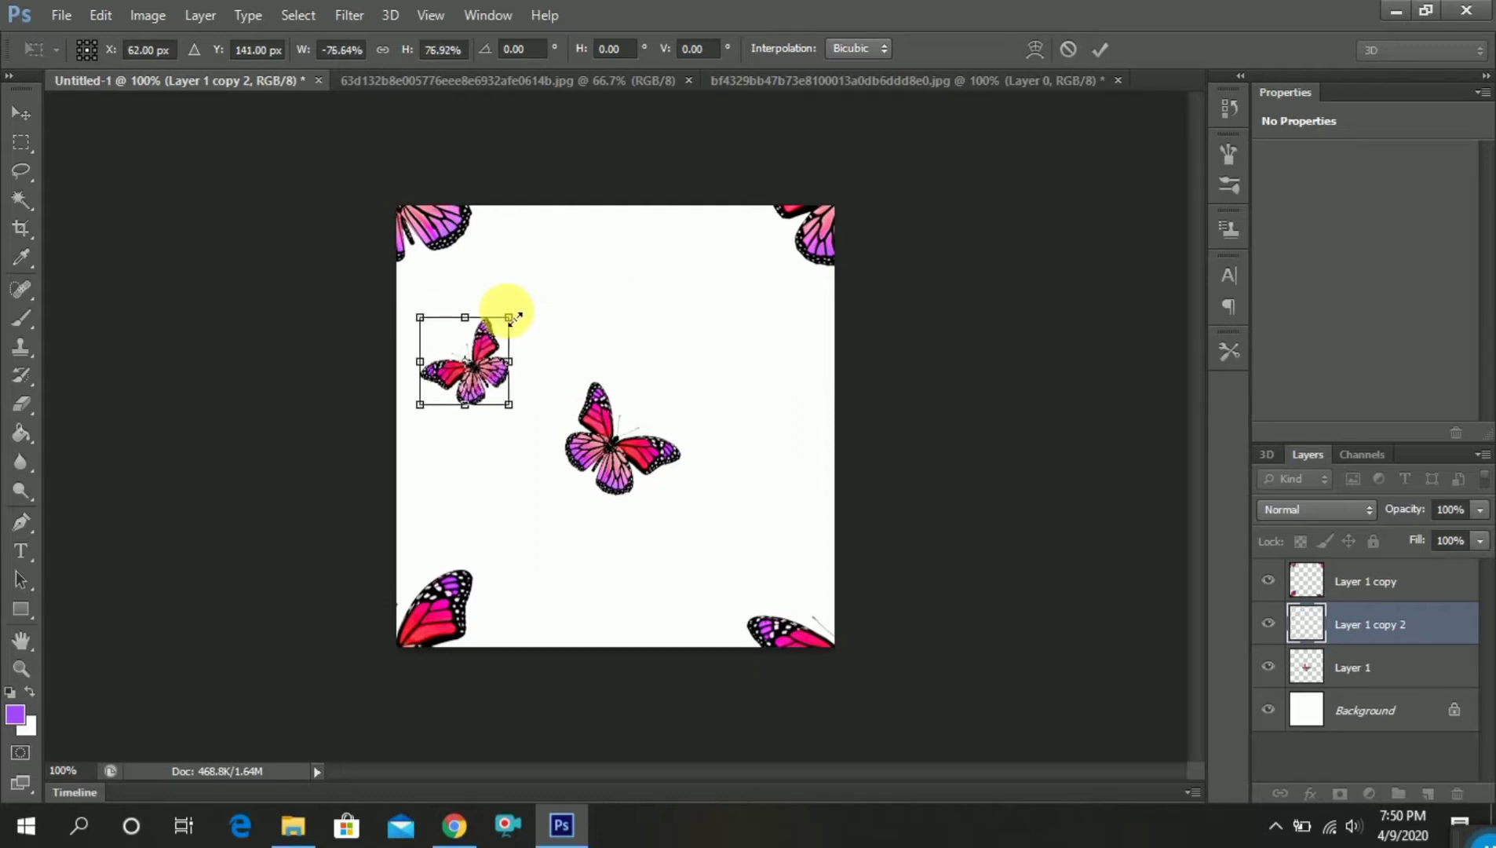
{"action": "left_click_drag", "start_coordinate": [491, 381], "coordinate": [509, 351]}
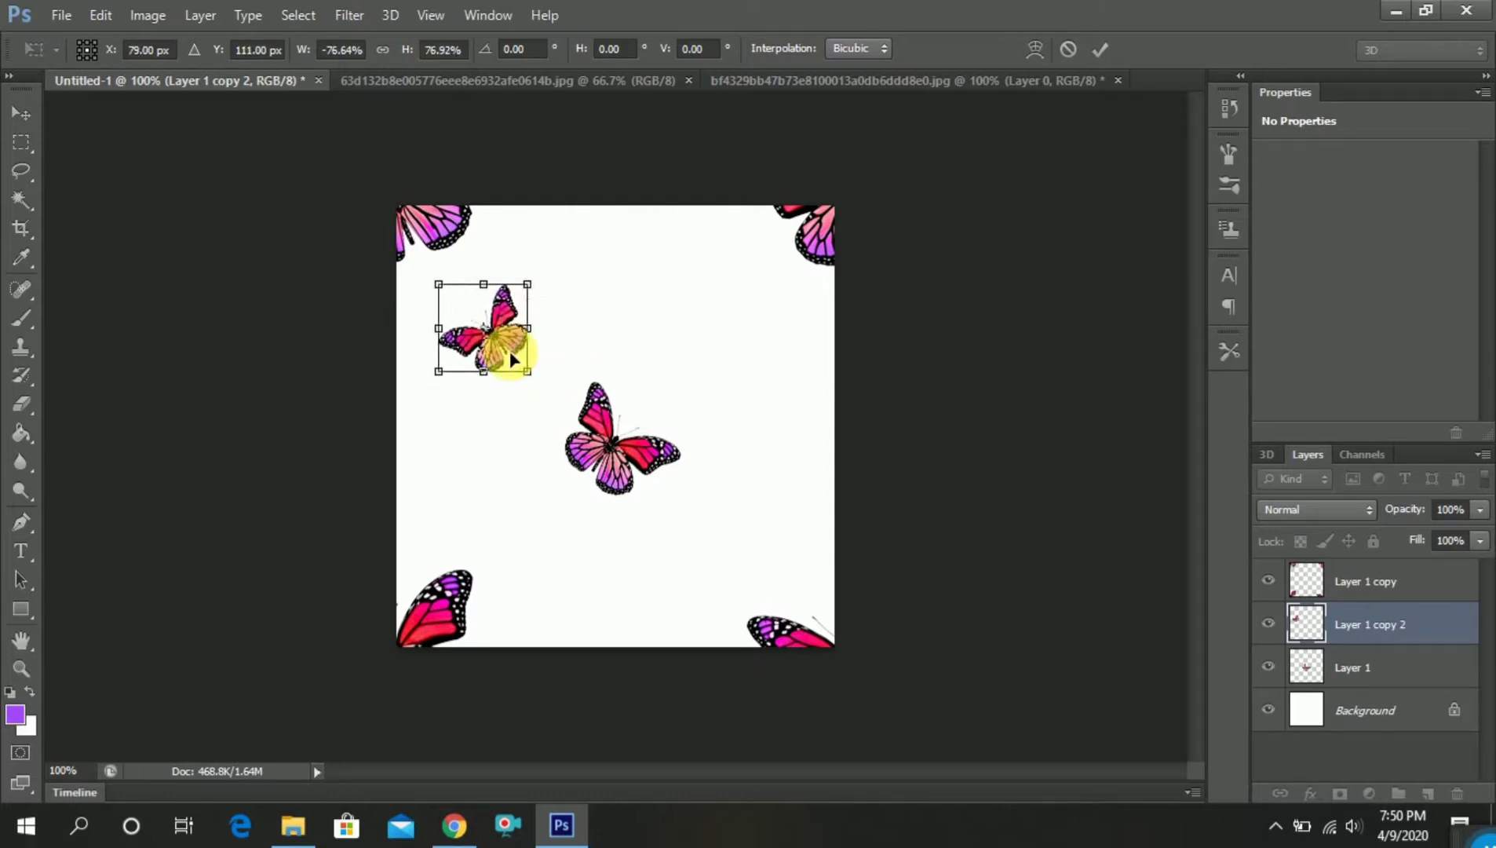
{"action": "key", "text": "Return"}
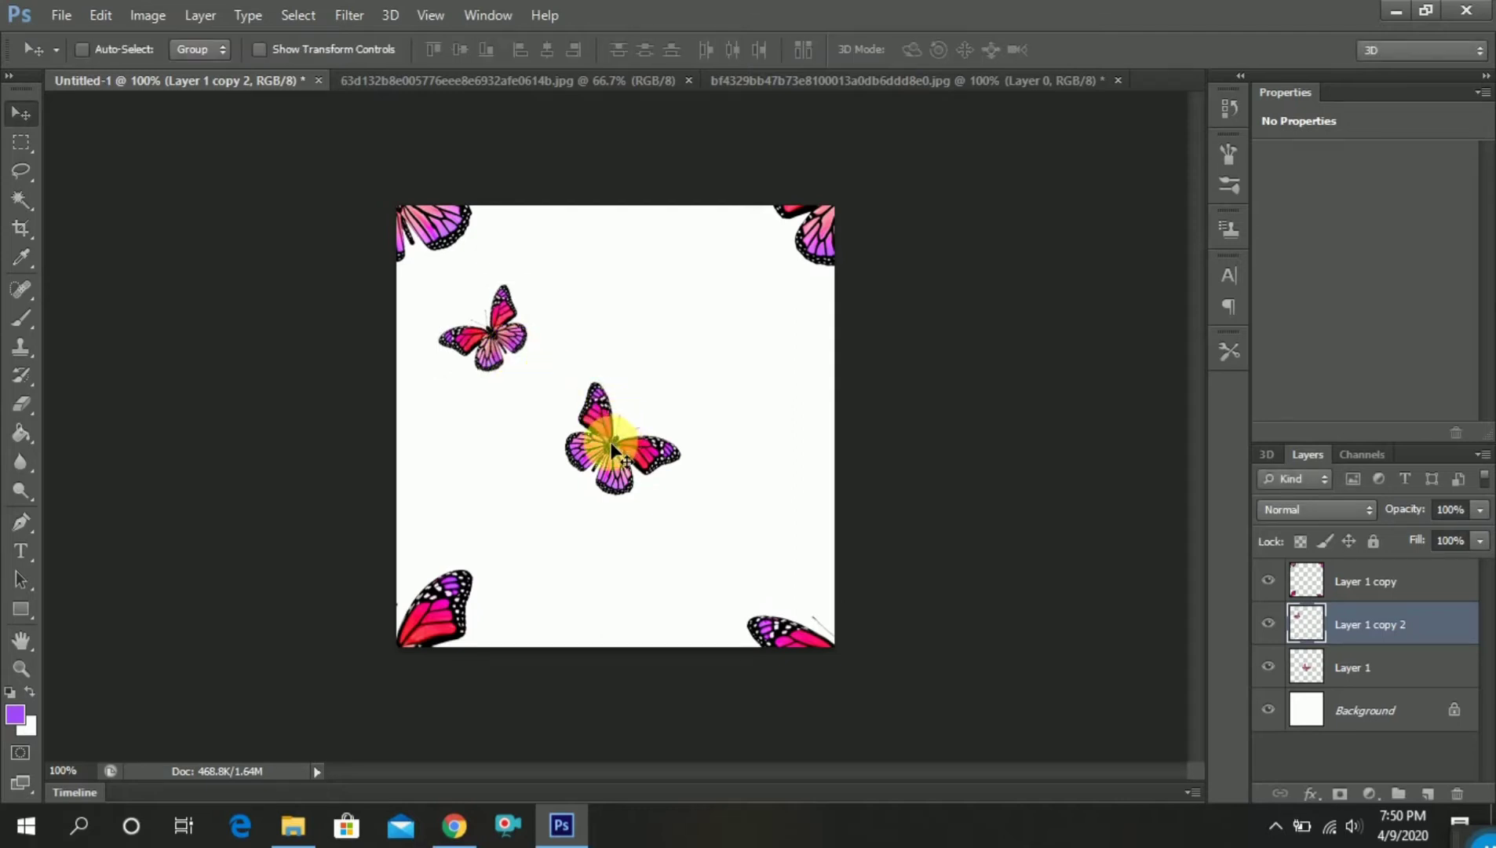
Duplicate the small flipped butterfly, enlarge the copy to about 130% and place it near the canvas's top middle, around X 207, Y 59 px
{"action": "left_click_drag", "start_coordinate": [1345, 621], "coordinate": [1428, 793]}
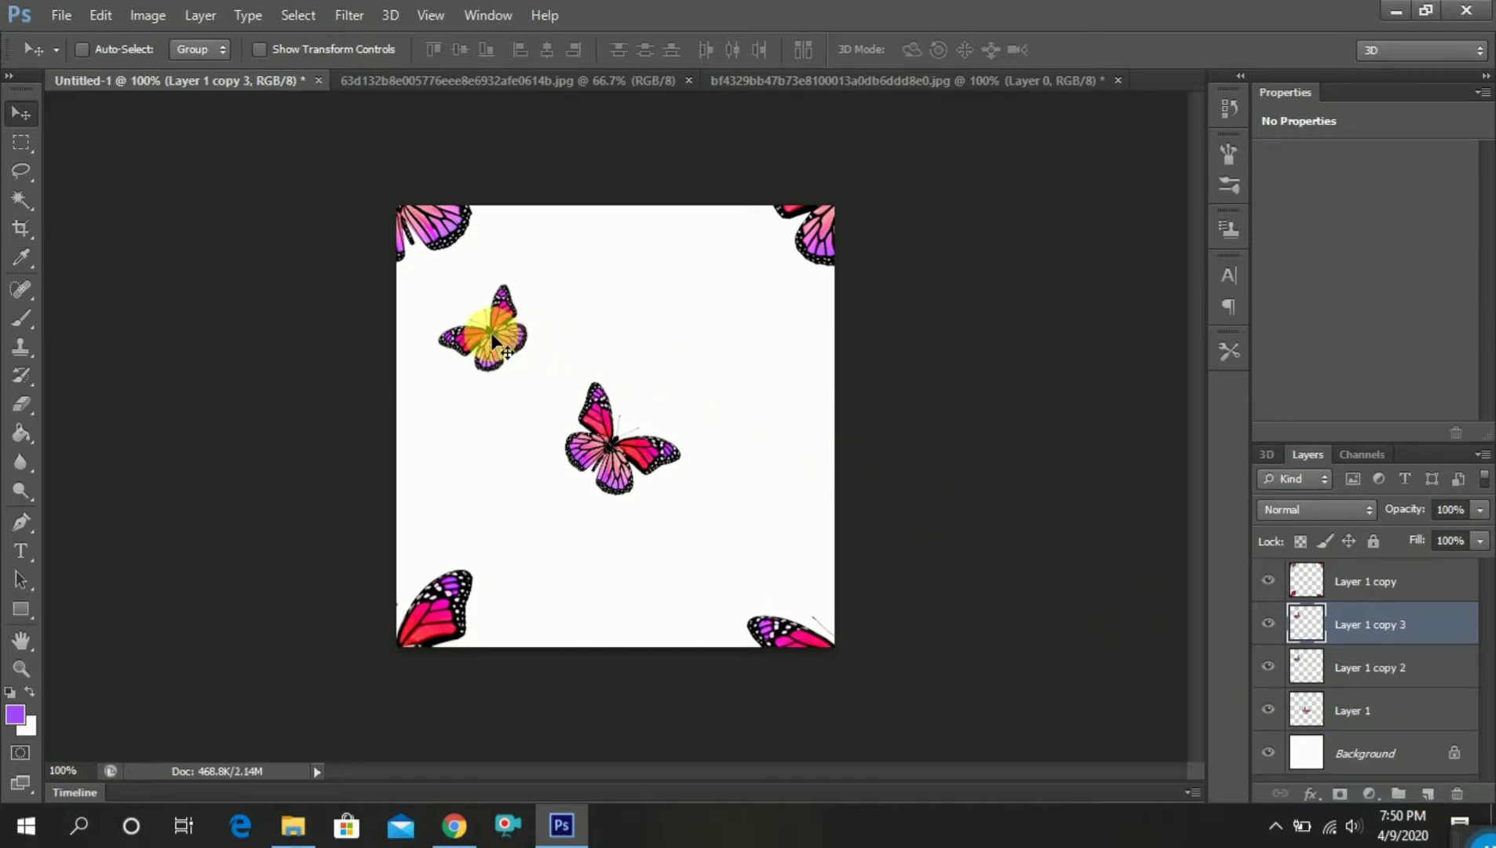
{"action": "left_click_drag", "start_coordinate": [492, 339], "coordinate": [174, 102]}
{"action": "left_click", "coordinate": [103, 7]}
{"action": "left_click", "coordinate": [243, 409]}
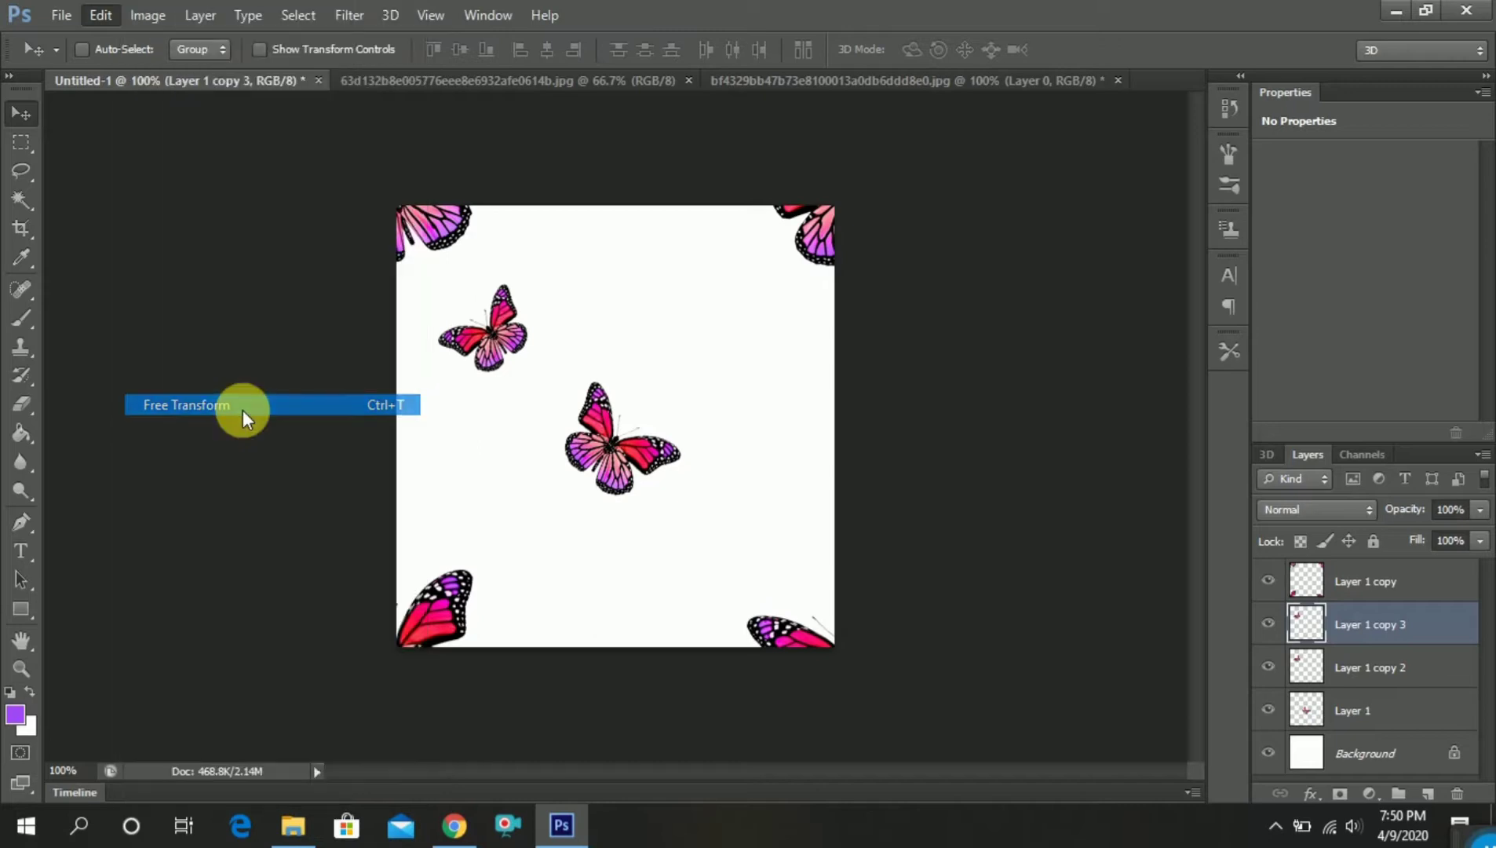
{"action": "left_click_drag", "start_coordinate": [502, 345], "coordinate": [598, 612]}
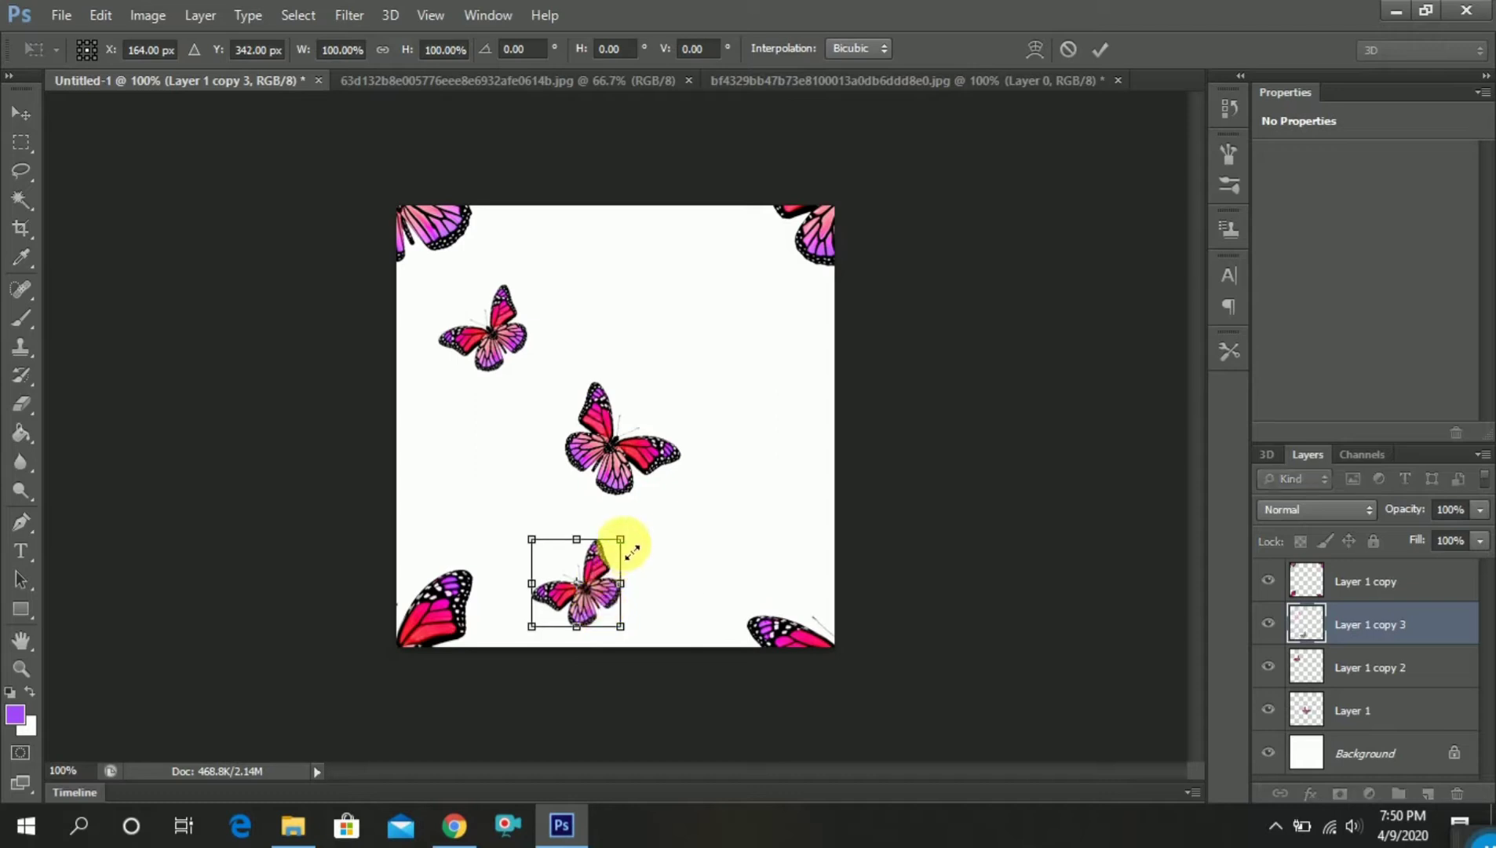
{"action": "left_click_drag", "start_coordinate": [632, 552], "coordinate": [651, 261]}
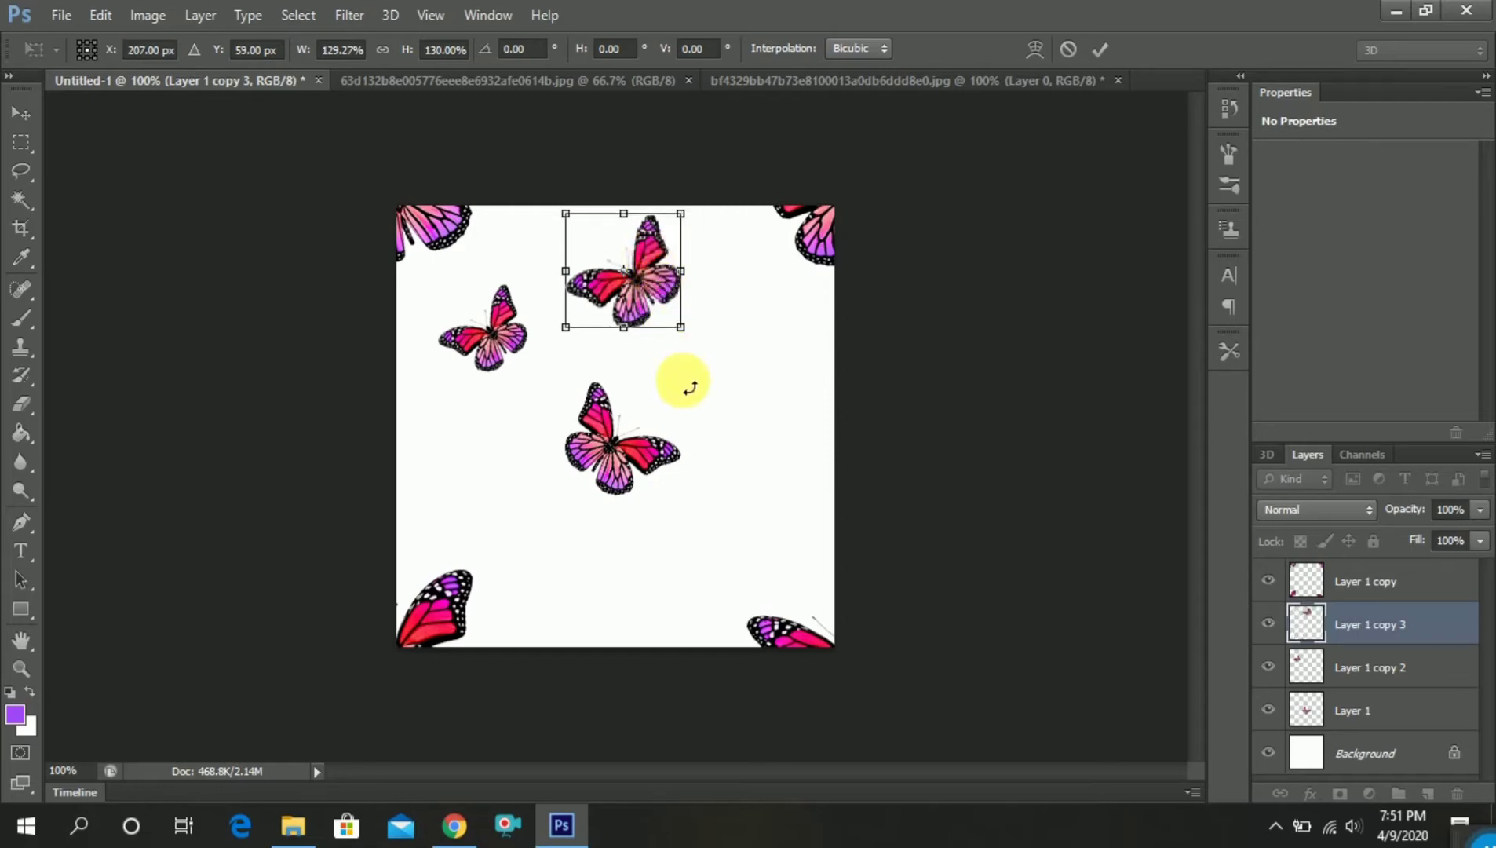
{"action": "key", "text": "Return"}
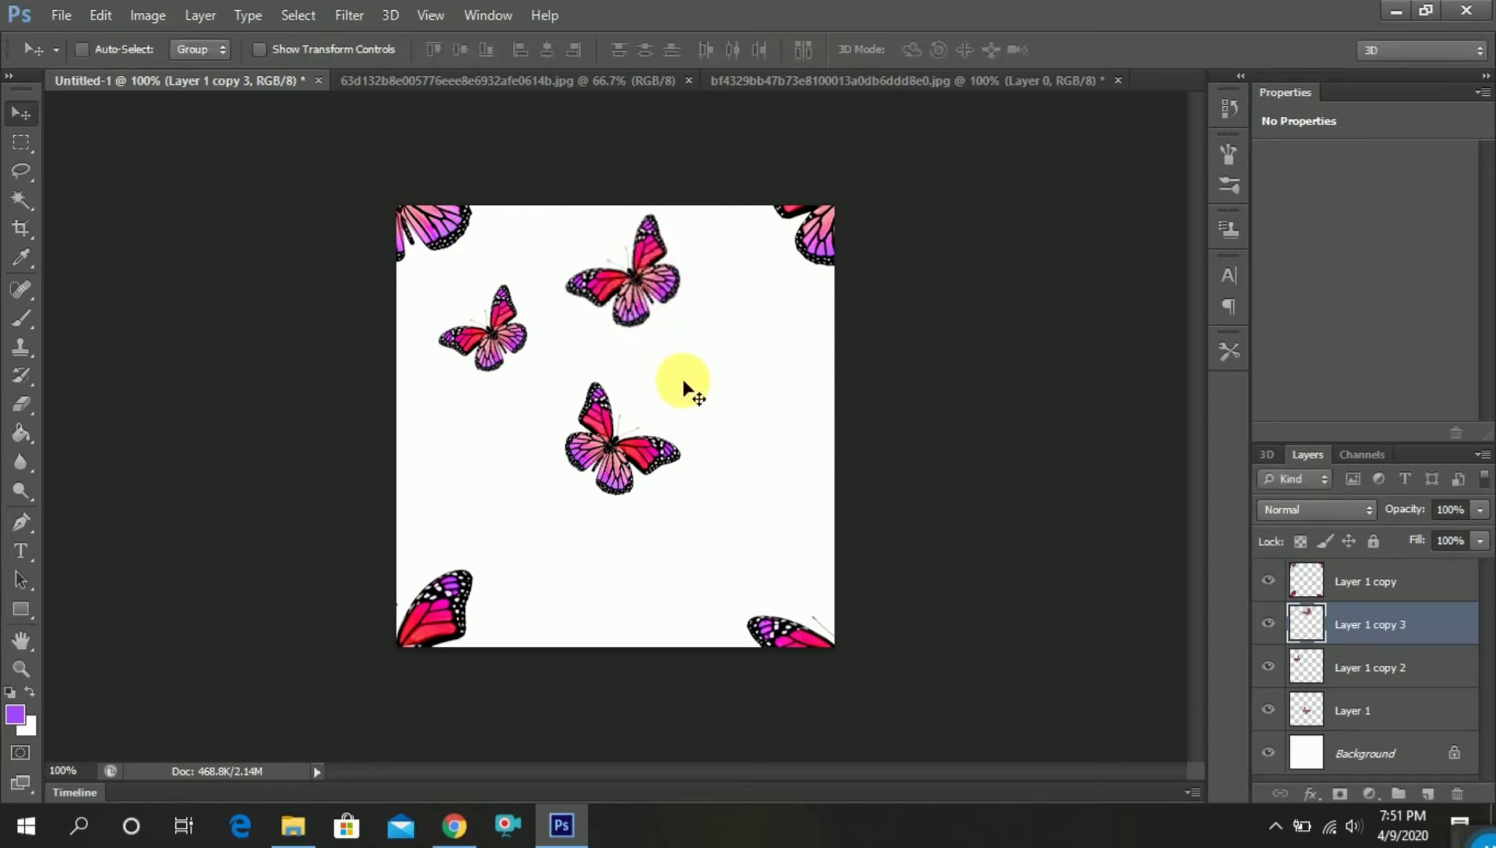
Select the central Layer 1 butterfly and move it about 1.1 in down and 0.19 in right into the lower middle area
{"action": "right_click", "coordinate": [623, 443]}
{"action": "left_click", "coordinate": [638, 454]}
{"action": "left_click_drag", "start_coordinate": [614, 455], "coordinate": [636, 547]}
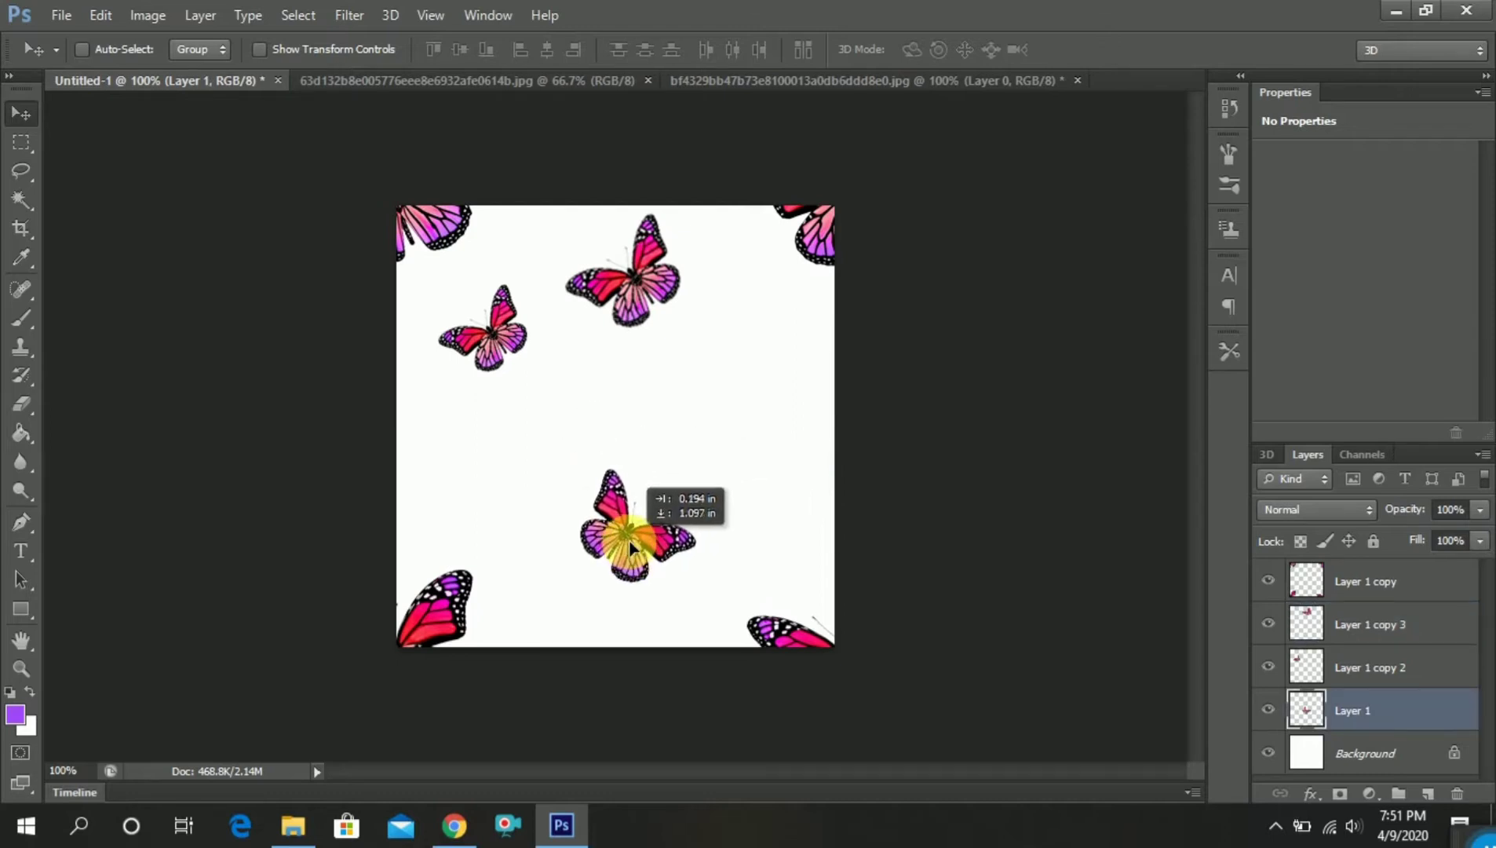
{"action": "left_click_drag", "start_coordinate": [630, 545], "coordinate": [630, 545]}
Select the enlarged butterfly at the top middle and move it right and slightly down into the upper-right area
{"action": "right_click", "coordinate": [631, 275]}
{"action": "left_click", "coordinate": [655, 290]}
{"action": "left_click_drag", "start_coordinate": [638, 282], "coordinate": [711, 311]}
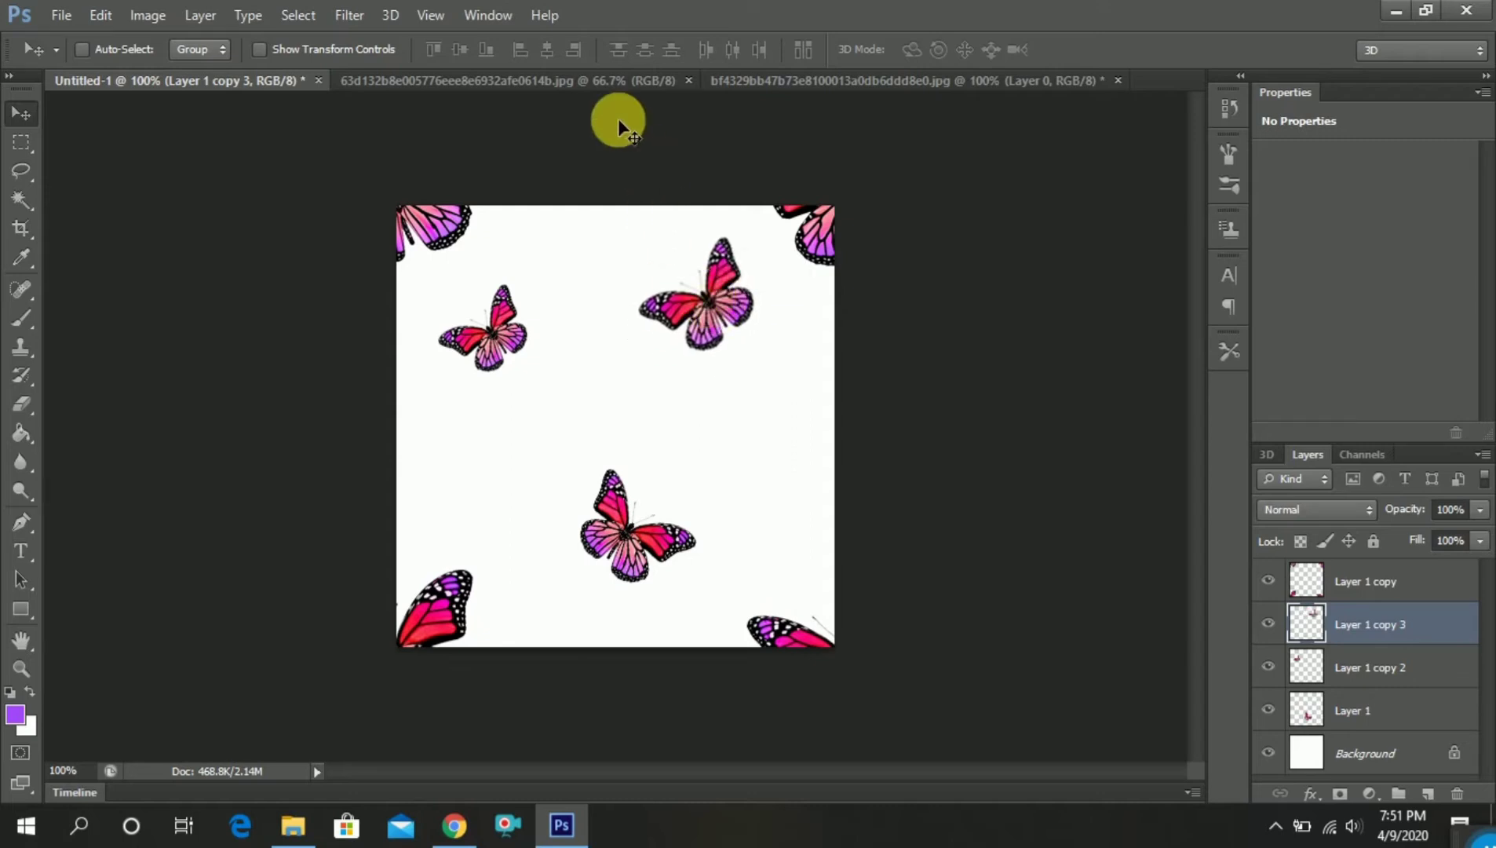
In the blue butterfly image, unlock the background as Layer 0, delete its white surroundings with the Magic Wand, and deselect
{"action": "left_click", "coordinate": [597, 79]}
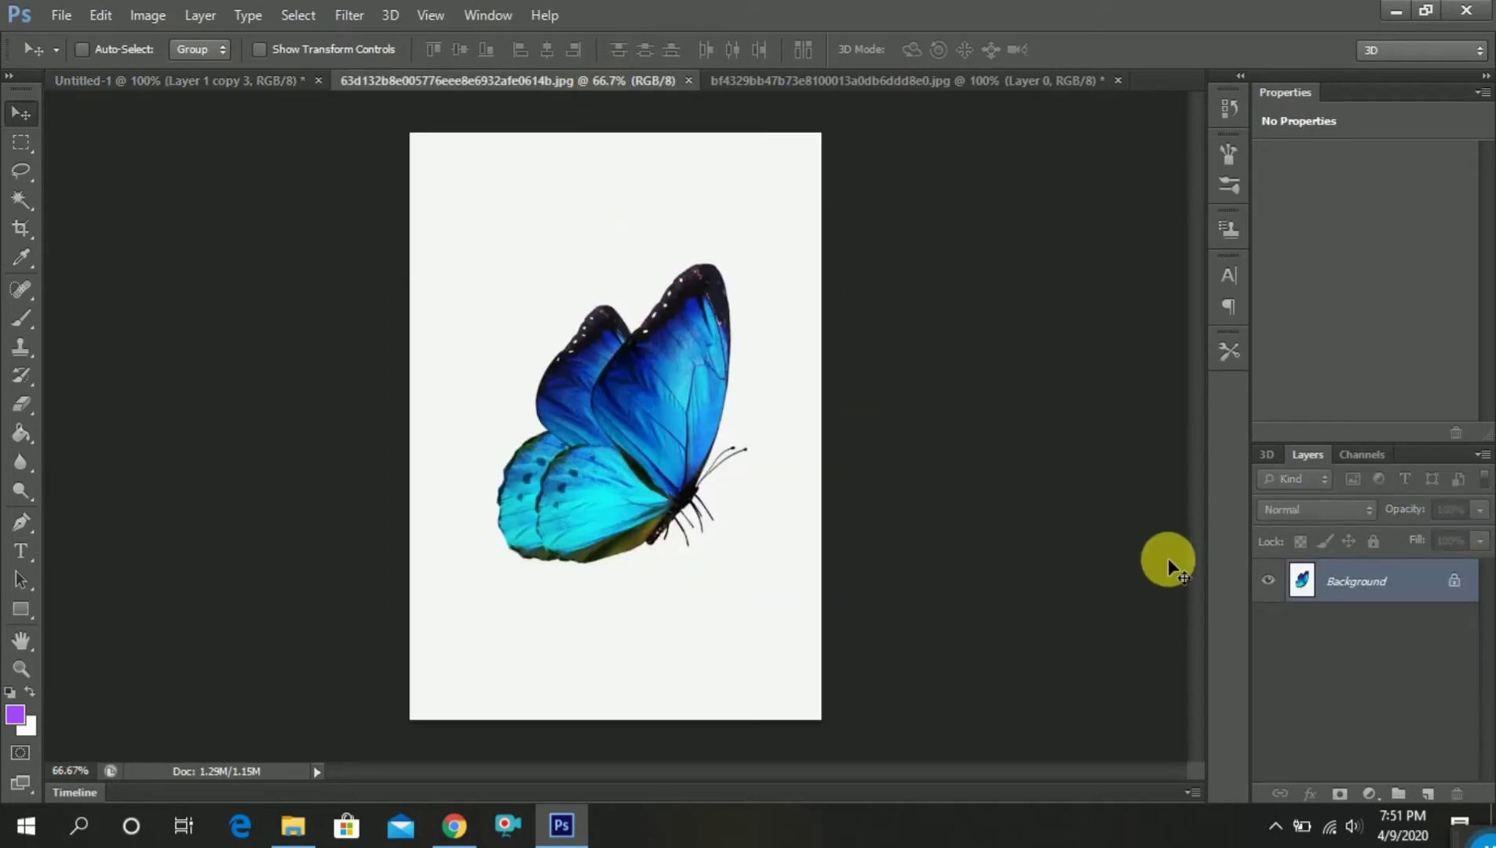
{"action": "double_click", "coordinate": [1323, 576]}
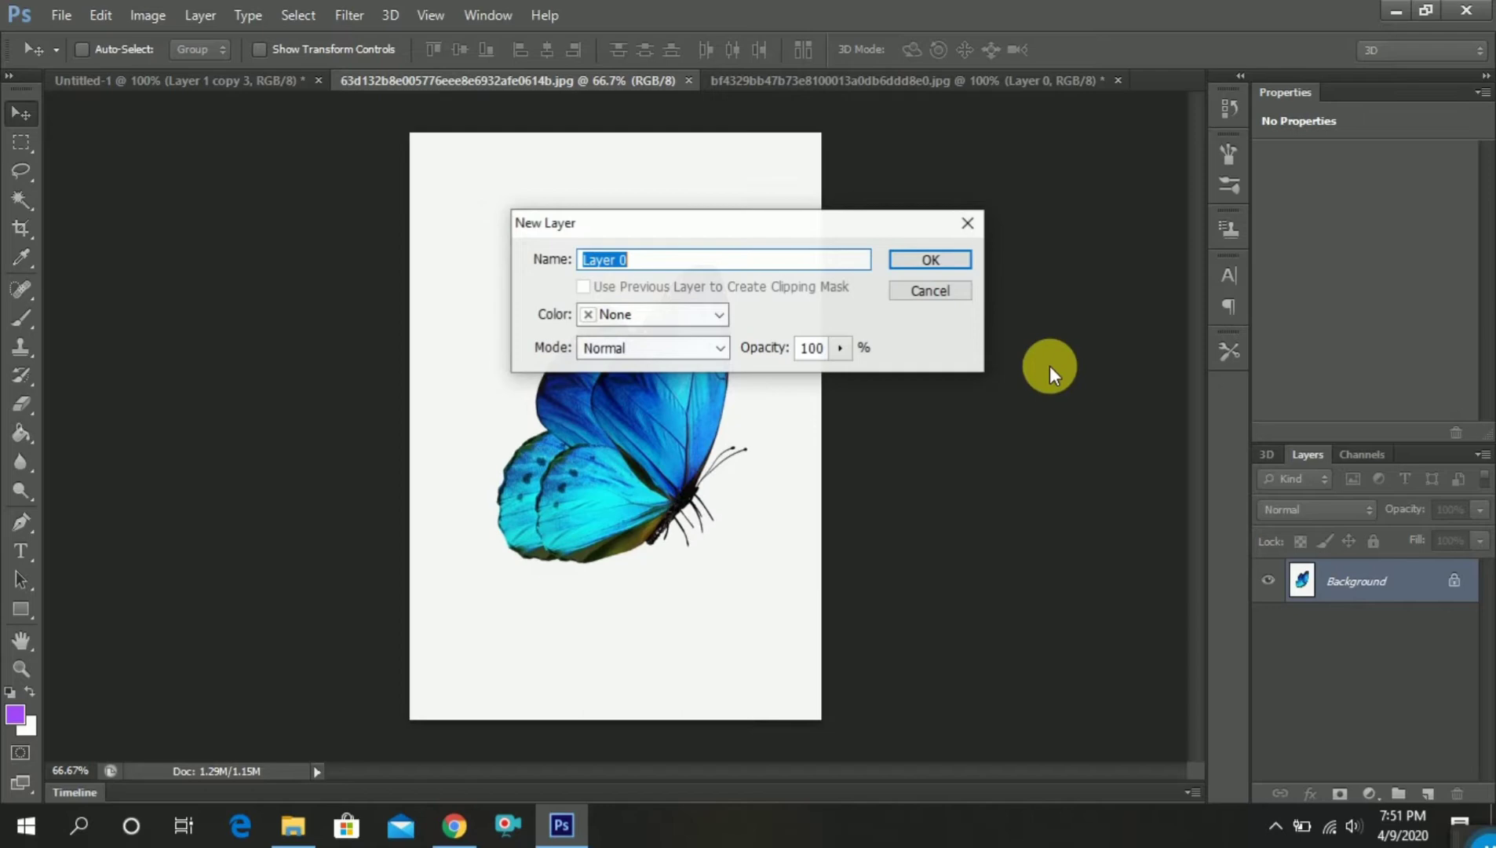
{"action": "left_click", "coordinate": [926, 262]}
{"action": "left_click", "coordinate": [22, 199]}
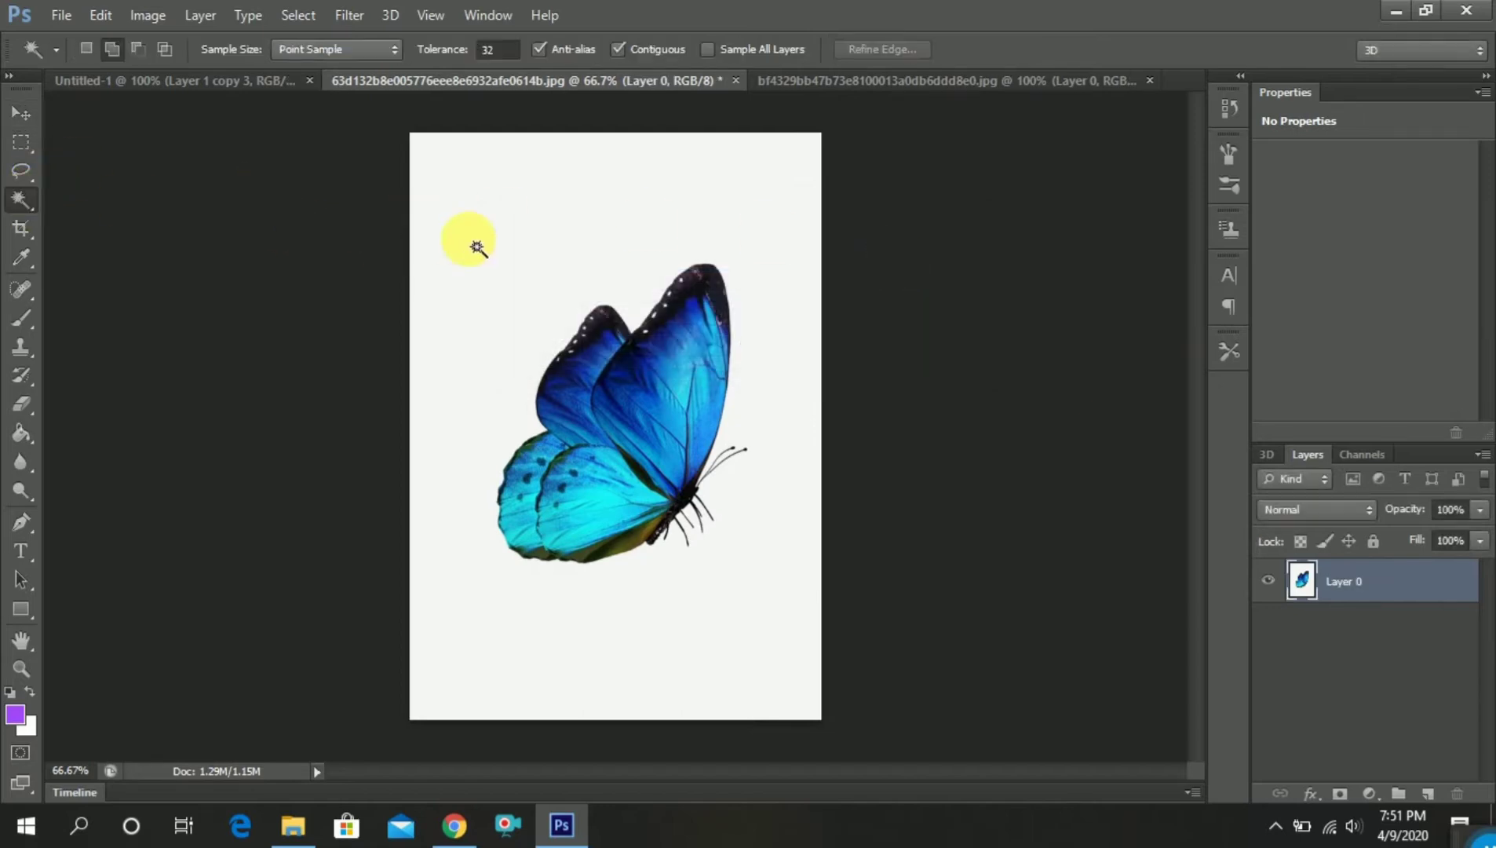
{"action": "left_click", "coordinate": [485, 248]}
{"action": "key", "text": "Delete"}
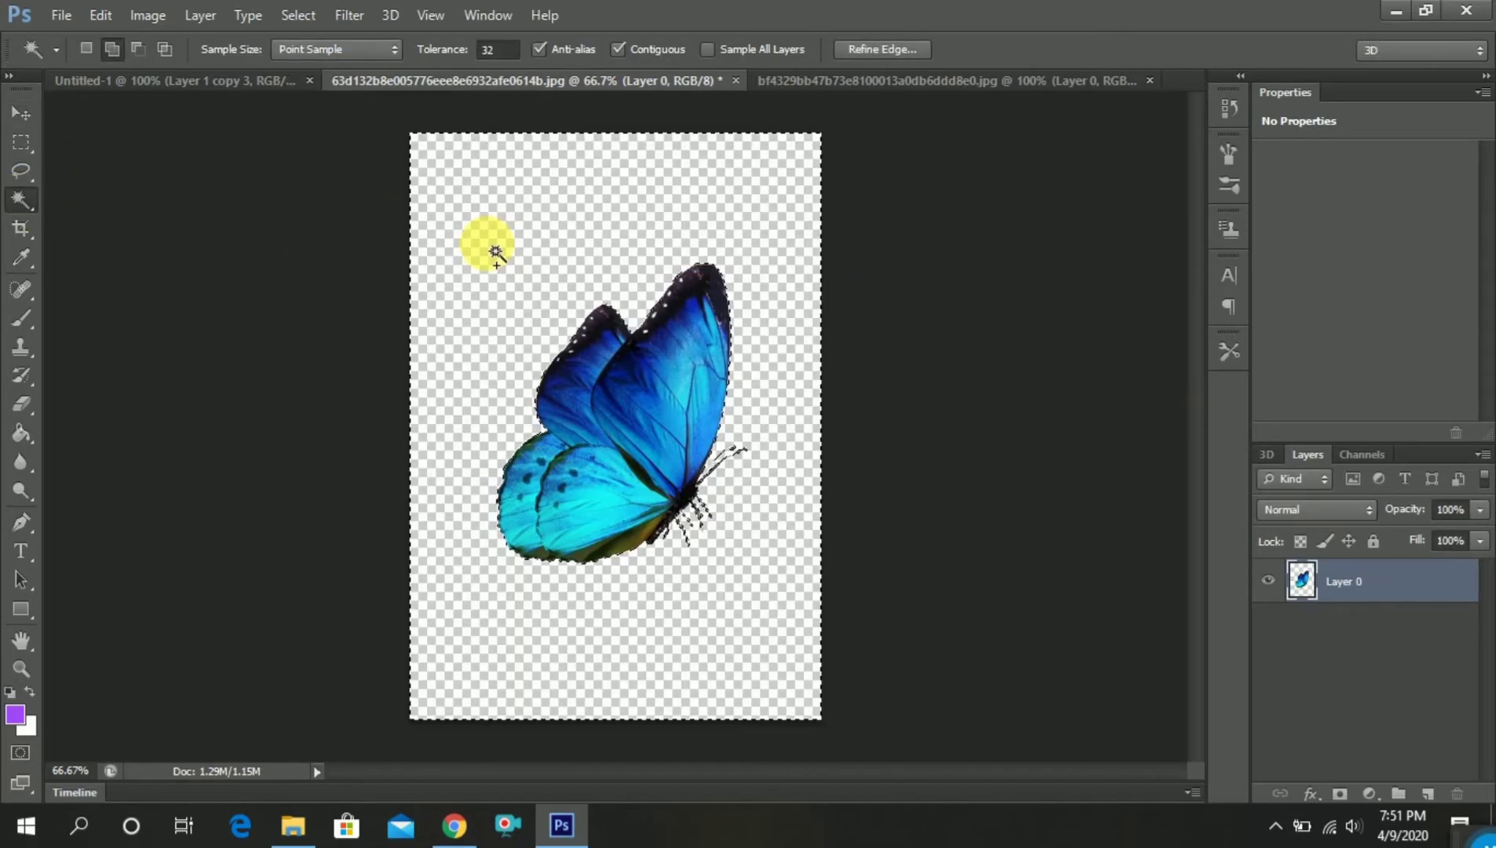
{"action": "key", "text": "ctrl+d"}
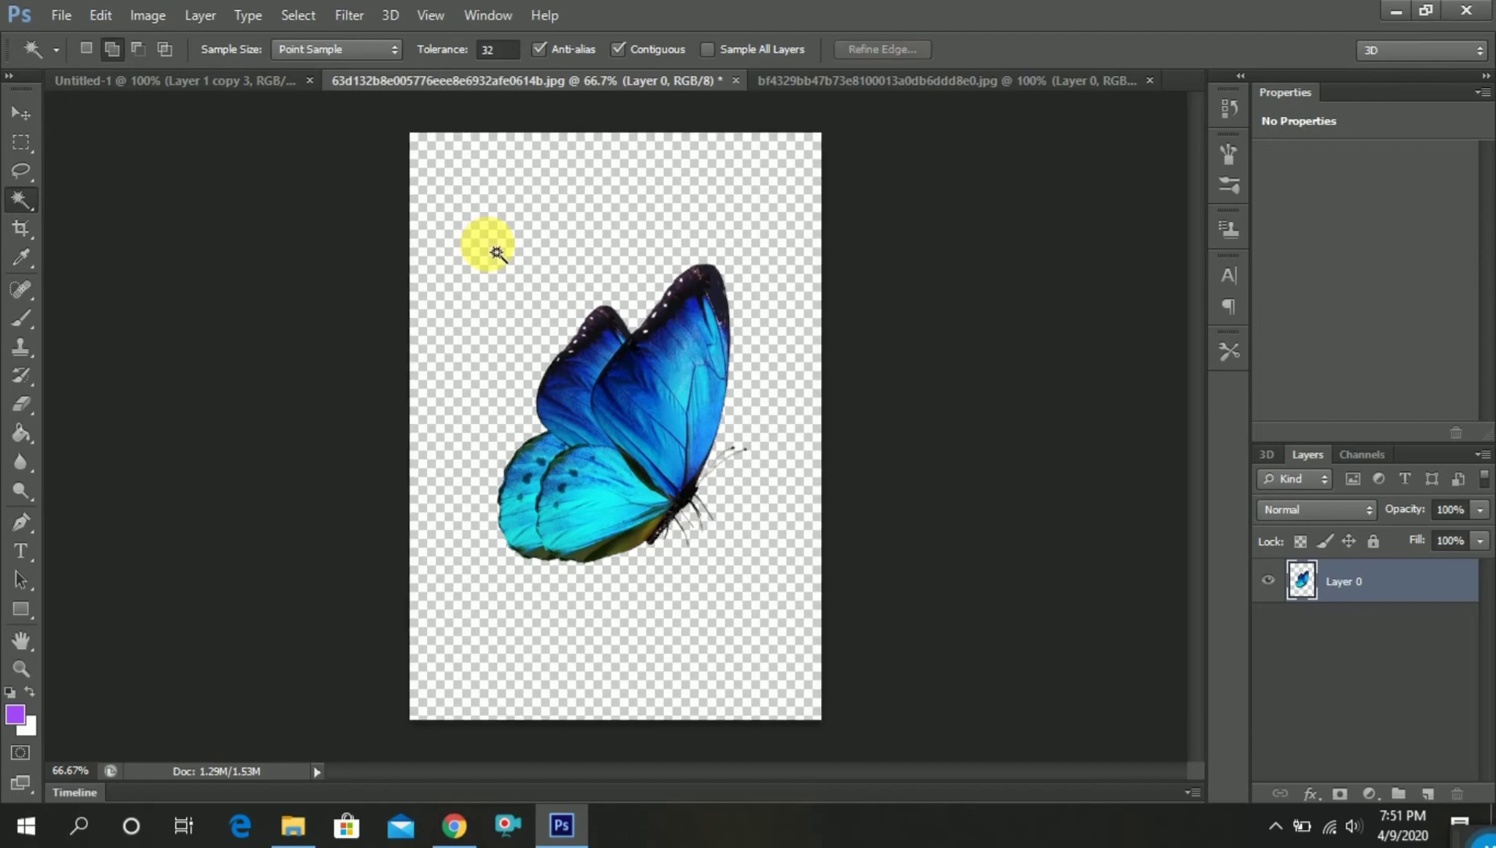
Darken the blue butterfly's shadows with Levels by raising the black input level to 42
{"action": "key", "text": "ctrl+l"}
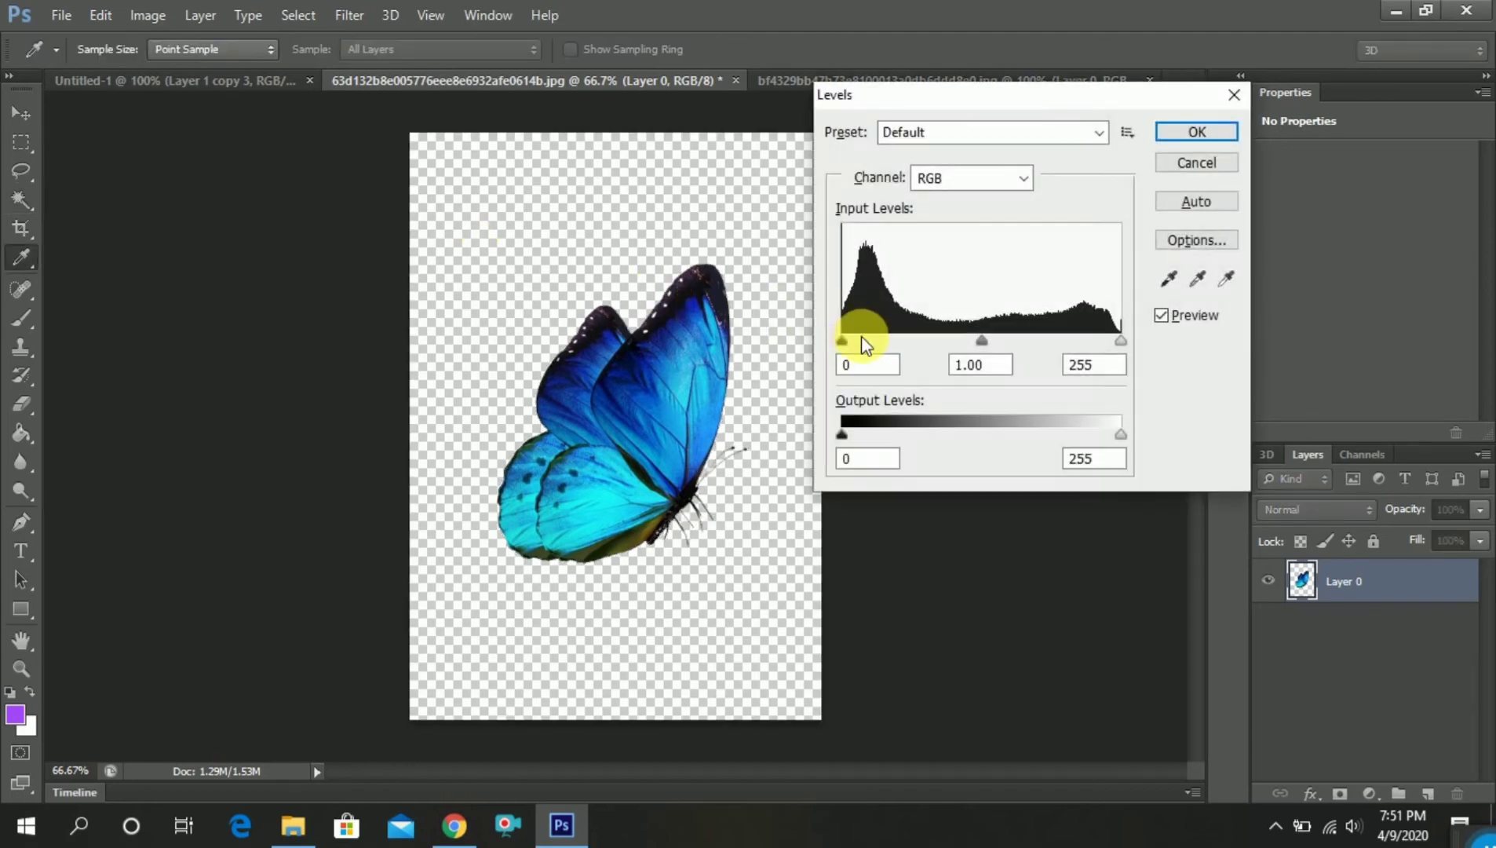
{"action": "left_click_drag", "start_coordinate": [843, 344], "coordinate": [888, 348]}
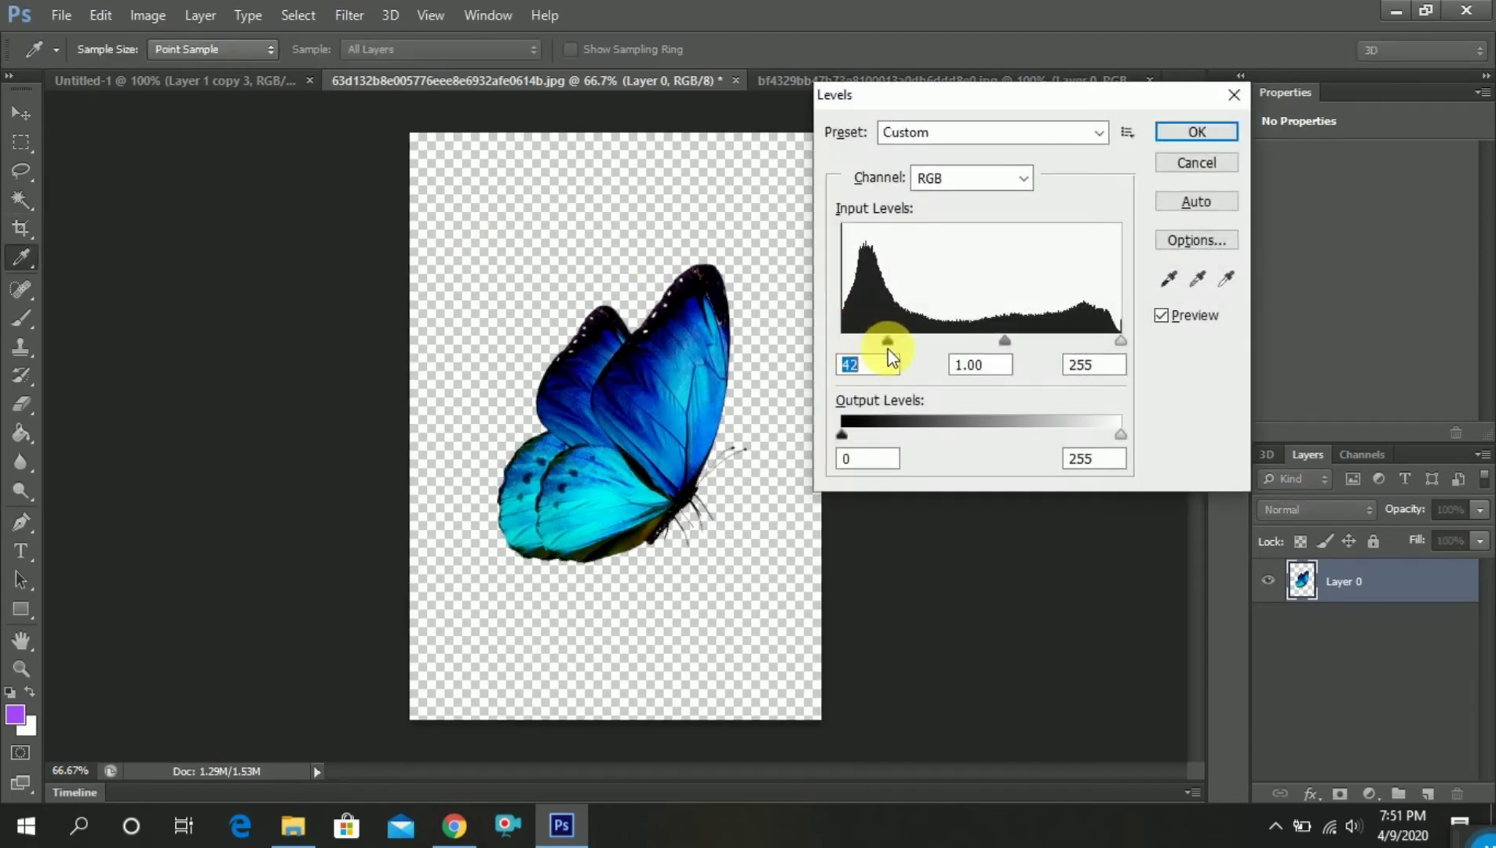
{"action": "left_click", "coordinate": [1196, 132]}
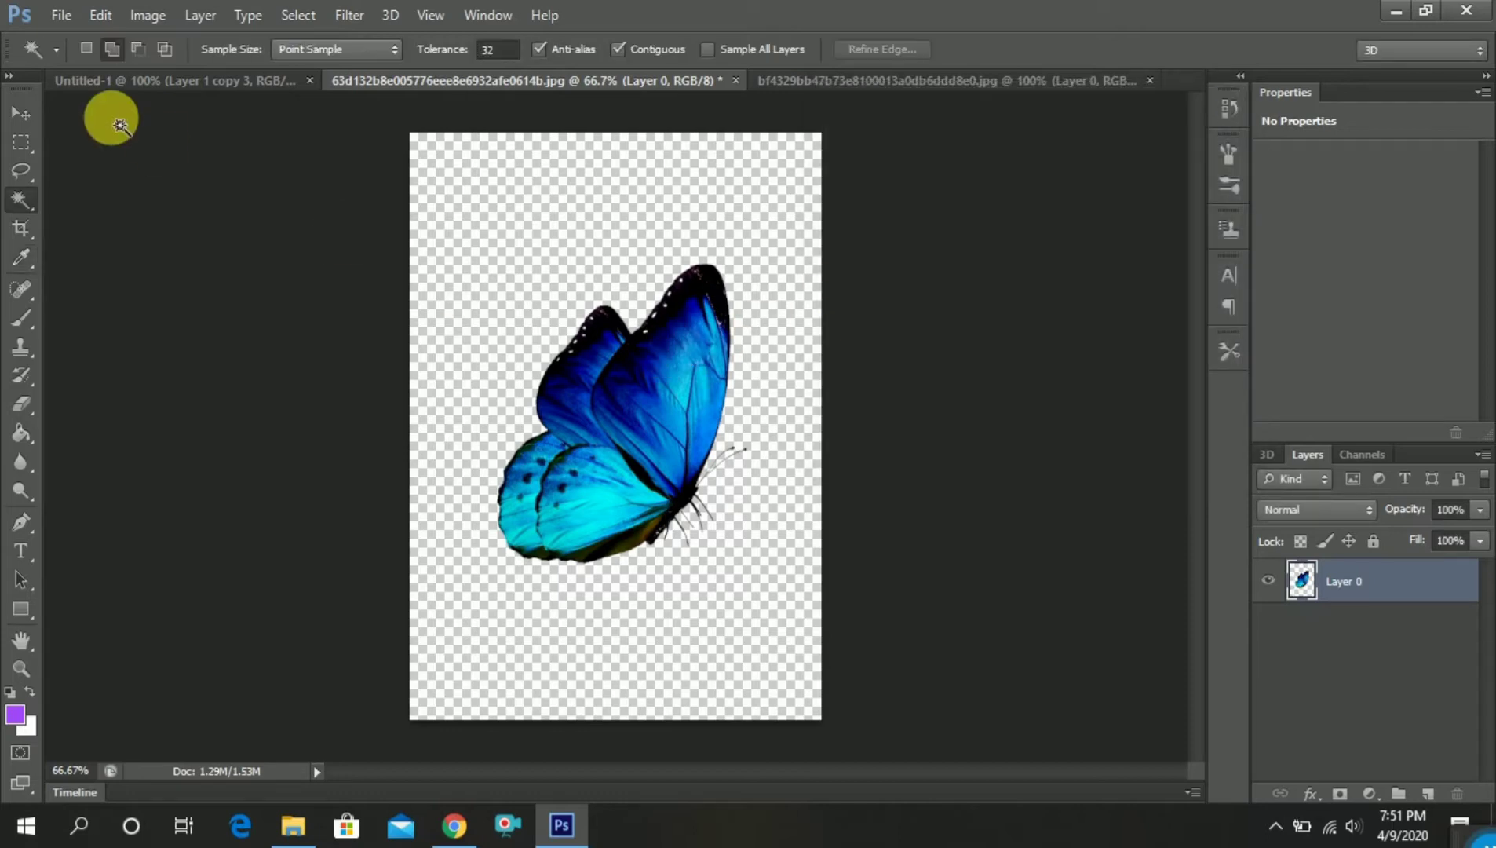
Bring the cut-out blue butterfly into Untitled-1, scale it to about 38%, rotate it clockwise and place it near the canvas center
{"action": "left_click", "coordinate": [23, 113]}
{"action": "left_click_drag", "start_coordinate": [567, 364], "coordinate": [518, 426]}
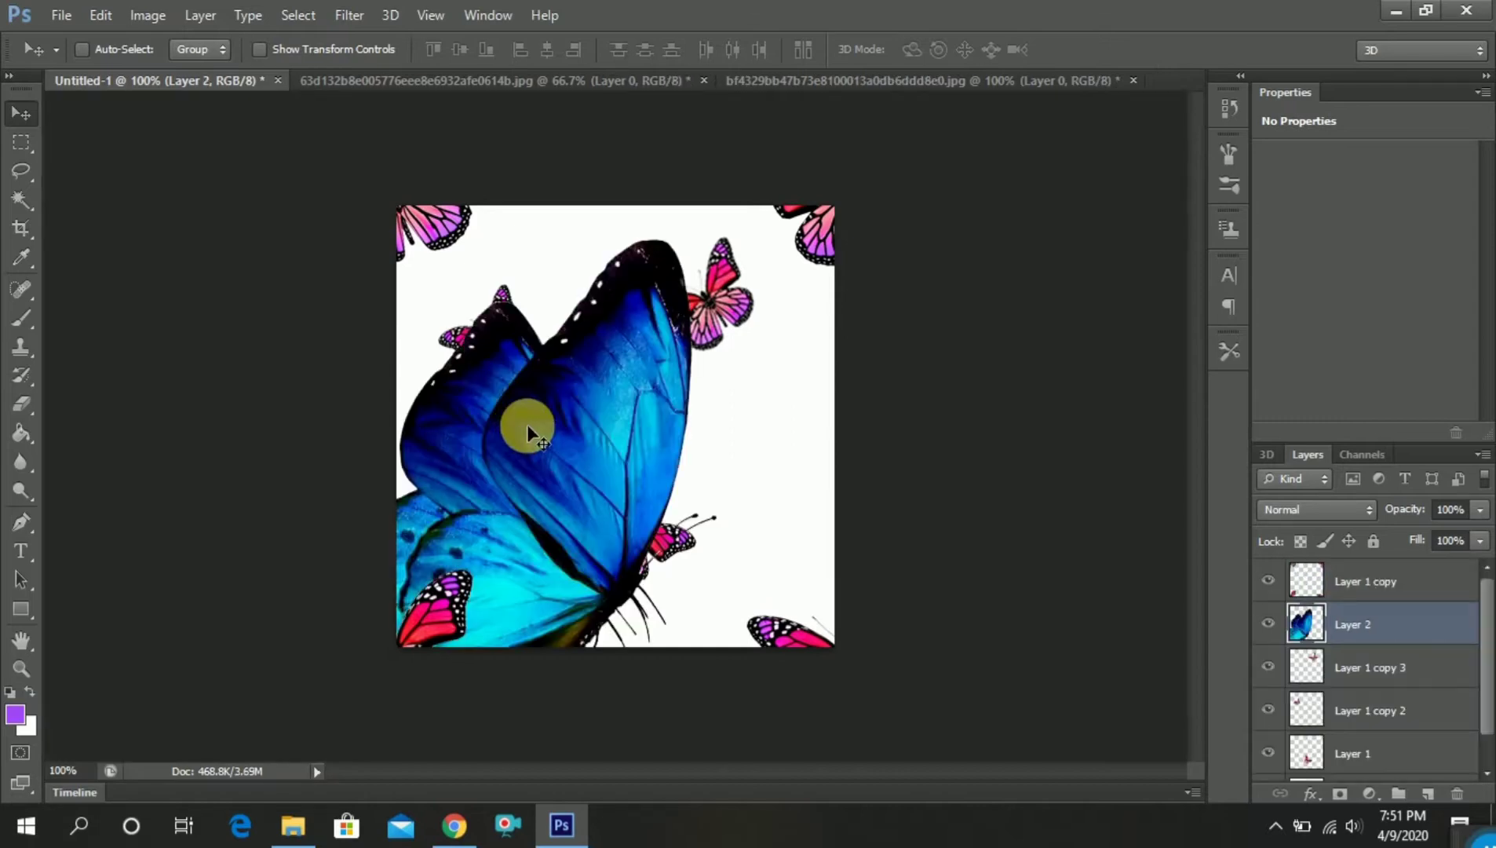
{"action": "key", "text": "ctrl+t"}
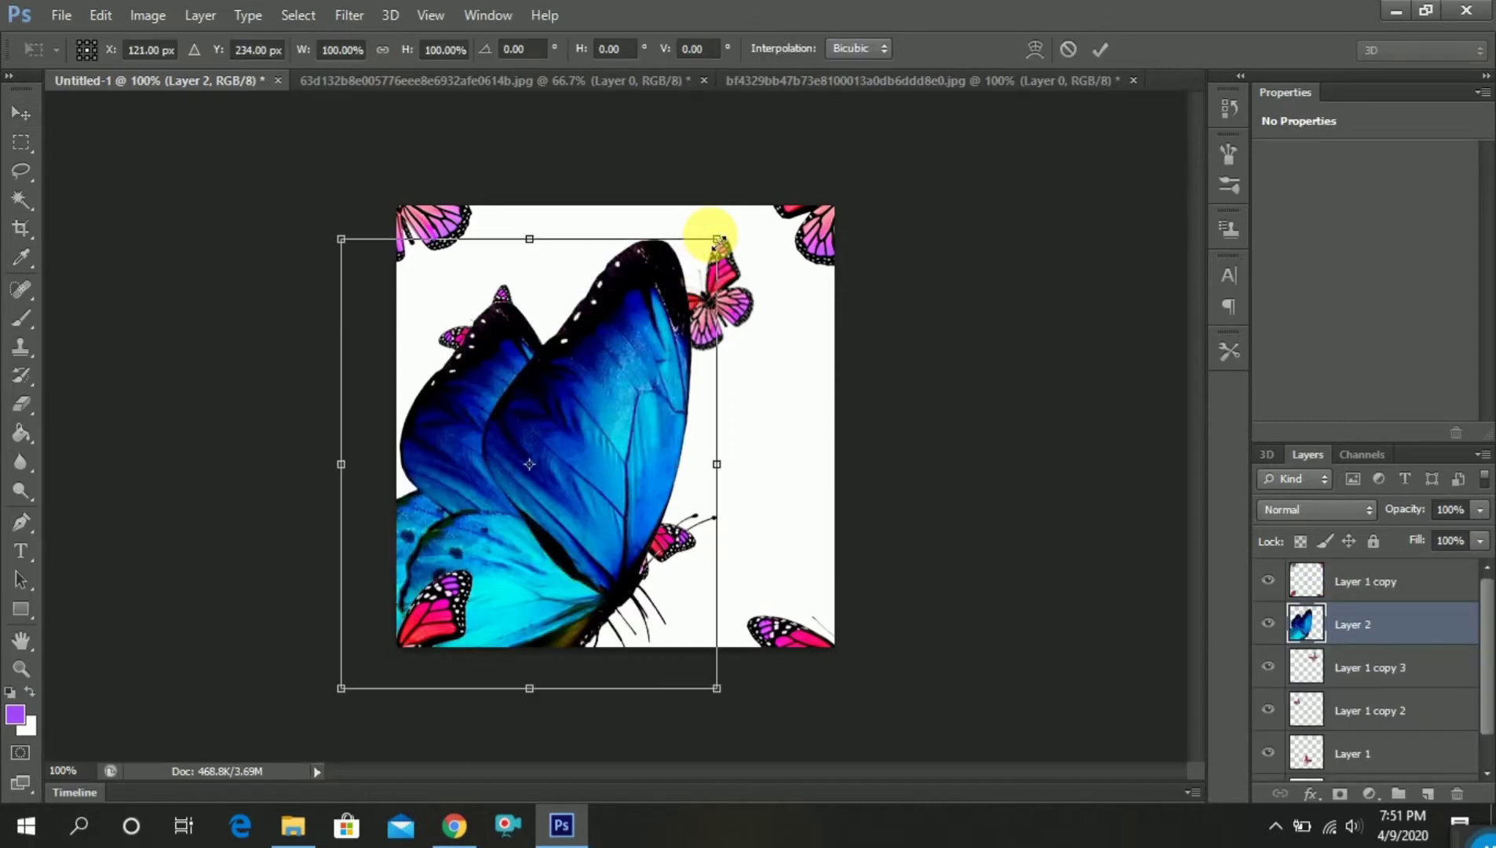
{"action": "left_click_drag", "start_coordinate": [717, 237], "coordinate": [753, 376]}
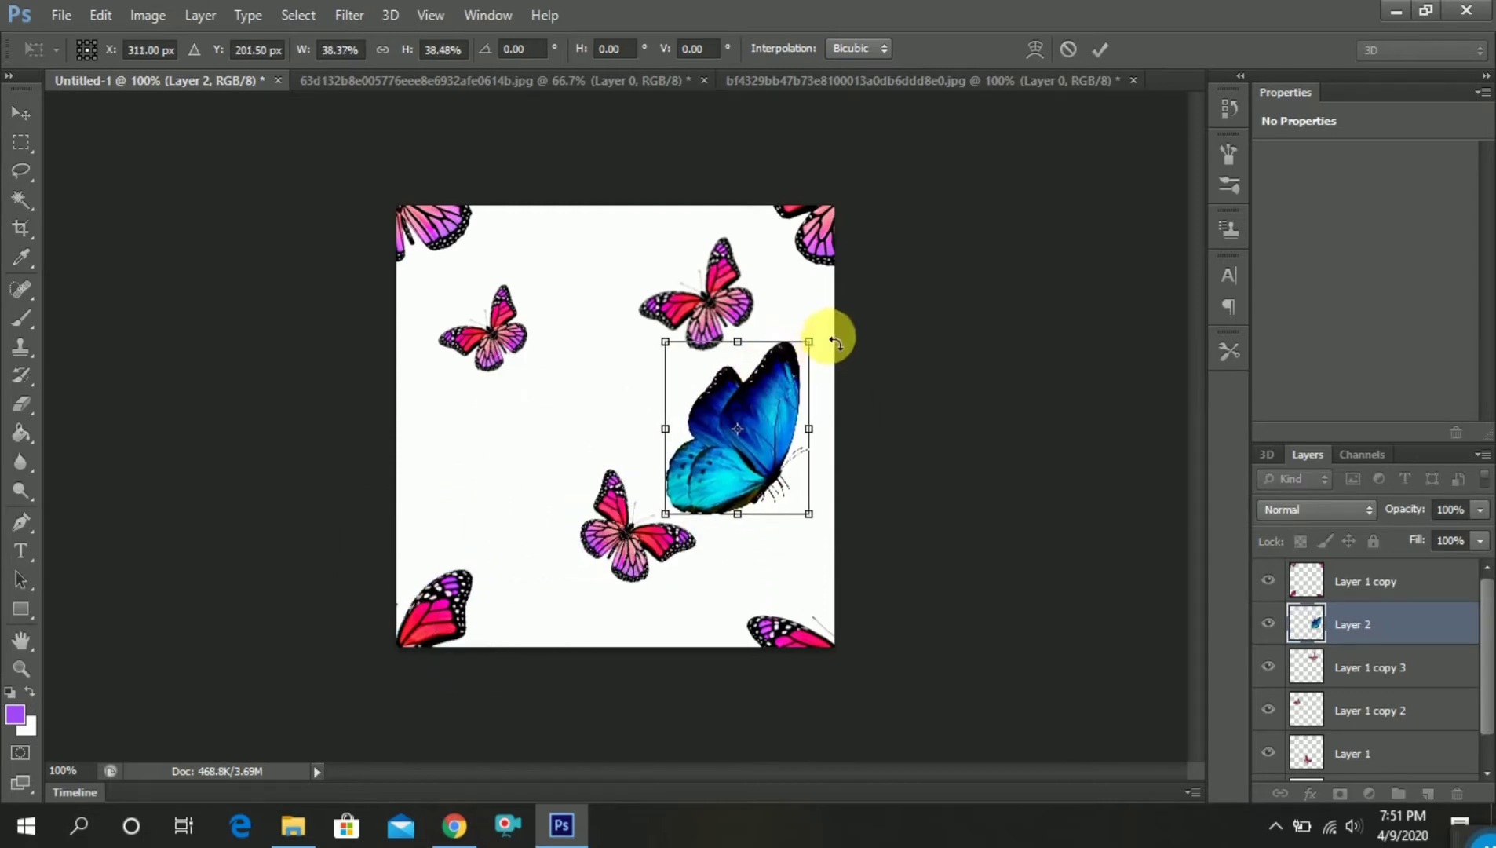
{"action": "left_click_drag", "start_coordinate": [834, 342], "coordinate": [633, 399]}
{"action": "key", "text": "Return"}
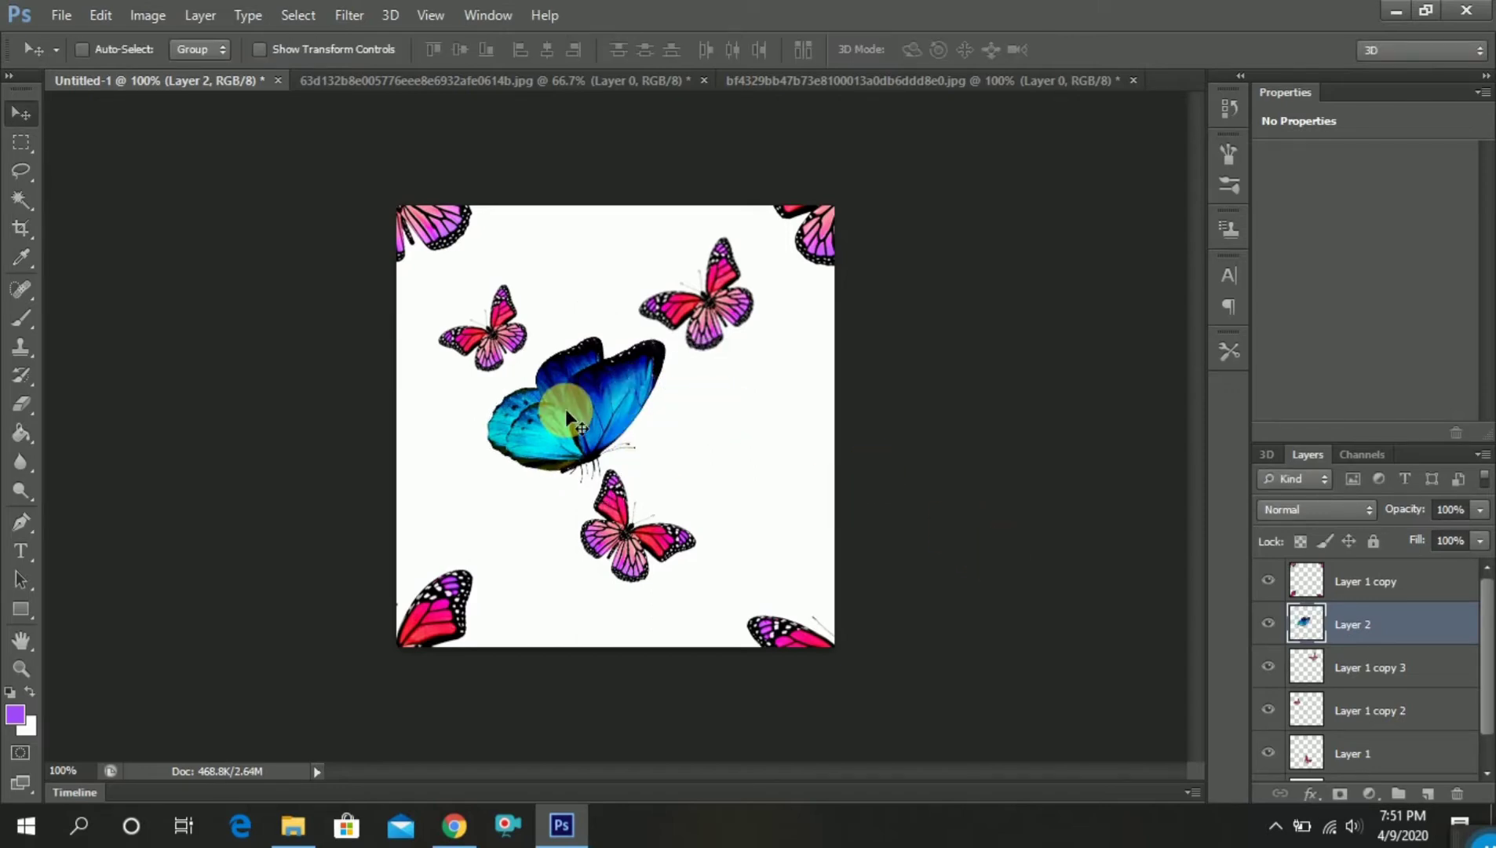
Nudge the blue butterfly about 3 px up and 6 px left
{"action": "key", "text": "Up"}
{"action": "key", "text": "Up"}
{"action": "key", "text": "Up"}
{"action": "key", "text": "Left"}
{"action": "key", "text": "Left"}
{"action": "key", "text": "Left"}
{"action": "key", "text": "Left"}
{"action": "key", "text": "Left"}
{"action": "key", "text": "Left"}
{"action": "key", "text": "Left"}
{"action": "key", "text": "Left"}
{"action": "key", "text": "Left"}
{"action": "key", "text": "Left"}
{"action": "key", "text": "Left"}
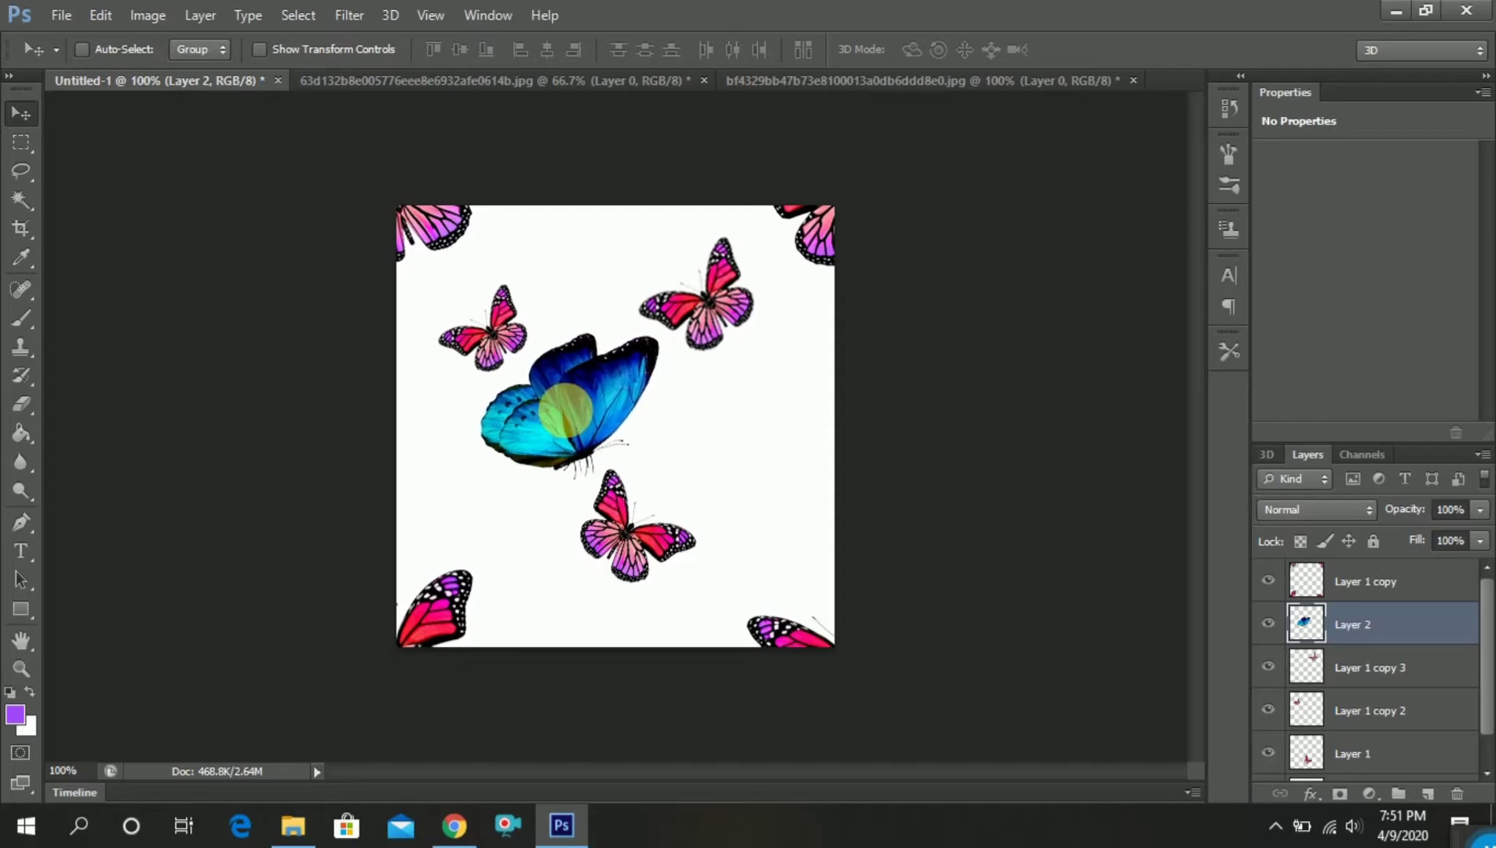
Duplicate the large blue butterfly, move the copy to the canvas's upper edge, and scale it to about 52%
{"action": "left_click_drag", "start_coordinate": [1400, 636], "coordinate": [1430, 794]}
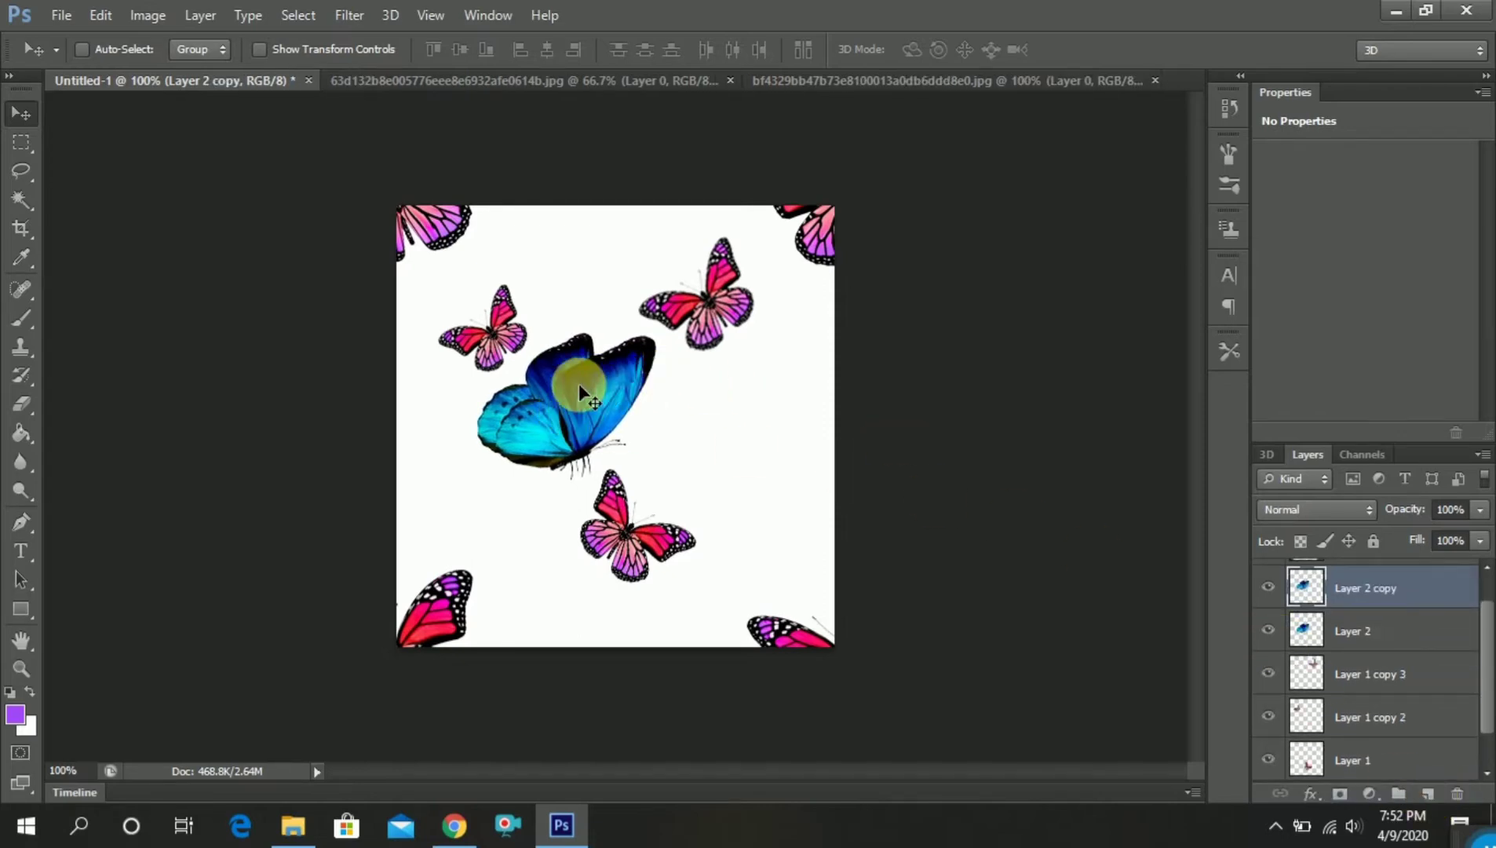
{"action": "left_click_drag", "start_coordinate": [576, 383], "coordinate": [603, 257]}
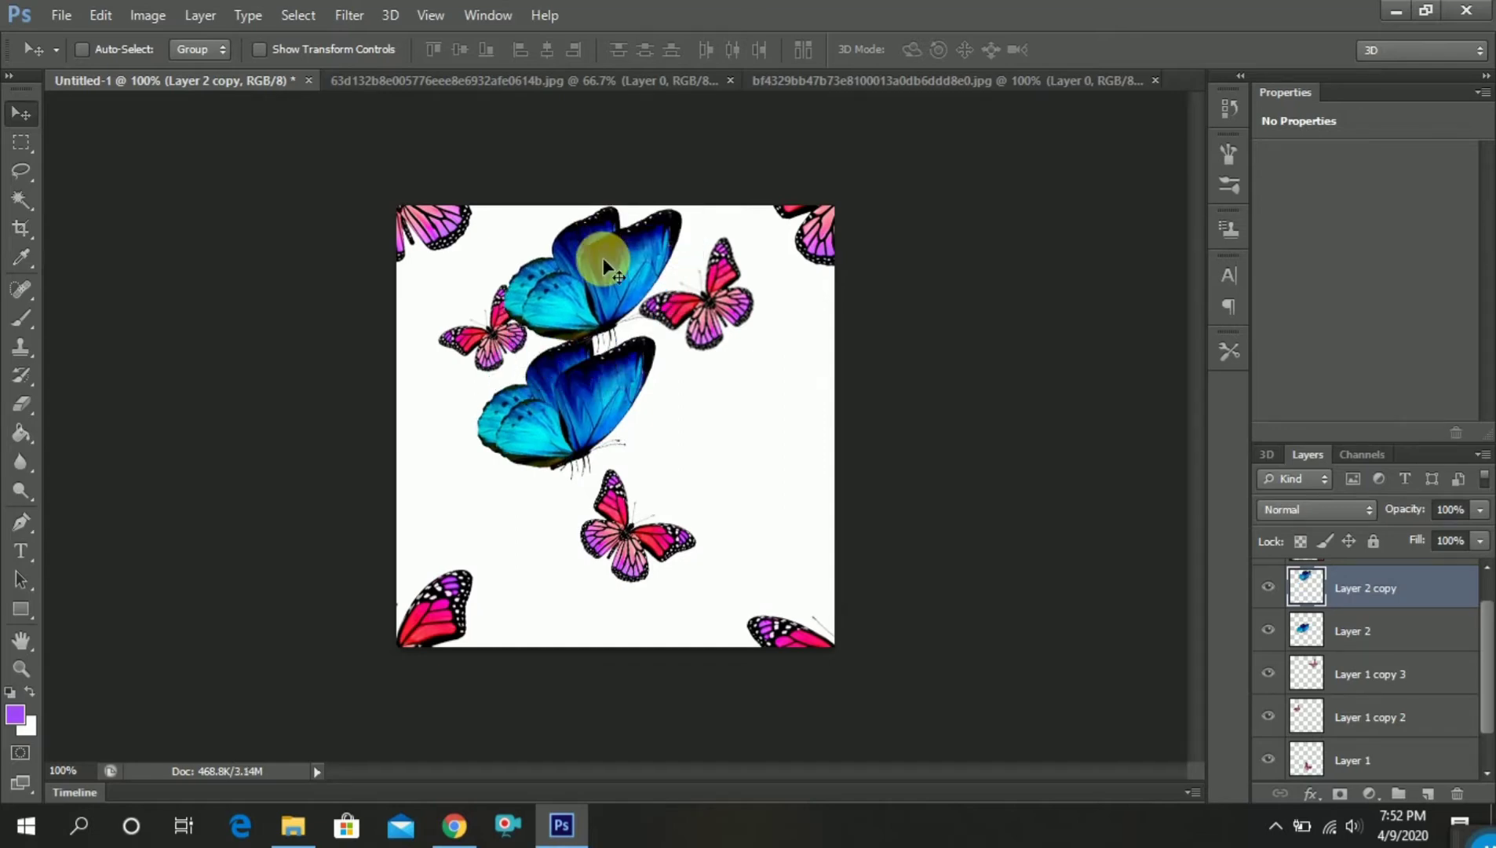
{"action": "key", "text": "ctrl+t"}
{"action": "left_click_drag", "start_coordinate": [689, 206], "coordinate": [601, 275]}
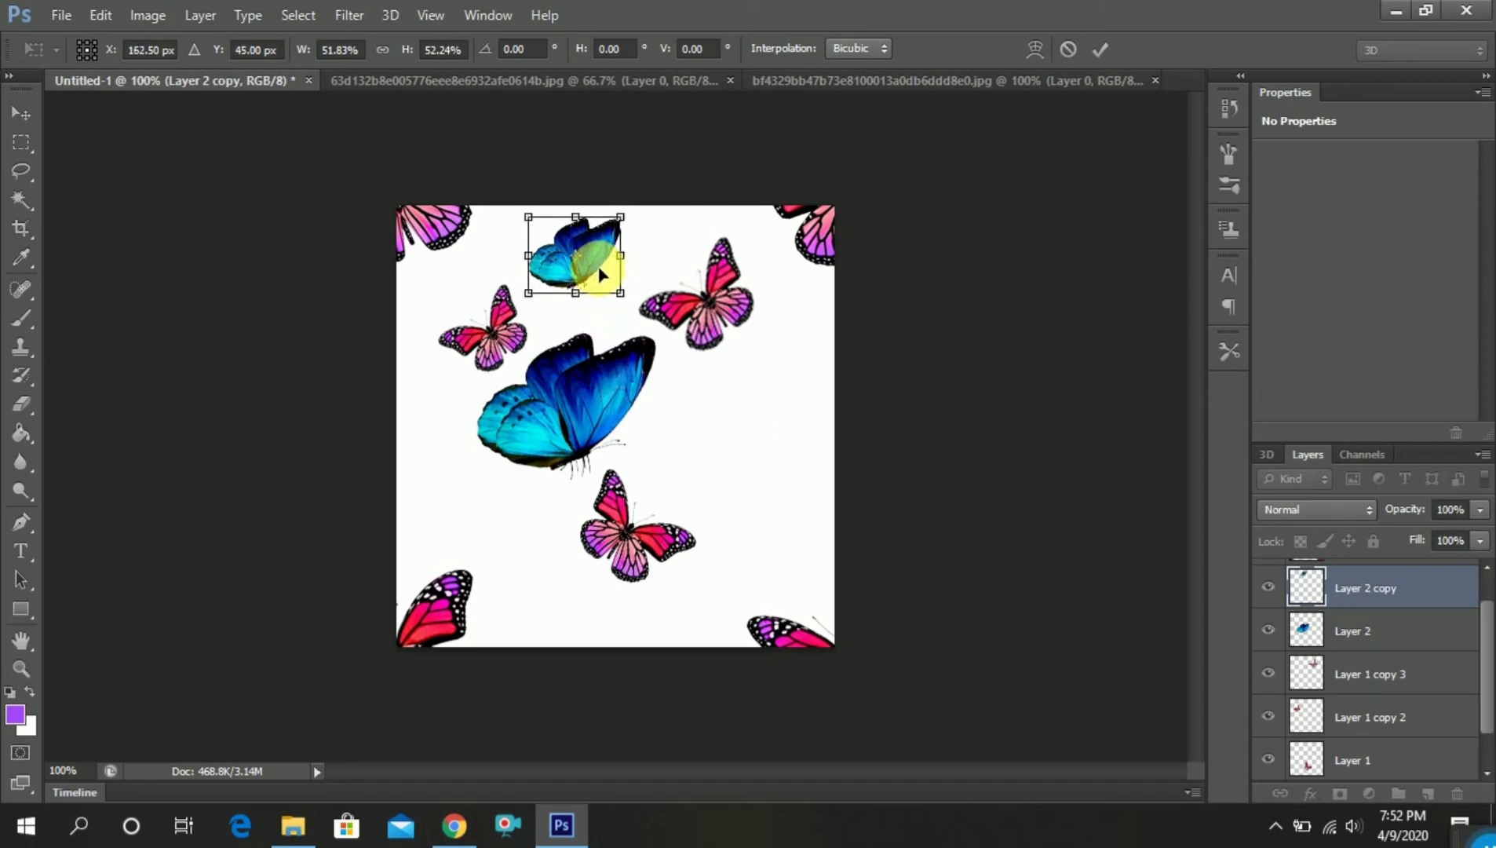
{"action": "key", "text": "Return"}
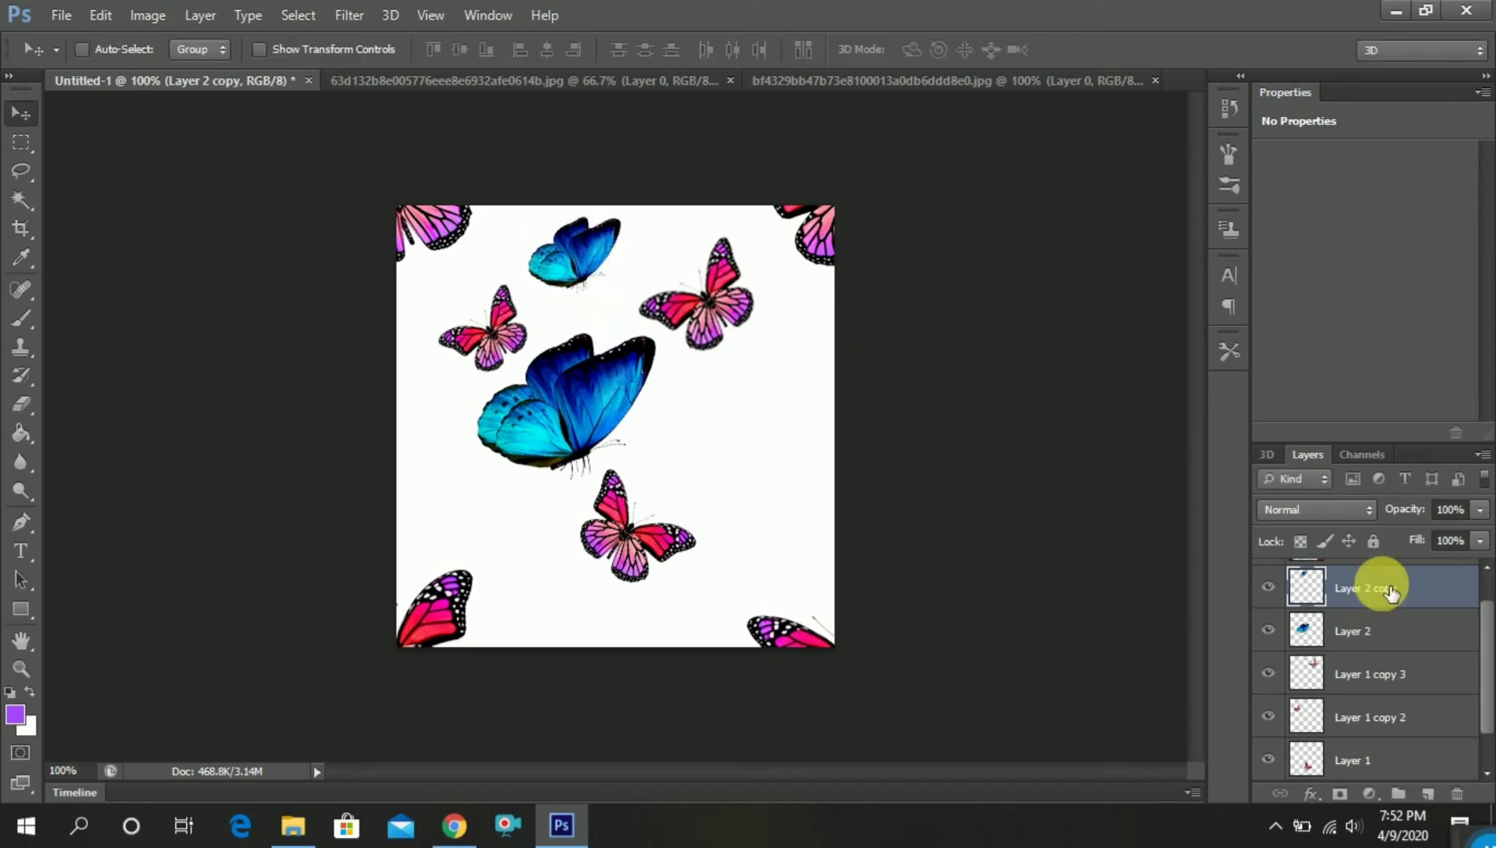
Copy the small blue butterfly to the canvas's lower edge and the small pink butterfly to just below and left of the large blue one
{"action": "left_click_drag", "start_coordinate": [588, 268], "coordinate": [552, 612]}
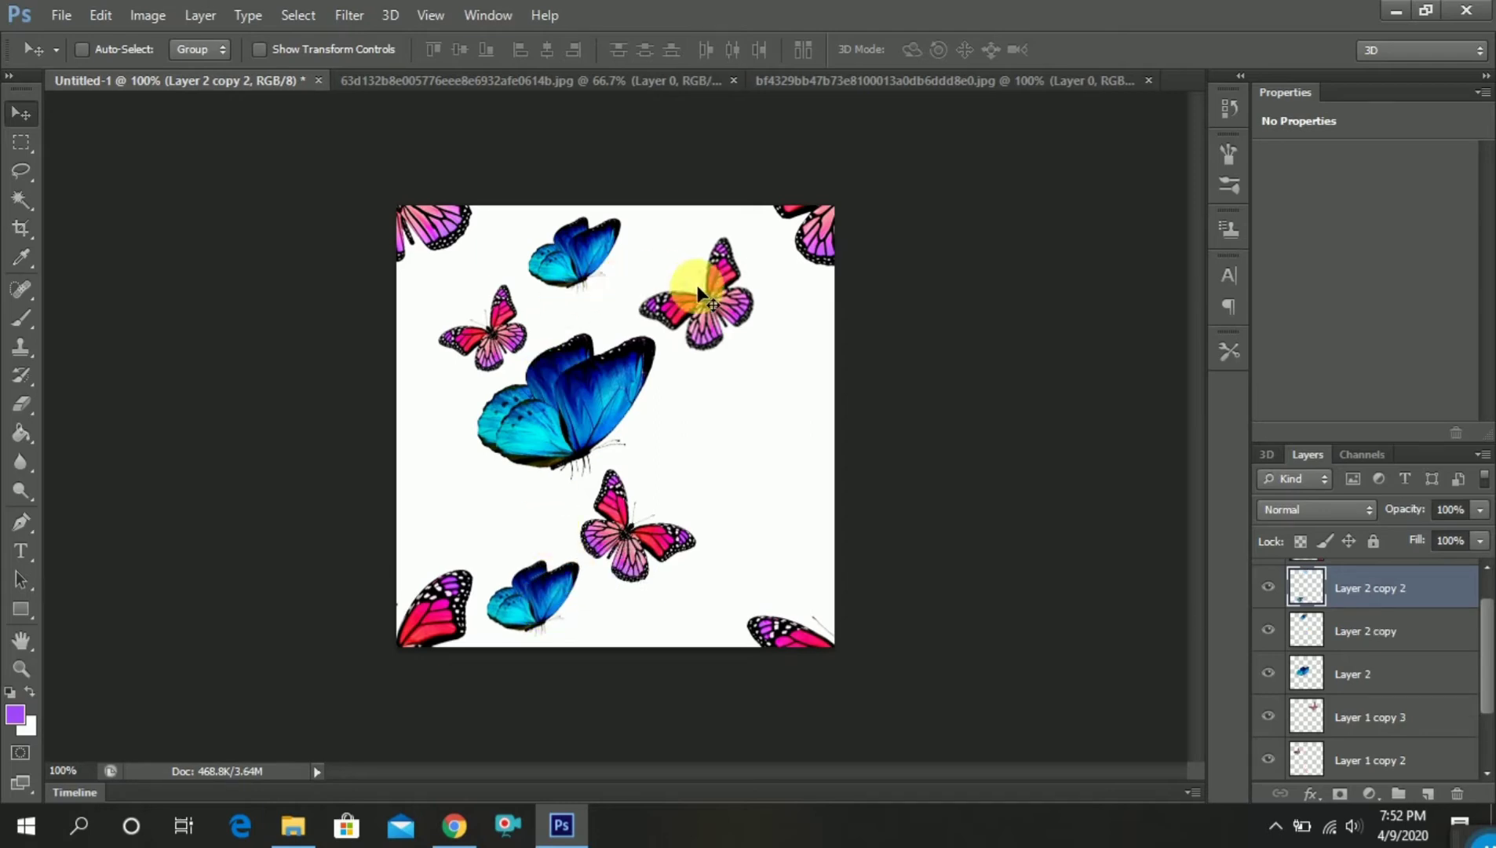
{"action": "right_click", "coordinate": [486, 337]}
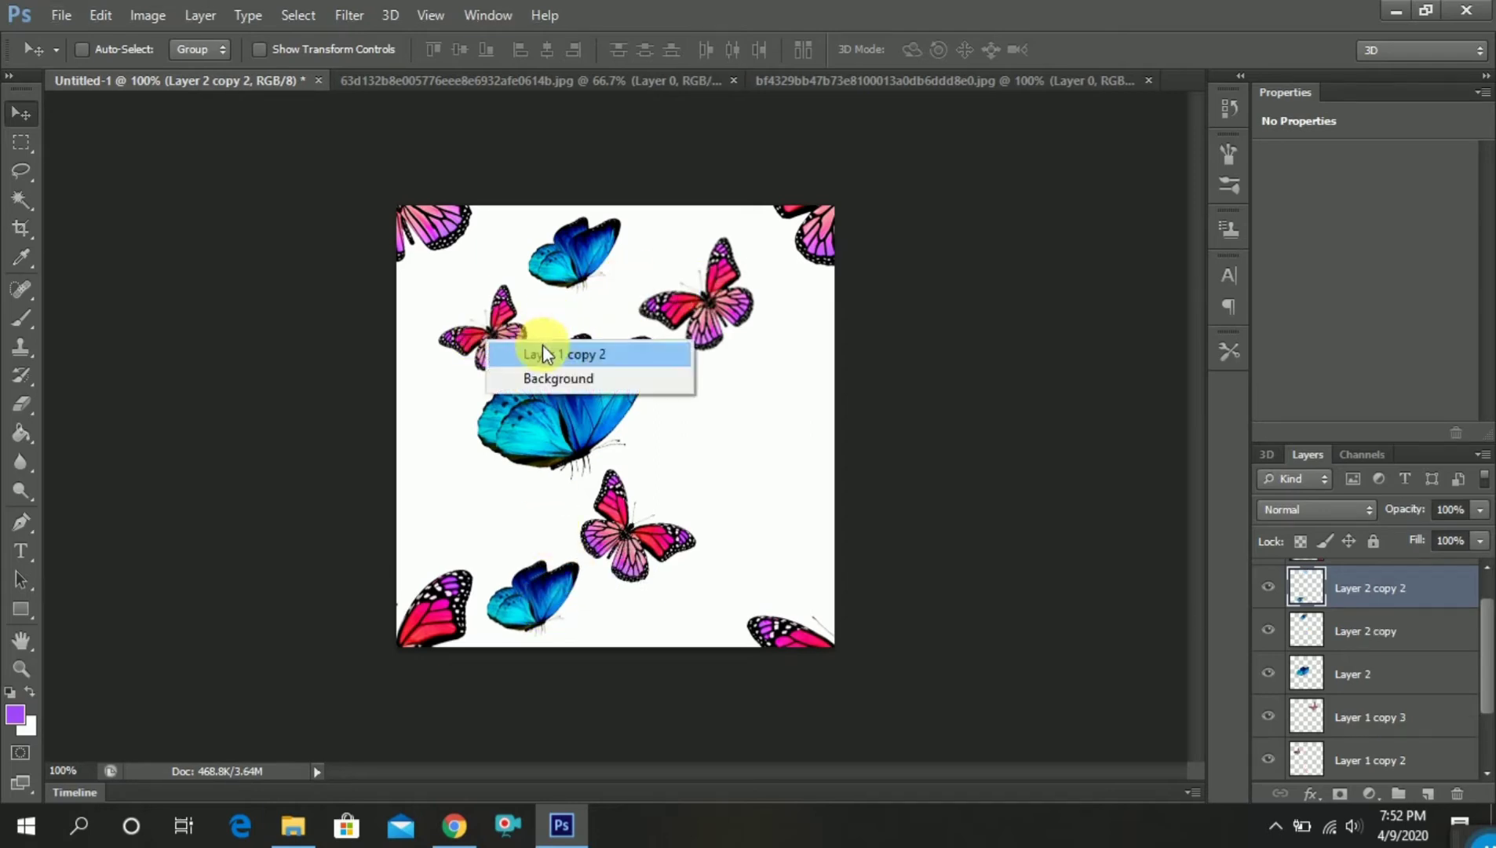
{"action": "left_click", "coordinate": [542, 344]}
{"action": "left_click_drag", "start_coordinate": [501, 343], "coordinate": [479, 520]}
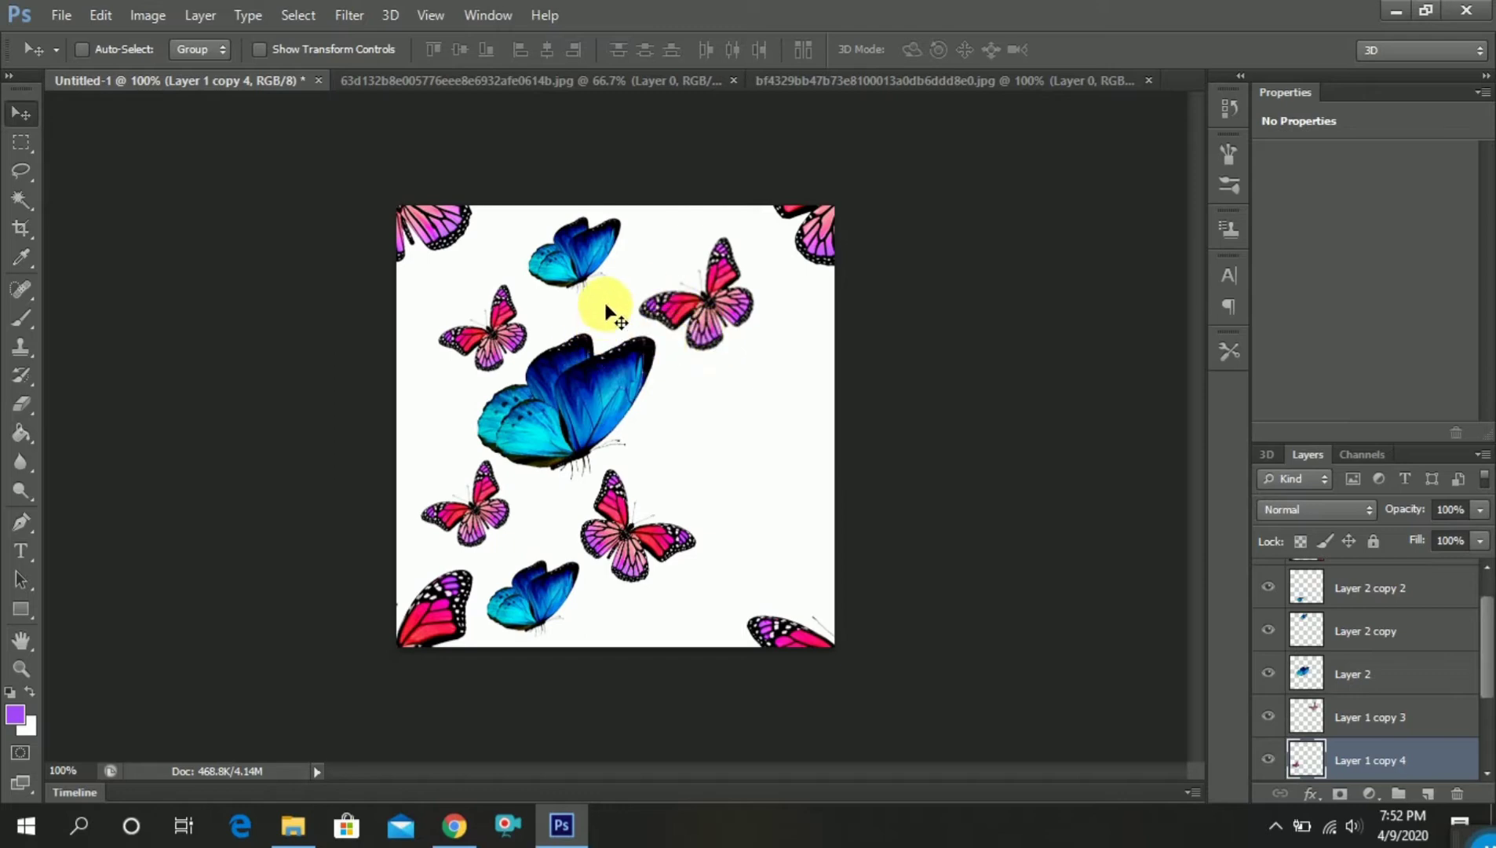
Place another copy of the upper small blue butterfly (Layer 2 copy) near the canvas's lower-right corner
{"action": "right_click", "coordinate": [583, 267]}
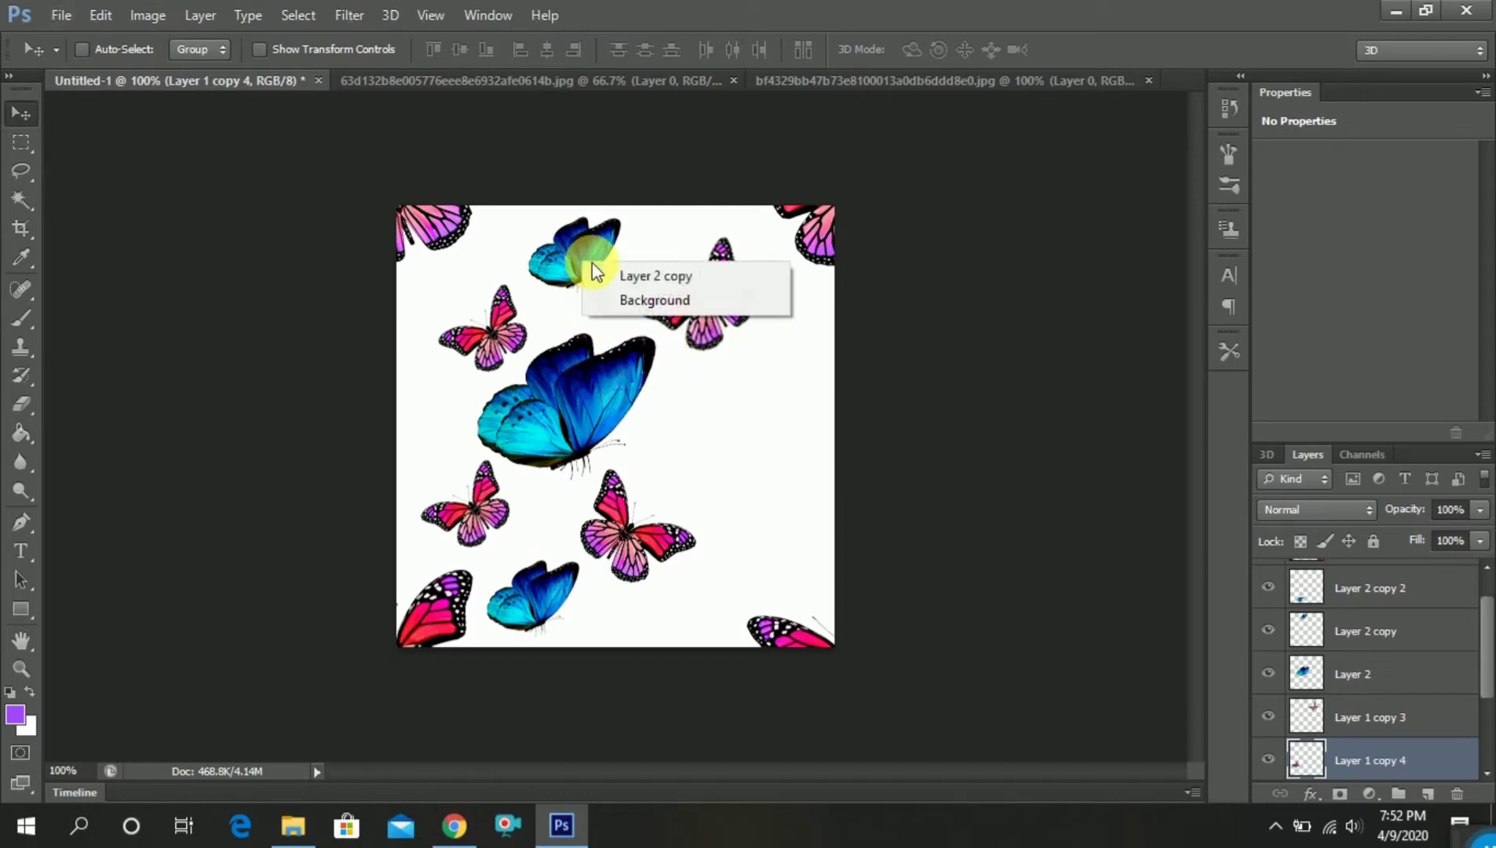
{"action": "left_click", "coordinate": [651, 273]}
{"action": "left_click_drag", "start_coordinate": [573, 246], "coordinate": [758, 561]}
{"action": "key", "text": "ctrl+j"}
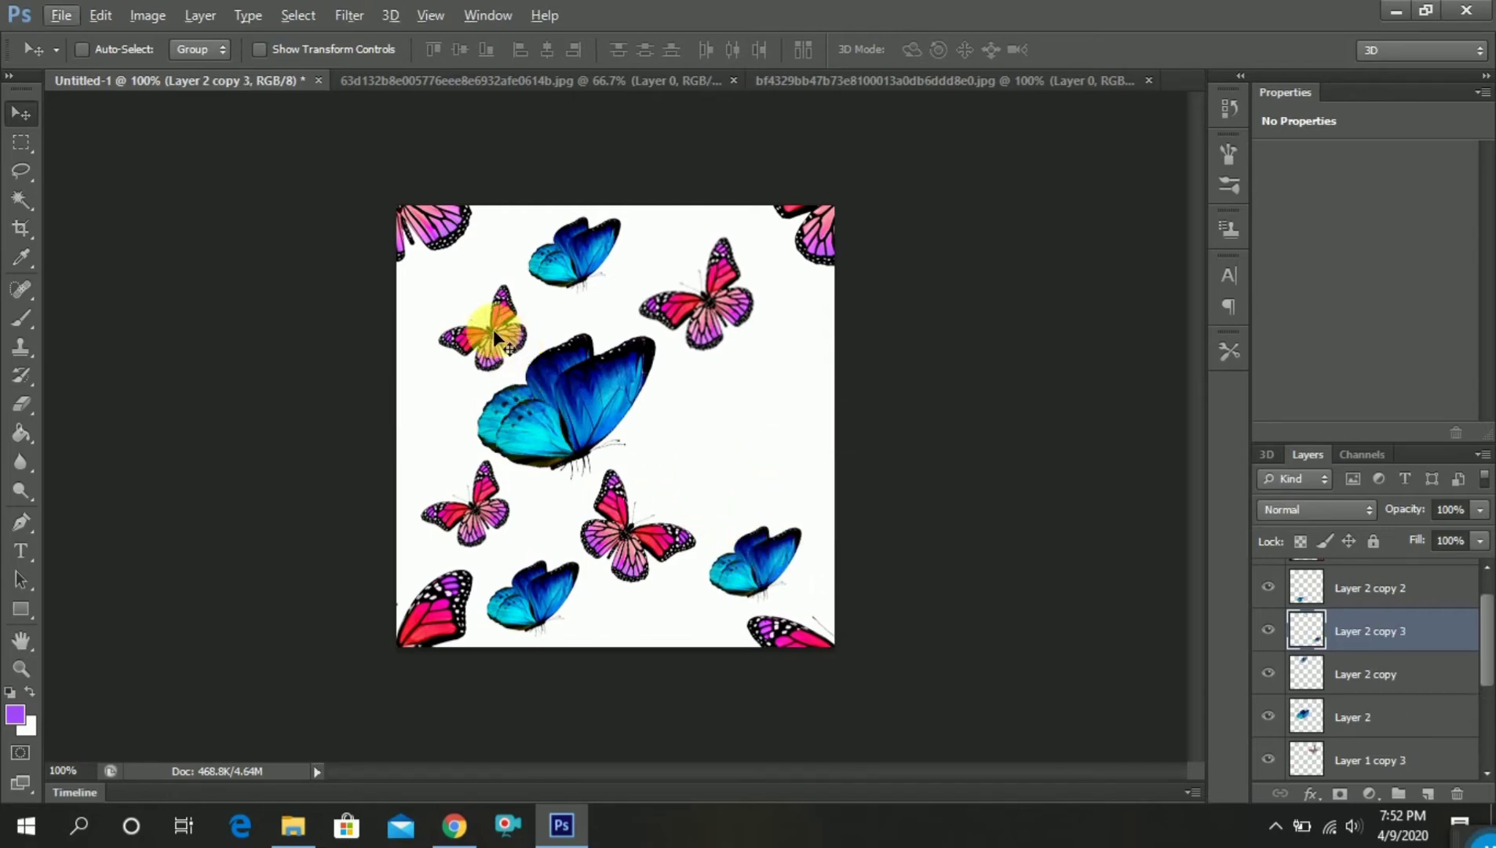
Copy the upper-left small pink butterfly (Layer 1 copy 2) to the middle of the canvas's right edge
{"action": "right_click", "coordinate": [493, 328]}
{"action": "left_click", "coordinate": [506, 342]}
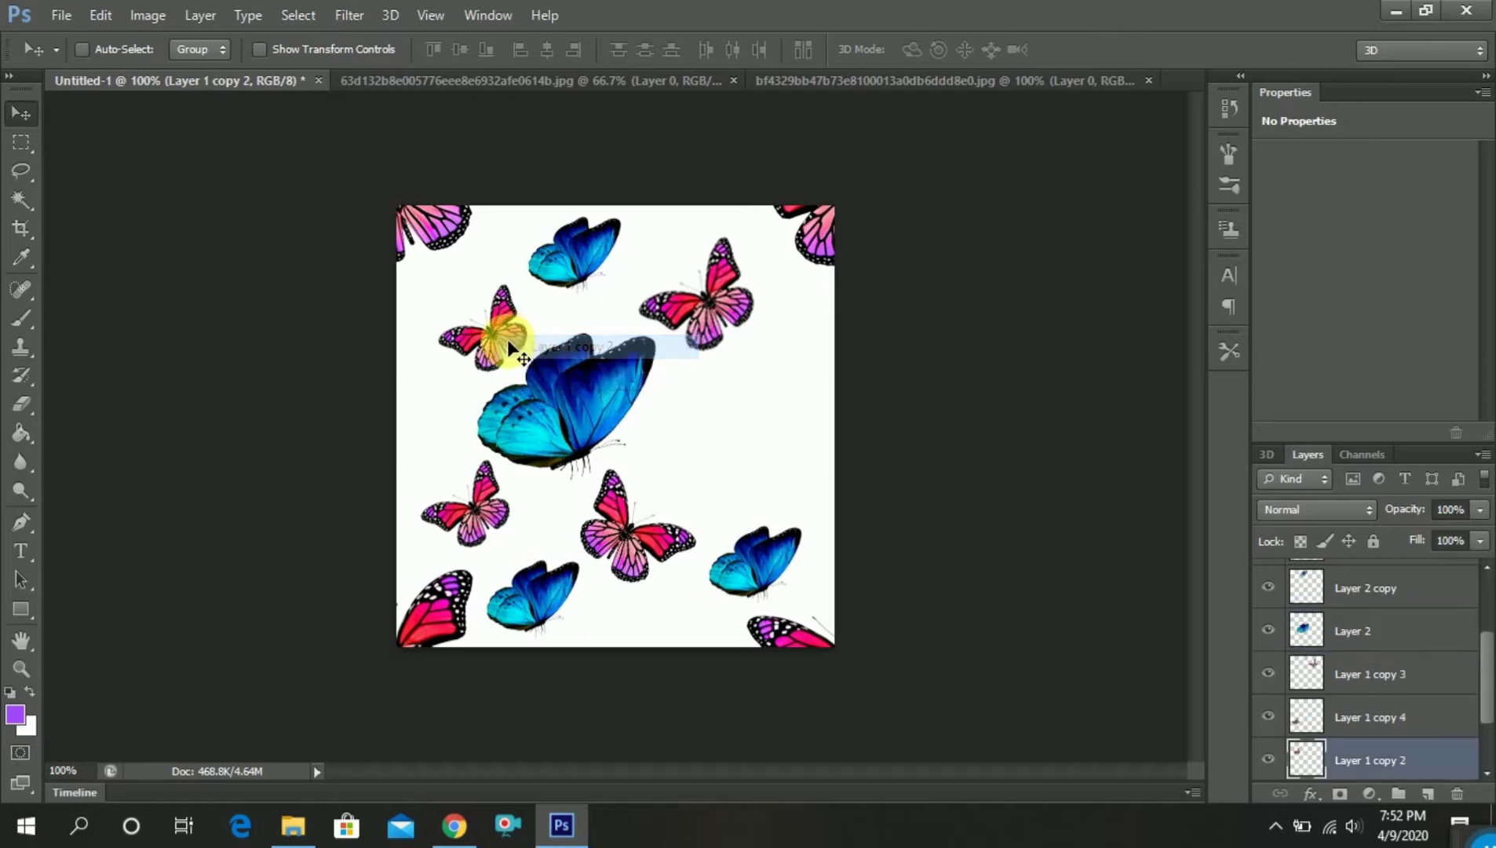
{"action": "left_click_drag", "start_coordinate": [504, 343], "coordinate": [791, 427]}
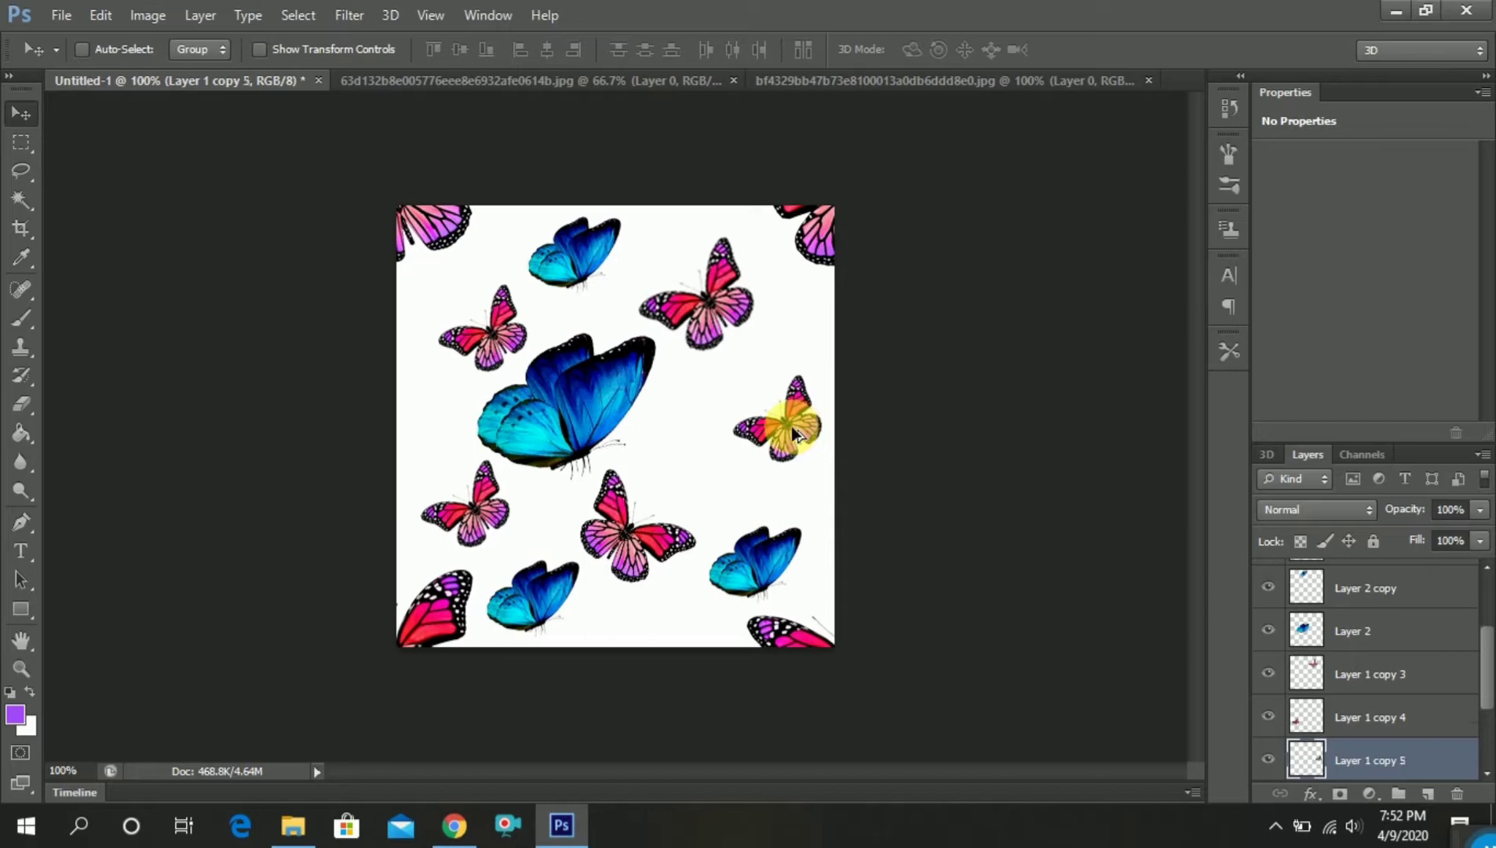
Scale the lower-right blue butterfly up to about 127% and shift it slightly right and down
{"action": "right_click", "coordinate": [760, 555]}
{"action": "left_click", "coordinate": [785, 567]}
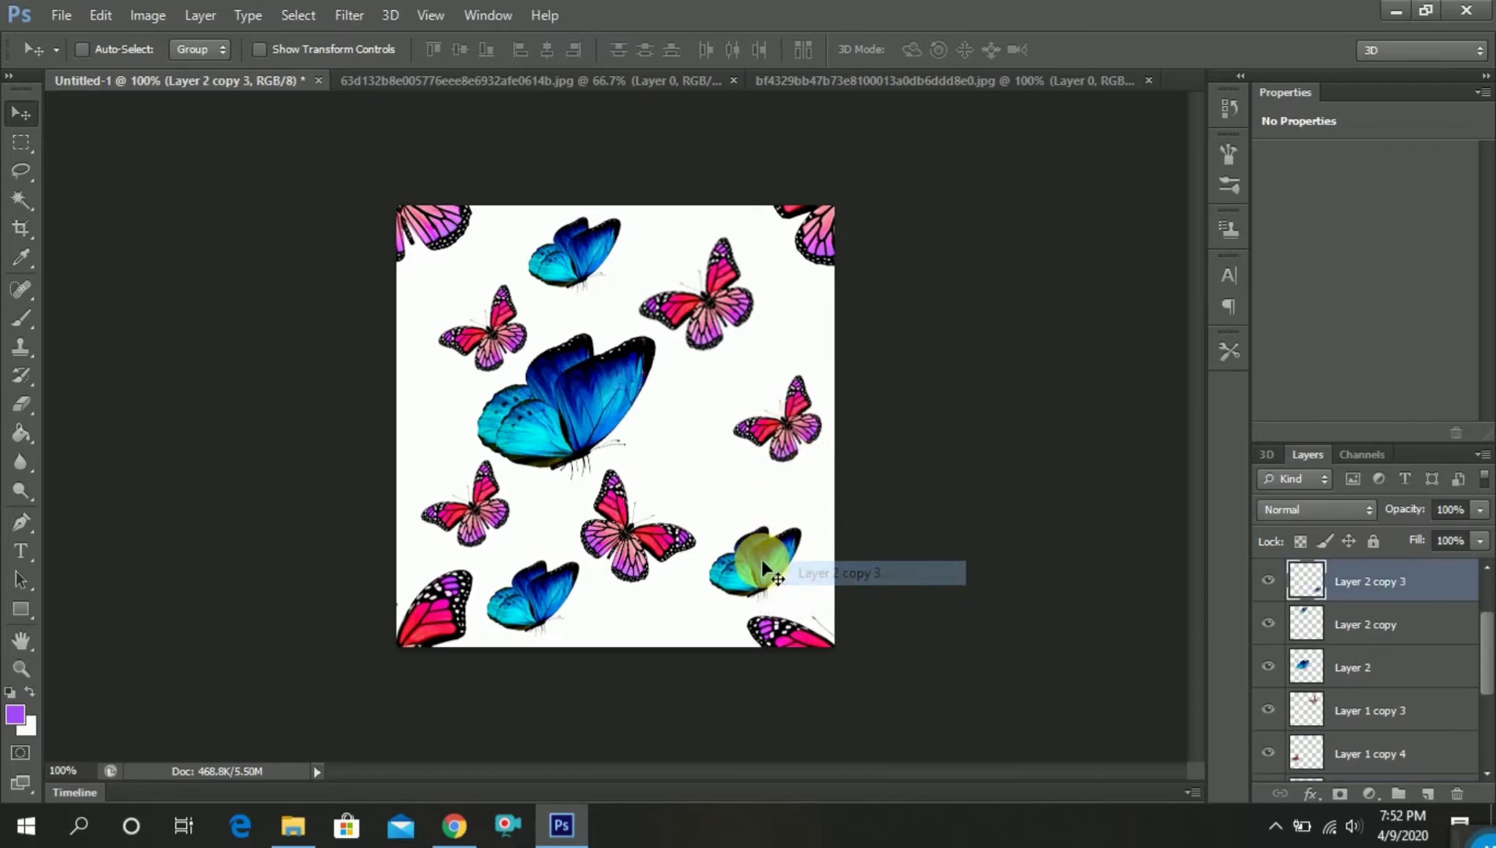
{"action": "key", "text": "ctrl+t"}
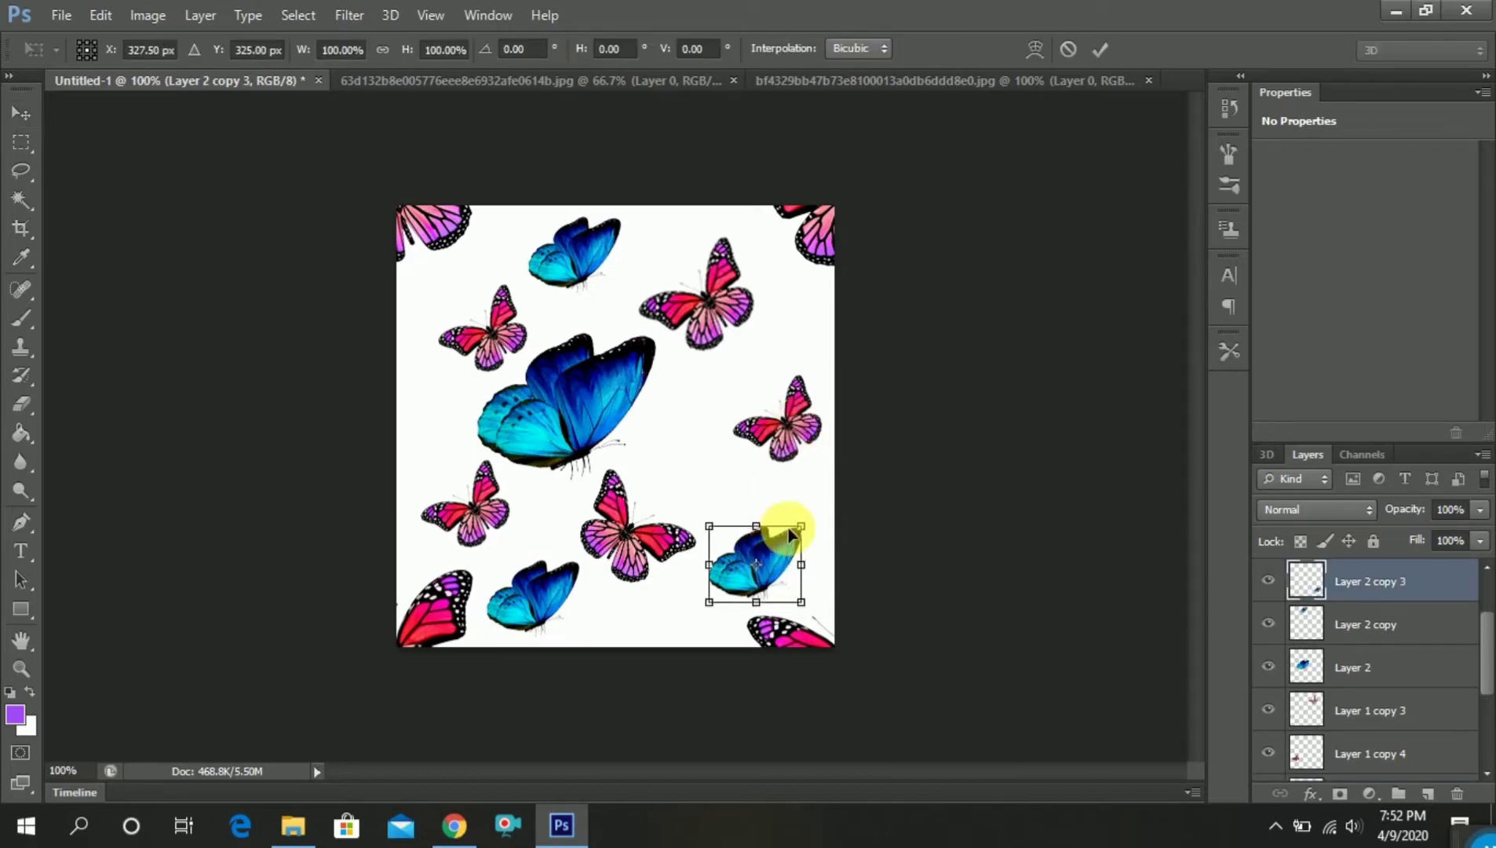
{"action": "mouse_move", "coordinate": [803, 531]}
{"action": "left_mouse_down"}
{"action": "mouse_move", "coordinate": [825, 506]}
{"action": "mouse_move", "coordinate": [763, 522]}
{"action": "mouse_move", "coordinate": [765, 509]}
{"action": "mouse_move", "coordinate": [781, 530]}
{"action": "left_mouse_up"}
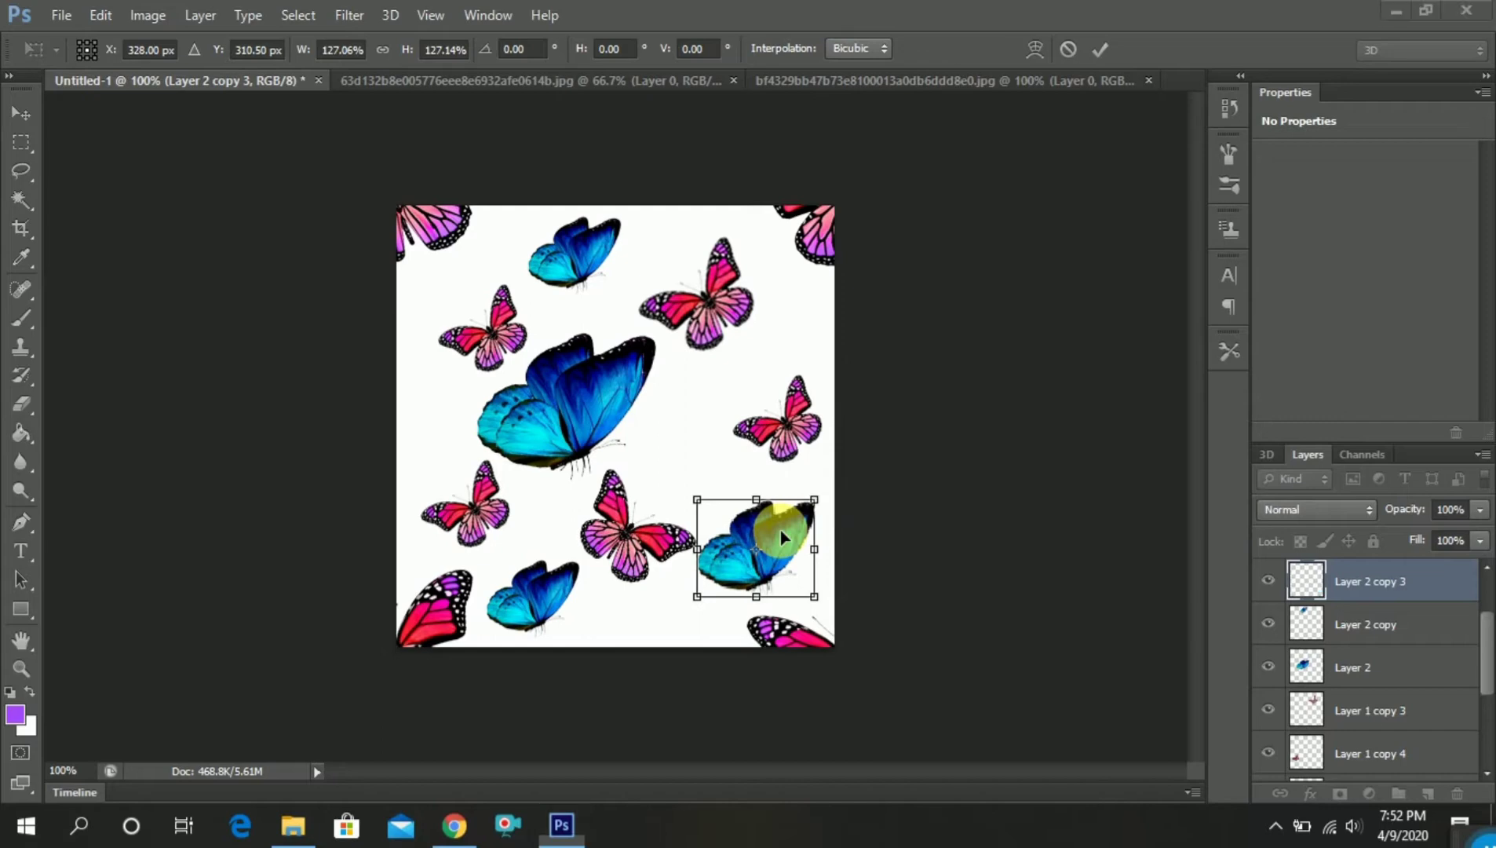
{"action": "key", "text": "super"}
{"action": "key", "text": "Escape"}
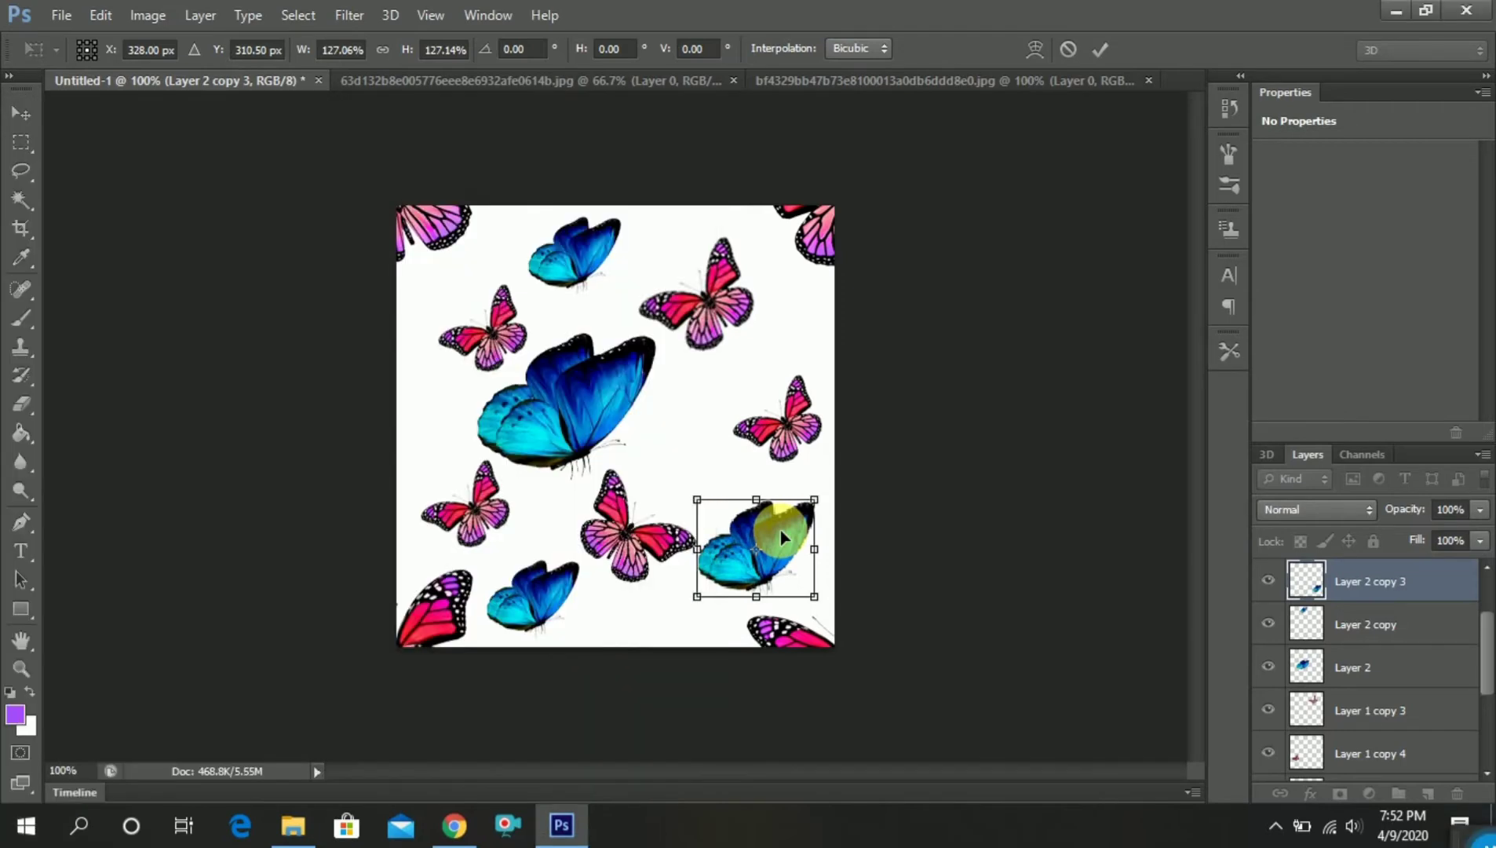
{"action": "key", "text": "Return"}
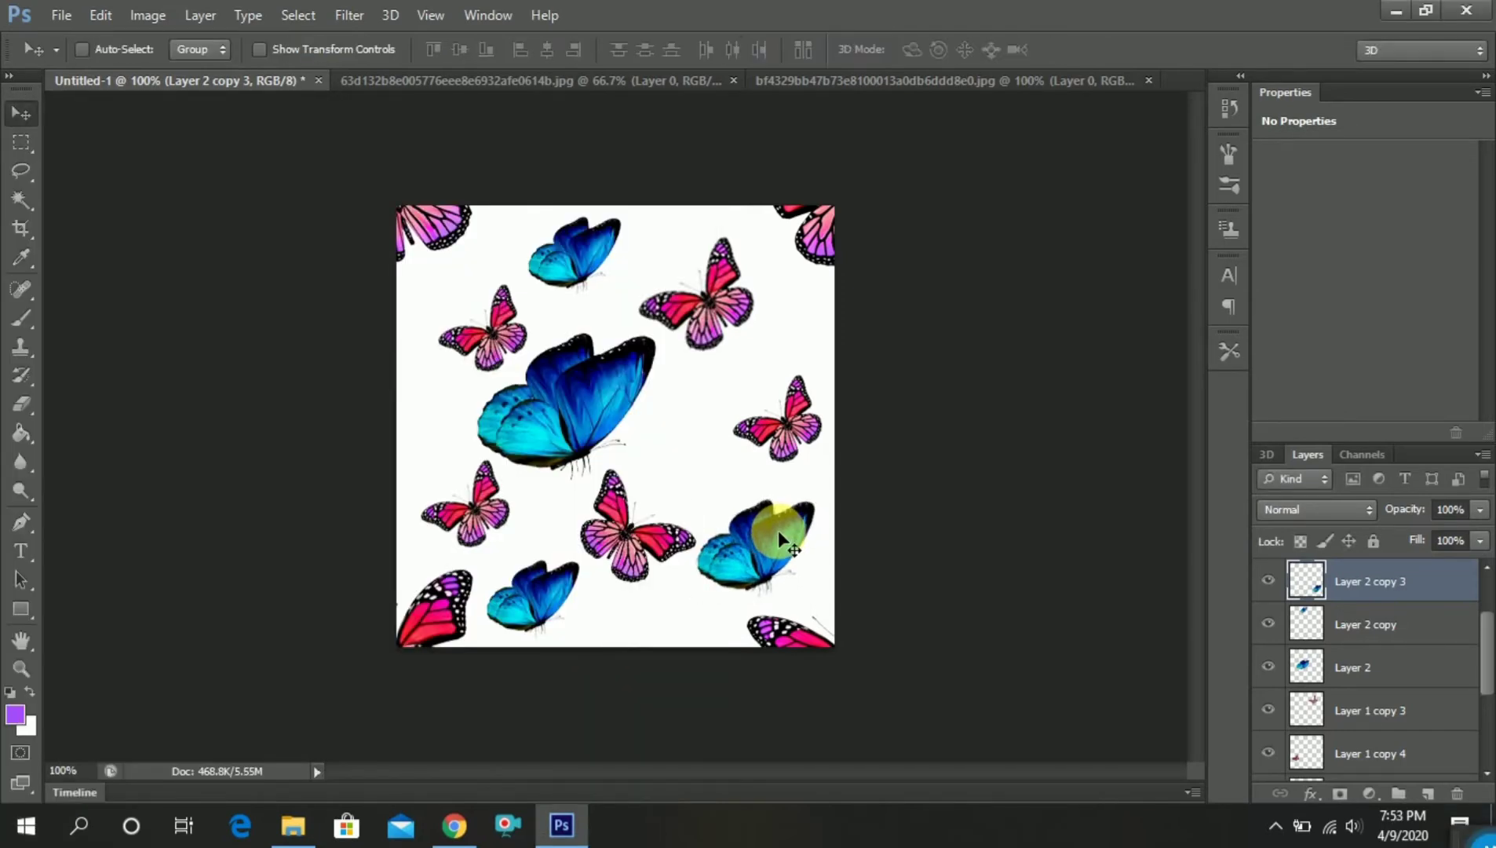
{"action": "left_click_drag", "start_coordinate": [778, 530], "coordinate": [786, 533]}
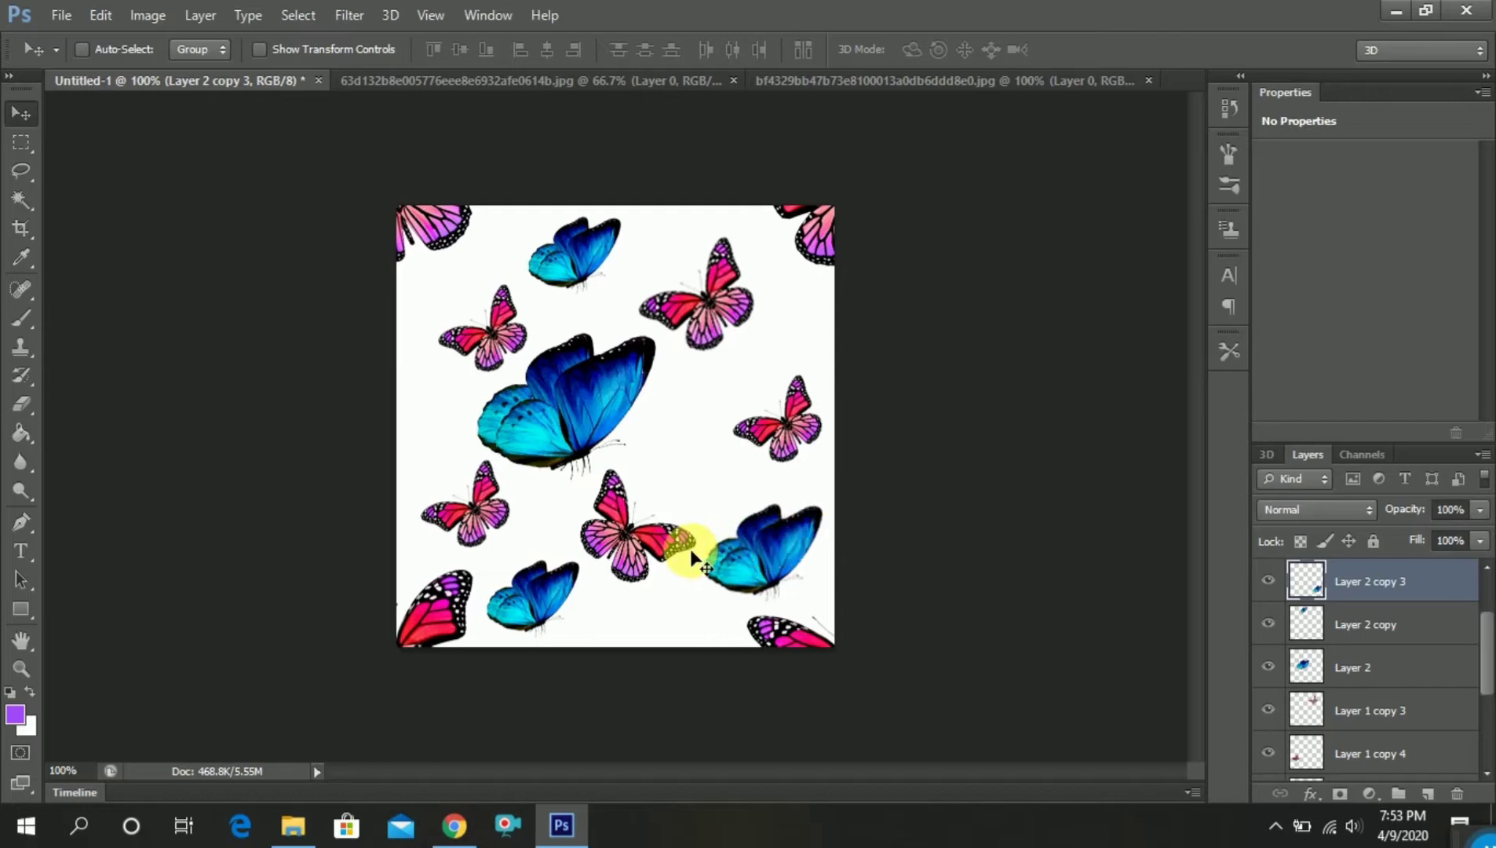
{"action": "right_click", "coordinate": [776, 433]}
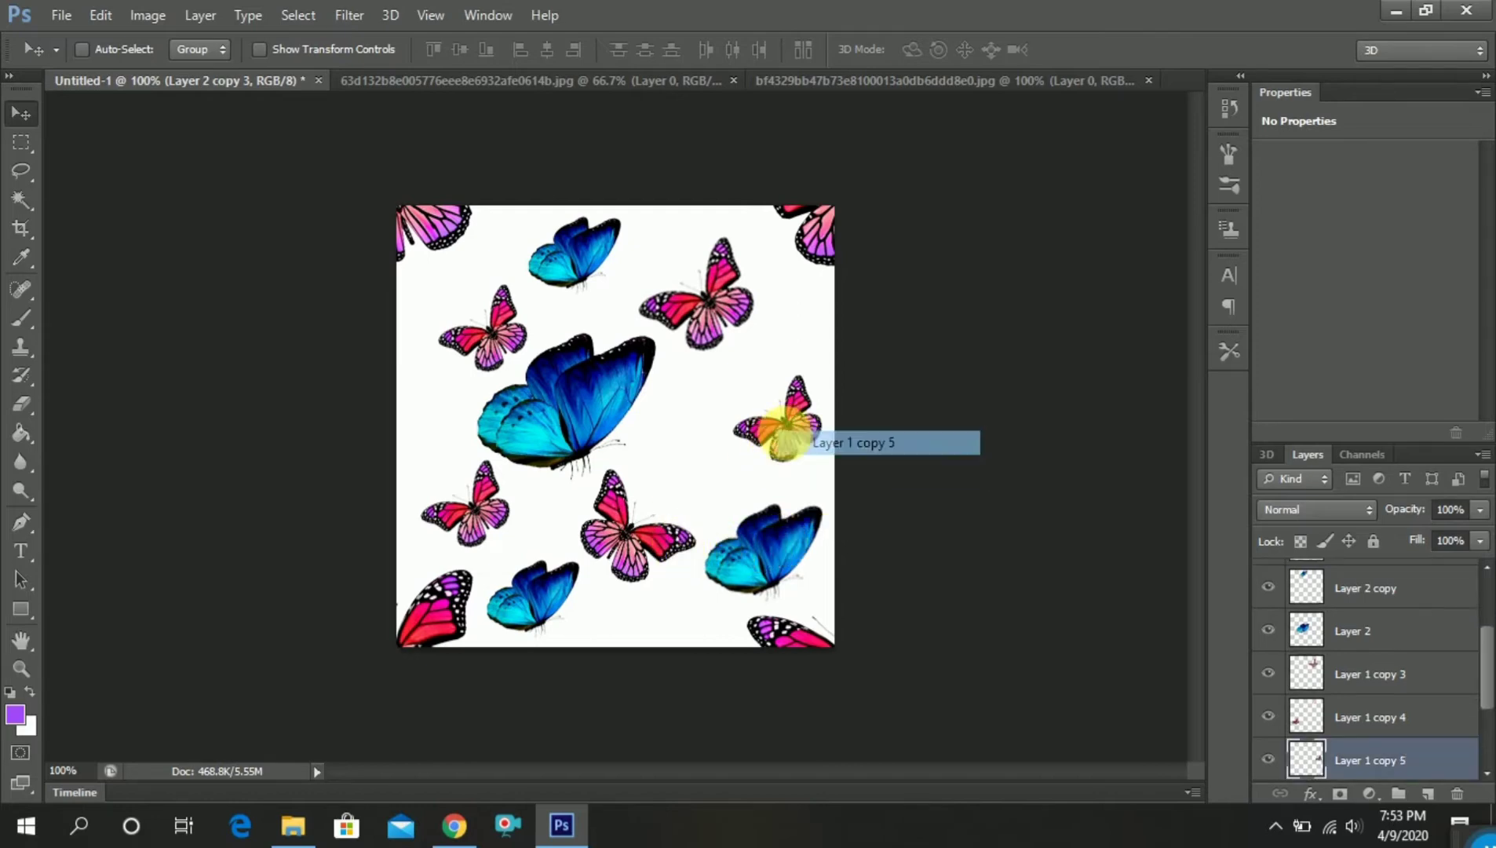
{"action": "left_click", "coordinate": [777, 437]}
{"action": "left_click_drag", "start_coordinate": [784, 428], "coordinate": [676, 439]}
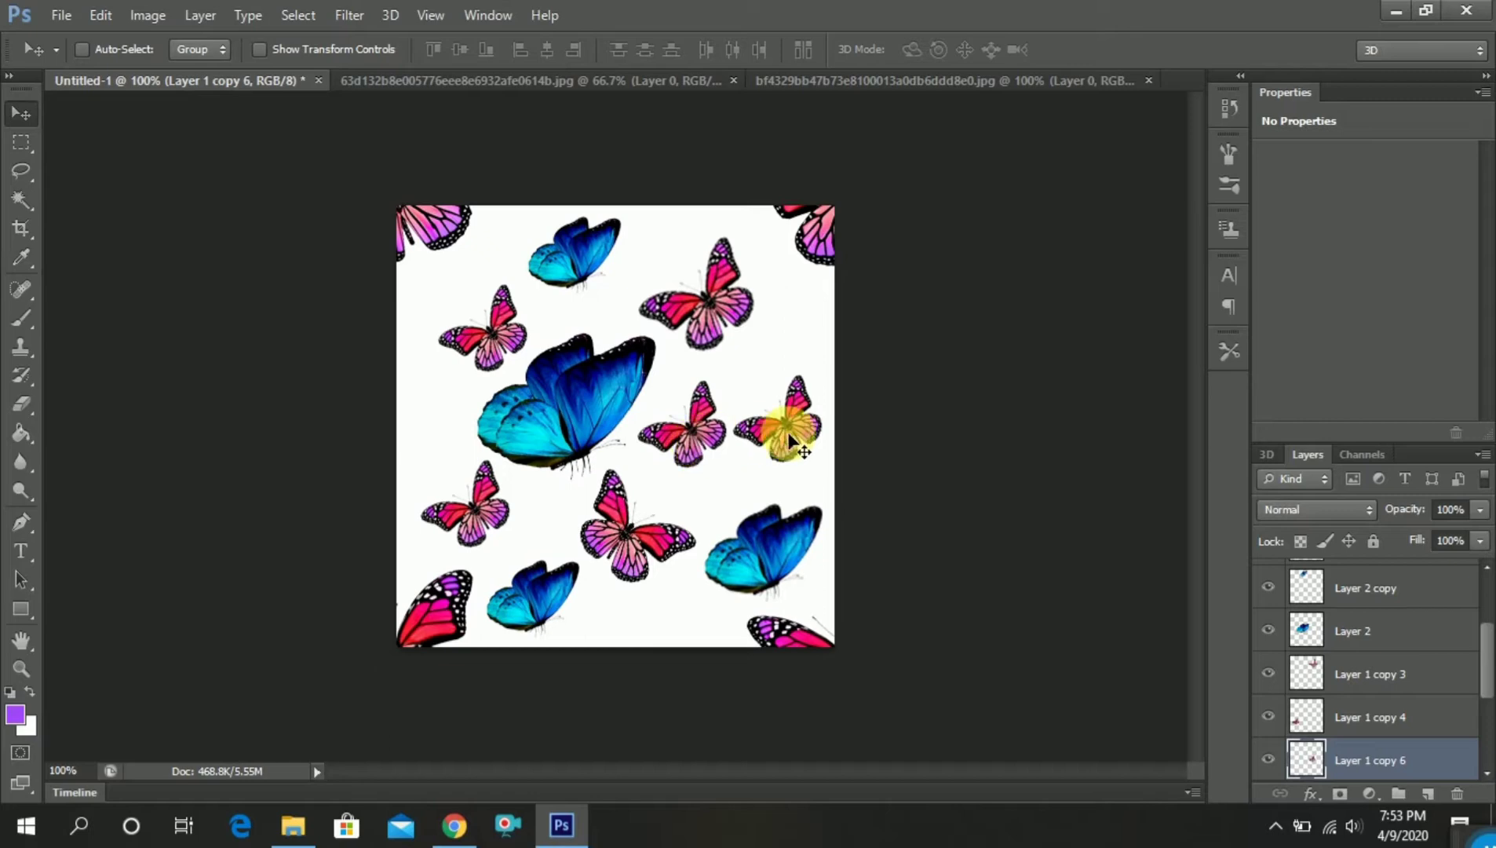
{"action": "left_click", "coordinate": [1457, 792]}
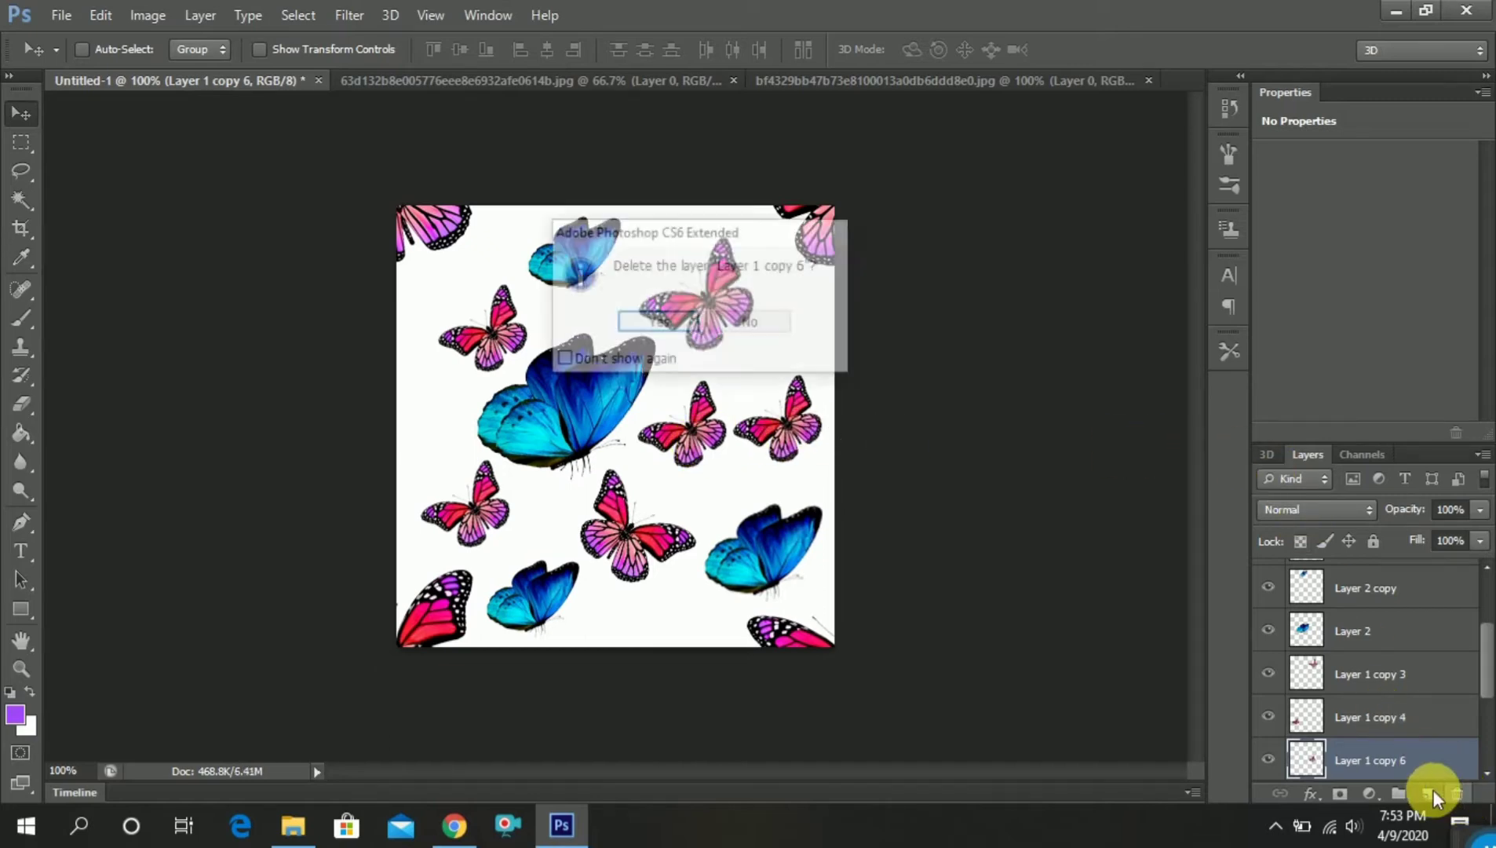
{"action": "left_click", "coordinate": [656, 323]}
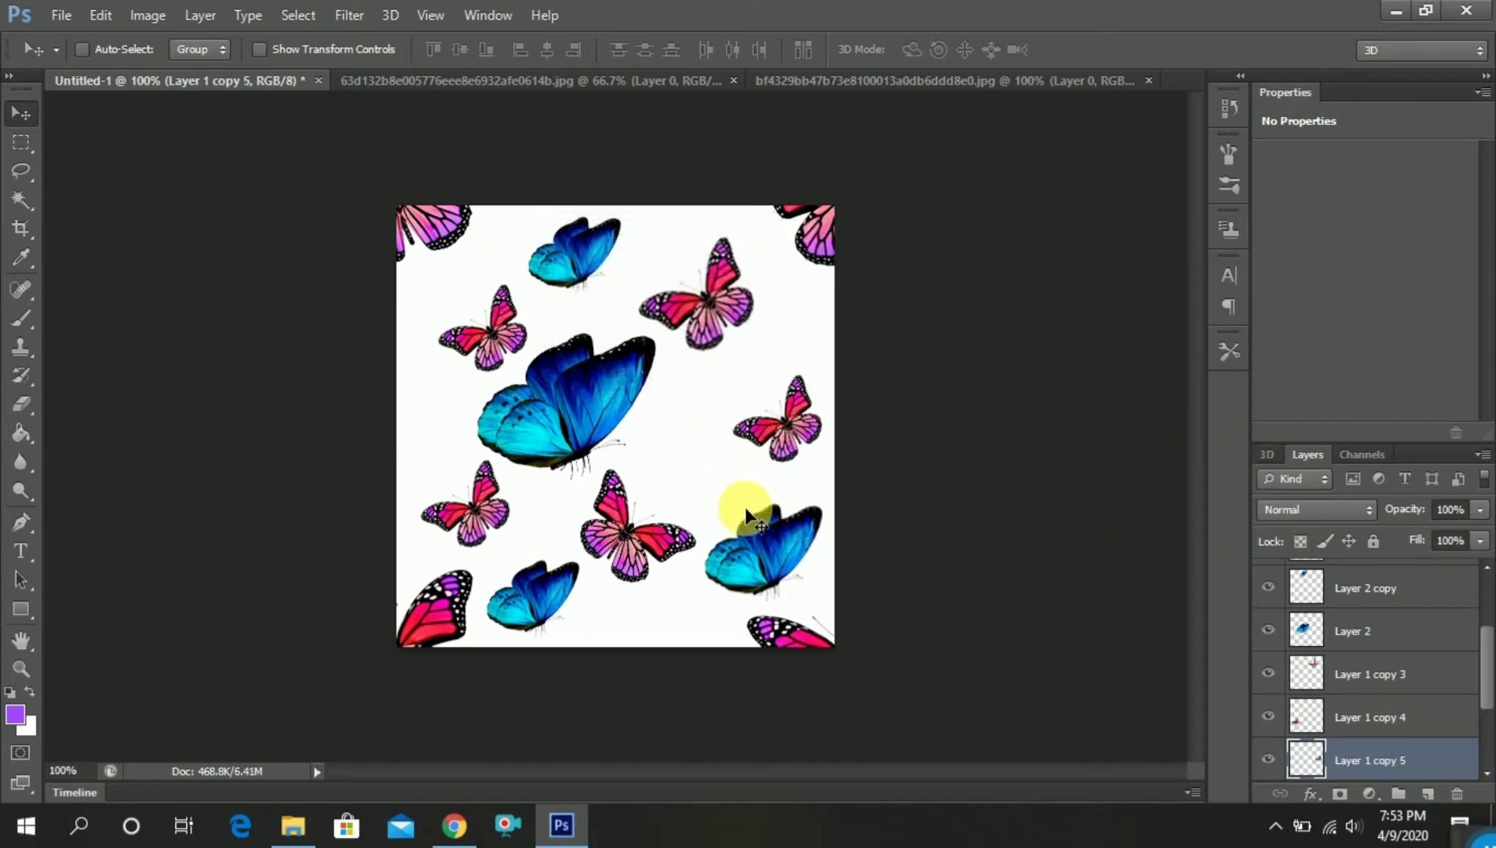
Duplicate the lower-right blue butterfly and shrink the copy into the gap between the large blue butterfly and the right-edge pink one
{"action": "right_click", "coordinate": [753, 532]}
{"action": "left_click", "coordinate": [759, 543]}
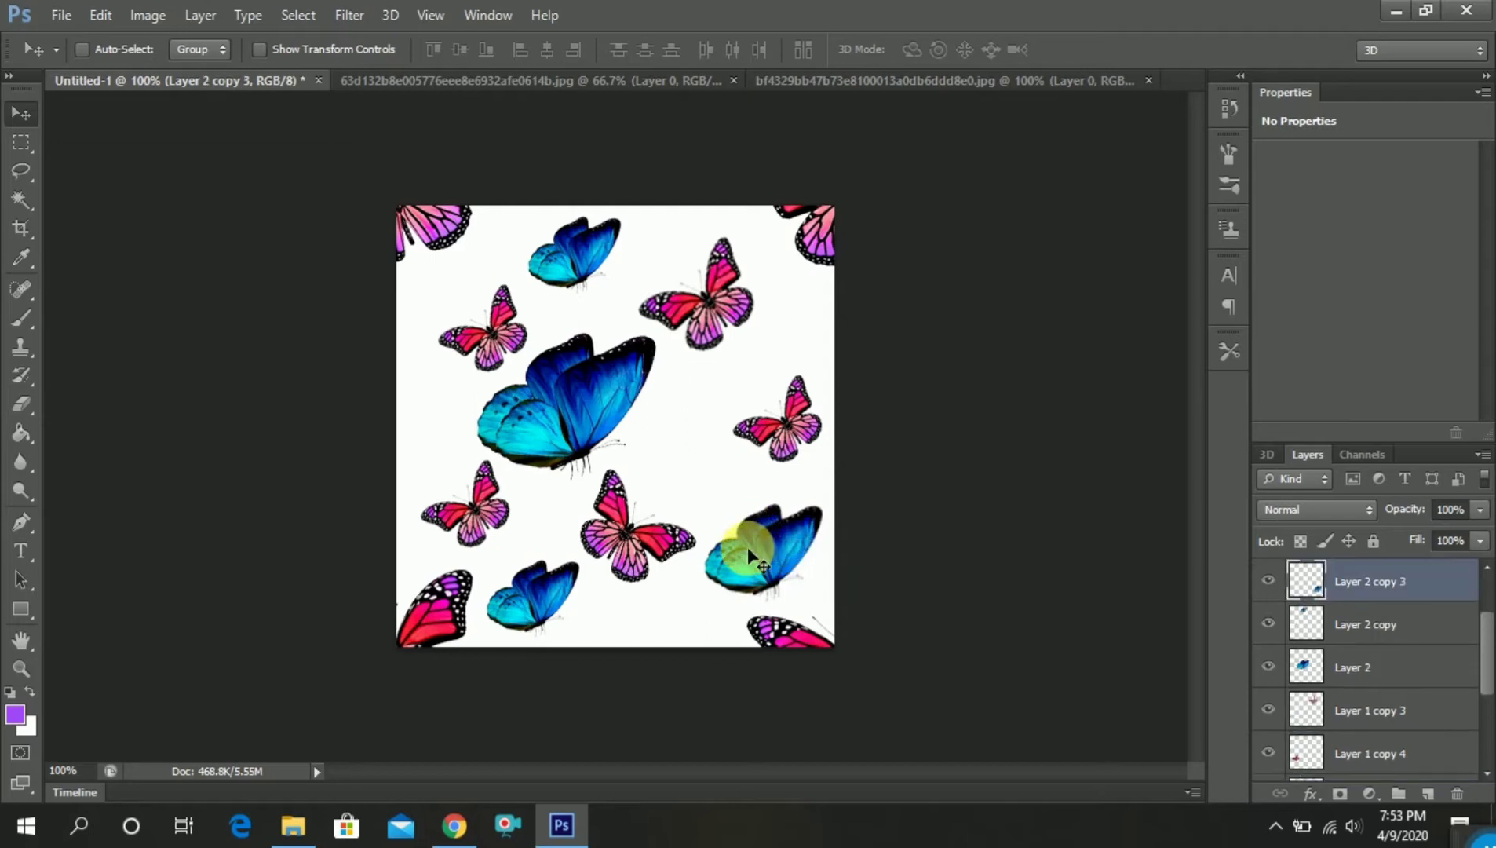
{"action": "left_click_drag", "start_coordinate": [753, 547], "coordinate": [686, 429]}
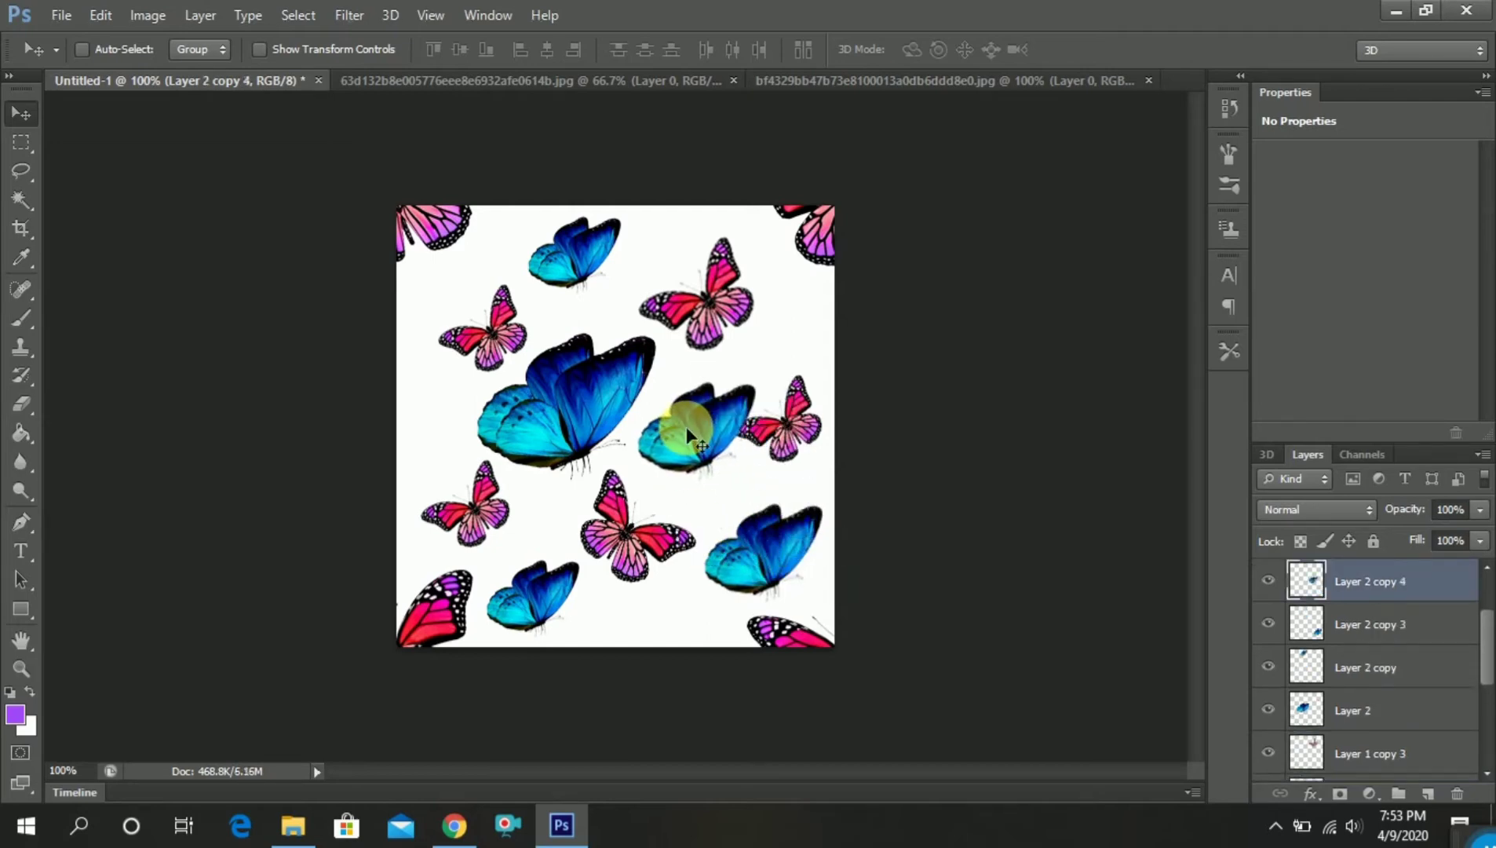
{"action": "key", "text": "ctrl+t"}
{"action": "left_click_drag", "start_coordinate": [767, 386], "coordinate": [706, 481]}
{"action": "key", "text": "Return"}
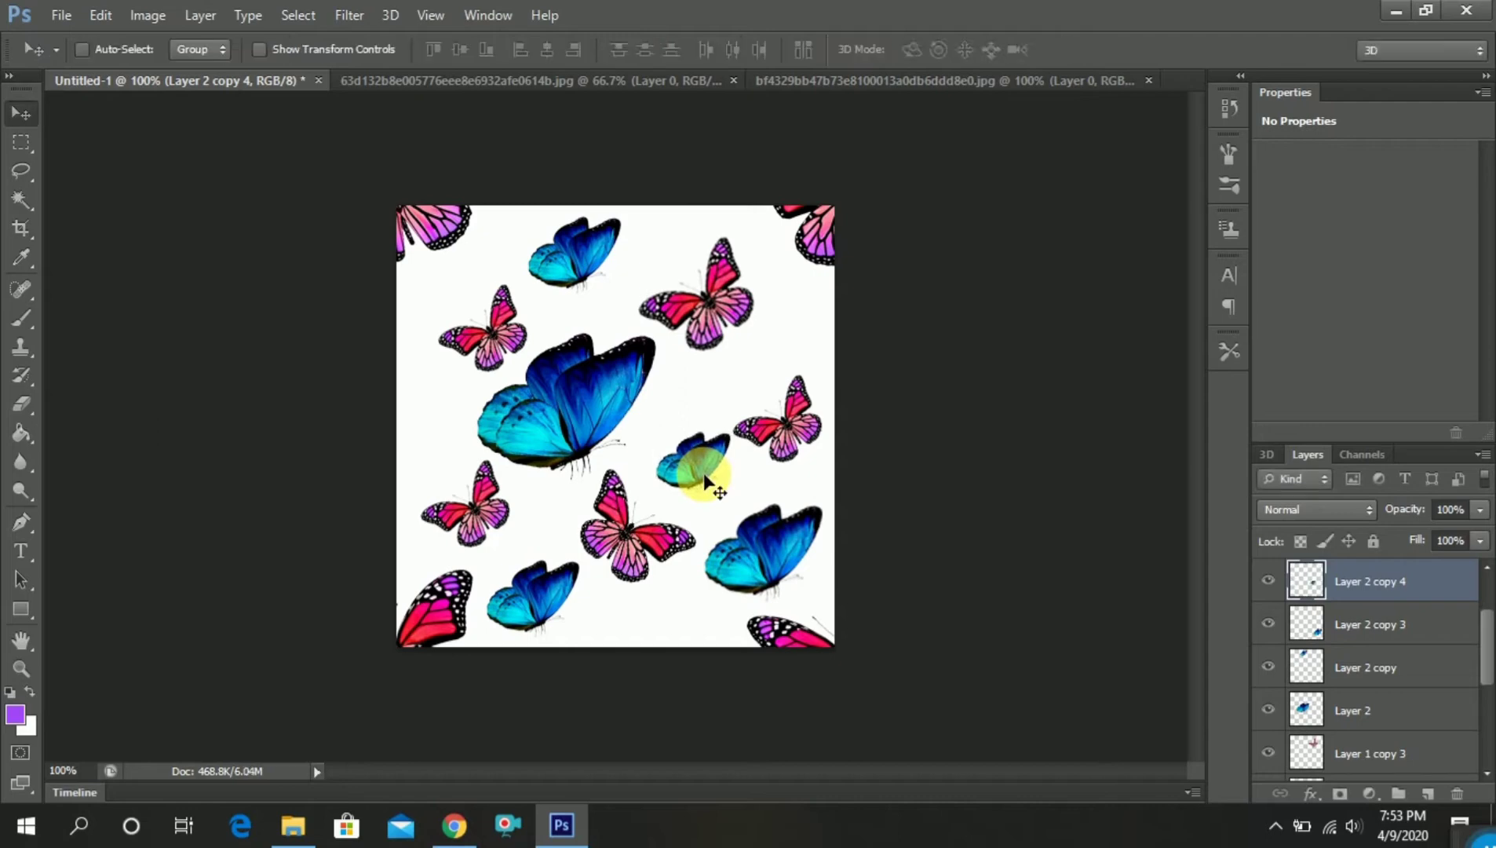
Copy the smallest blue butterfly to the canvas's left edge and to the lower edge beneath the medium pink butterfly
{"action": "left_click_drag", "start_coordinate": [701, 475], "coordinate": [446, 425]}
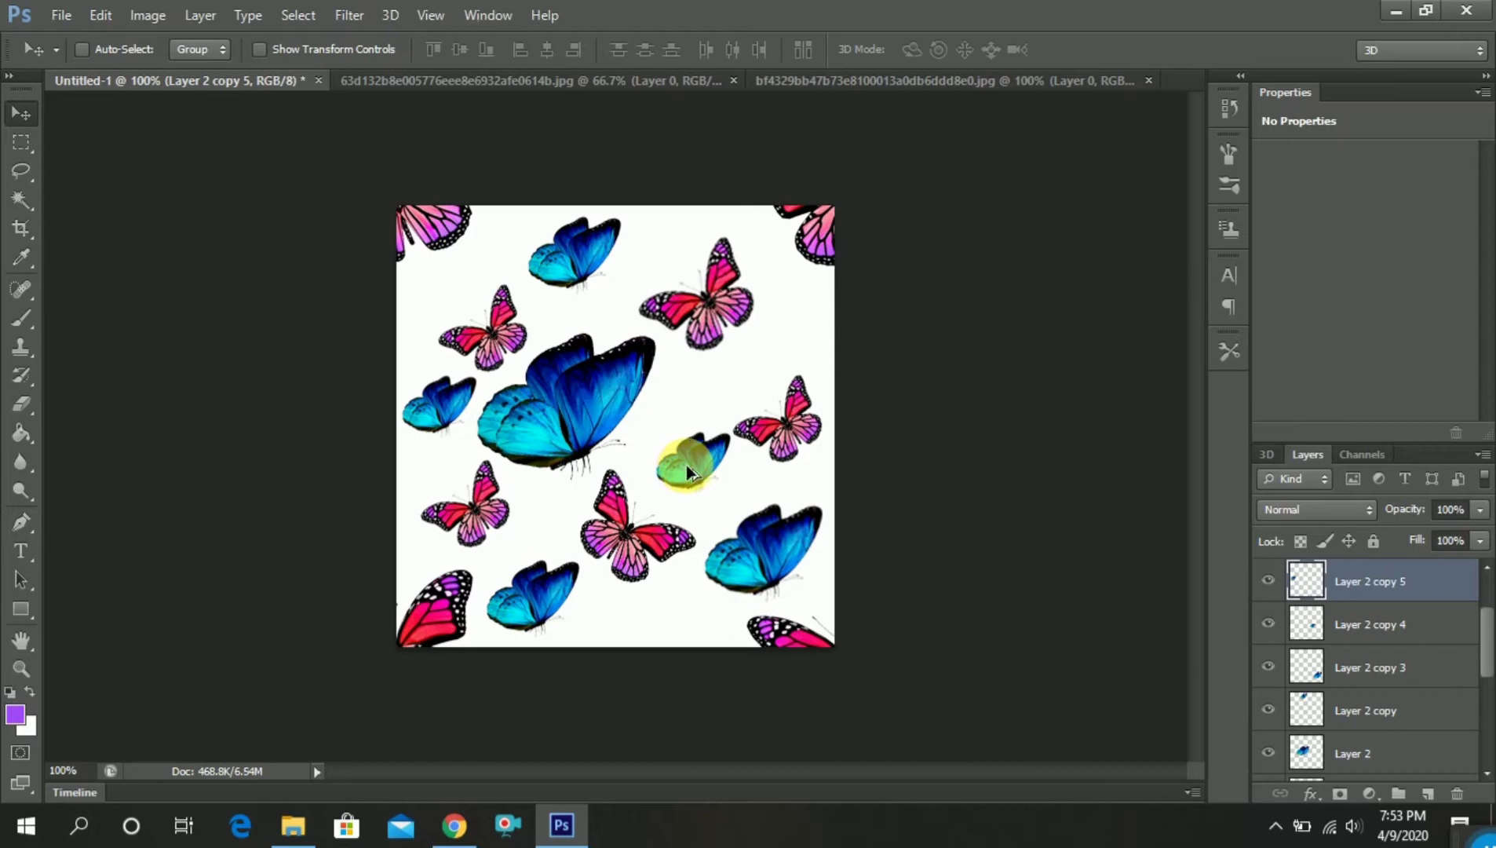
{"action": "left_click_drag", "start_coordinate": [686, 465], "coordinate": [899, 671]}
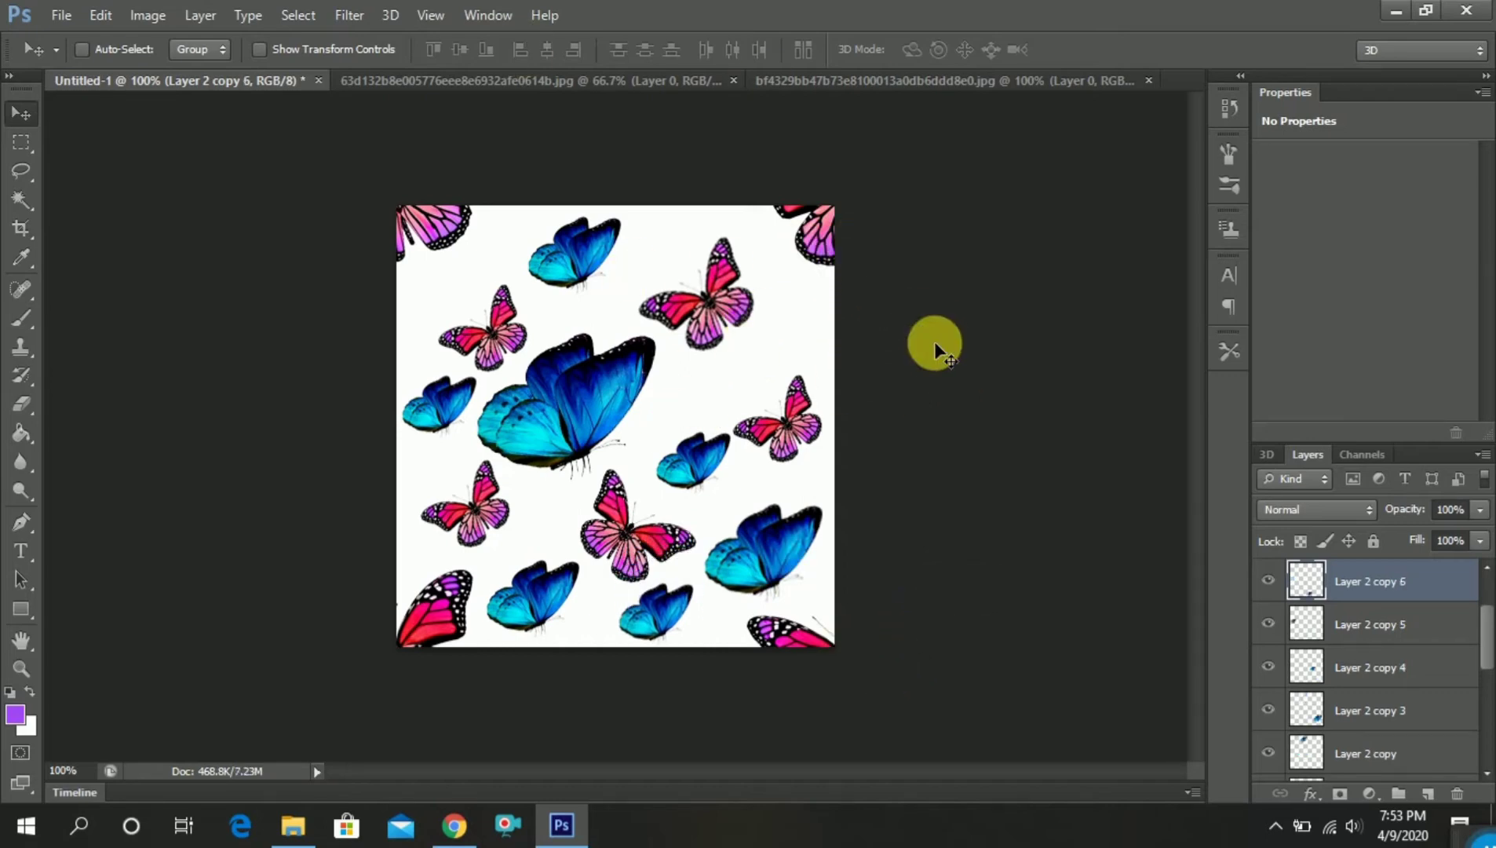
Select all butterfly layers from Layer 1 up to Layer 1 copy and merge them into one layer
{"action": "scroll", "coordinate": [1427, 710], "scroll_direction": "down", "scroll_amount": 5}
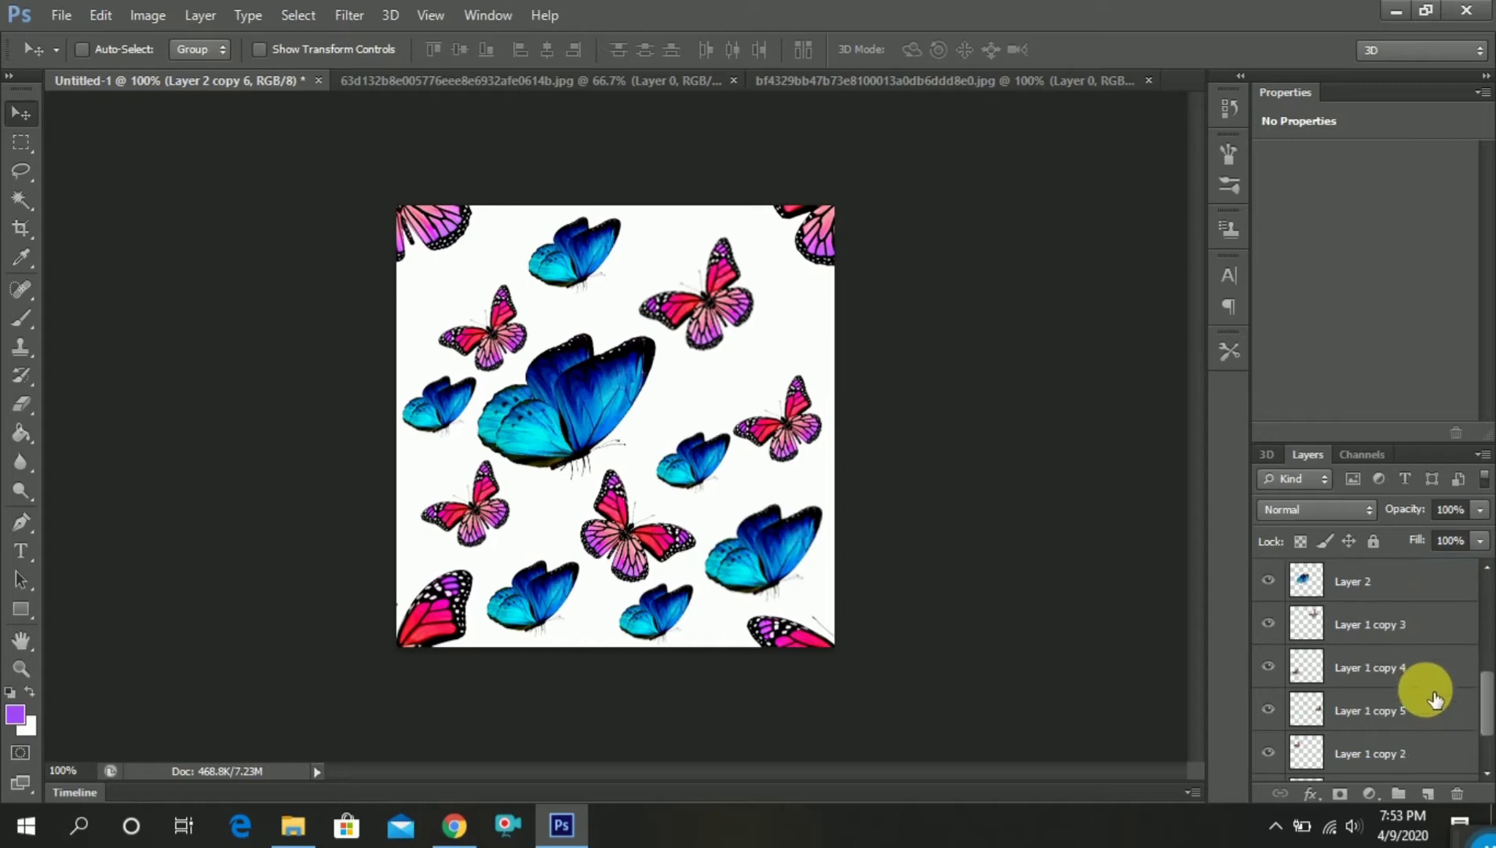
{"action": "left_click", "coordinate": [1421, 725]}
{"action": "scroll", "coordinate": [1416, 690], "scroll_direction": "up", "scroll_amount": 5}
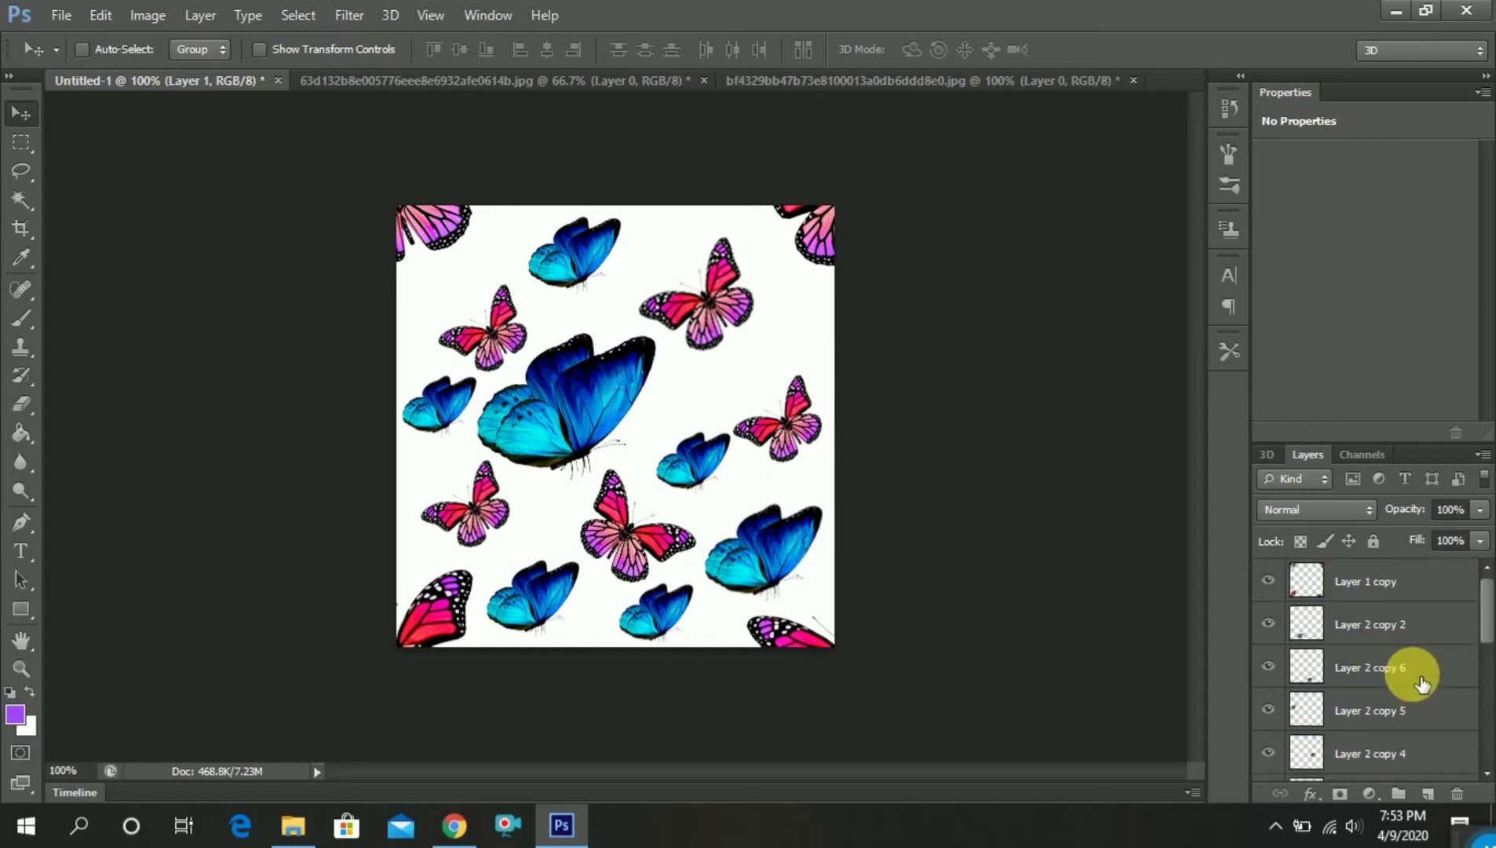
{"action": "left_click", "coordinate": [1387, 594], "text": "shift"}
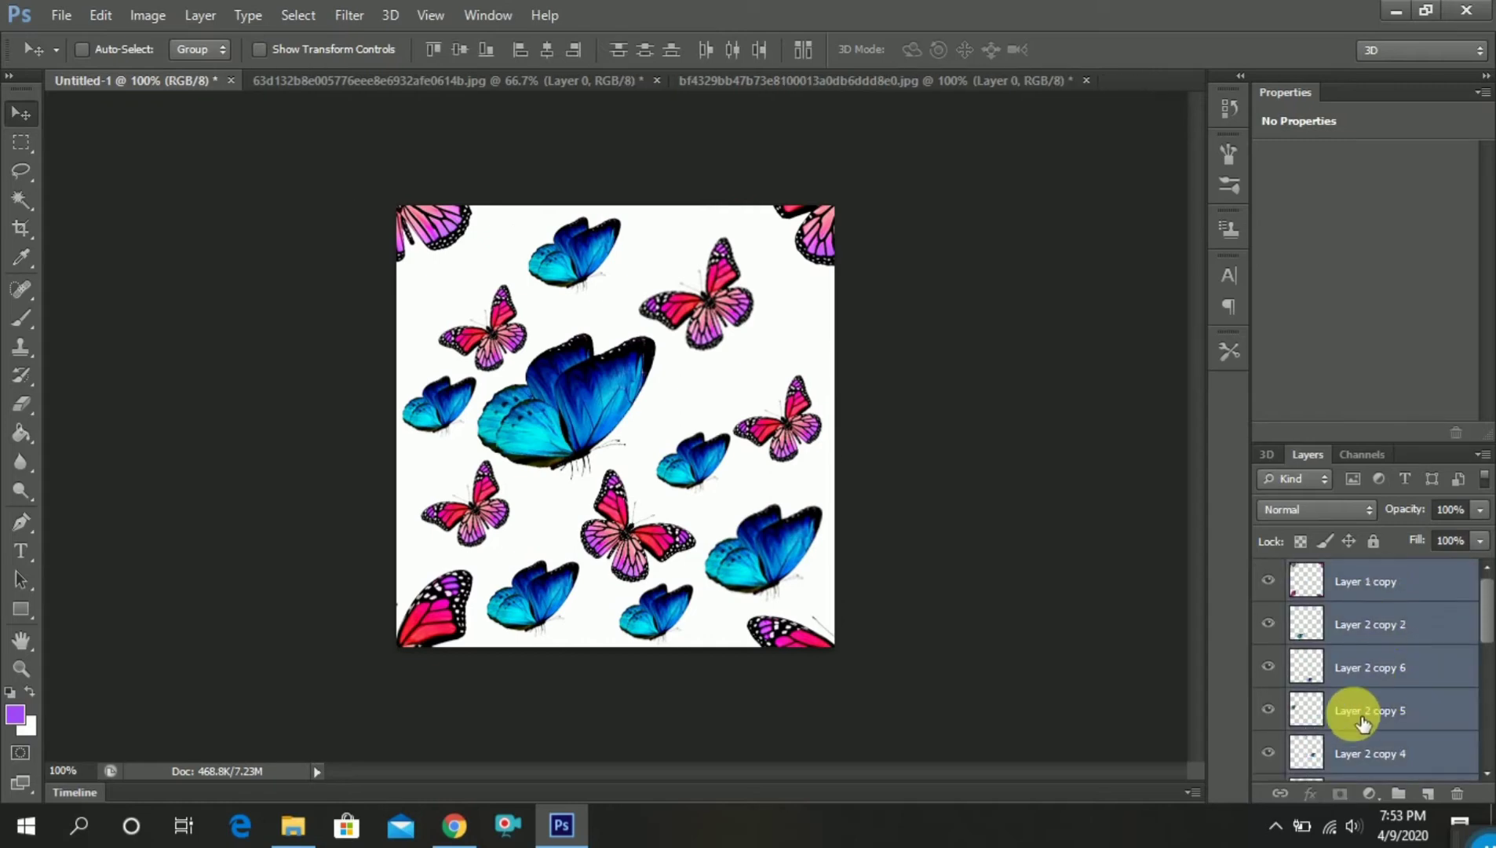
{"action": "right_click", "coordinate": [1321, 749]}
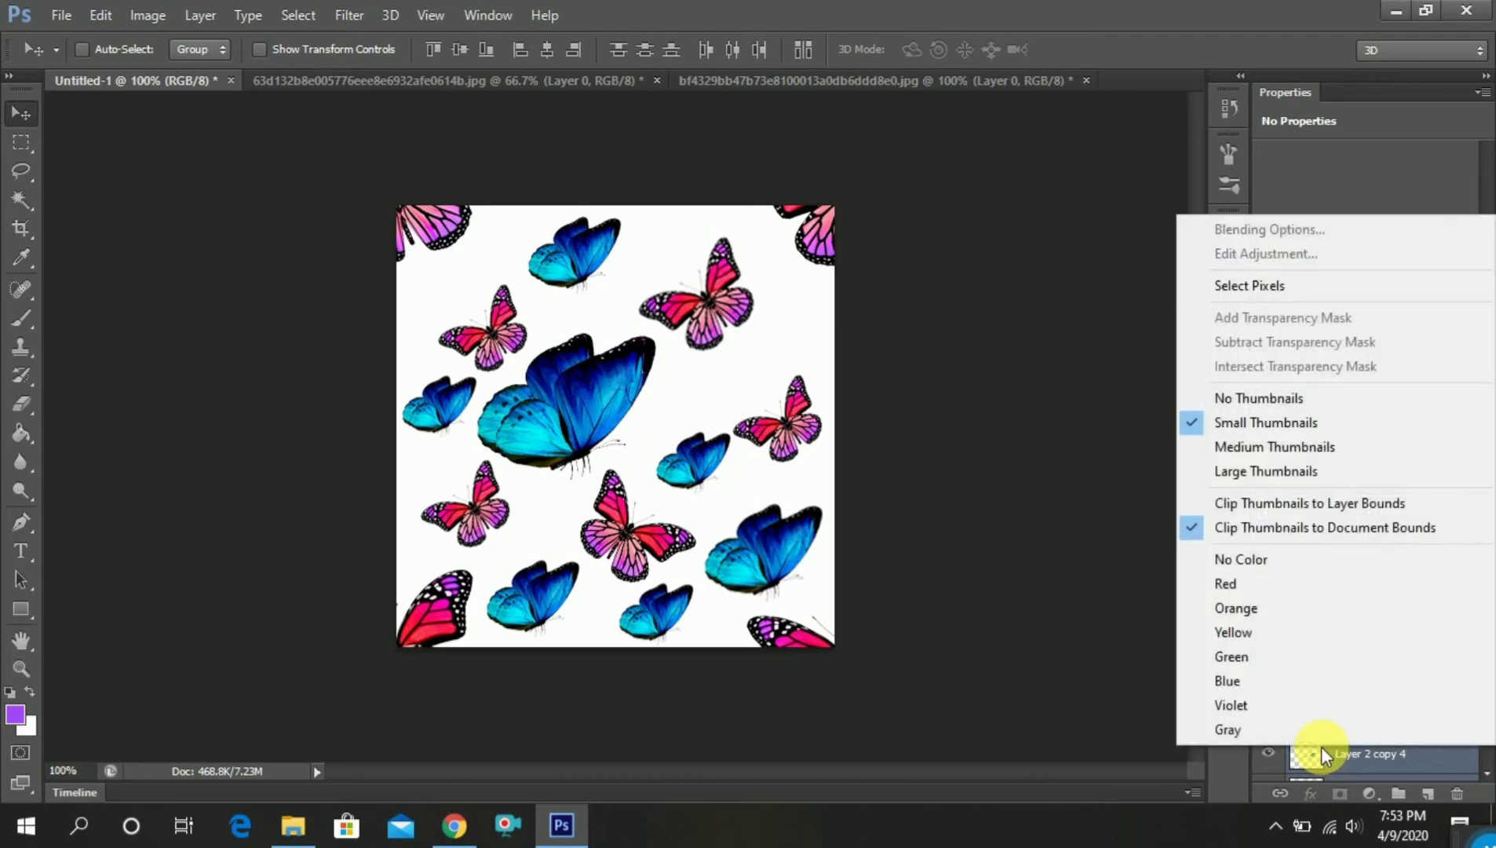
{"action": "right_click", "coordinate": [1320, 747]}
{"action": "right_click", "coordinate": [1307, 752]}
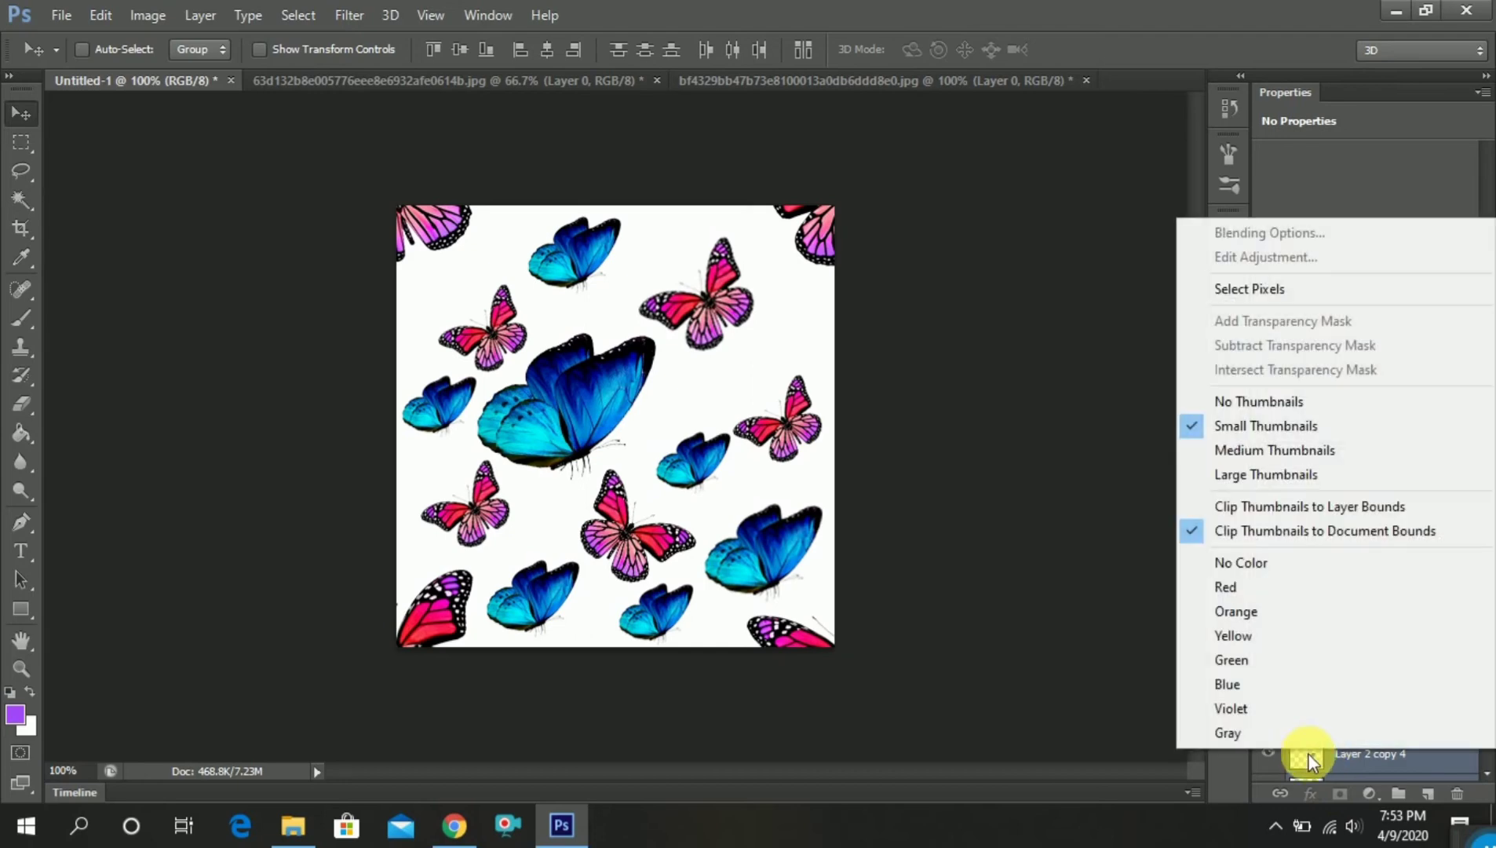
{"action": "left_click", "coordinate": [1328, 784]}
{"action": "right_click", "coordinate": [1385, 750]}
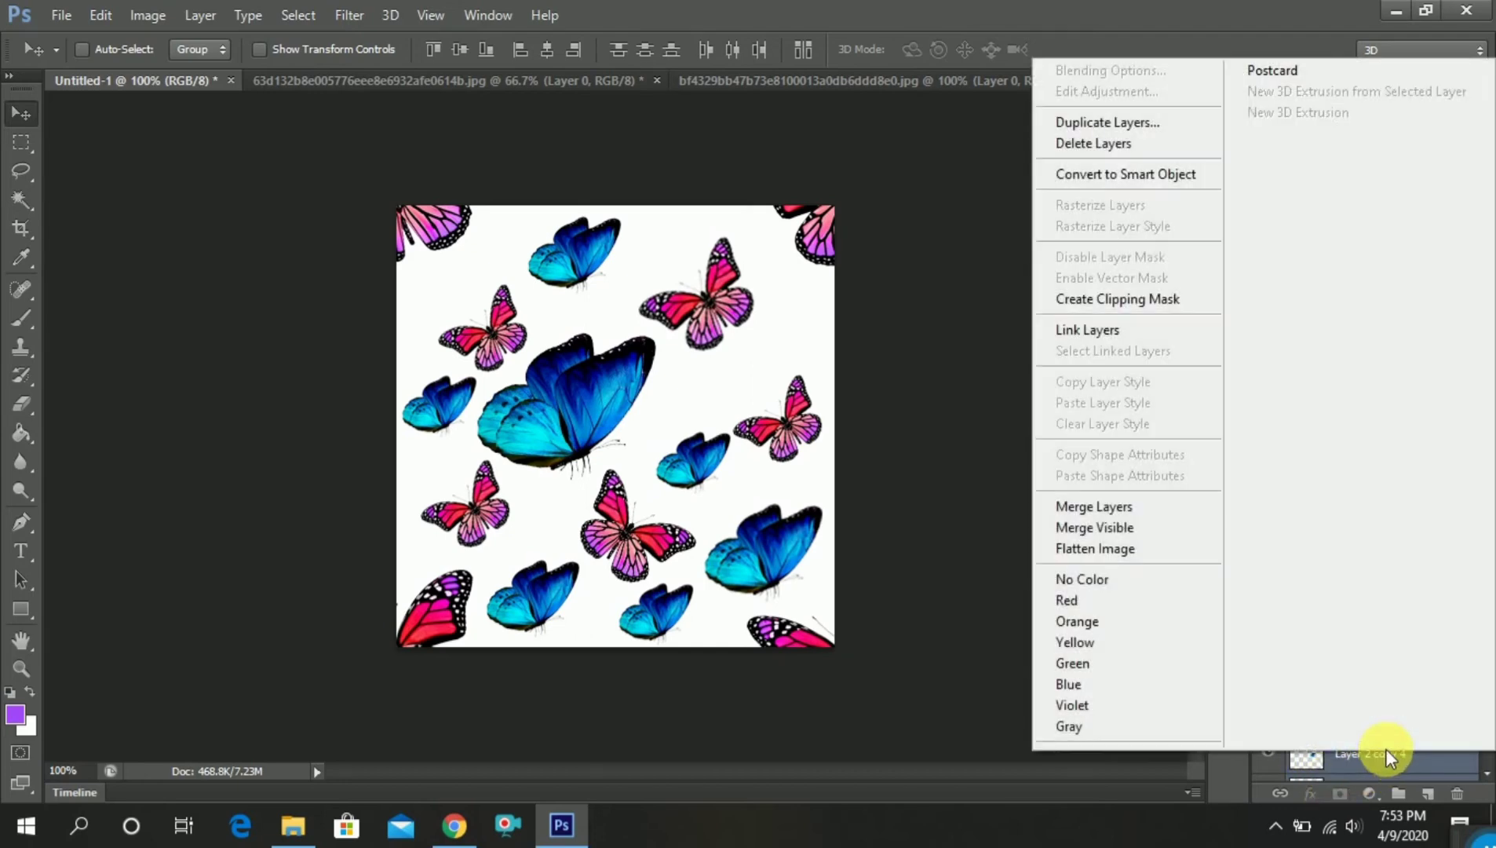
{"action": "left_click", "coordinate": [1142, 510]}
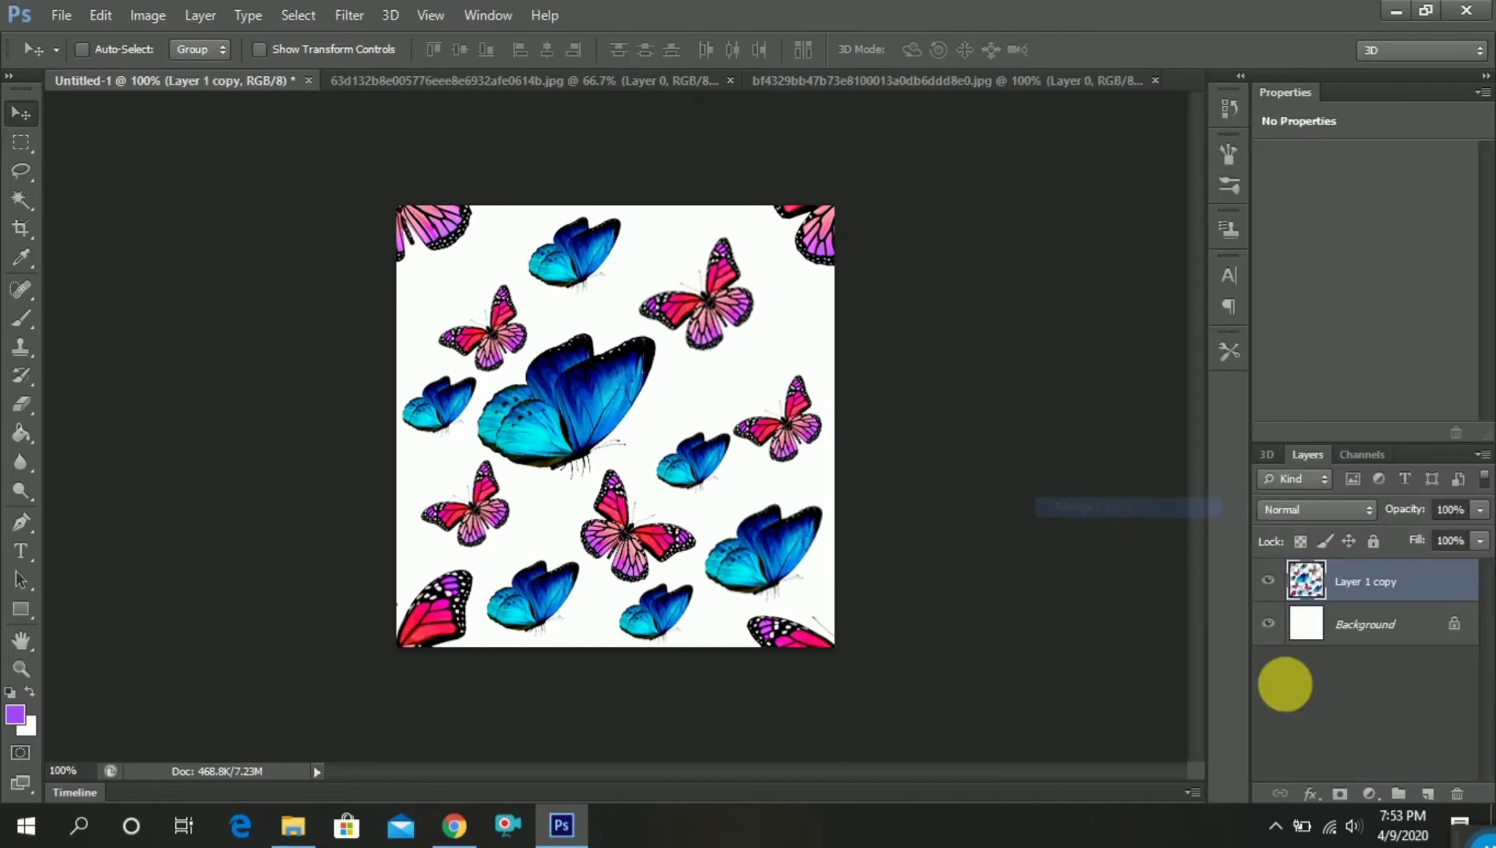
Delete the Background layer, leaving the merged butterflies on transparency
{"action": "left_click", "coordinate": [1350, 634]}
{"action": "left_click", "coordinate": [1458, 794]}
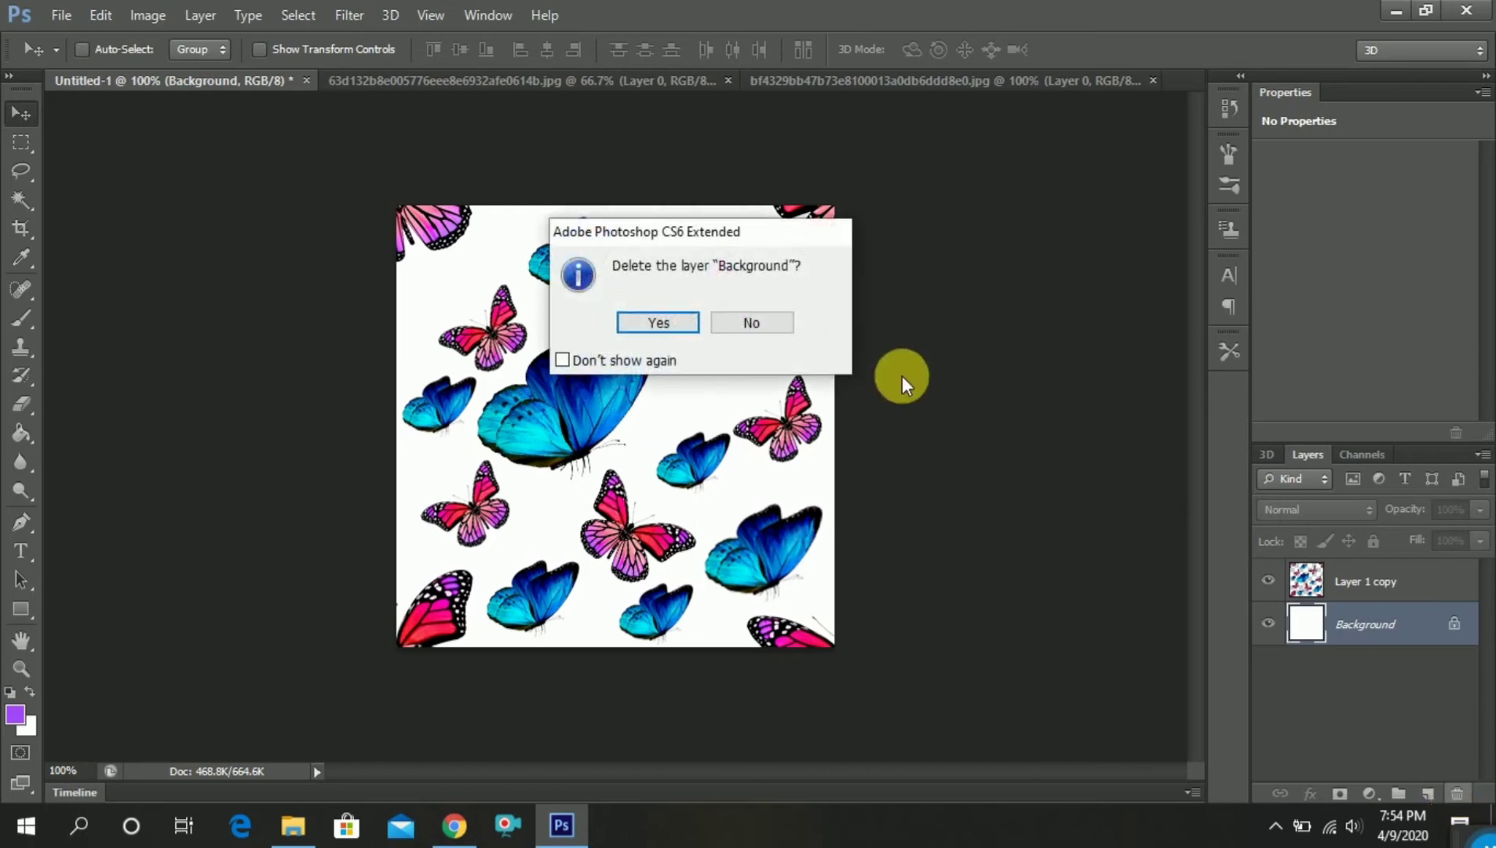
{"action": "left_click", "coordinate": [659, 322]}
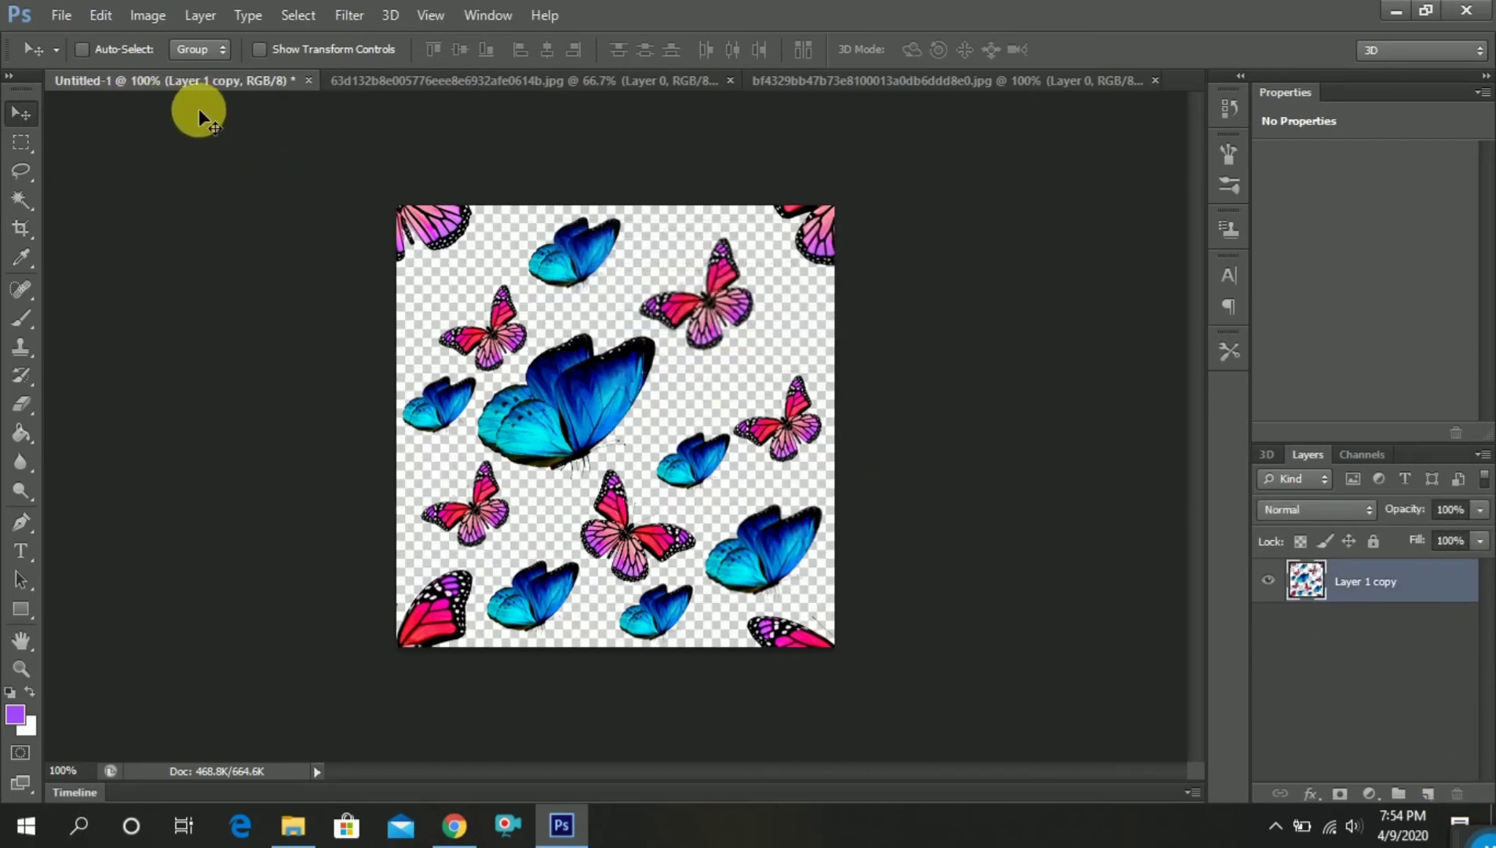
Define the merged butterfly tile as a new pattern, keeping the suggested name
{"action": "left_click", "coordinate": [61, 15]}
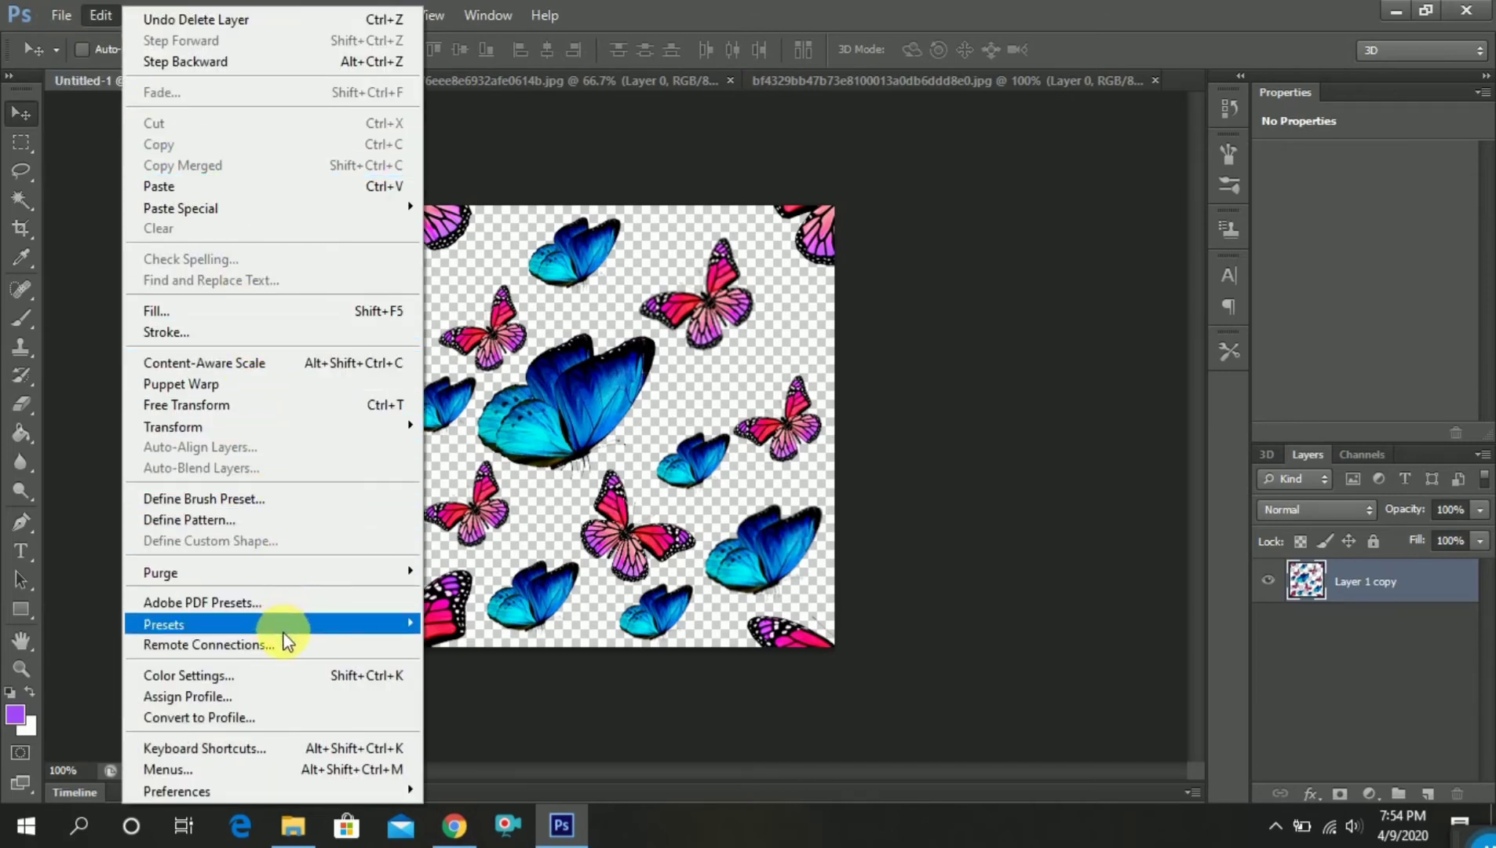
{"action": "left_click", "coordinate": [301, 518]}
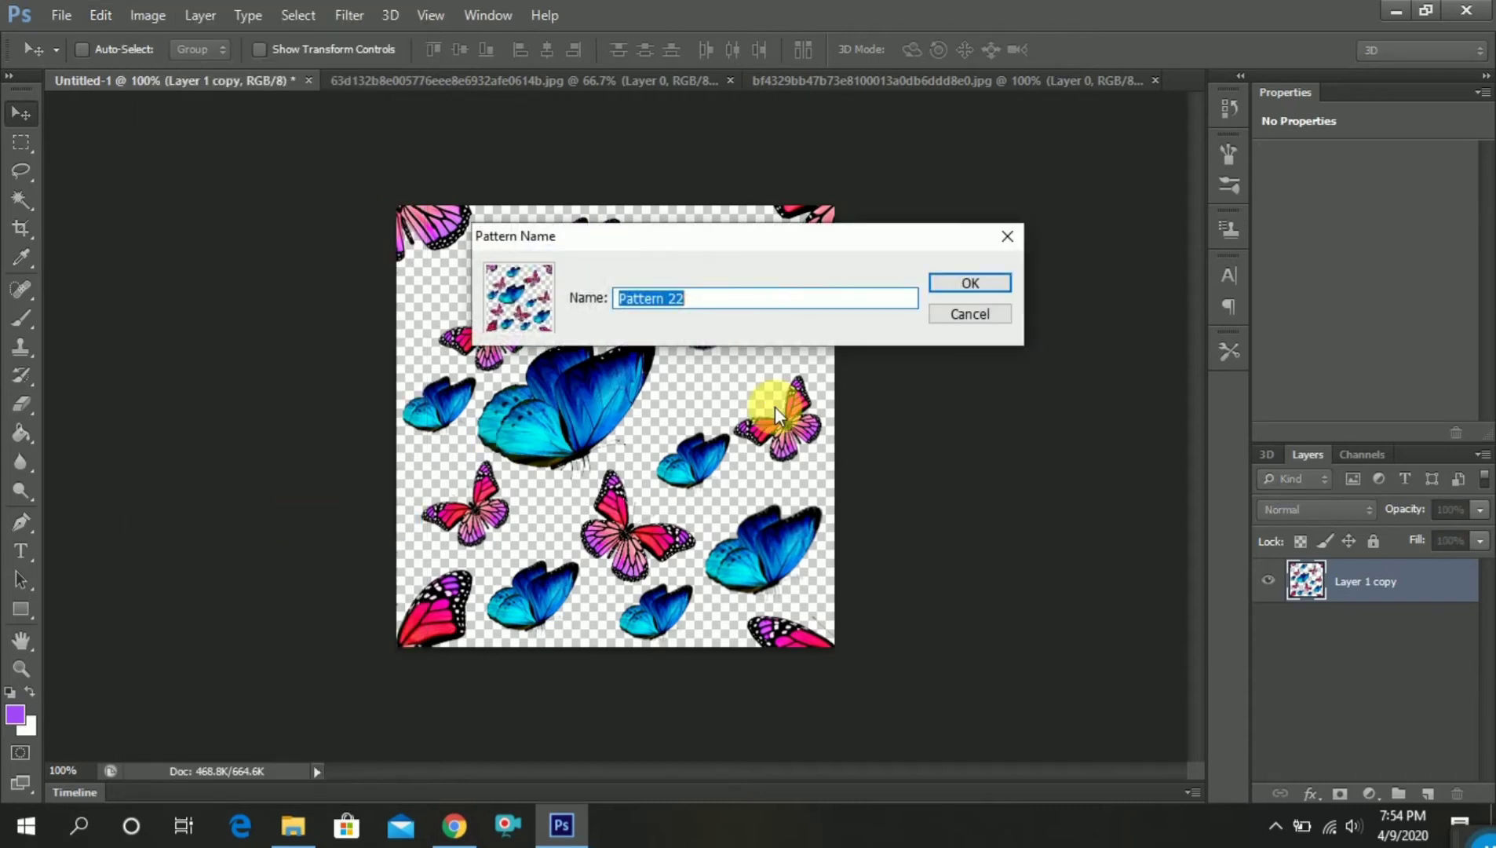
{"action": "left_click", "coordinate": [953, 296]}
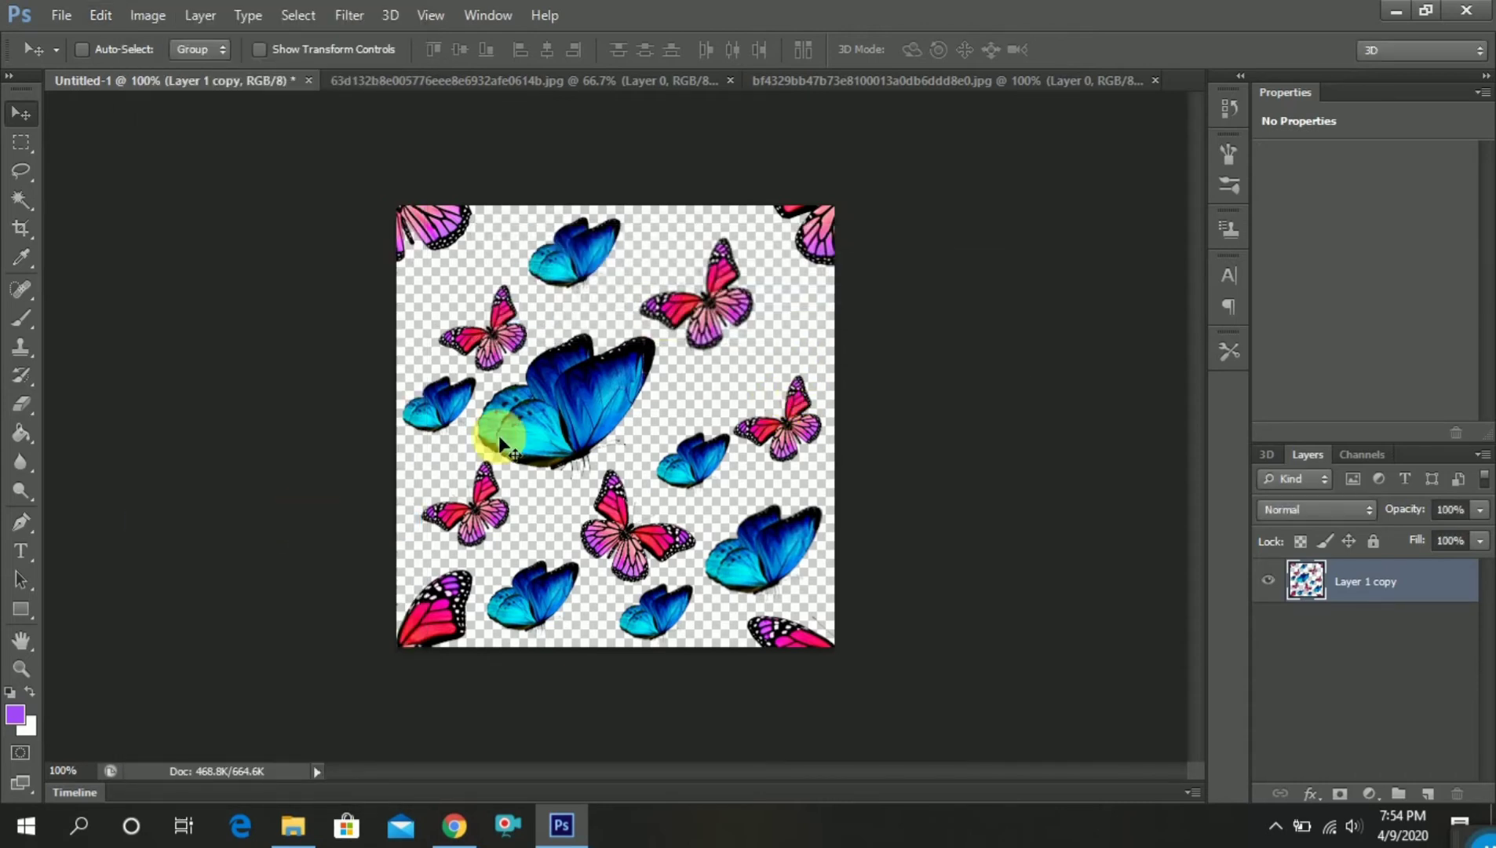
Close the butterfly tile document and both source butterfly images without saving changes
{"action": "left_click", "coordinate": [310, 81]}
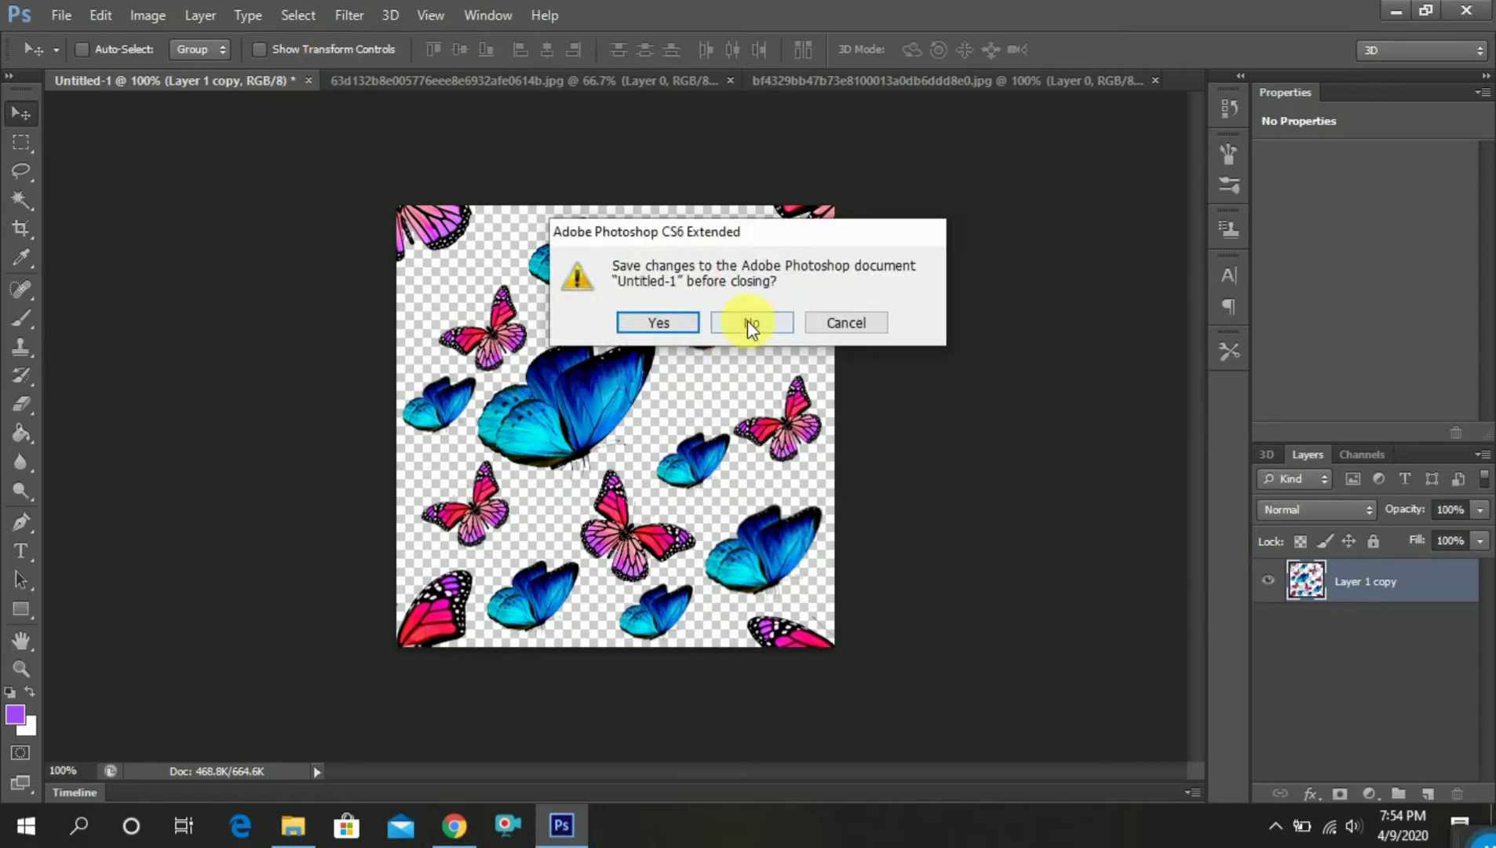
{"action": "left_click", "coordinate": [749, 322]}
{"action": "left_click", "coordinate": [461, 81]}
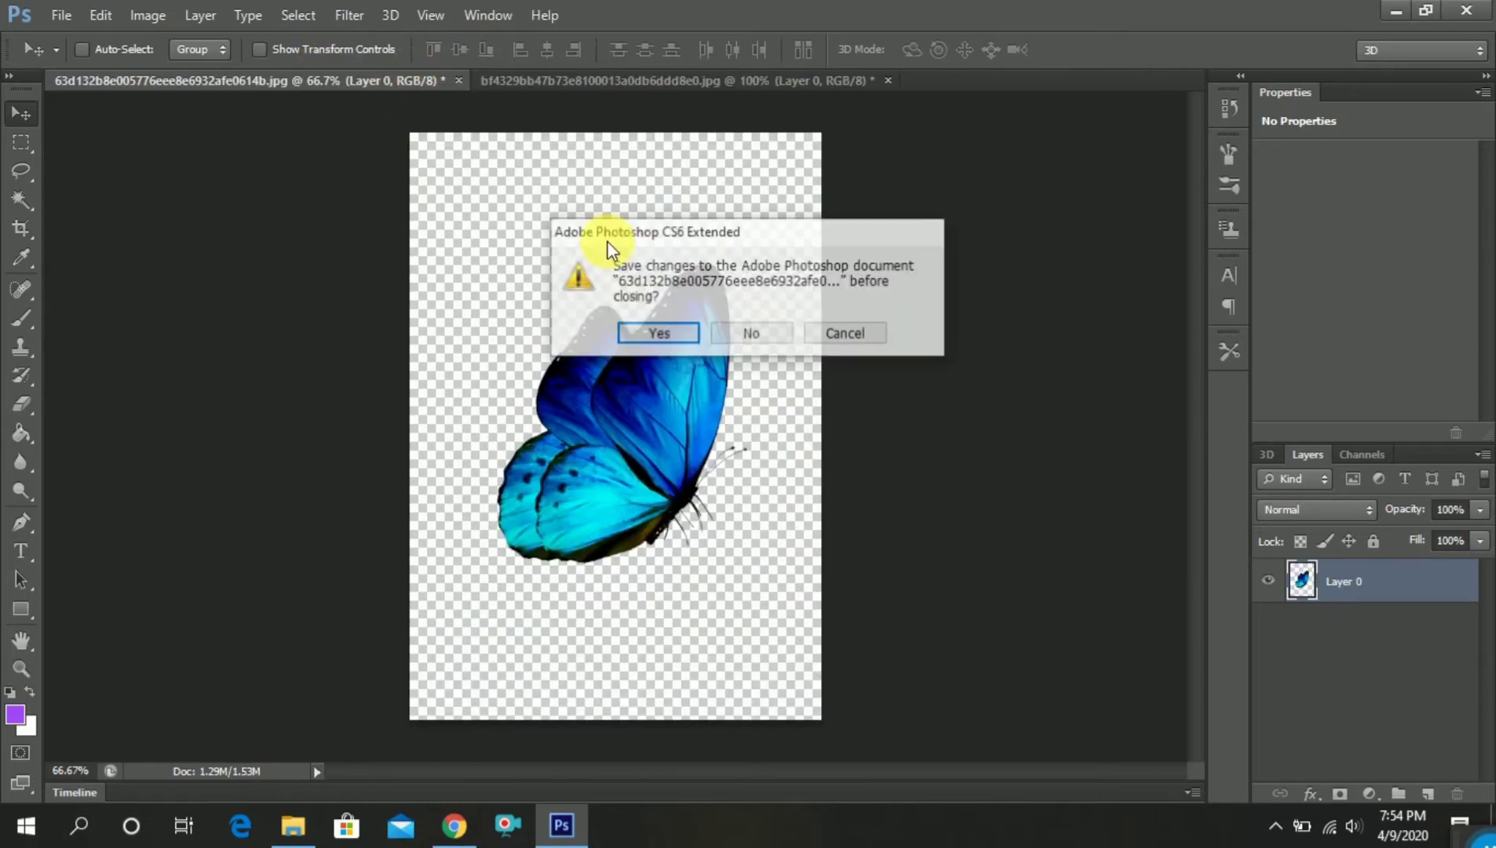
{"action": "left_click", "coordinate": [752, 328]}
{"action": "left_click", "coordinate": [462, 81]}
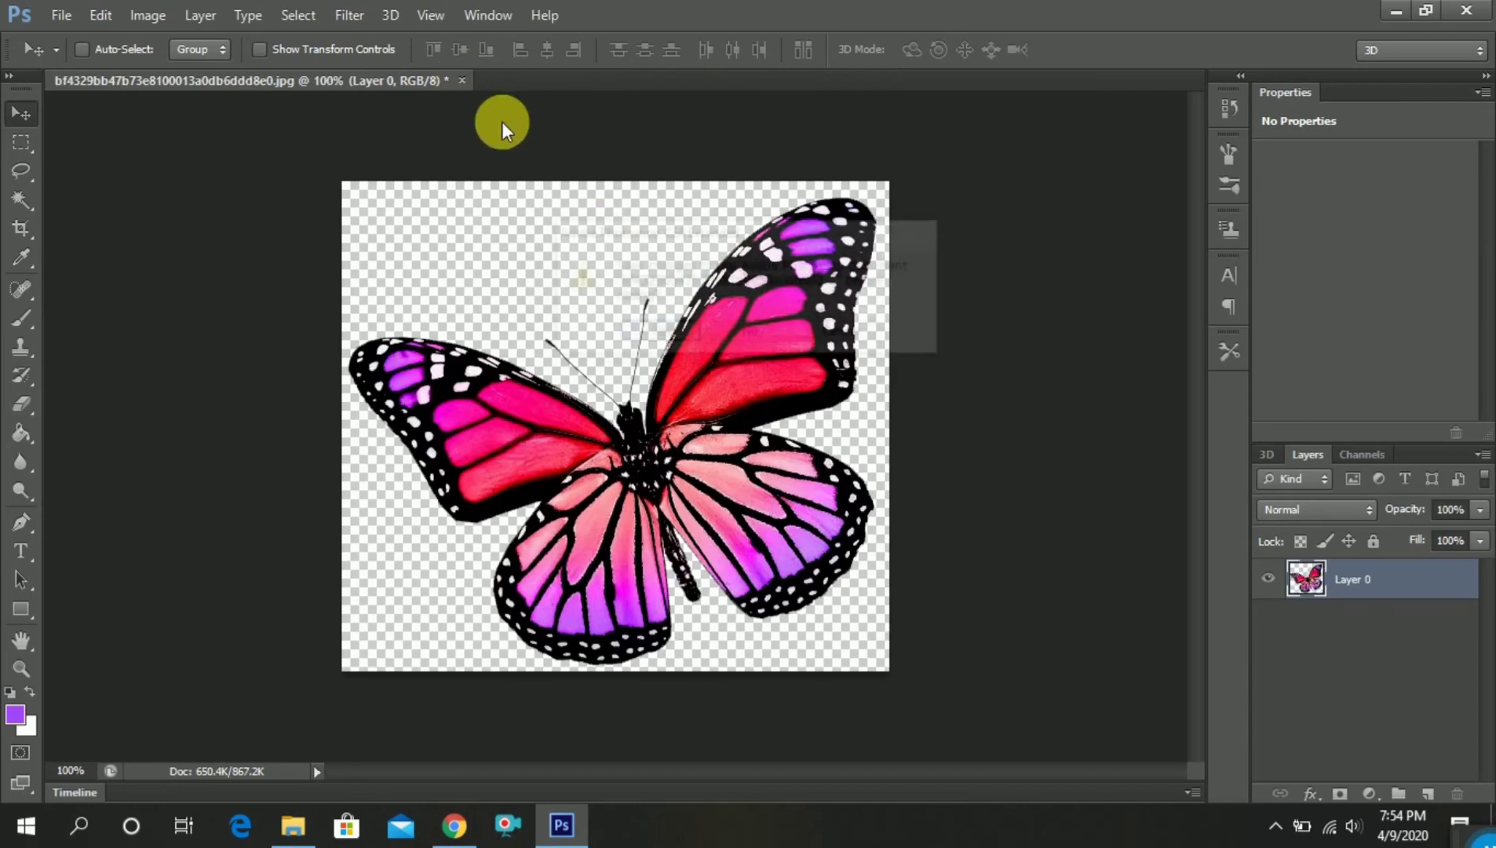
{"action": "left_click", "coordinate": [732, 336]}
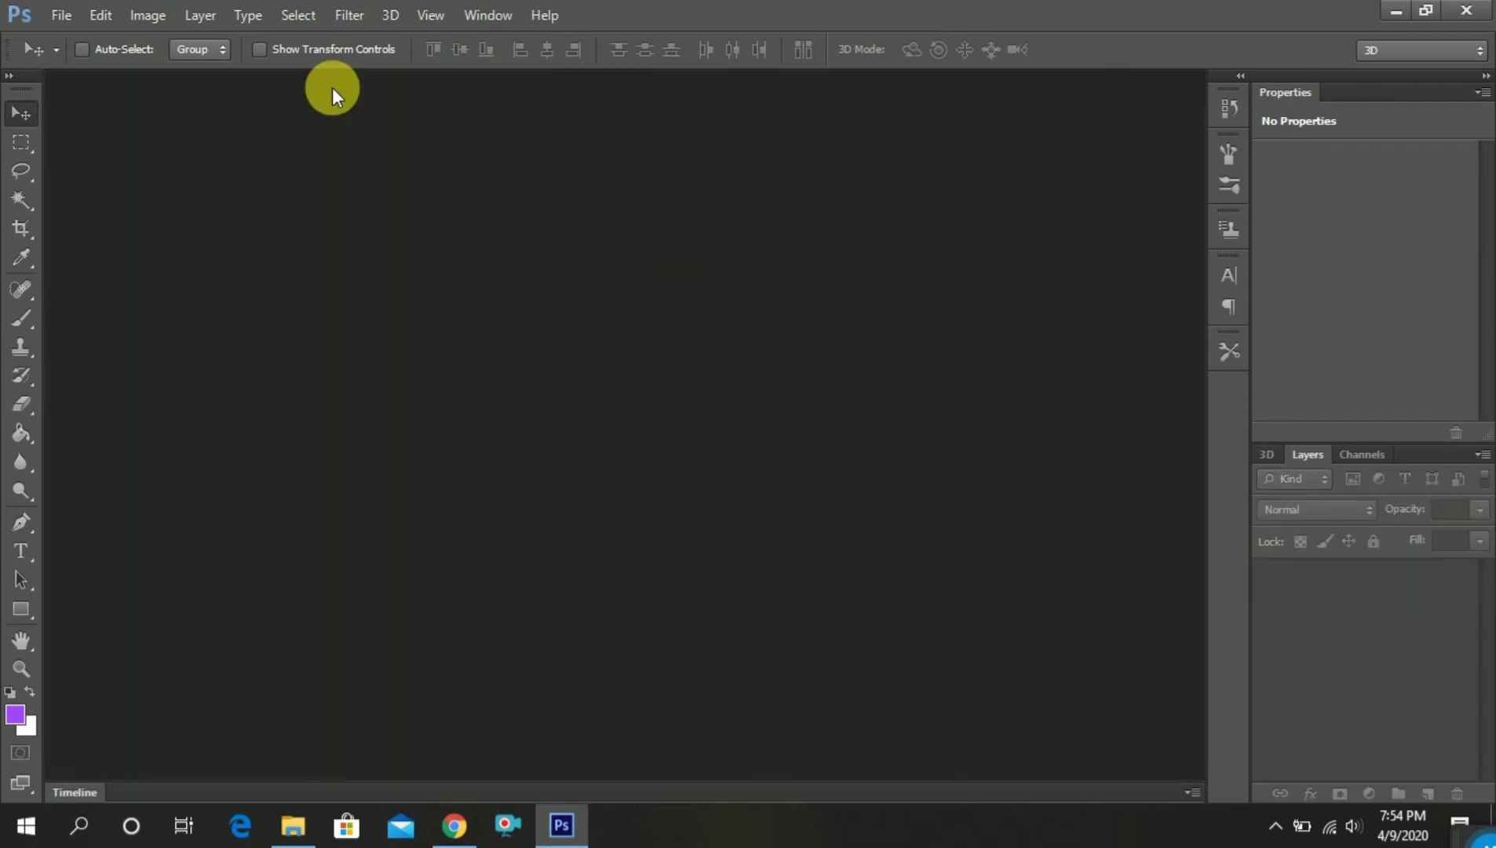
Create a new RGB document 1927 pixels wide and 1500 pixels high with a white background
{"action": "left_click", "coordinate": [60, 15]}
{"action": "left_click", "coordinate": [83, 37]}
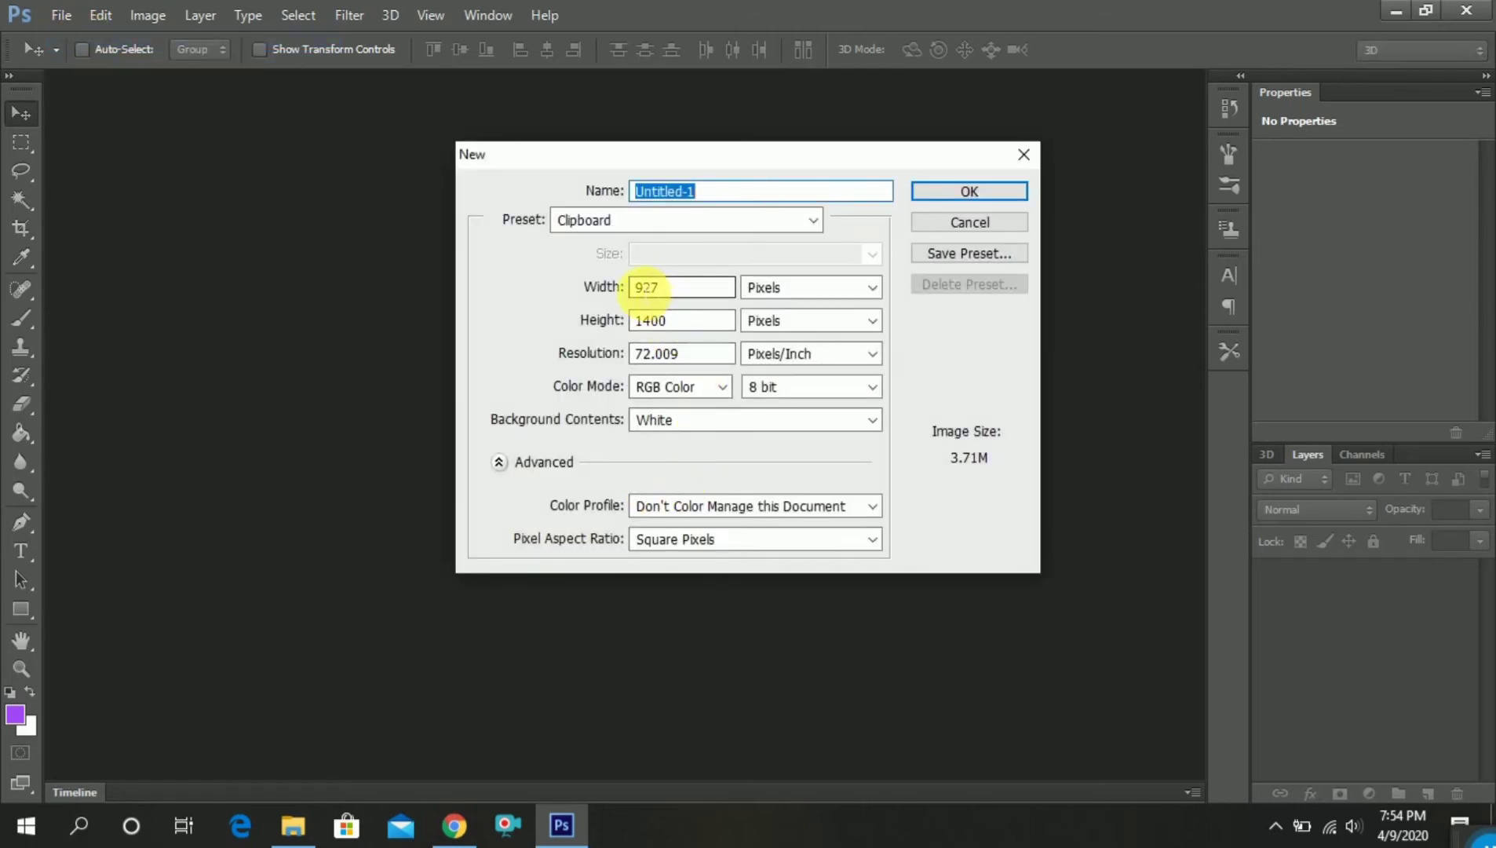
{"action": "left_click", "coordinate": [642, 287]}
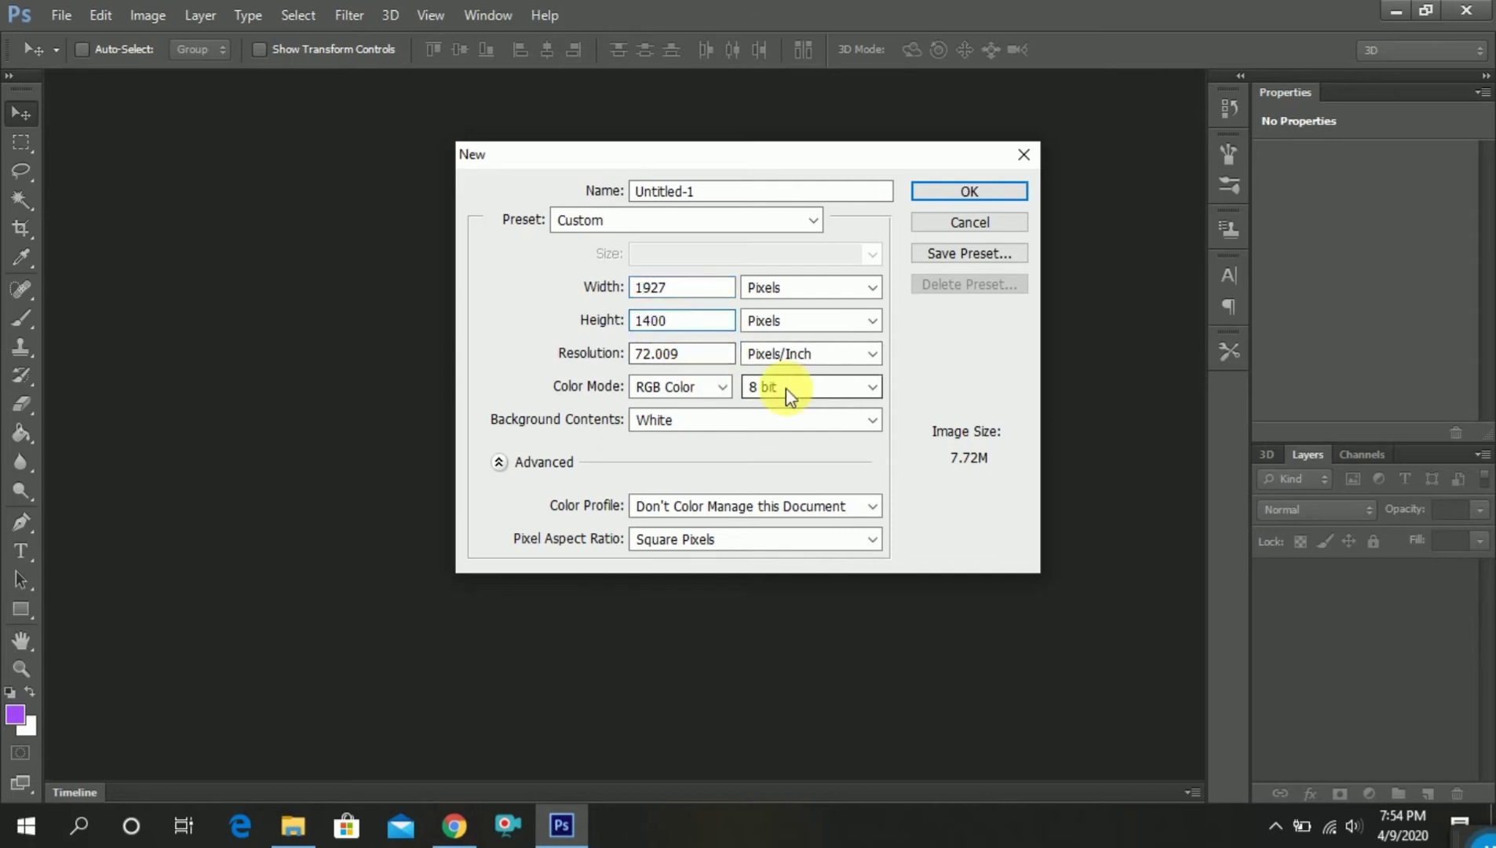
{"action": "type", "text": "5"}
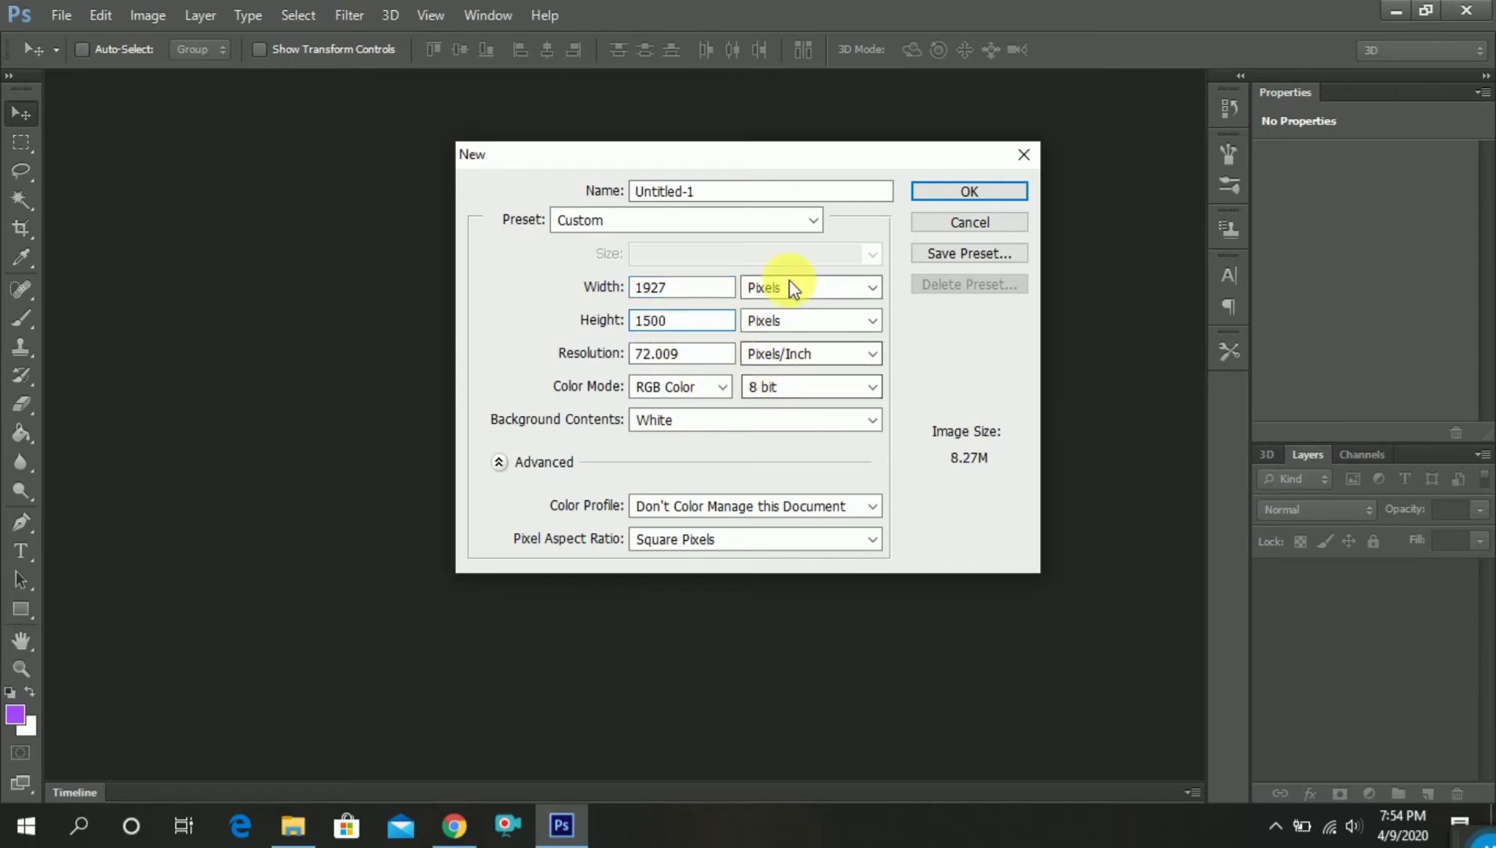
{"action": "left_click", "coordinate": [955, 190]}
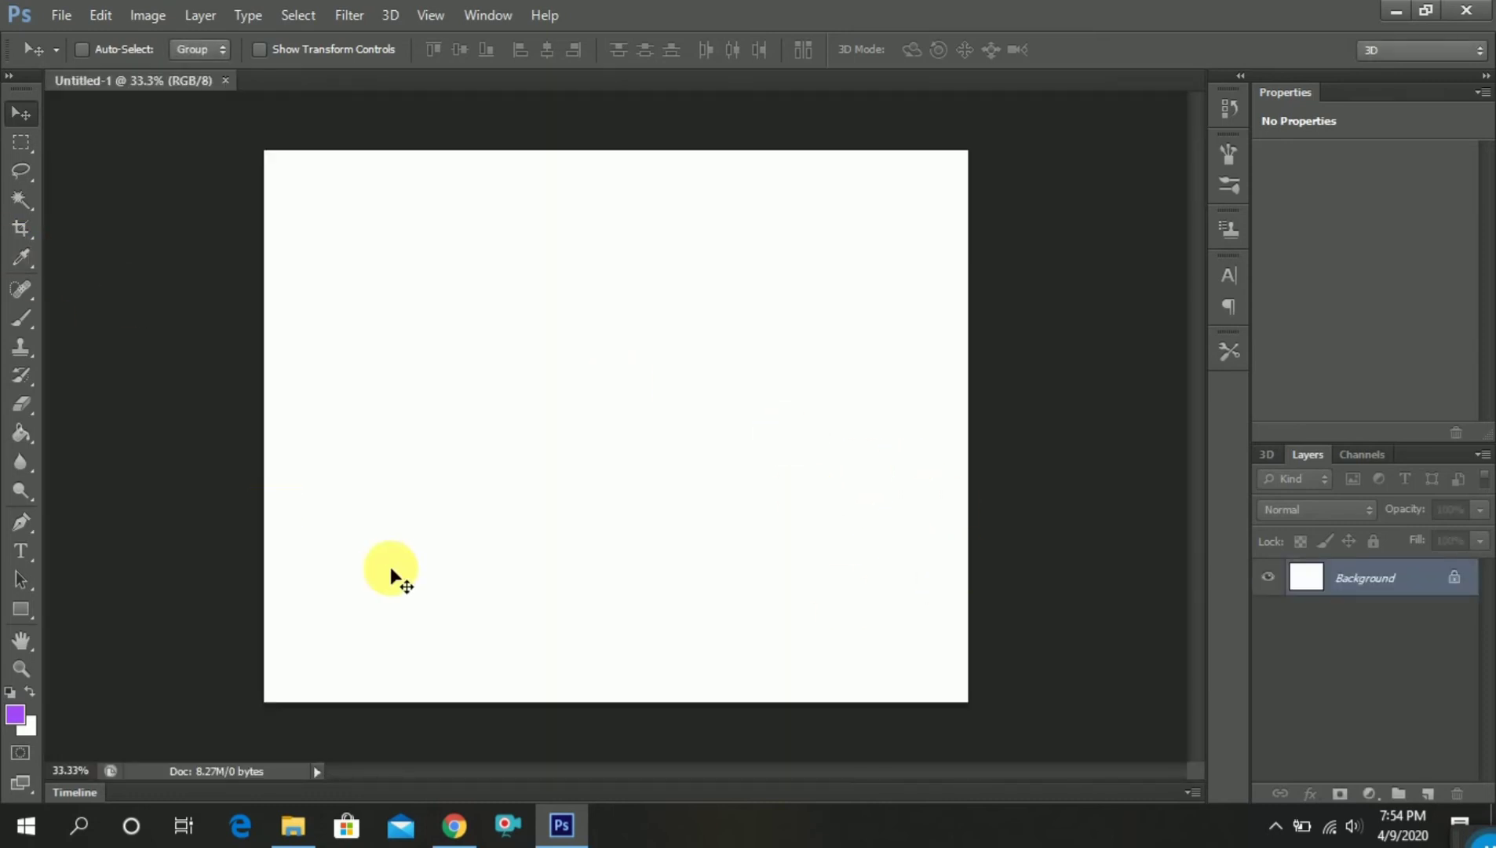
Set the Paint Bucket to fill with a pattern and choose the newly defined butterfly pattern, the last one in the list
{"action": "key", "text": "e"}
{"action": "left_click", "coordinate": [25, 431]}
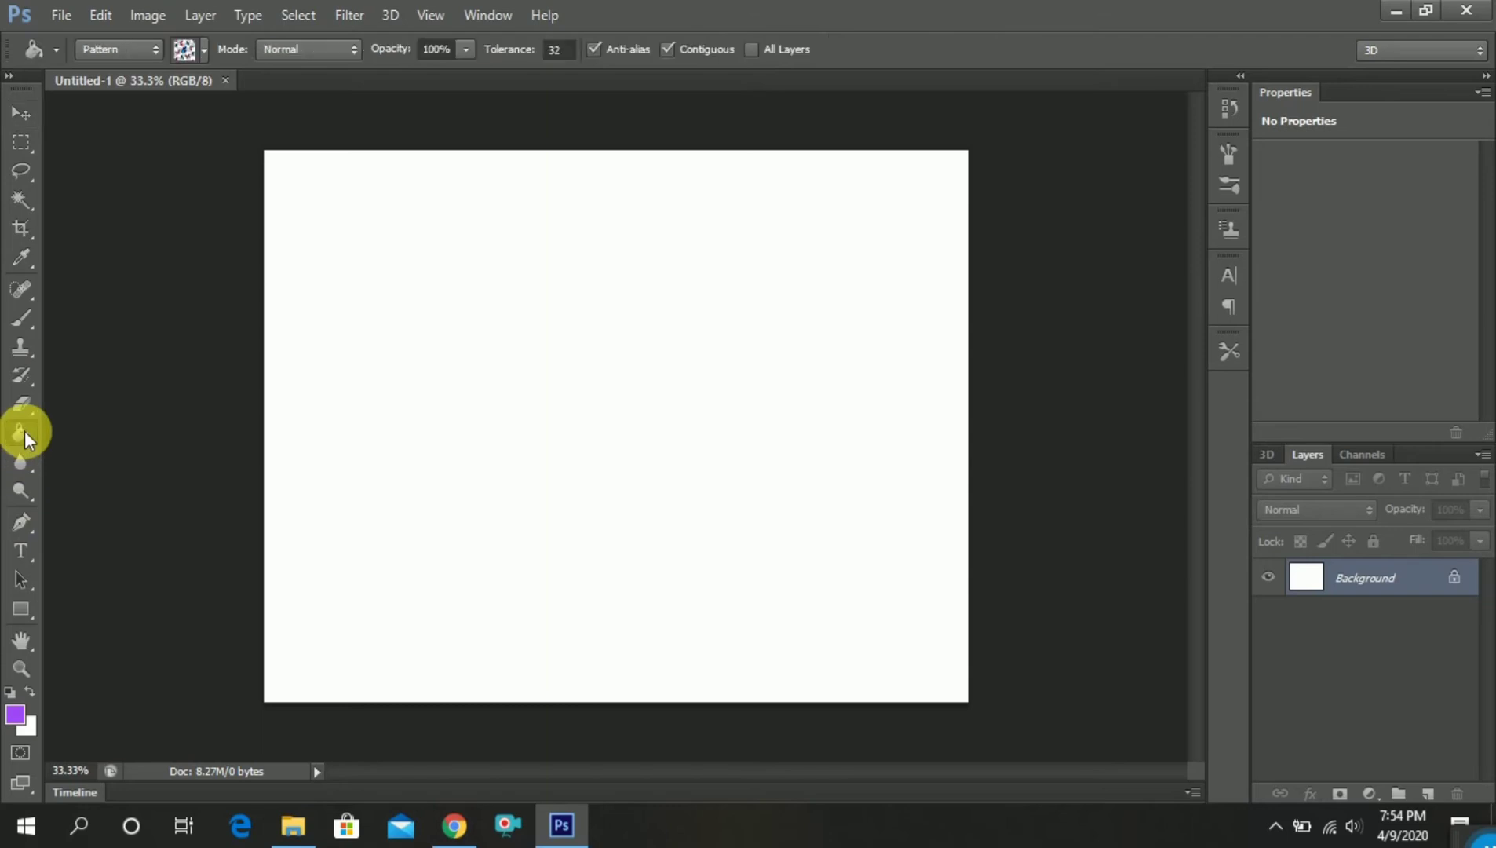
{"action": "left_click", "coordinate": [154, 47]}
{"action": "left_click", "coordinate": [112, 90]}
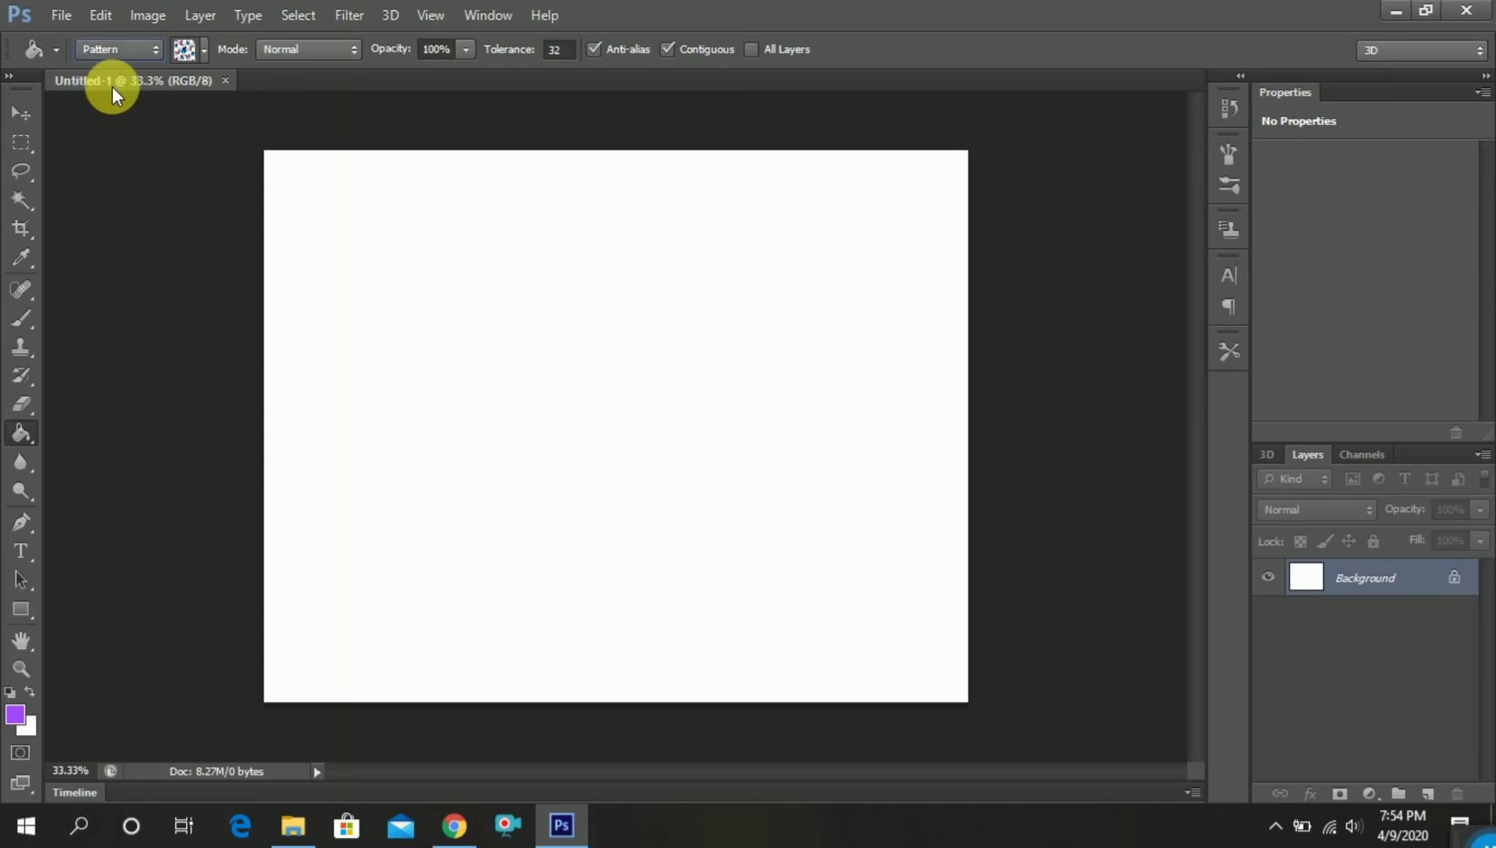
{"action": "left_click", "coordinate": [205, 49]}
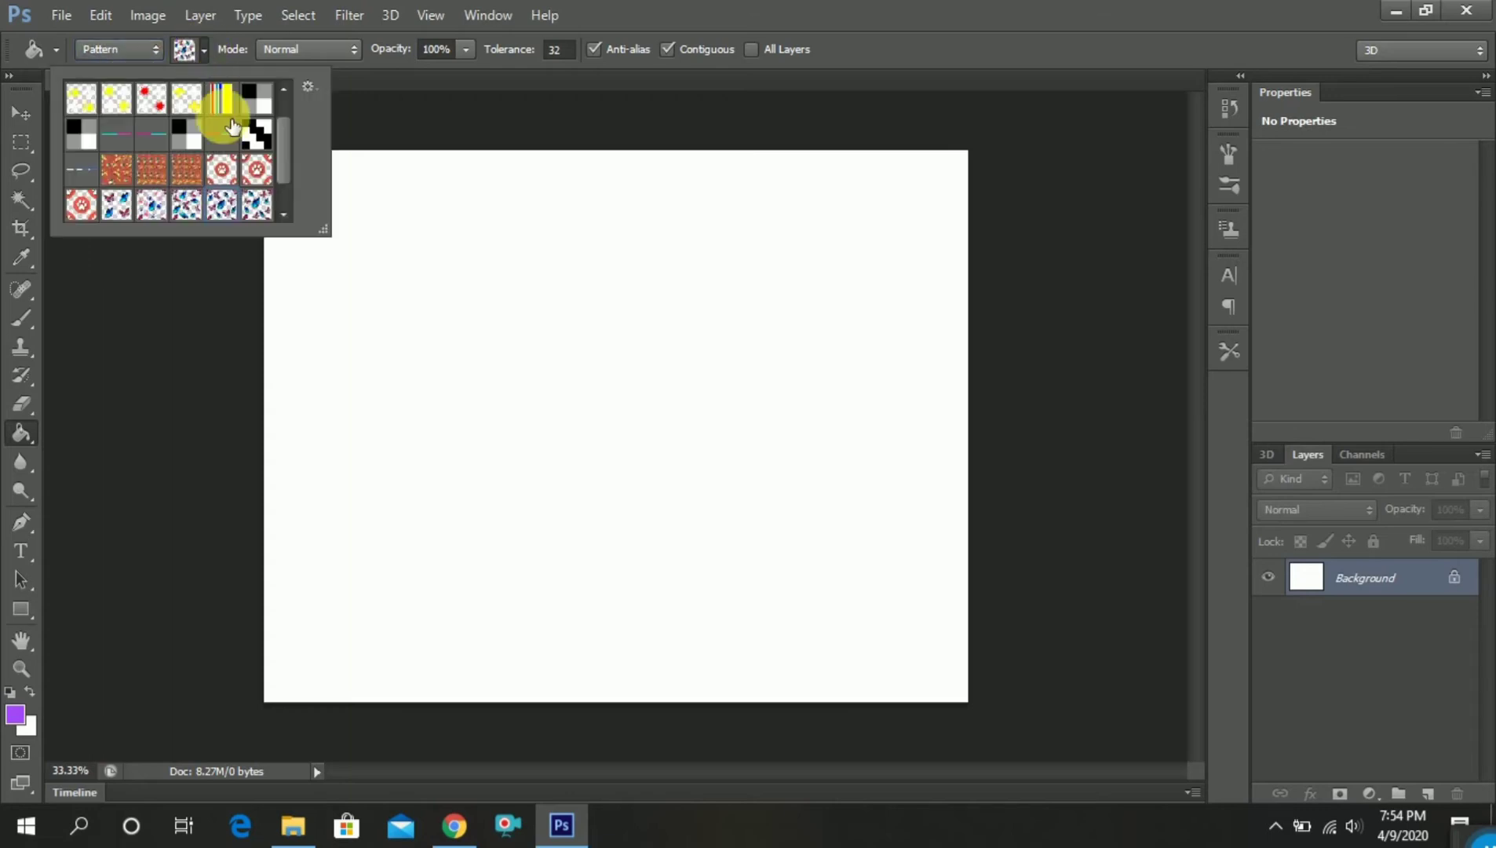
{"action": "scroll", "coordinate": [256, 204], "scroll_direction": "down", "scroll_amount": 1}
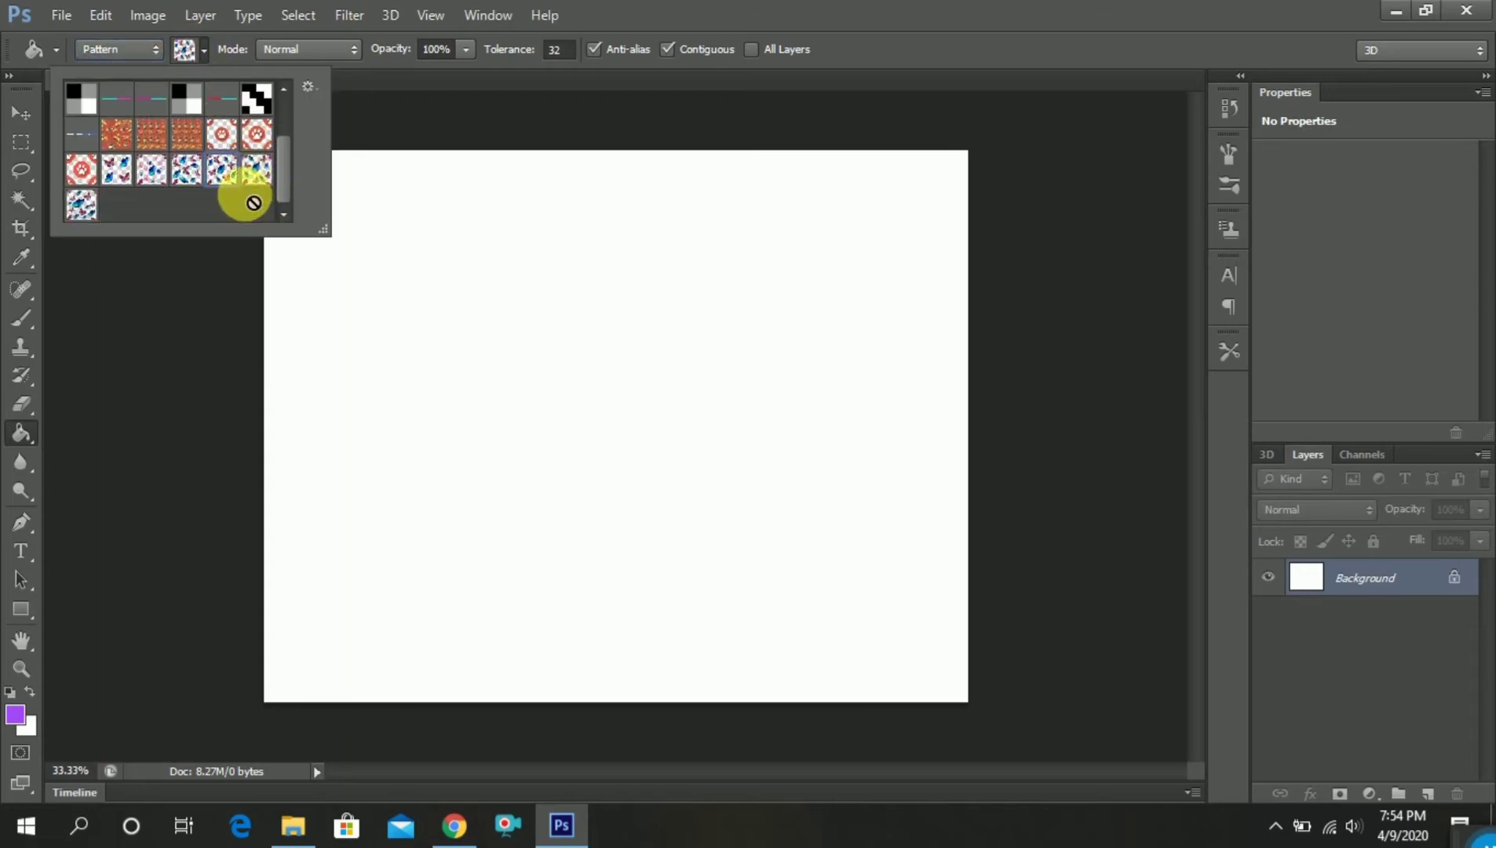
{"action": "left_click", "coordinate": [87, 206]}
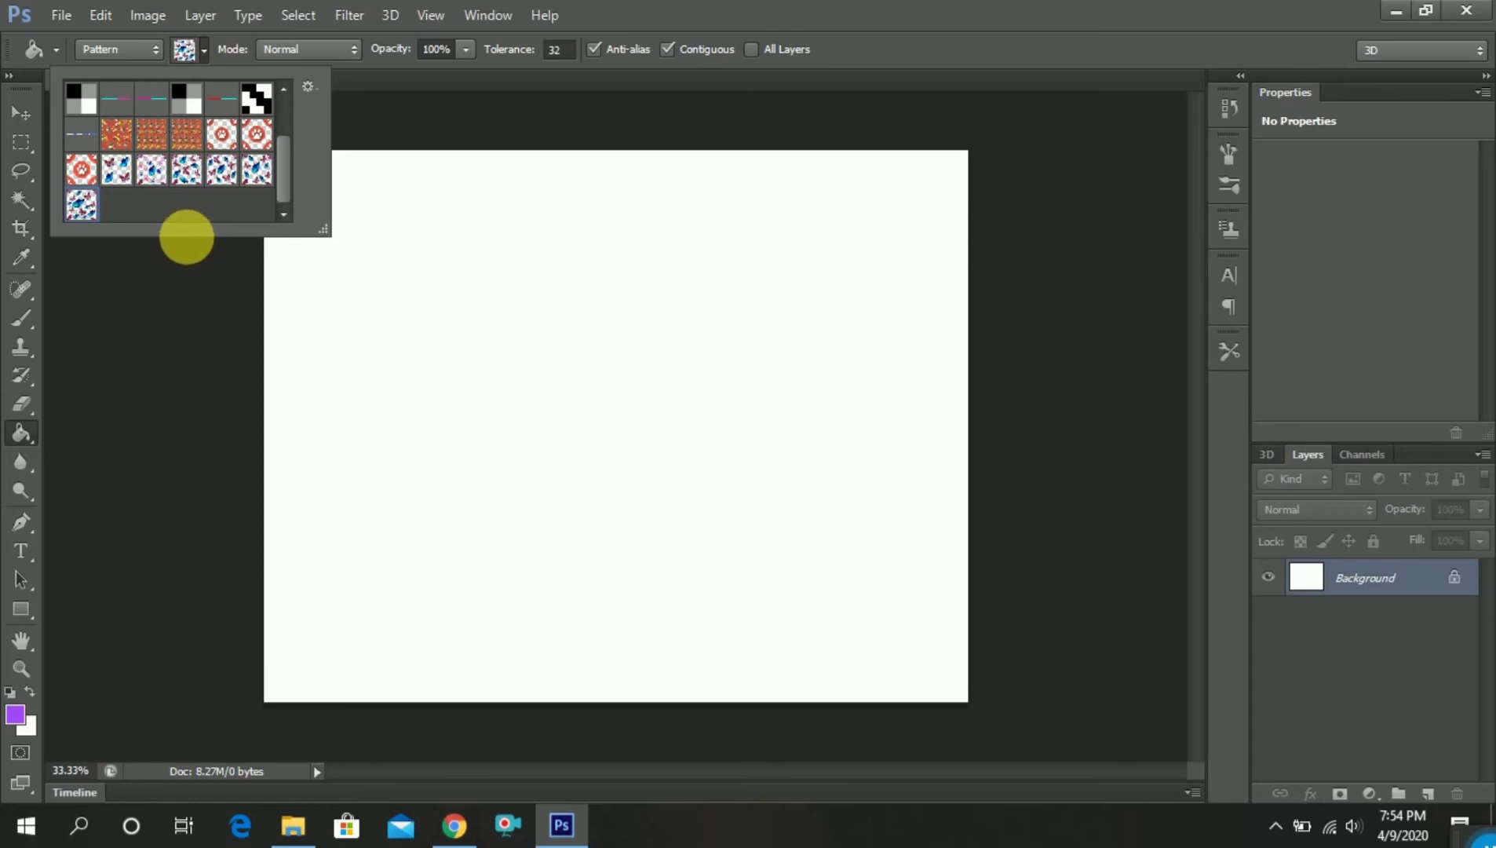
{"action": "left_click", "coordinate": [205, 48]}
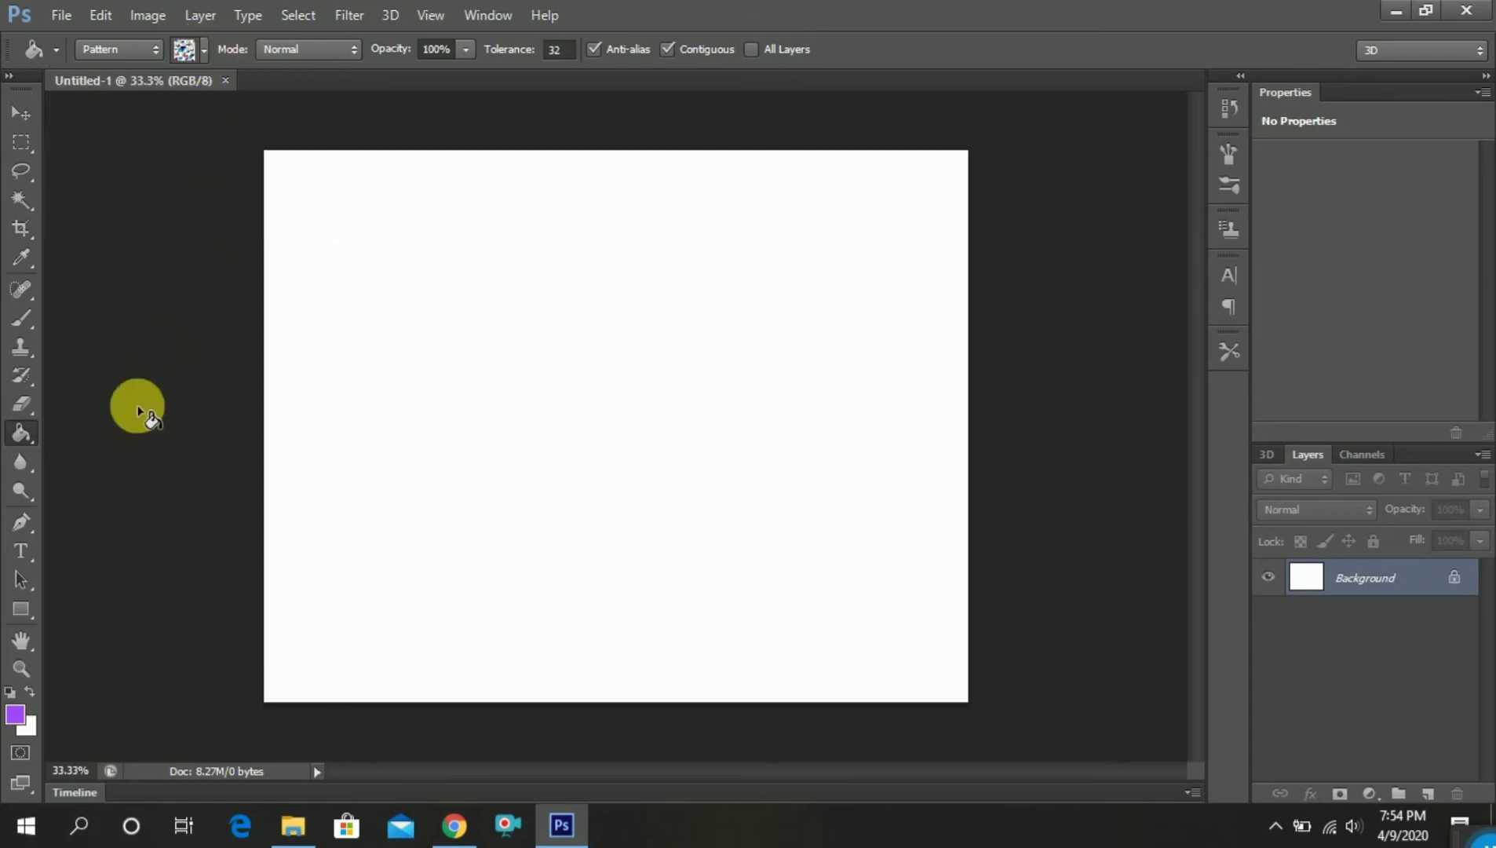
Keep purple a448f9 as the foreground color and convert the Background into an ordinary layer named Layer 0
{"action": "left_click", "coordinate": [14, 730]}
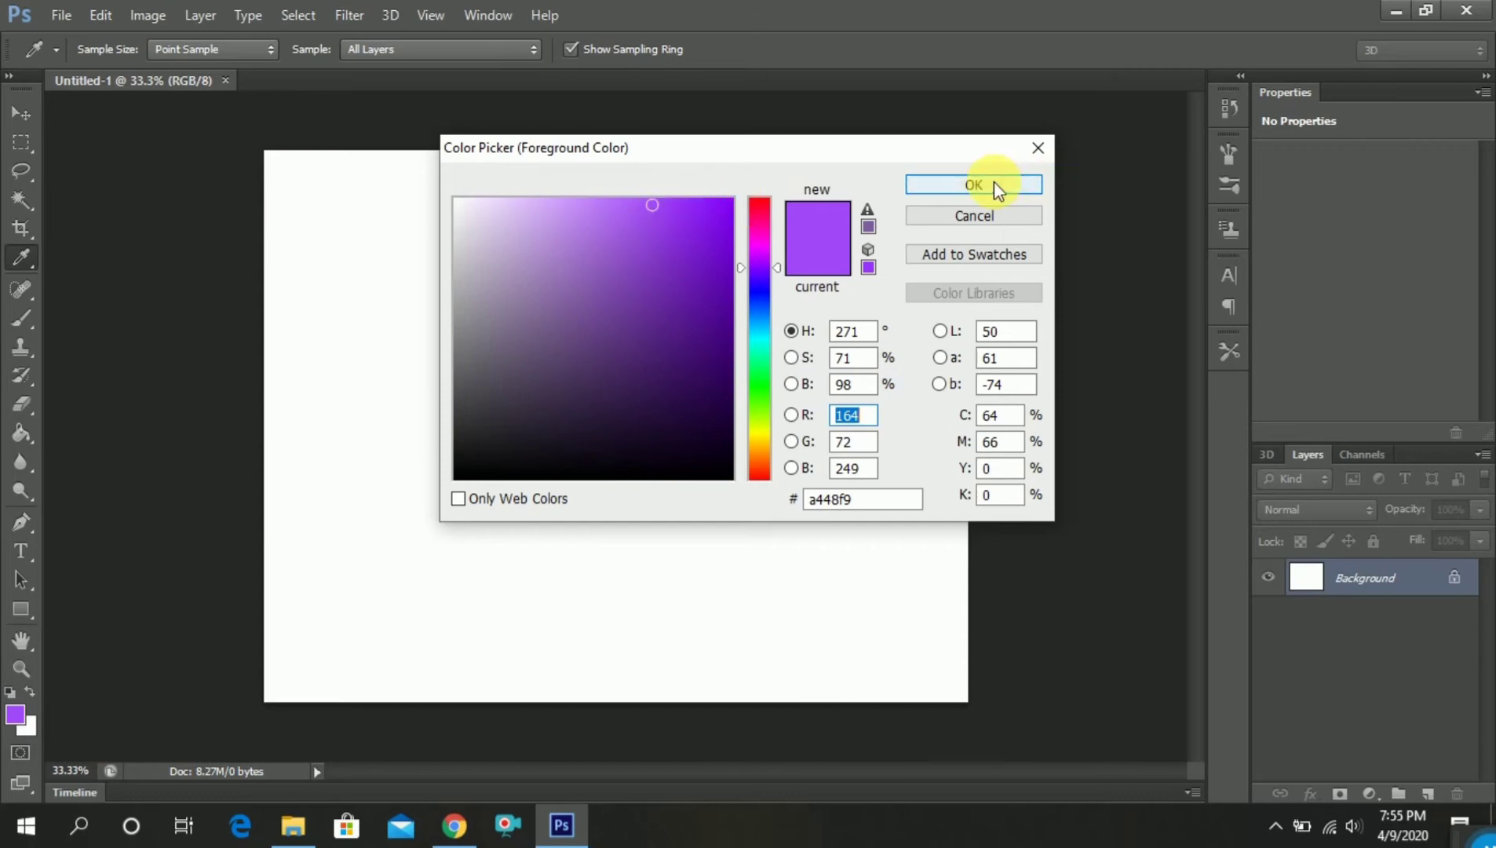
{"action": "left_click", "coordinate": [973, 184]}
{"action": "double_click", "coordinate": [1350, 582]}
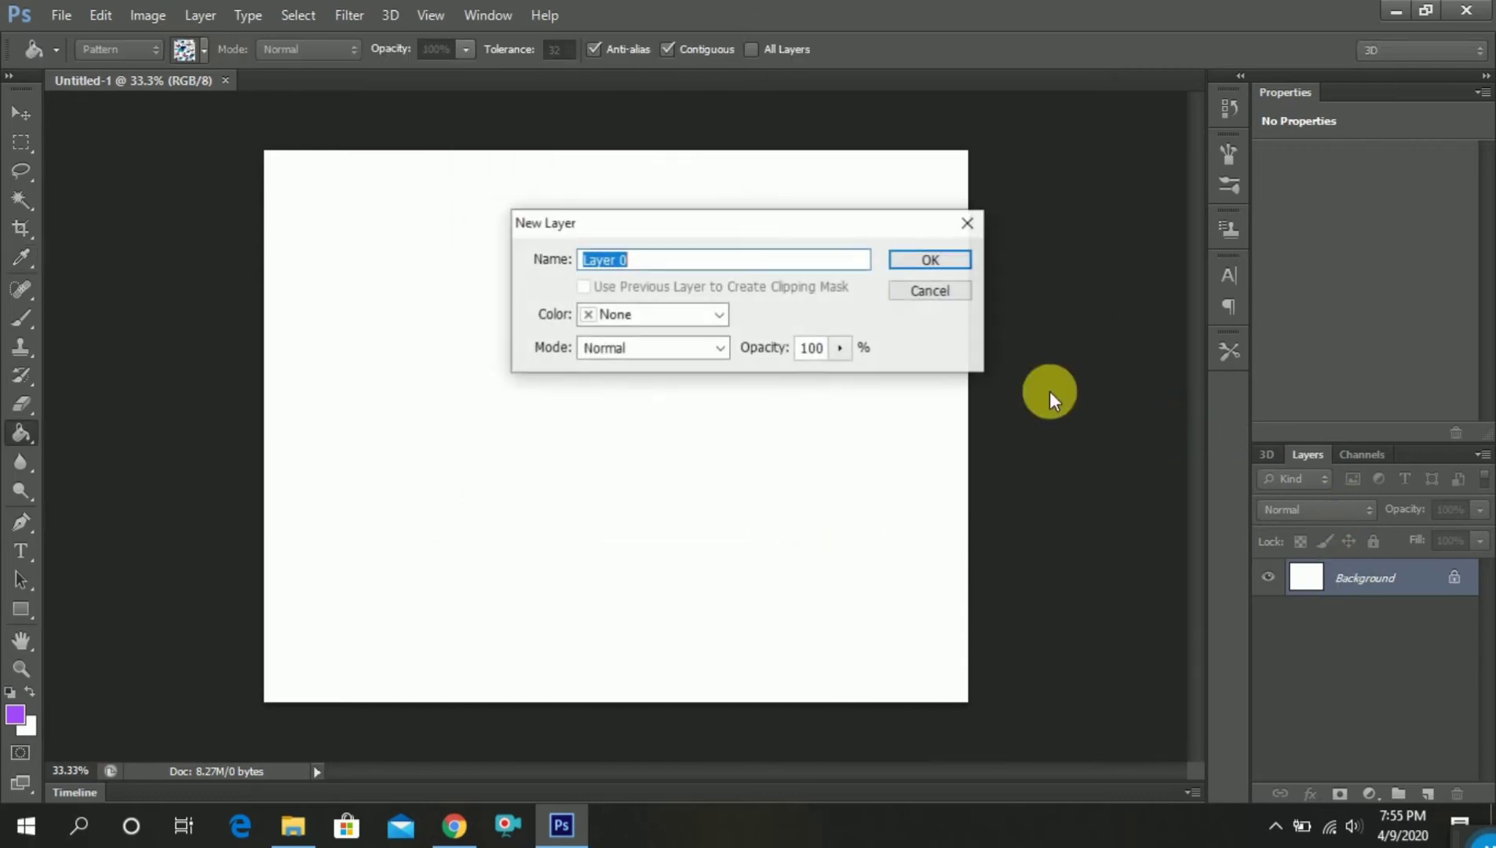
{"action": "left_click", "coordinate": [926, 260]}
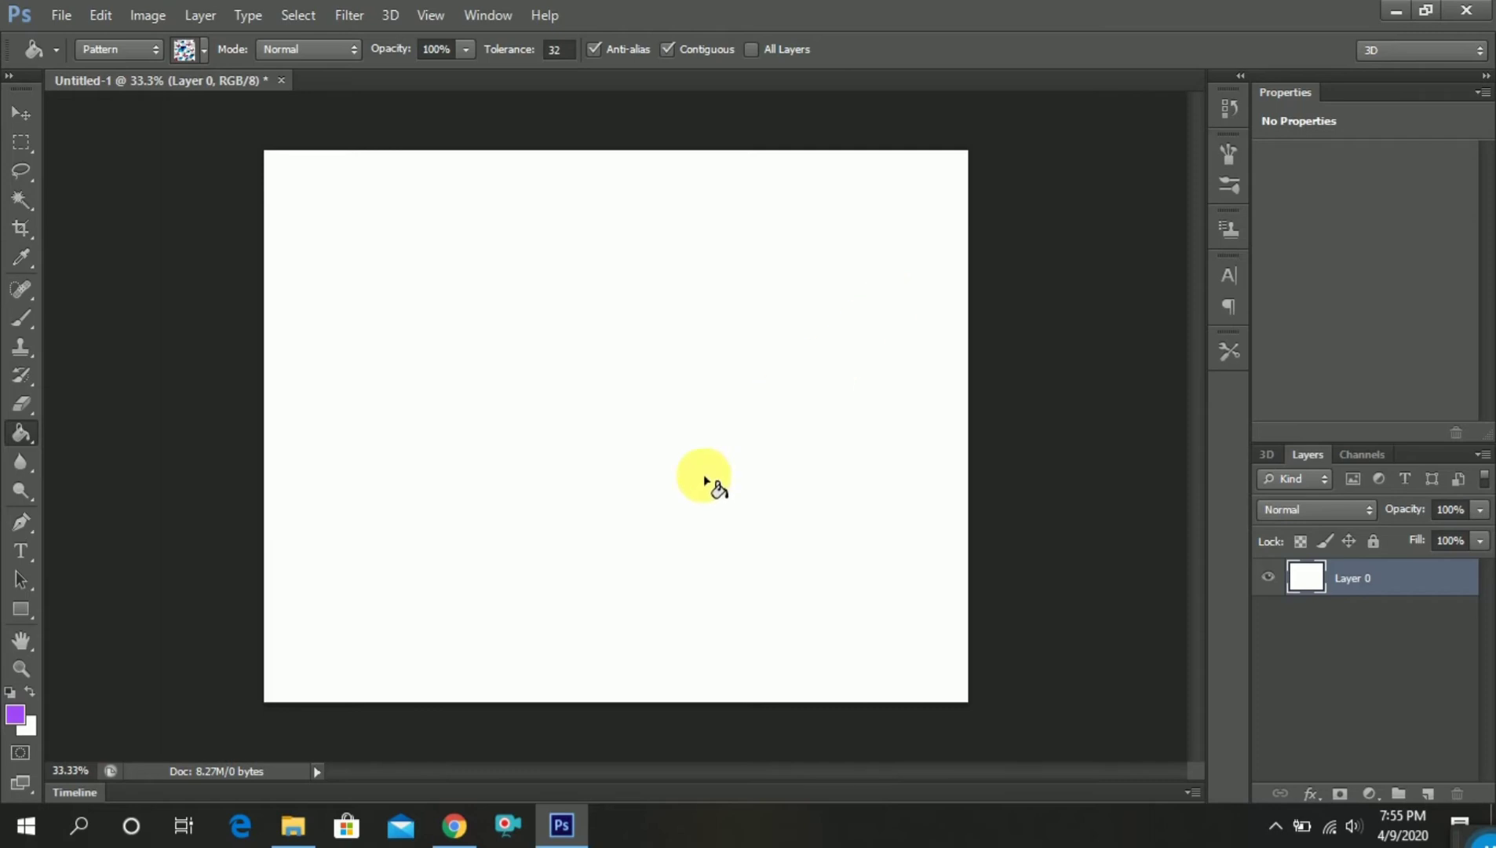
Fill Layer 0 with the purple foreground color, and cover it with the repeating butterfly pattern
{"action": "left_click", "coordinate": [622, 491]}
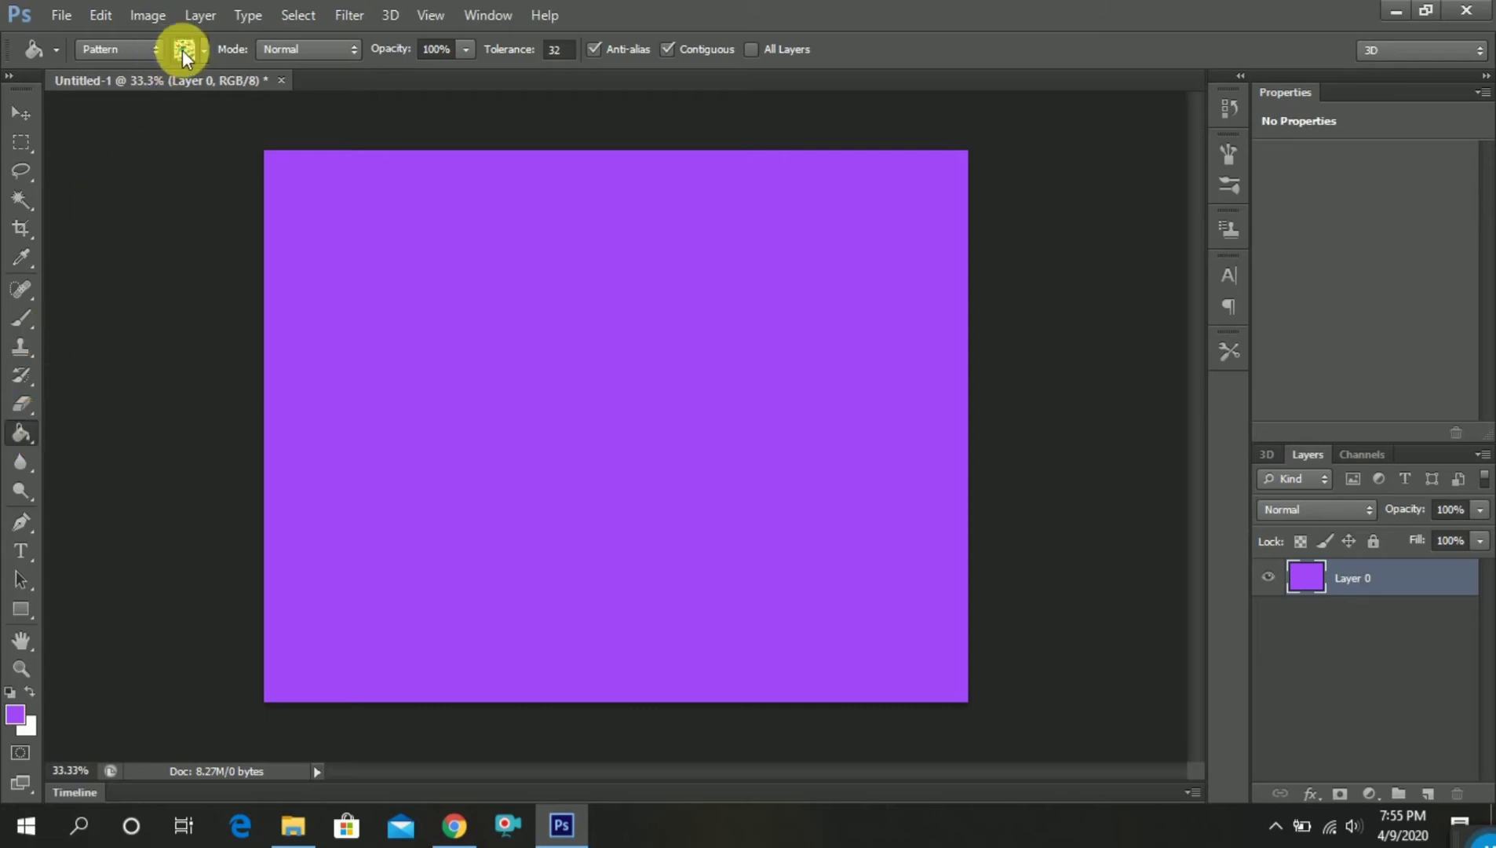
{"action": "left_click", "coordinate": [554, 424]}
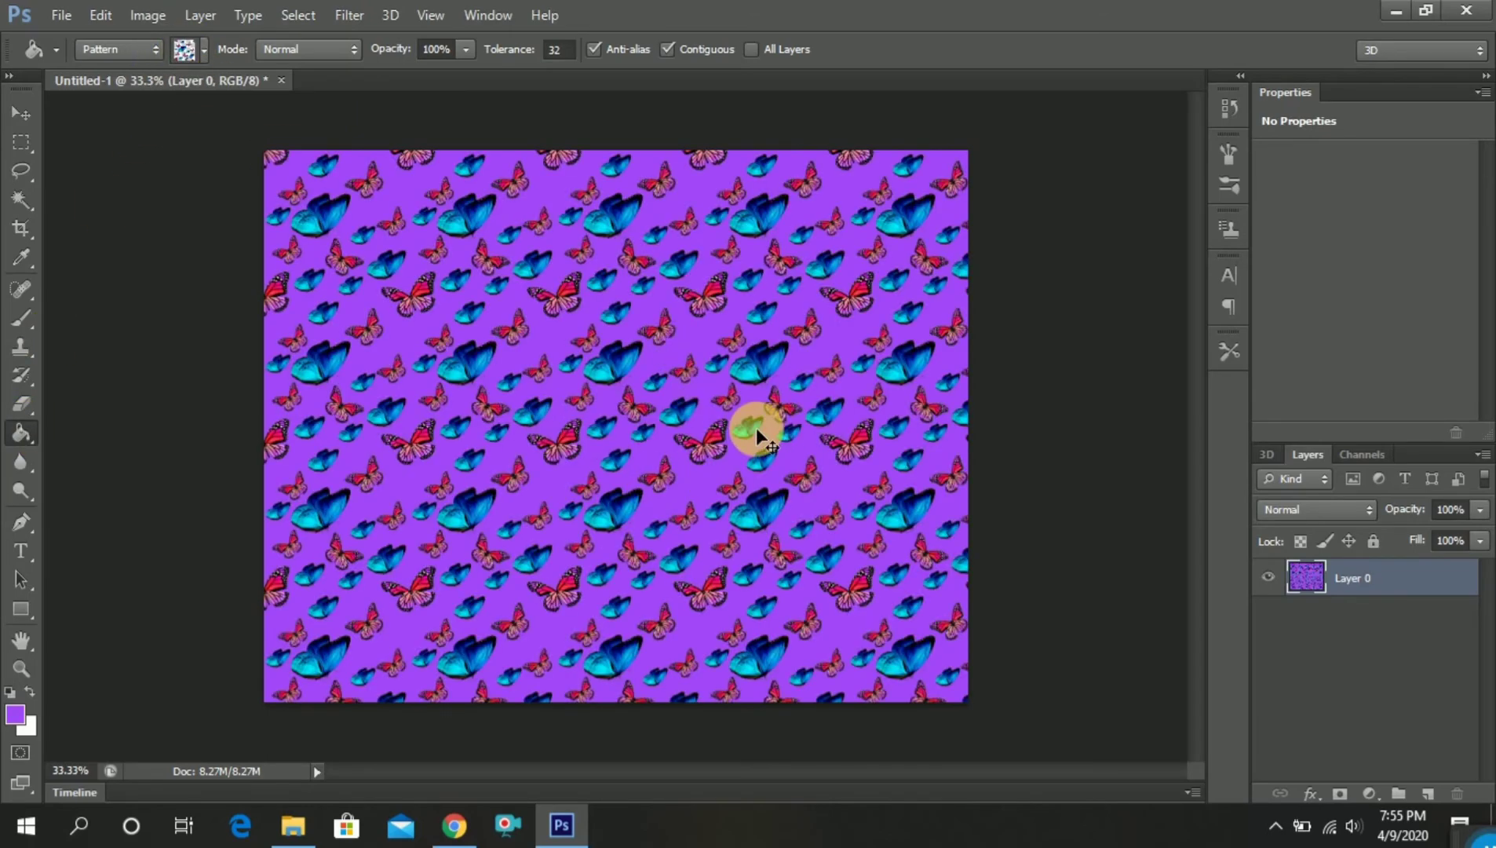
{"action": "scroll", "coordinate": [756, 427], "scroll_direction": "up", "scroll_amount": 1}
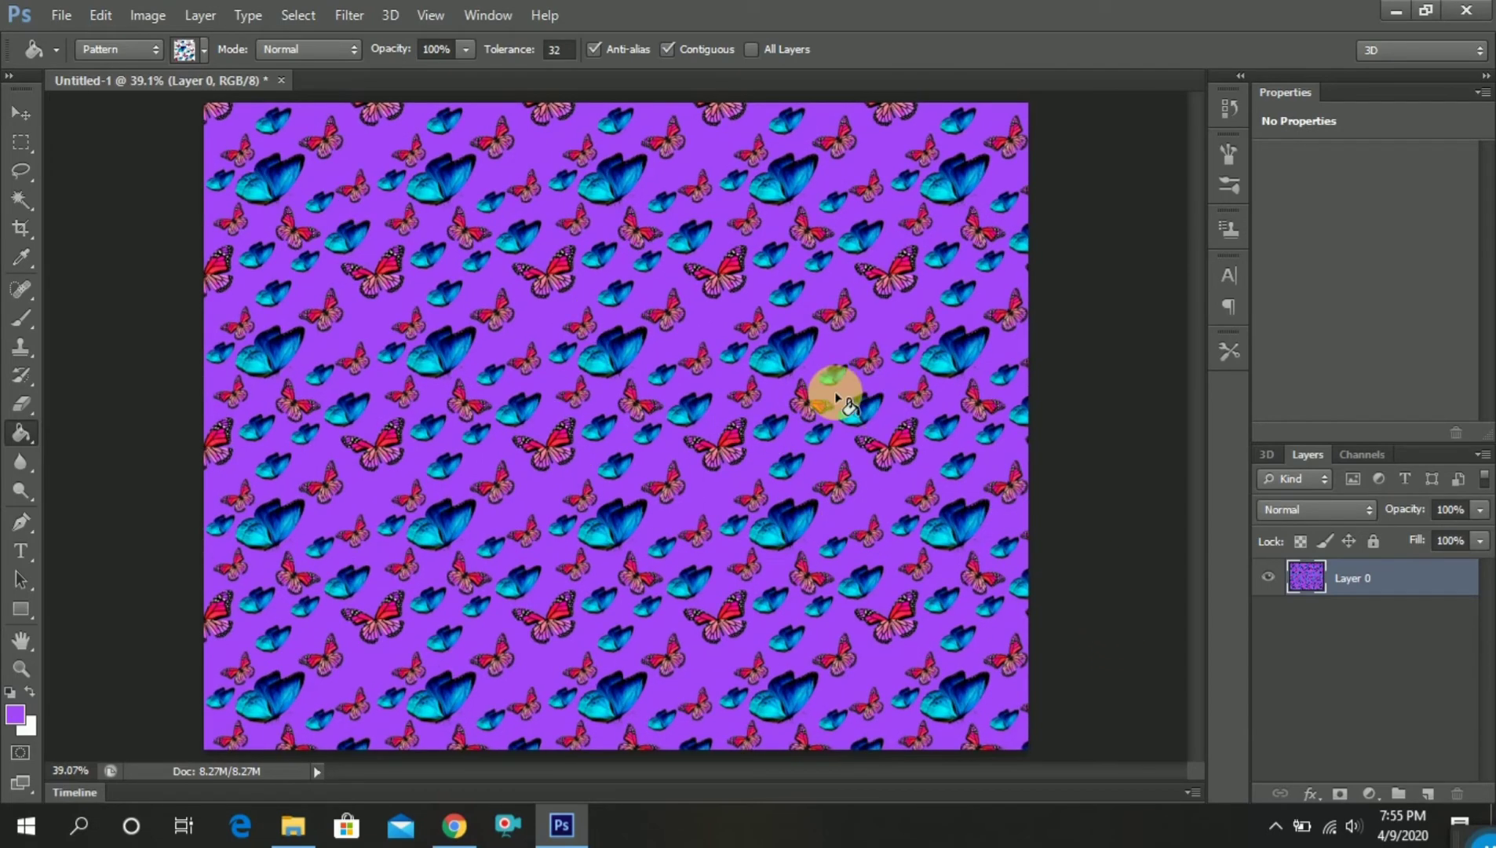
Open the long-sleeved dress drawing 56bad43c867cf3b3118fadaa7b8fc4f3 from the research folder
{"action": "left_click", "coordinate": [62, 16]}
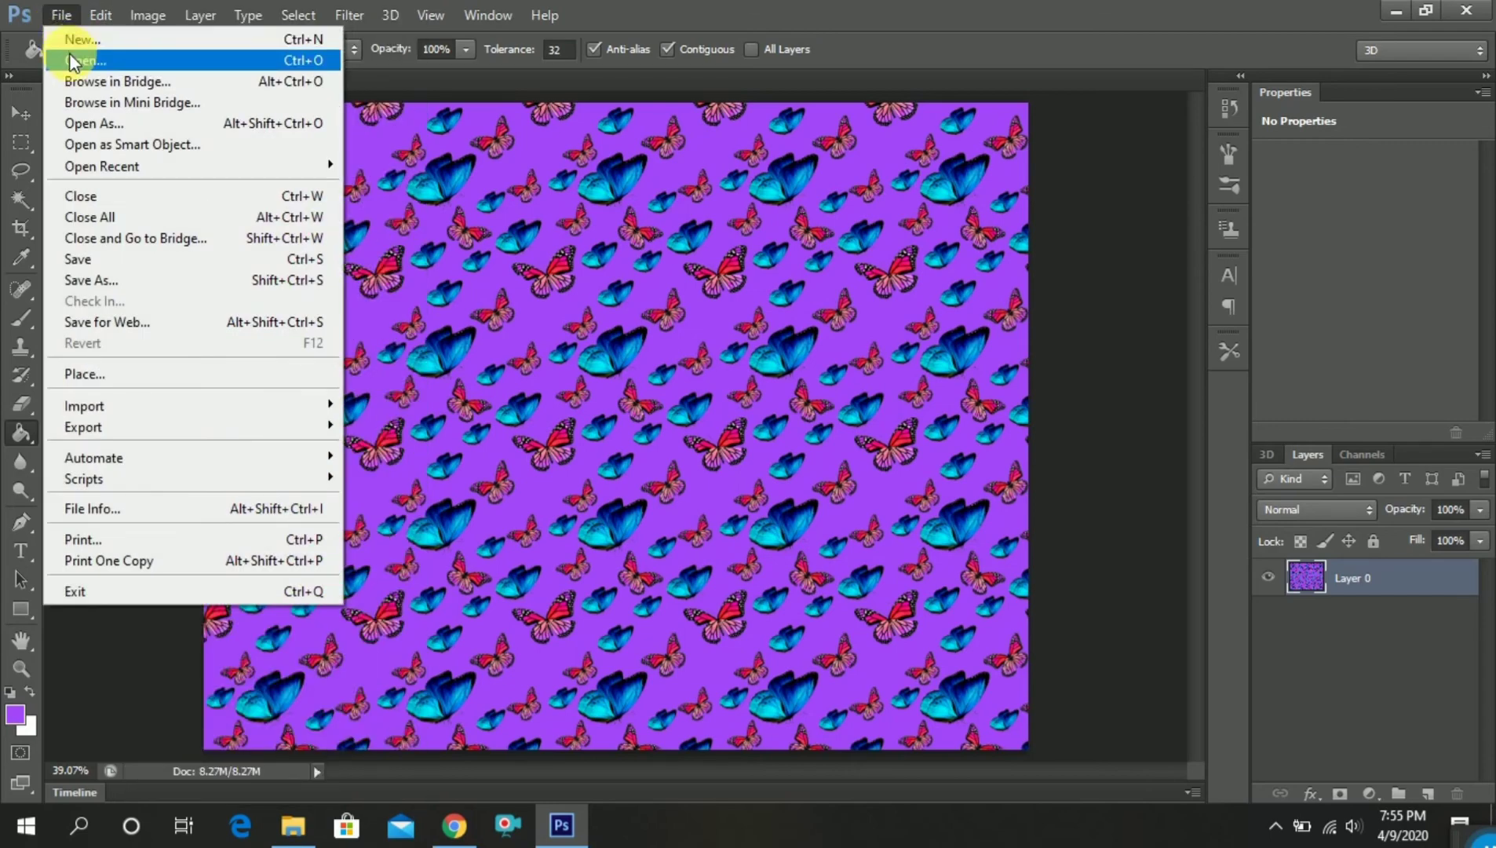
{"action": "left_click", "coordinate": [69, 55]}
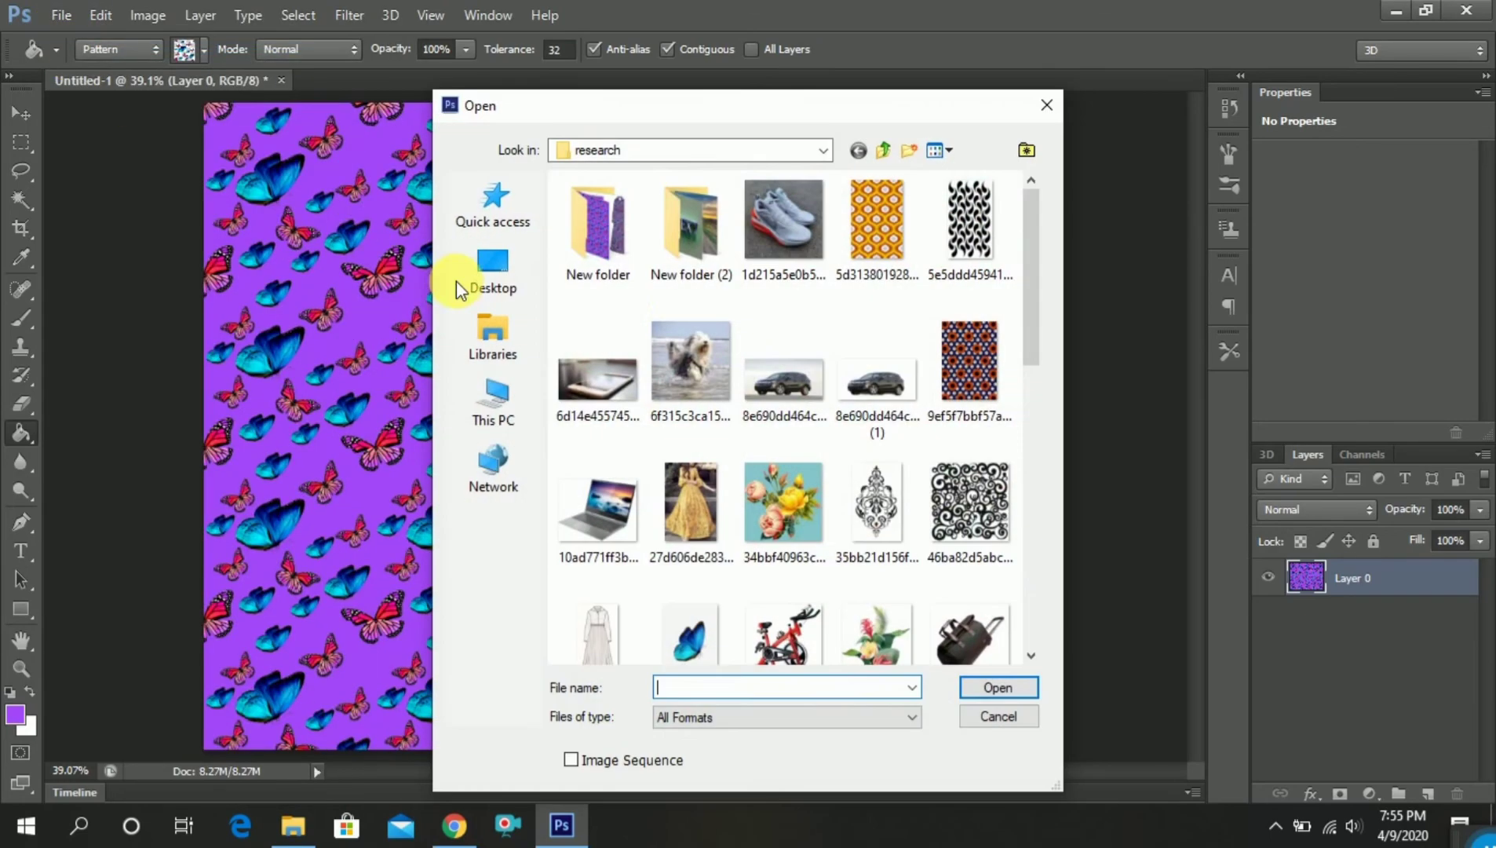
{"action": "scroll", "coordinate": [612, 547], "scroll_direction": "down", "scroll_amount": 3}
{"action": "left_click", "coordinate": [606, 458]}
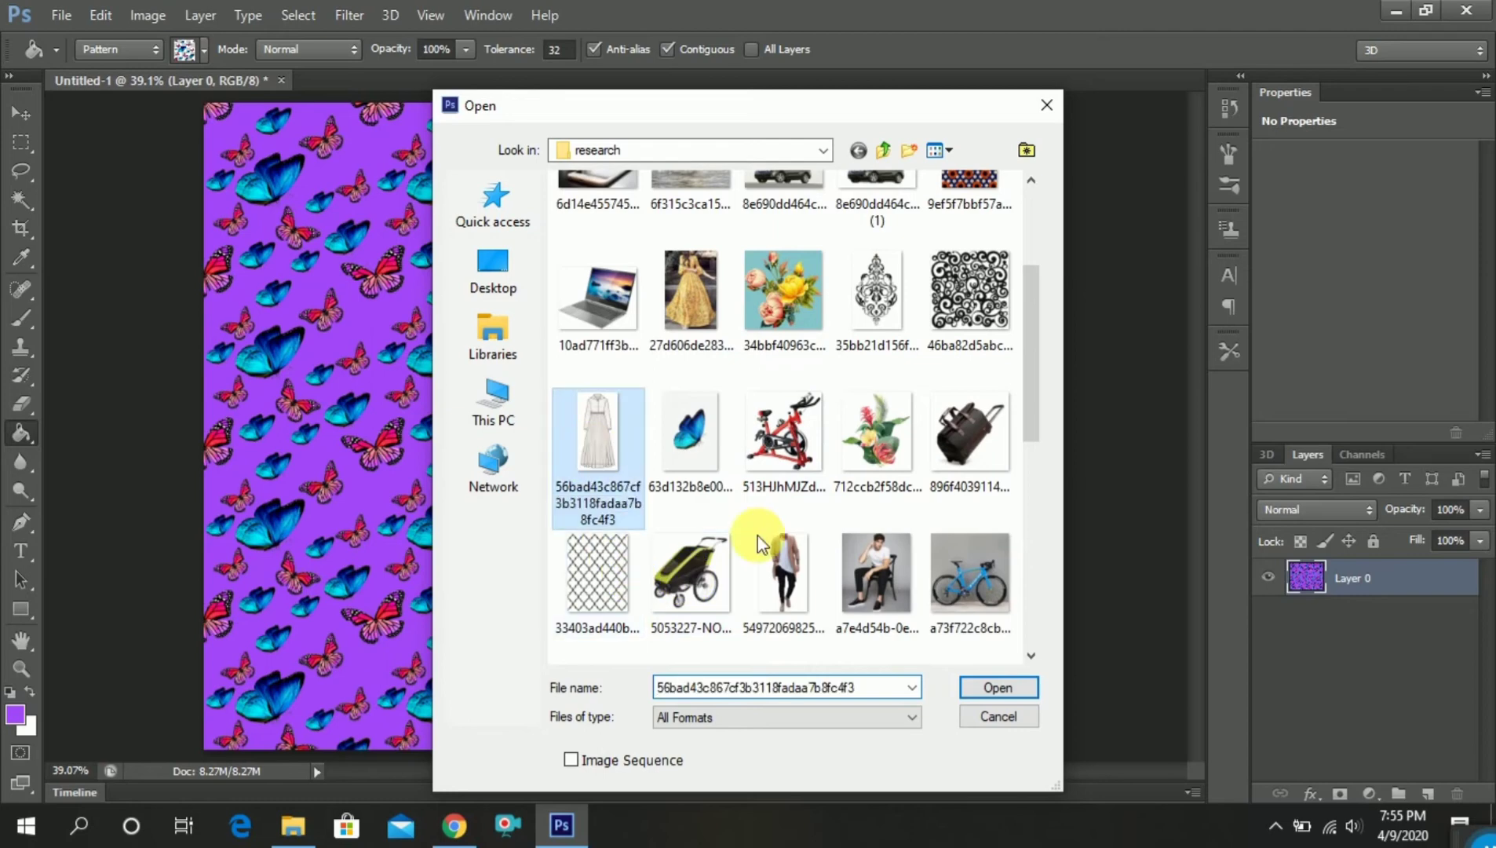
{"action": "left_click", "coordinate": [976, 688]}
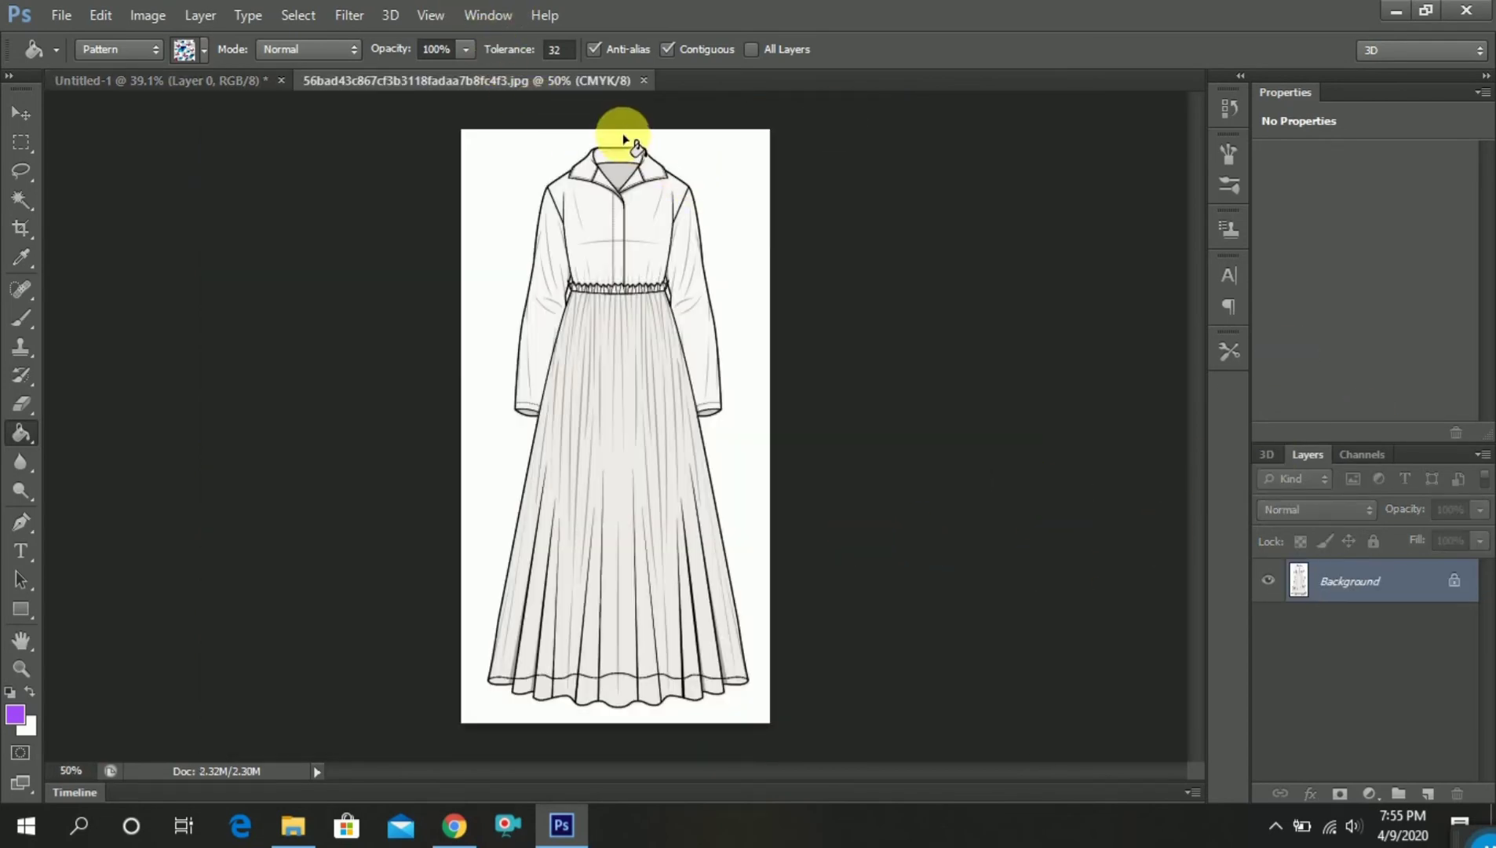
Convert the dress image's locked Background into an ordinary layer named Layer 0
{"action": "scroll", "coordinate": [623, 141], "scroll_direction": "up", "scroll_amount": 1}
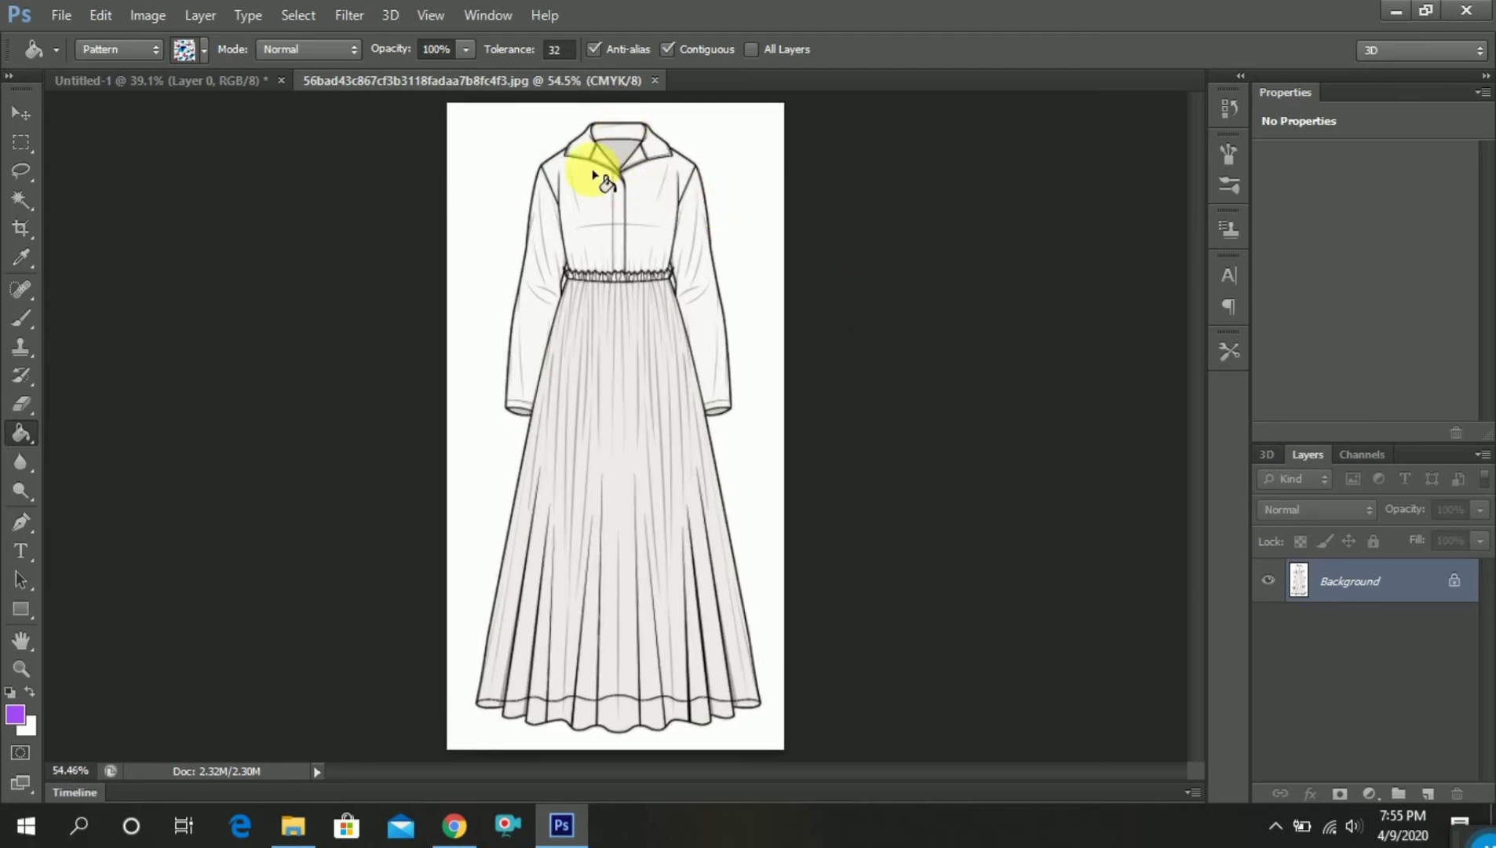
{"action": "left_click", "coordinate": [22, 203]}
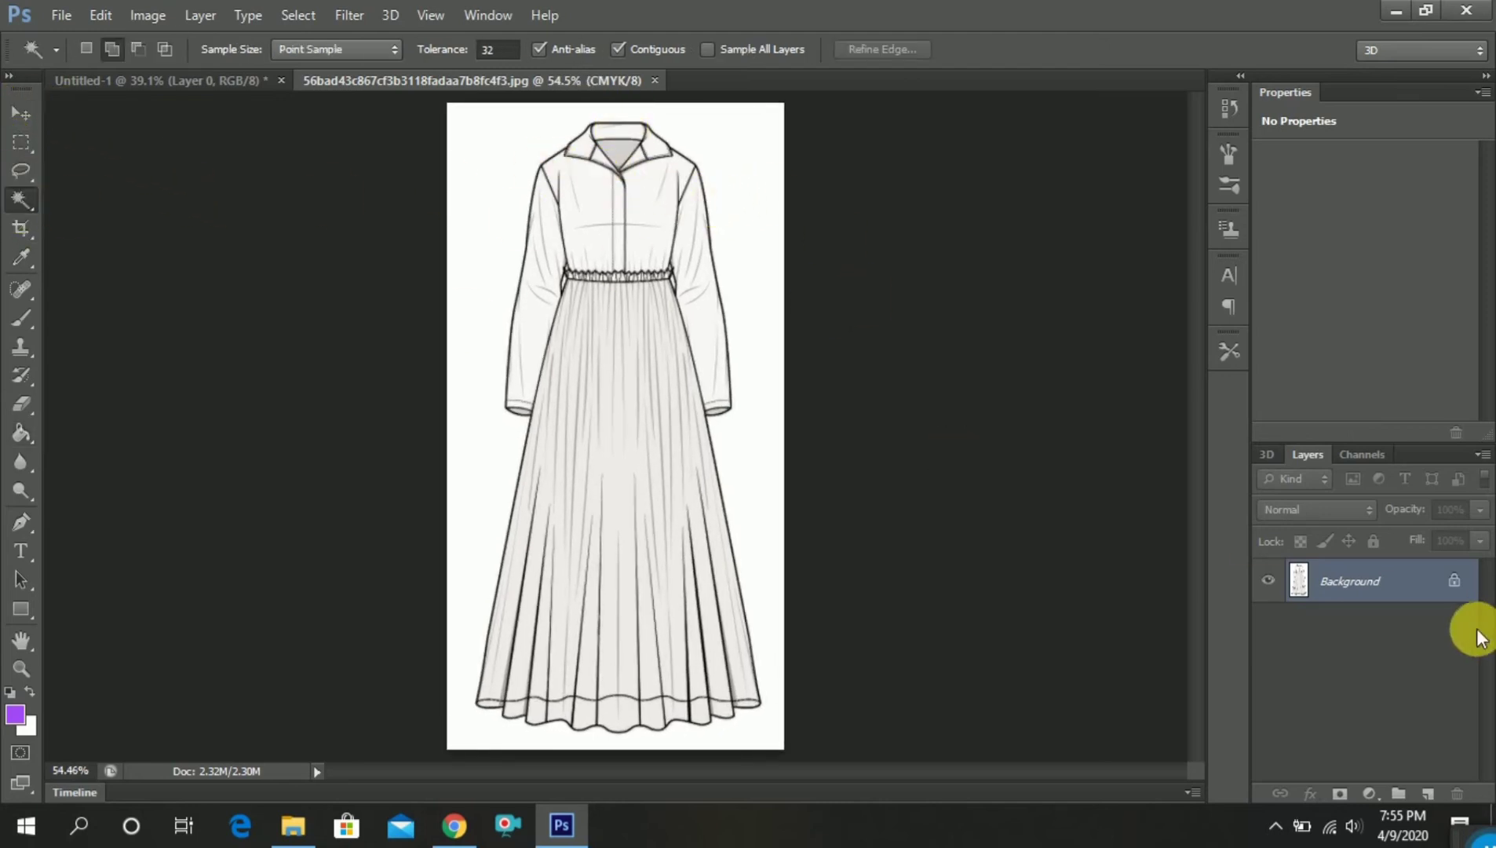
{"action": "double_click", "coordinate": [1368, 601]}
{"action": "left_click", "coordinate": [962, 262]}
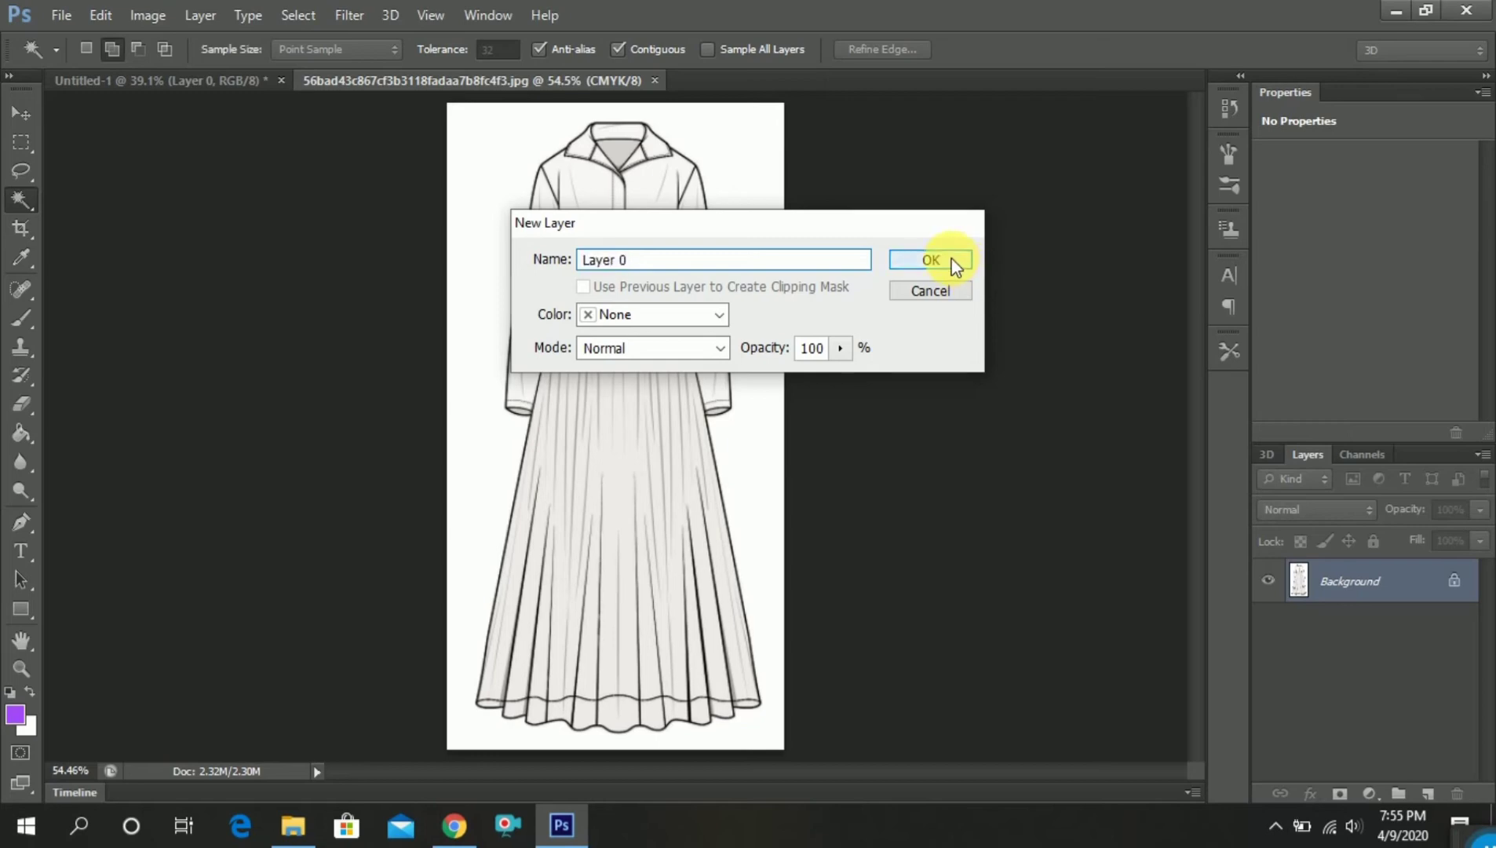
Select the grey collar opening and the white area around the dress with the Magic Wand, delete both and clear the selection
{"action": "left_click", "coordinate": [629, 159]}
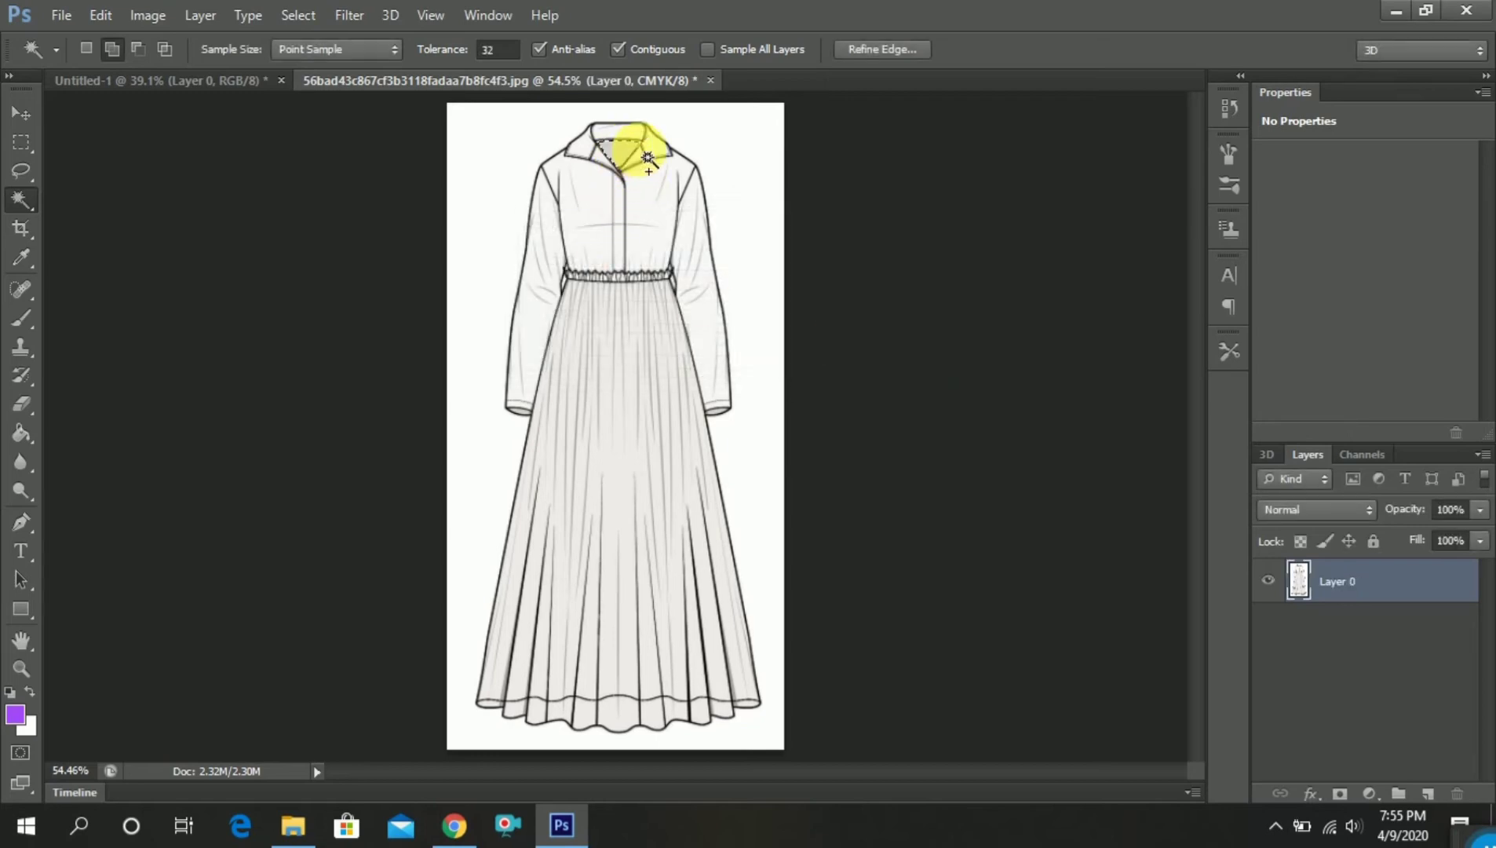
{"action": "left_click", "coordinate": [495, 205]}
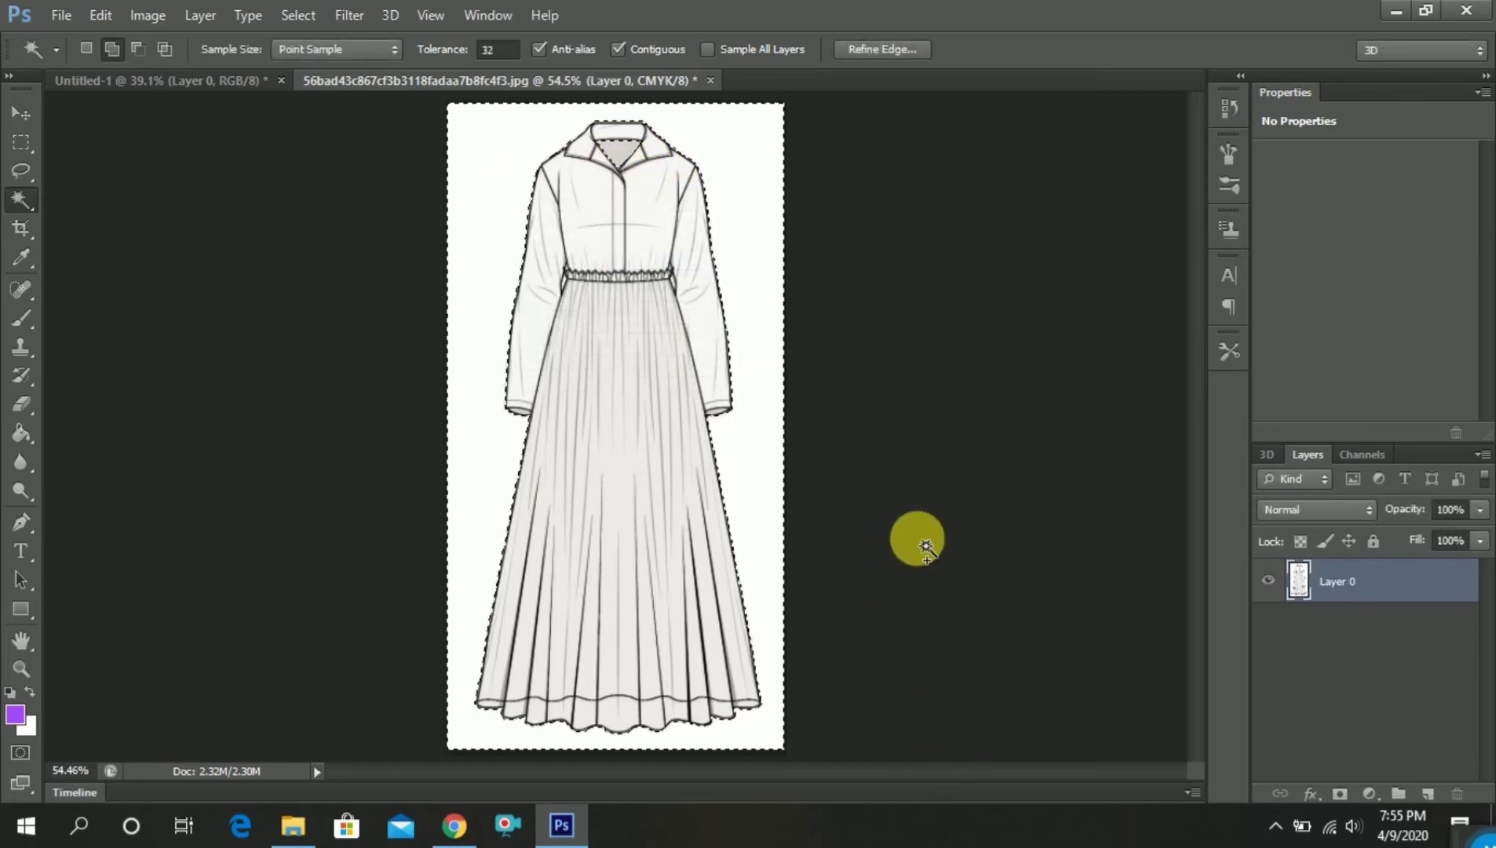
{"action": "key", "text": "Delete"}
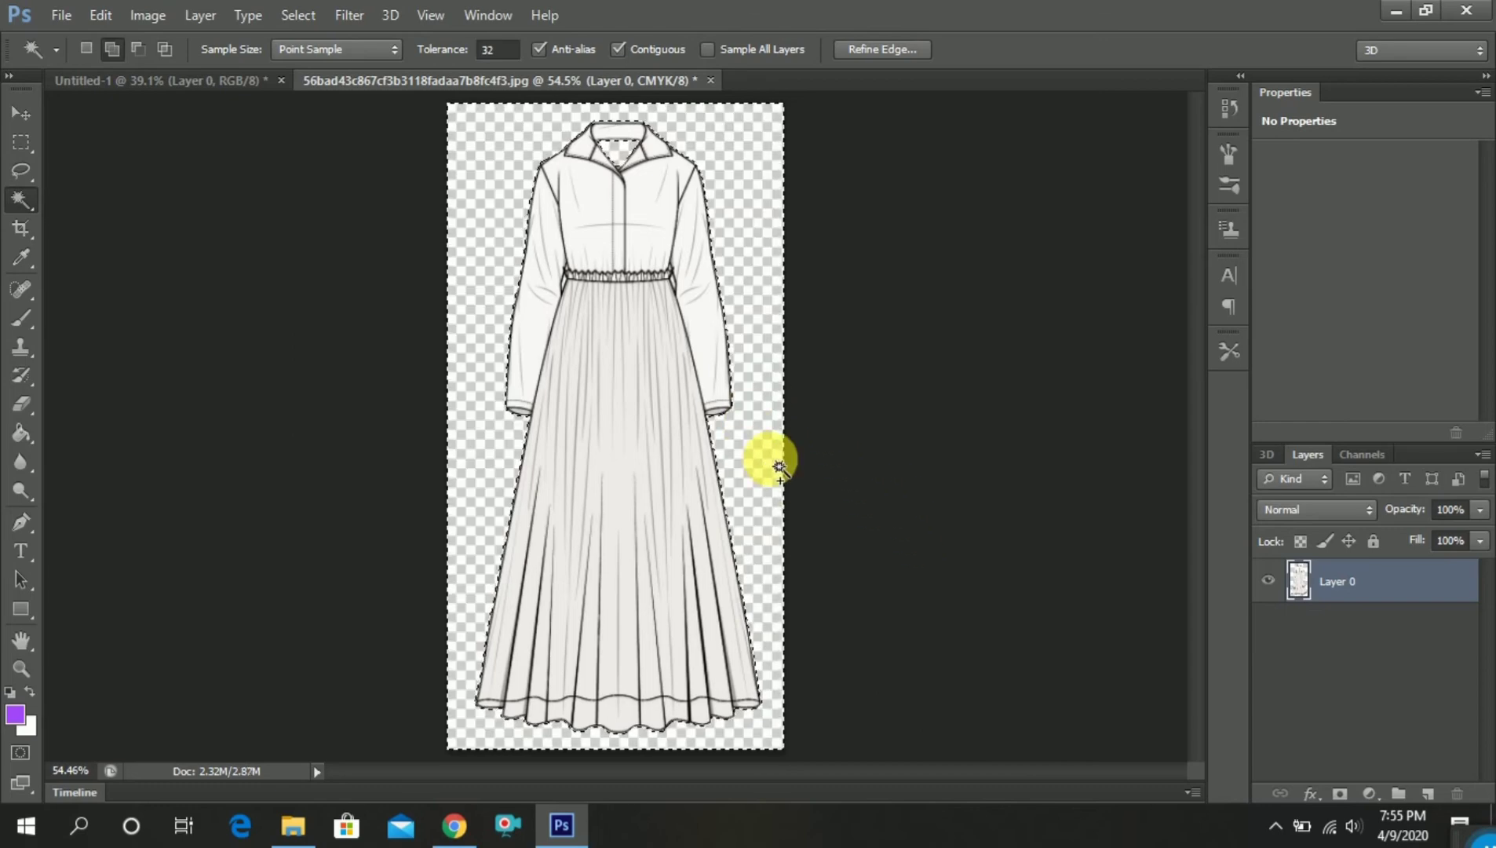
{"action": "key", "text": "ctrl+d"}
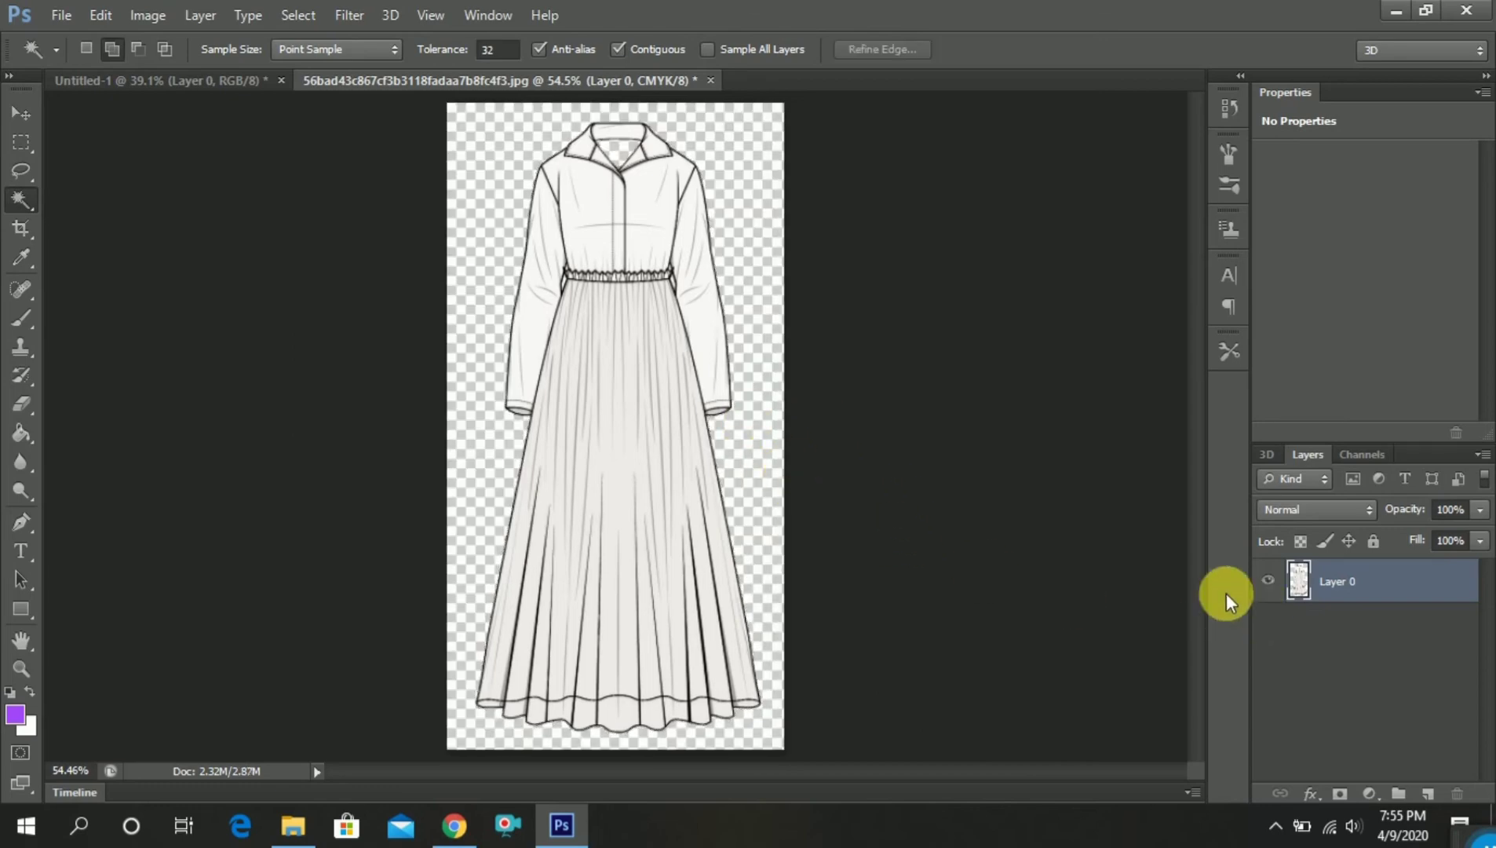
Darken the dress drawing with Levels, raising the CMYK shadow input level to about 68
{"action": "key", "text": "ctrl+l"}
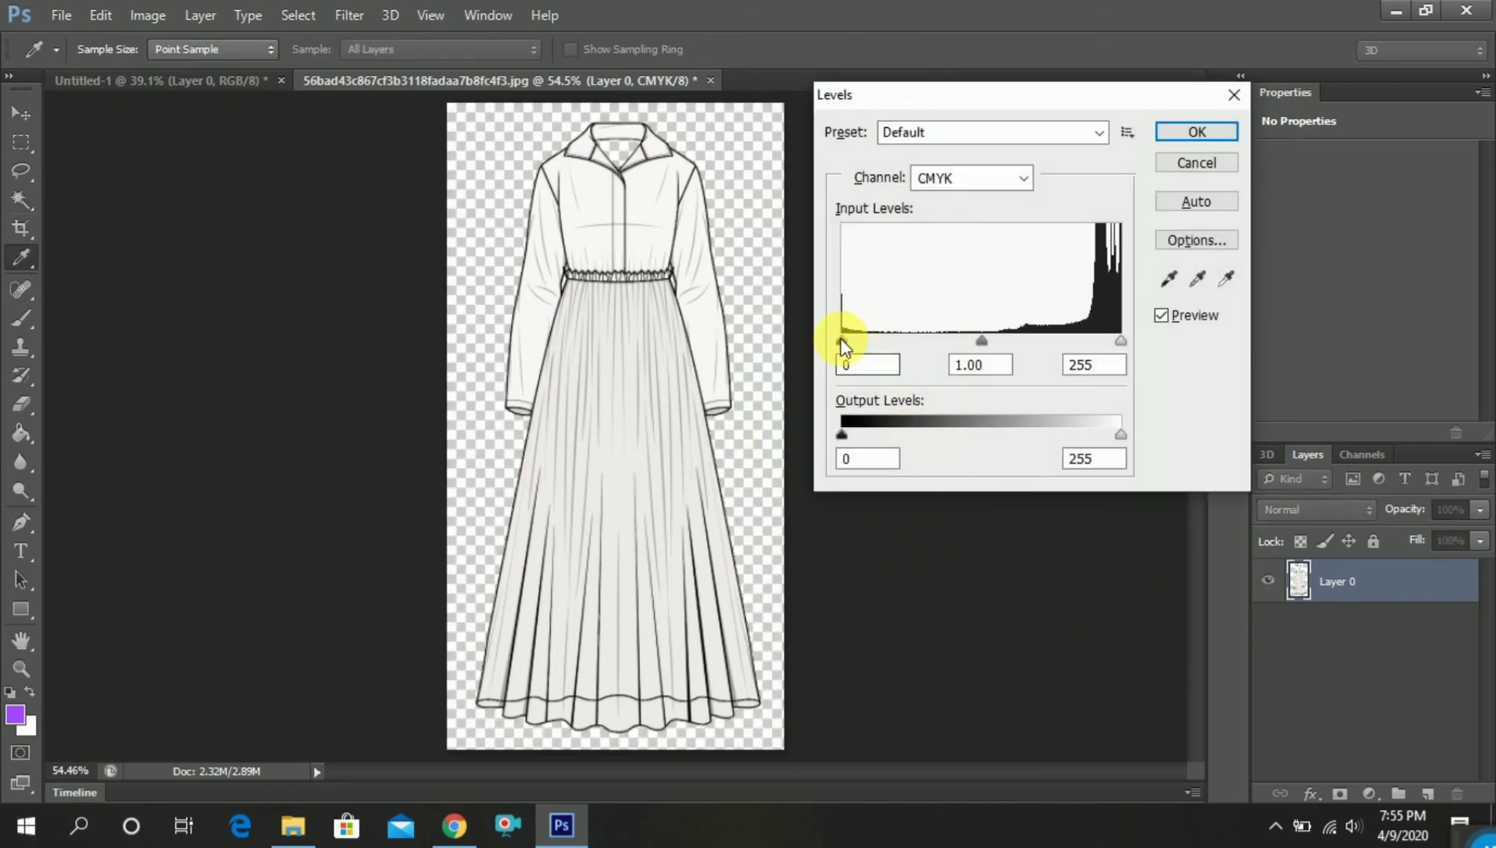
{"action": "left_click_drag", "start_coordinate": [842, 342], "coordinate": [931, 337]}
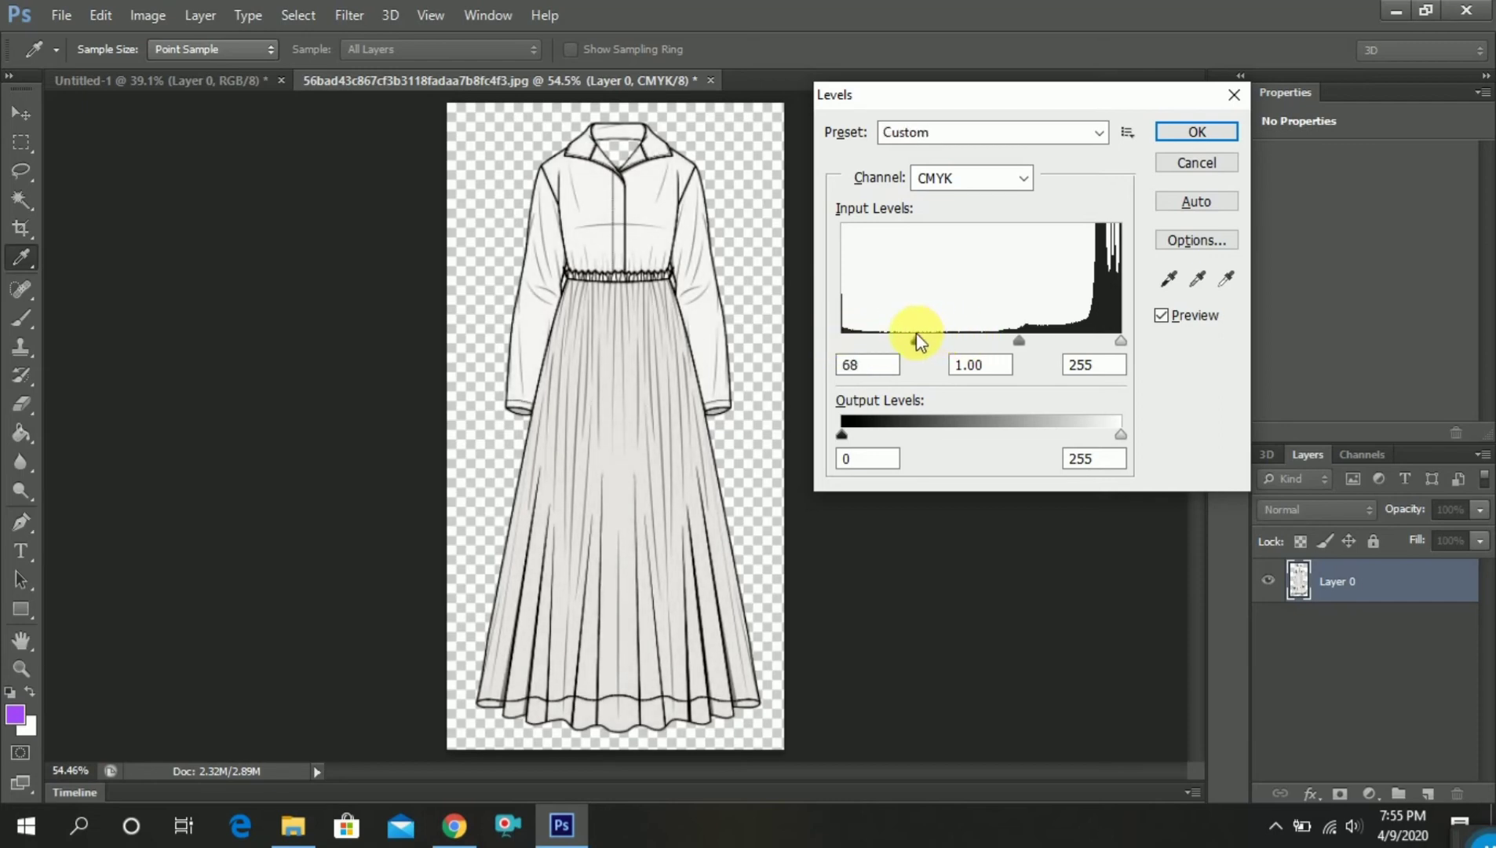
{"action": "left_click", "coordinate": [1197, 127]}
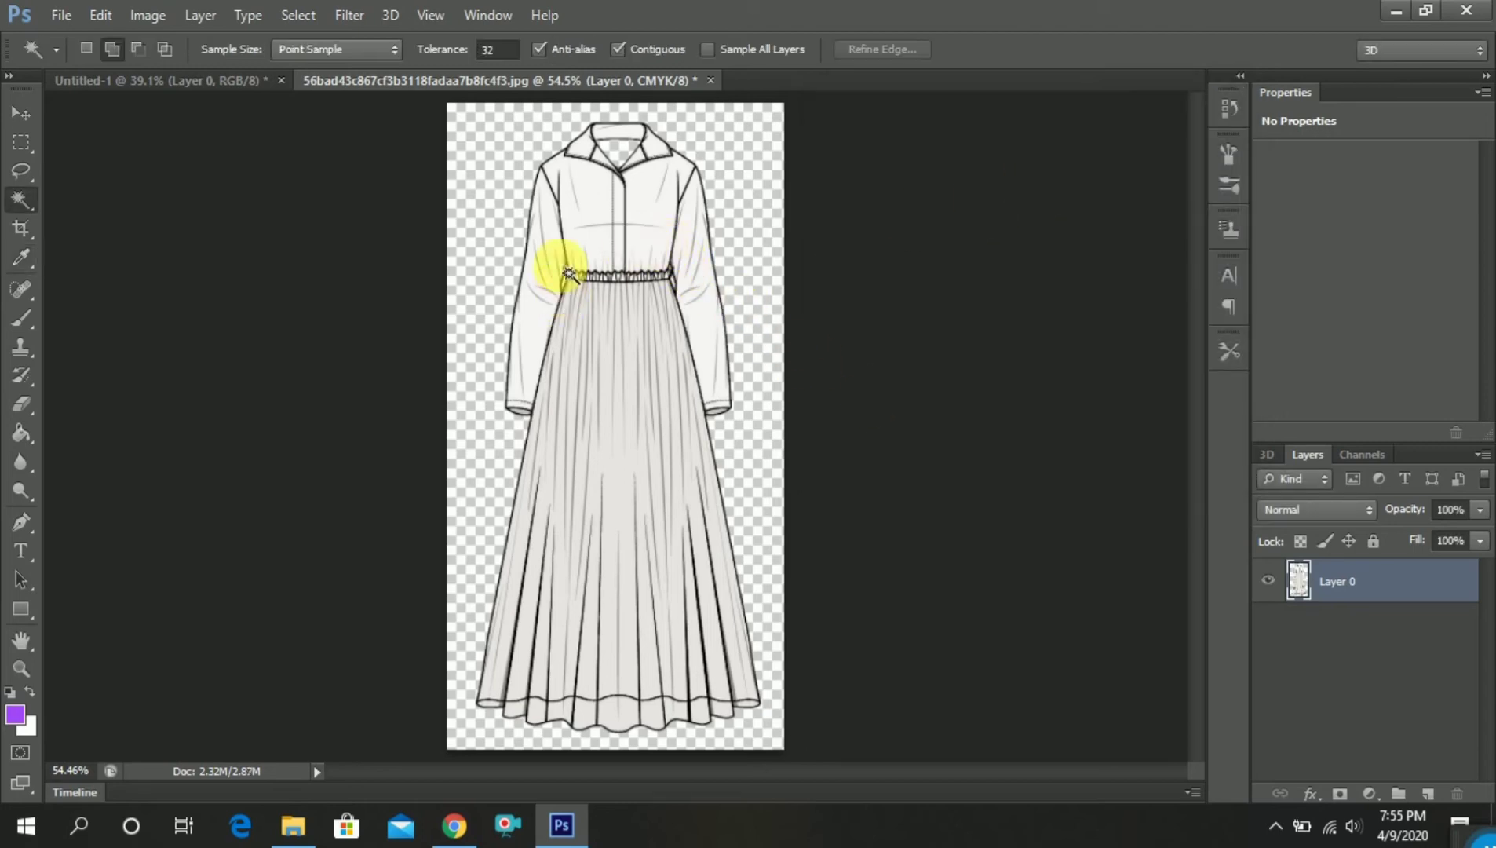
Select a bodice panel with the Magic Wand, feather it by 1 pixel, and extend the selection to similar areas across the dress
{"action": "left_click", "coordinate": [594, 244]}
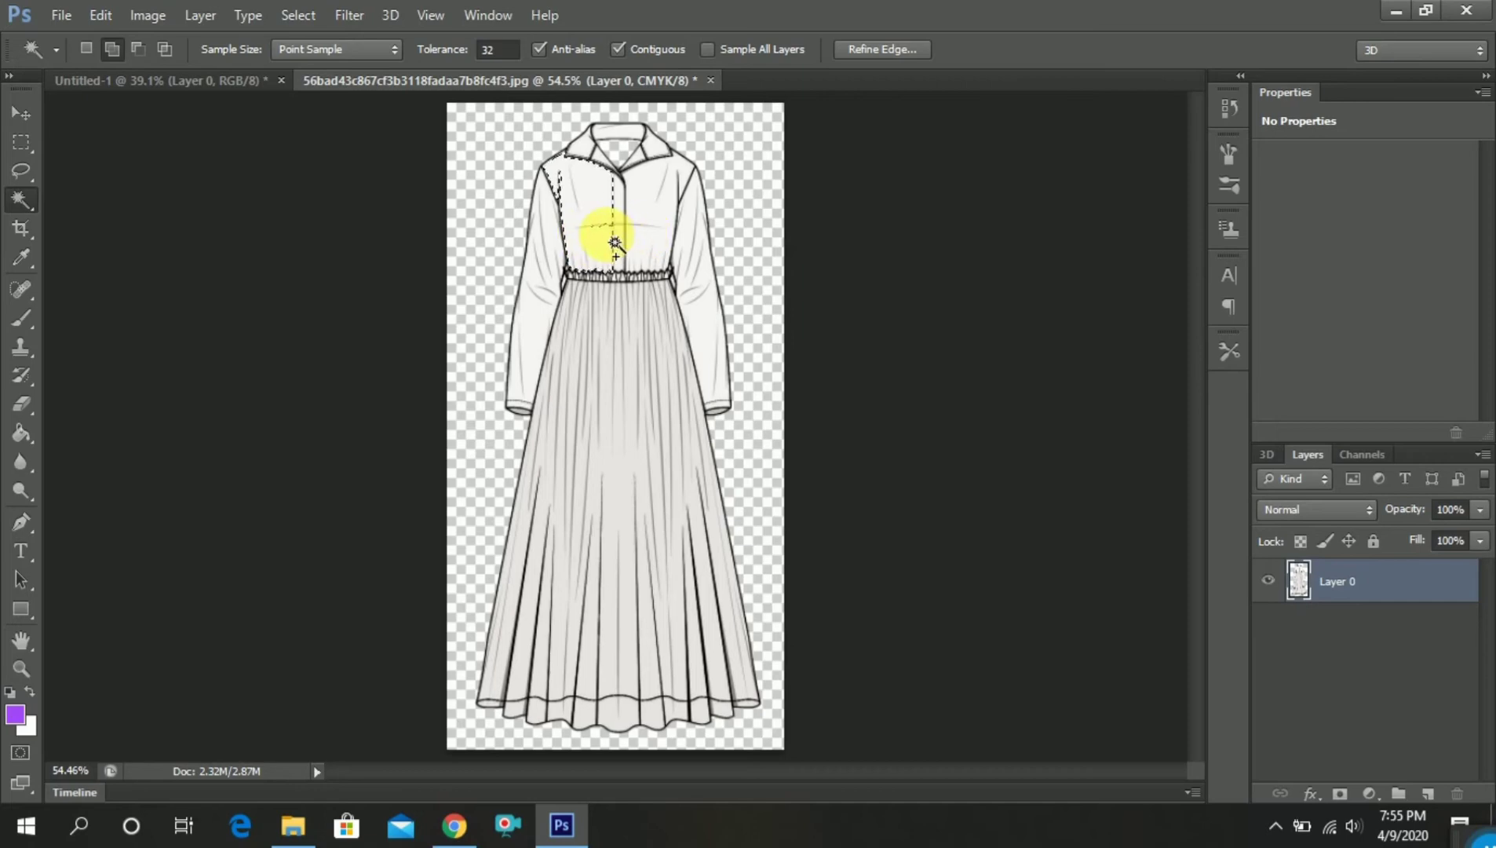
{"action": "right_click", "coordinate": [605, 226]}
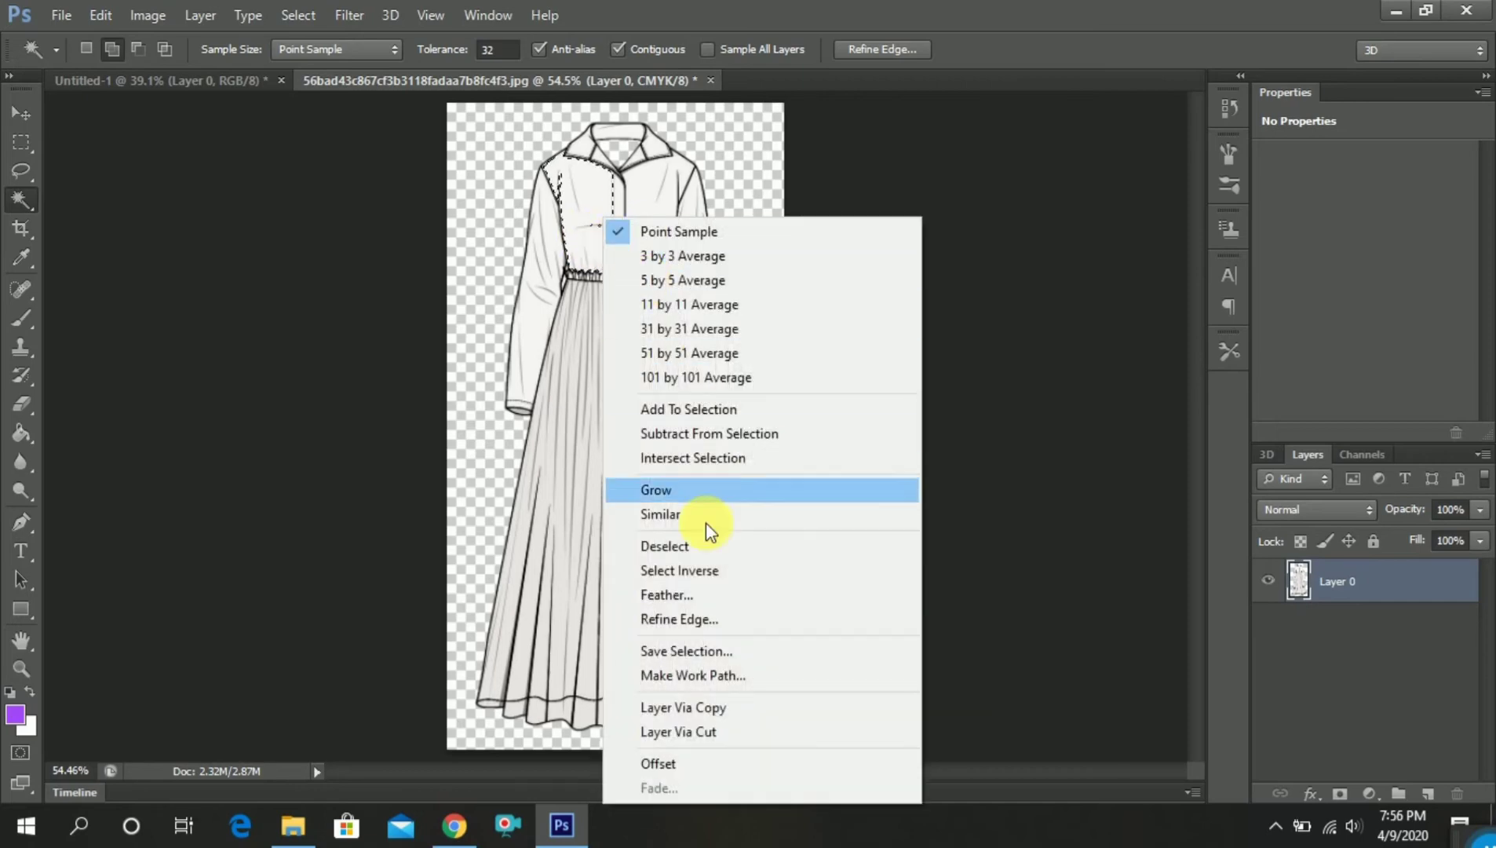
{"action": "left_click", "coordinate": [702, 589]}
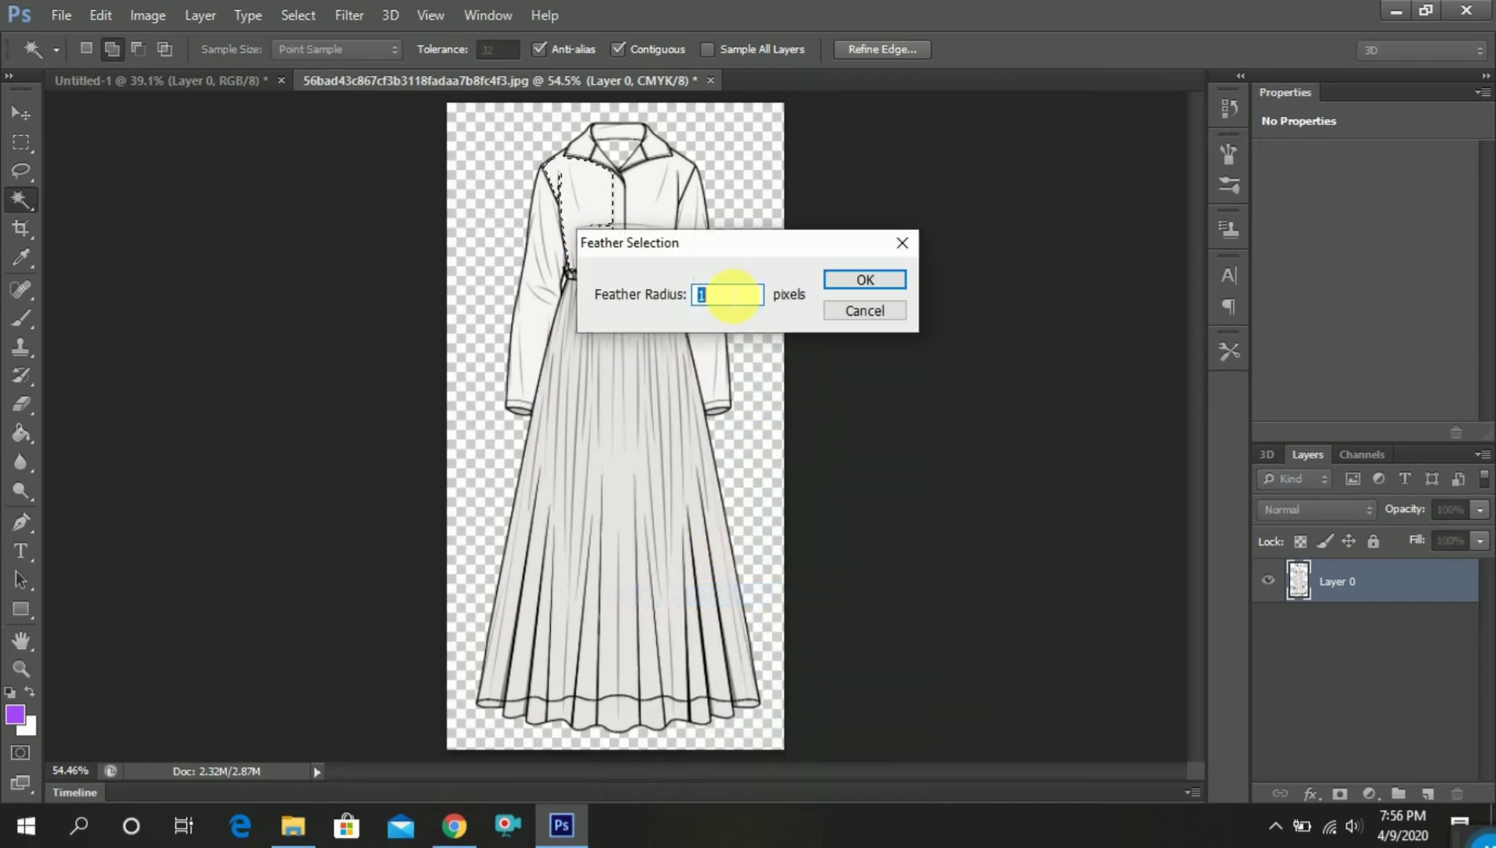
{"action": "left_click", "coordinate": [851, 282]}
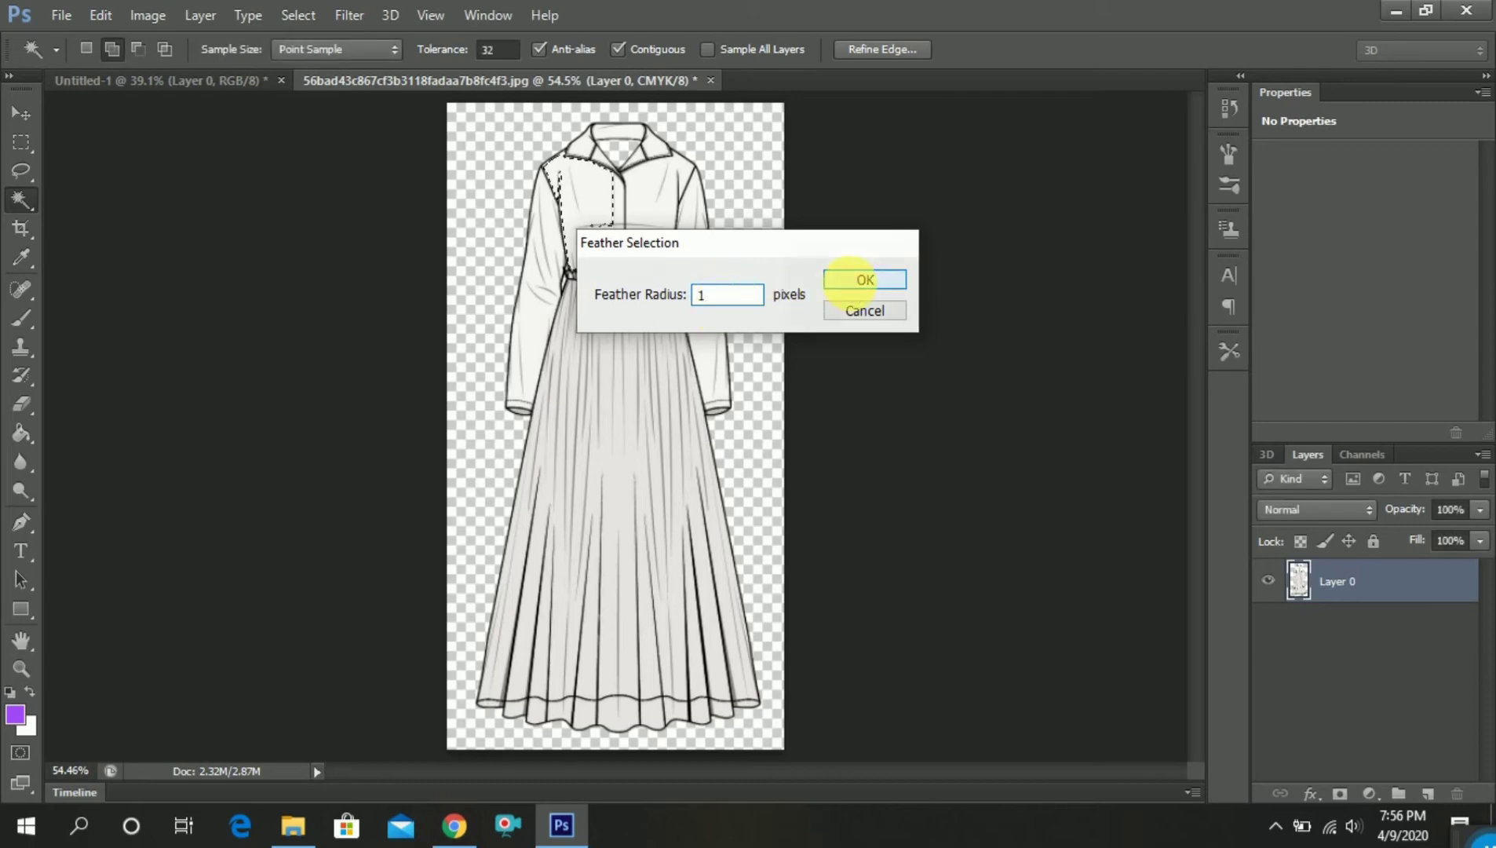
{"action": "right_click", "coordinate": [614, 261]}
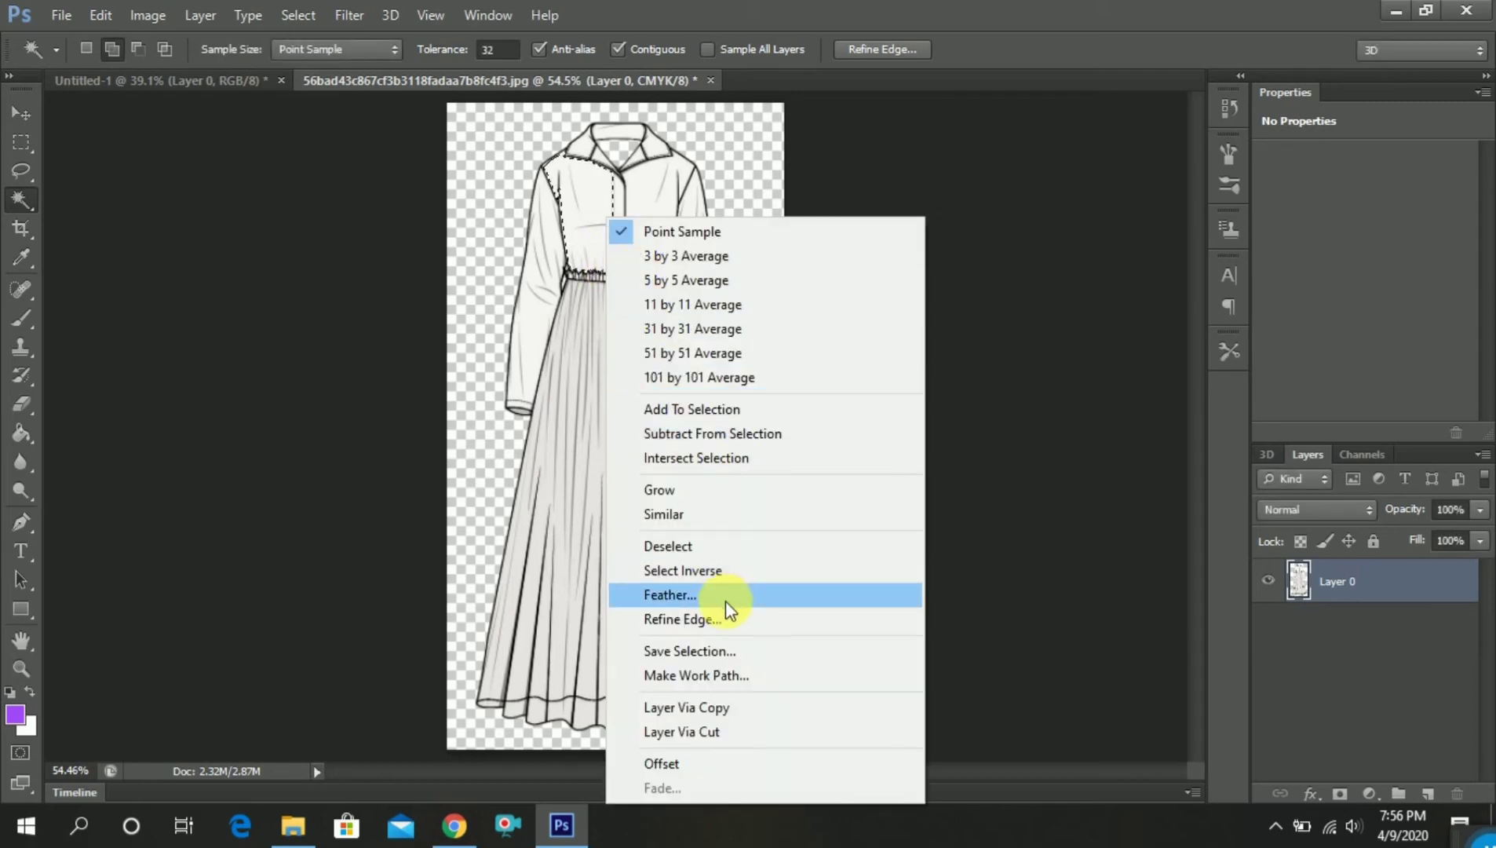
{"action": "left_click", "coordinate": [871, 518]}
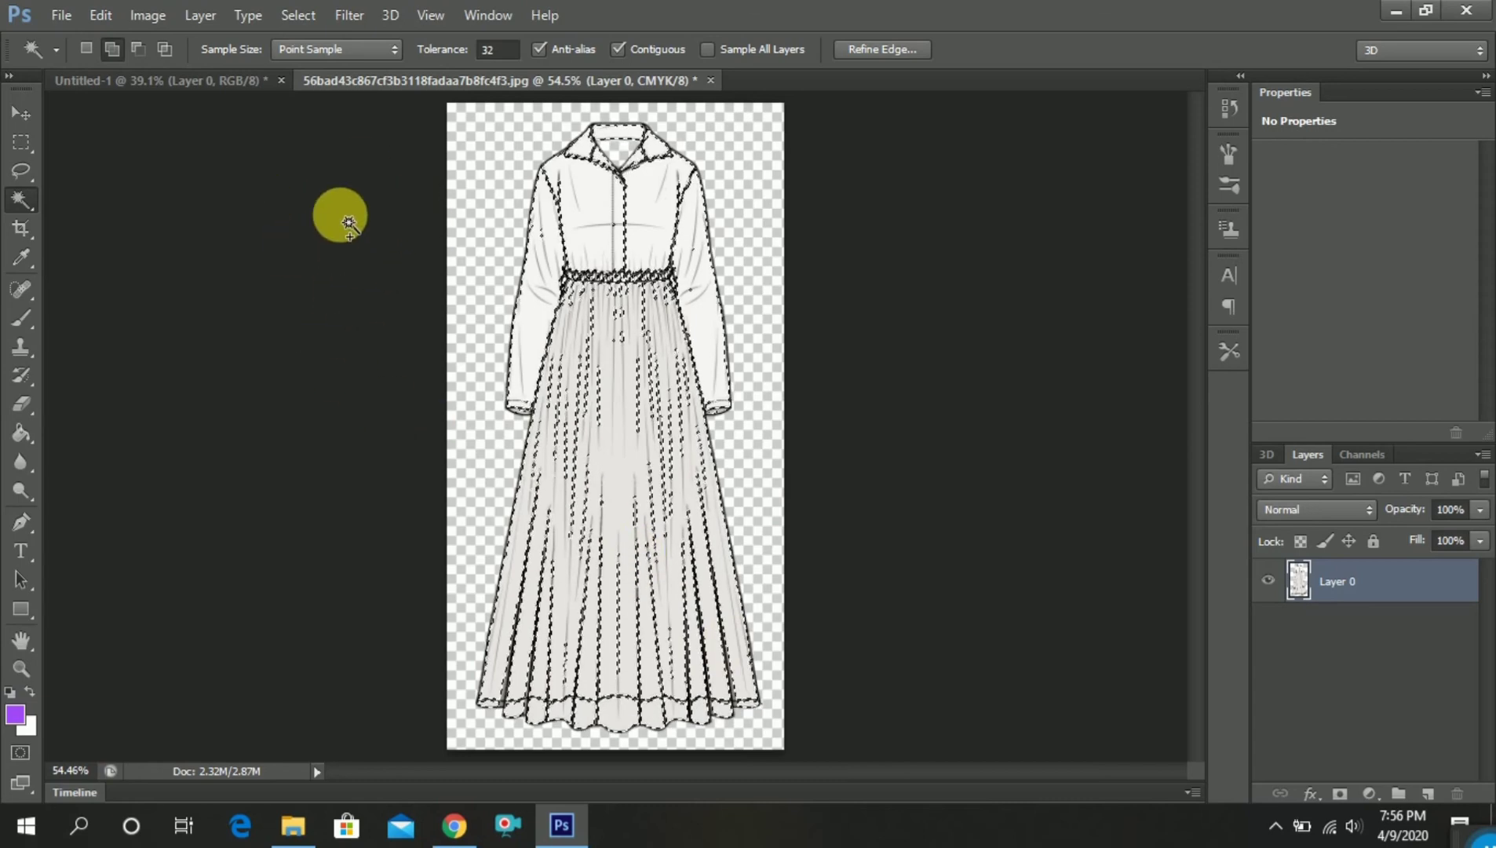
Copy a tall rectangular area of the butterfly fabric in Untitled-1 and paste it into the dress selection as a masked layer
{"action": "left_click", "coordinate": [235, 82]}
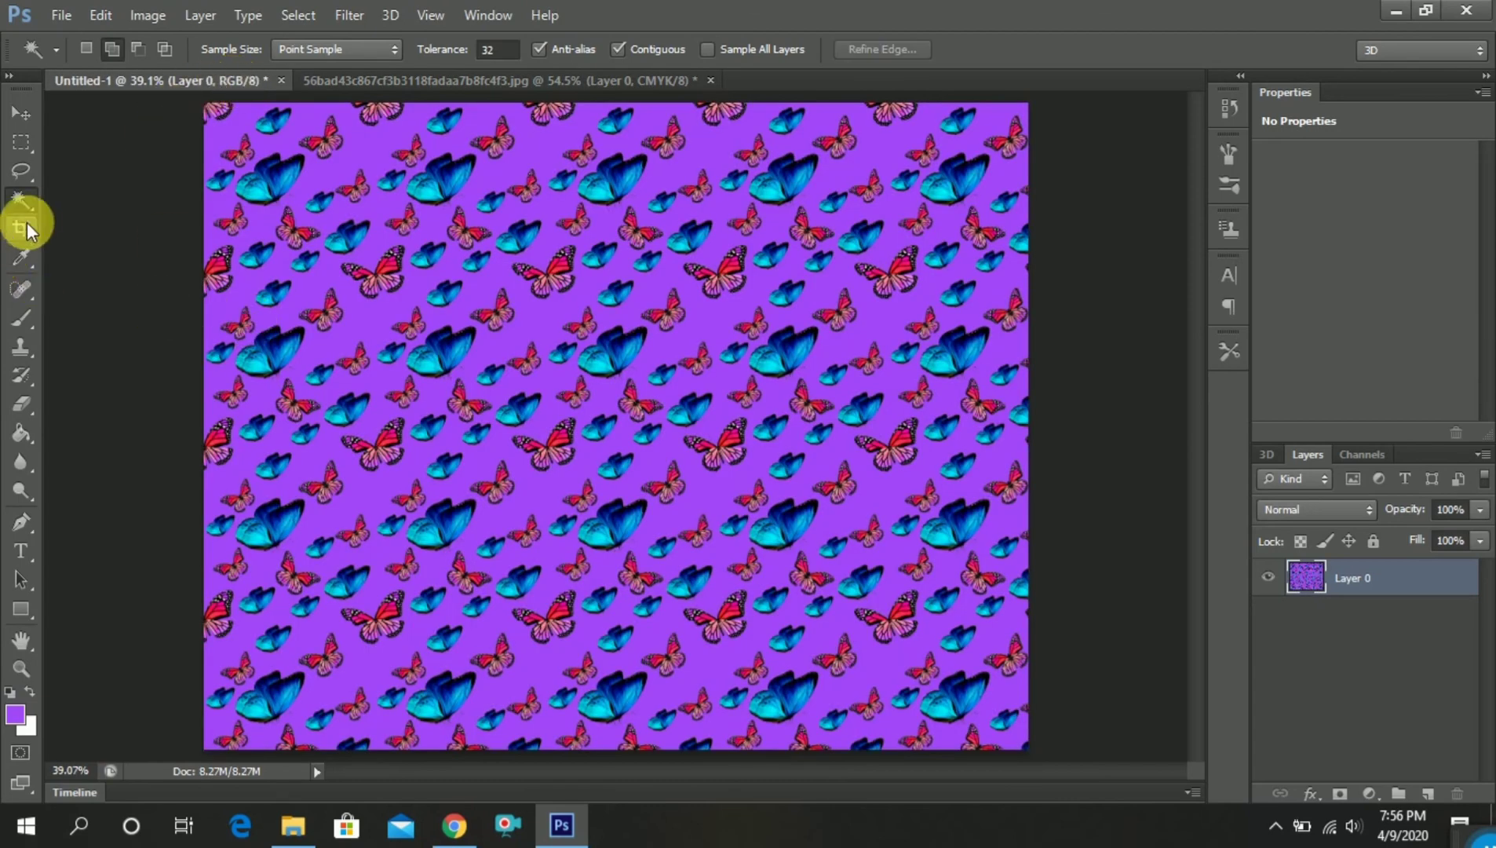
{"action": "left_click", "coordinate": [23, 142]}
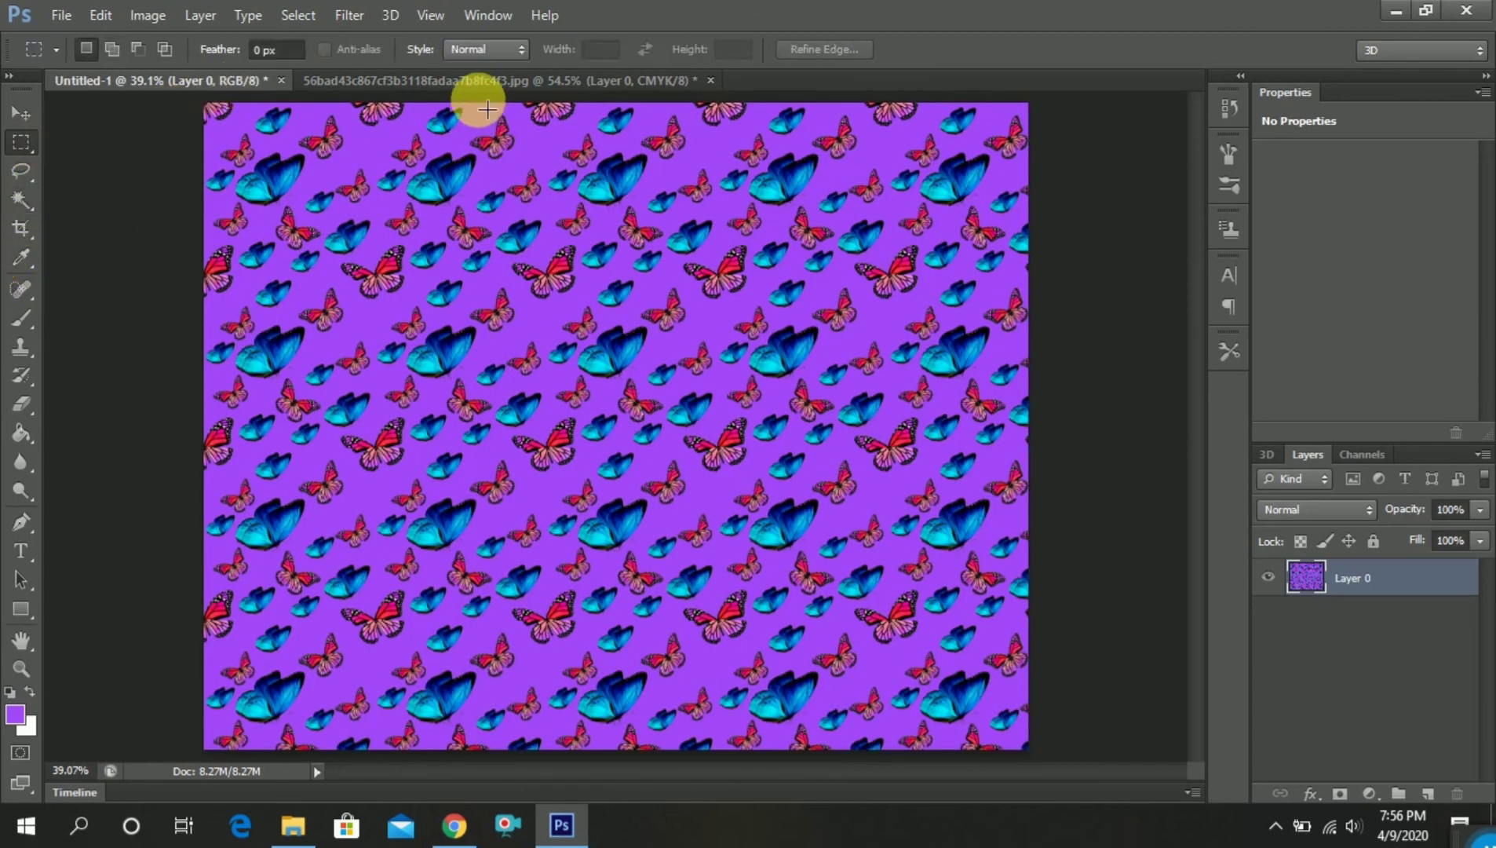
{"action": "left_click_drag", "start_coordinate": [454, 110], "coordinate": [841, 745]}
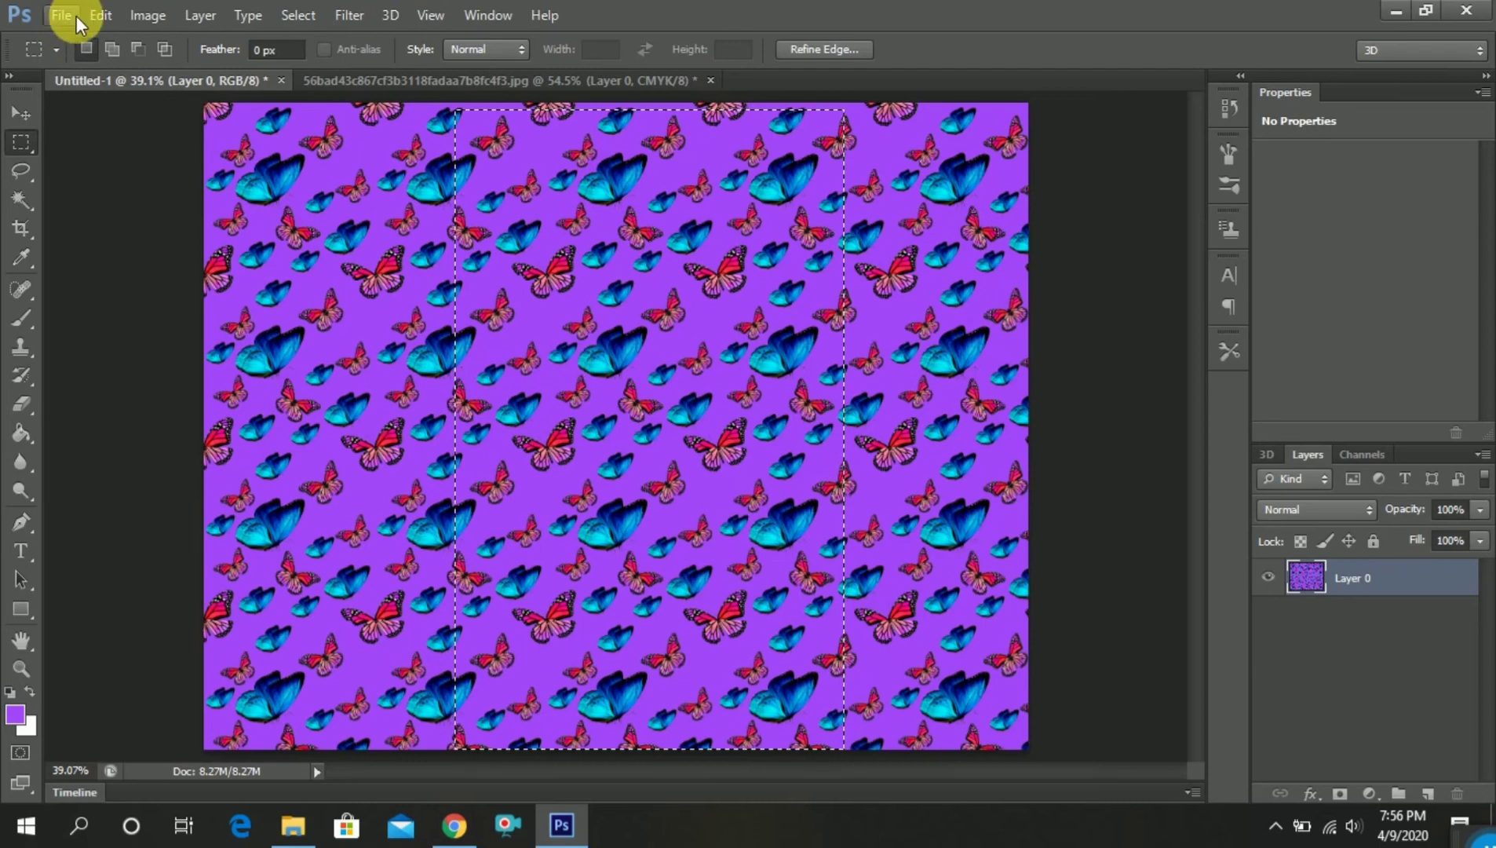
{"action": "left_click", "coordinate": [100, 17]}
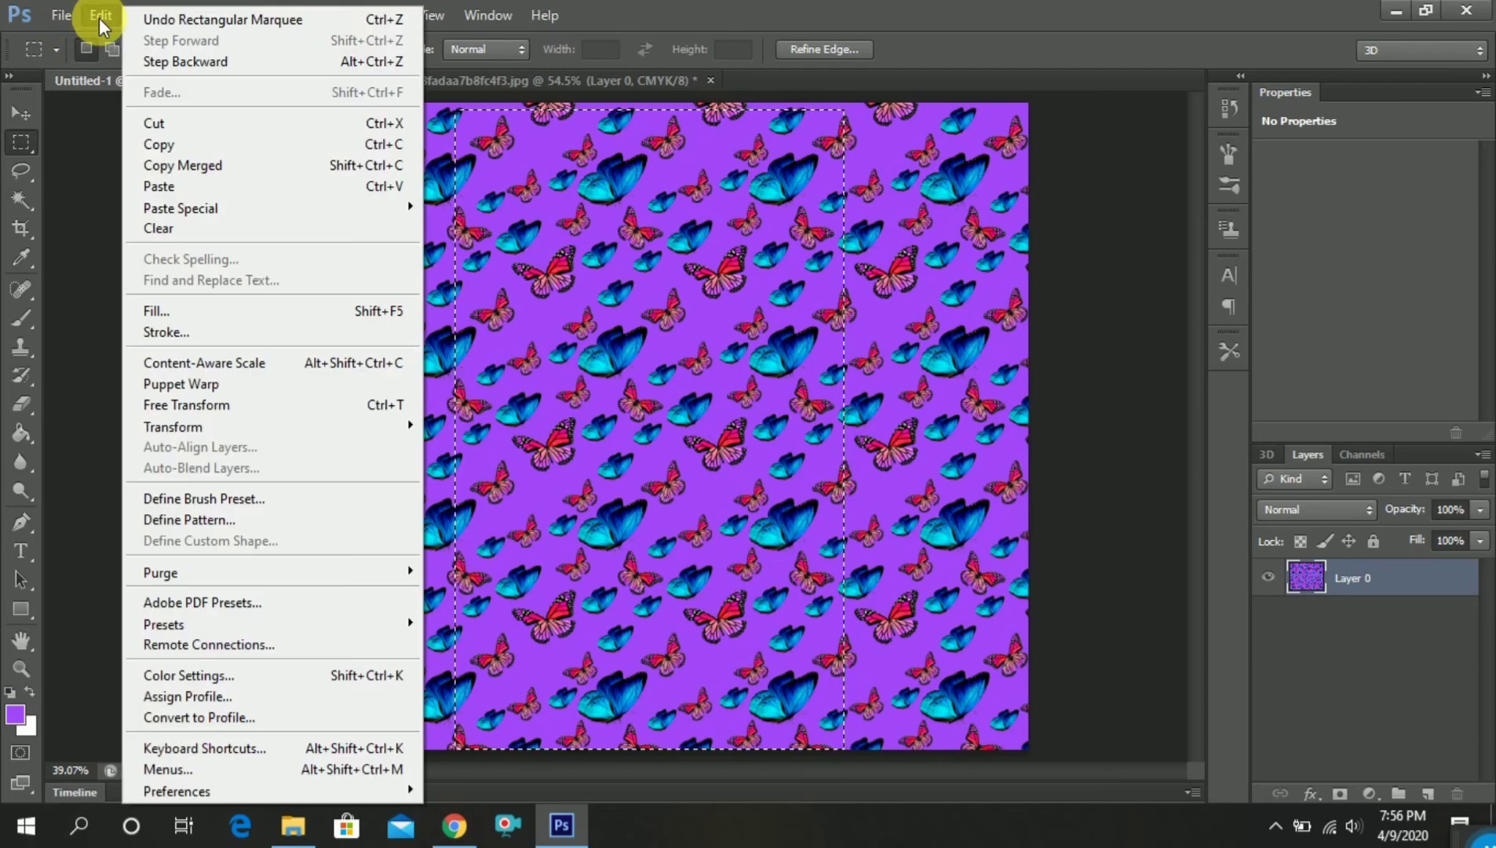
{"action": "left_click", "coordinate": [209, 145]}
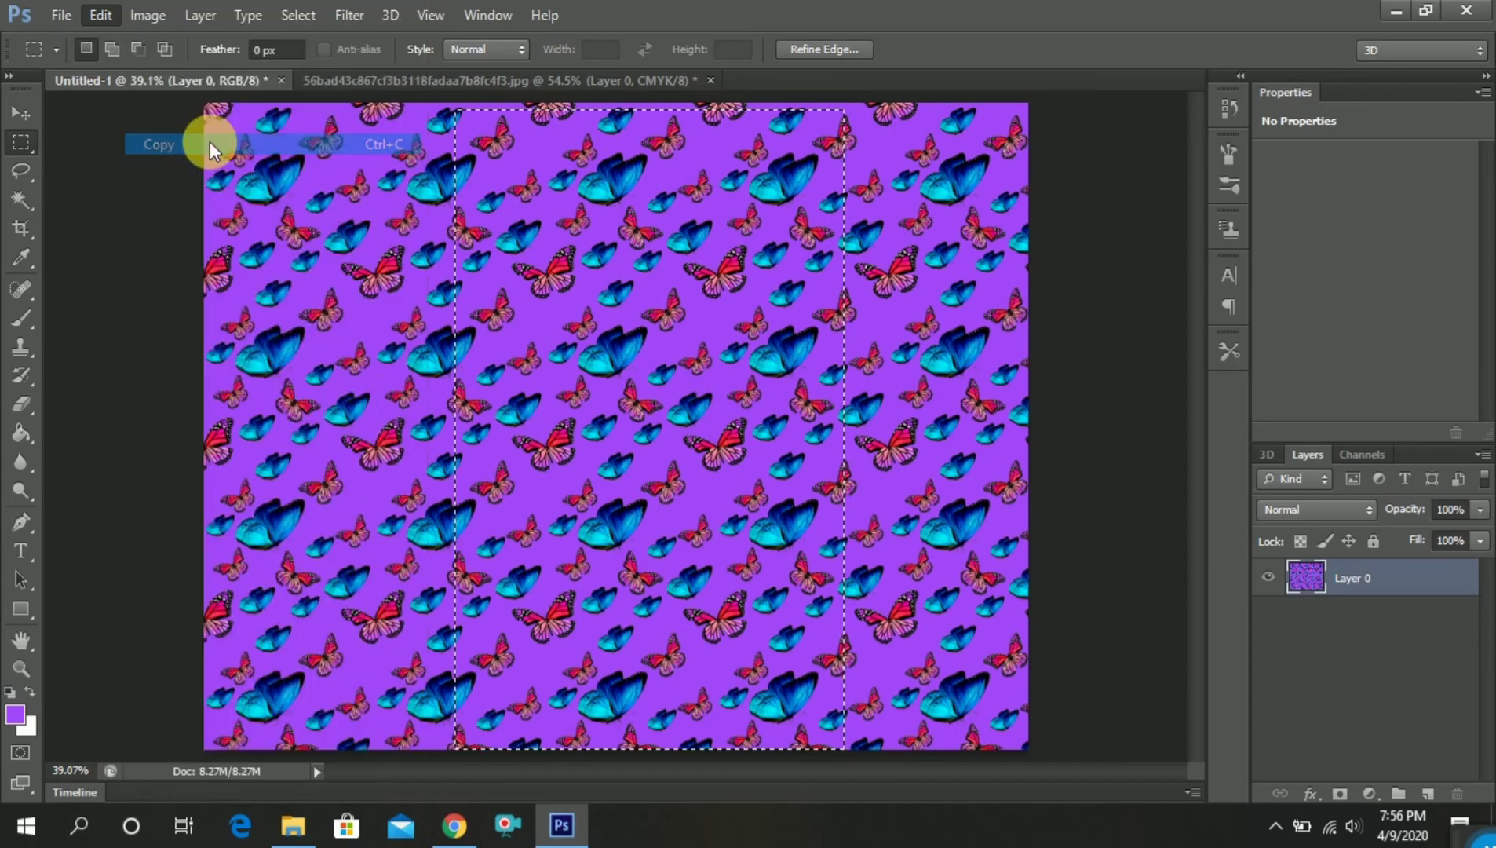
{"action": "left_click", "coordinate": [640, 74]}
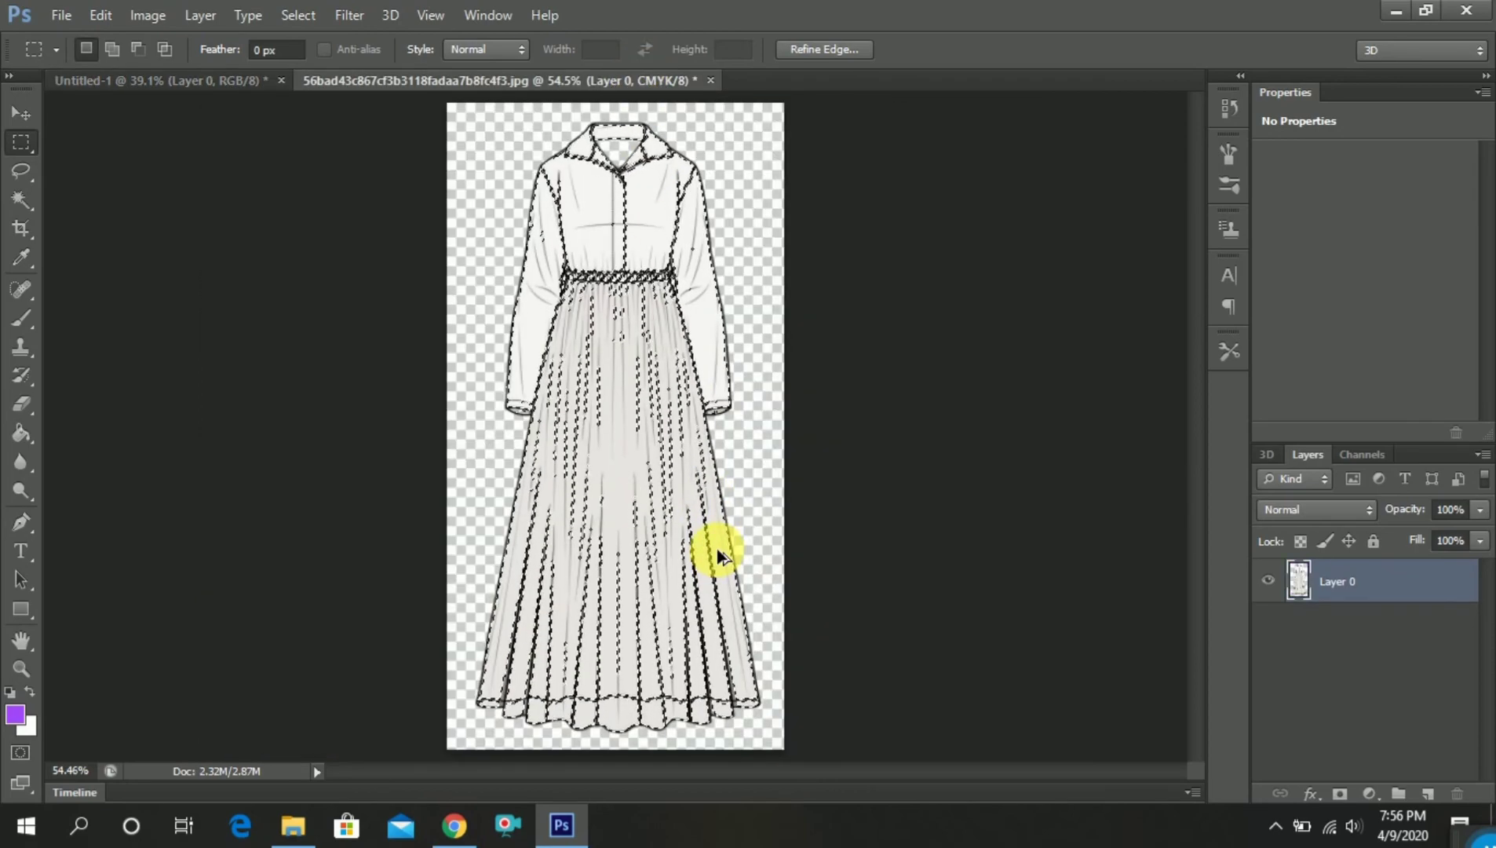
{"action": "key", "text": "ctrl+alt+shift+v"}
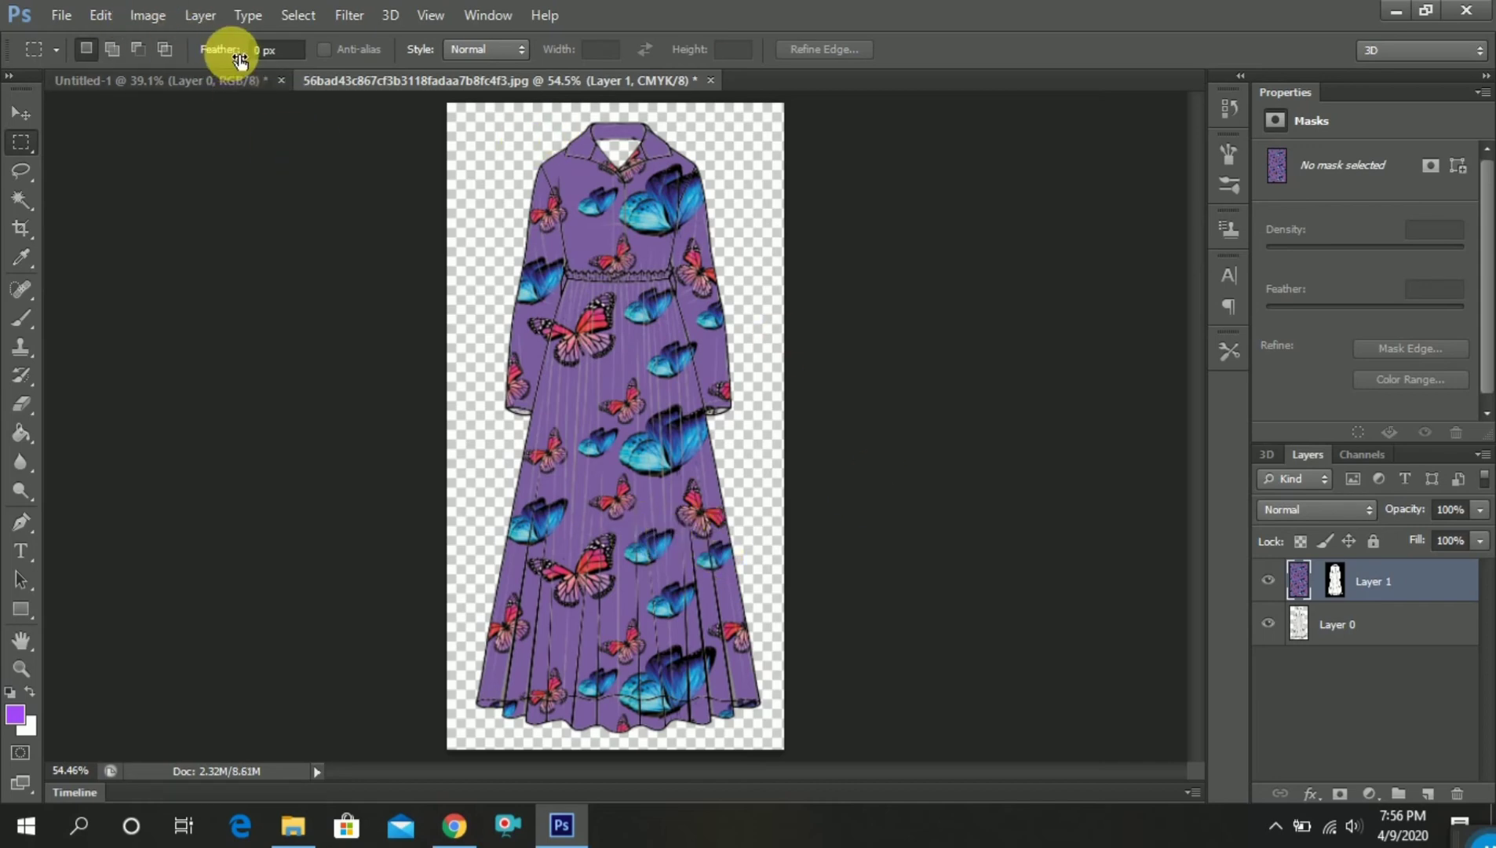
Scale the pasted fabric to about 61.84% width and 71.92% height, positioned to cover the dress from collar to hem
{"action": "left_click", "coordinate": [100, 15]}
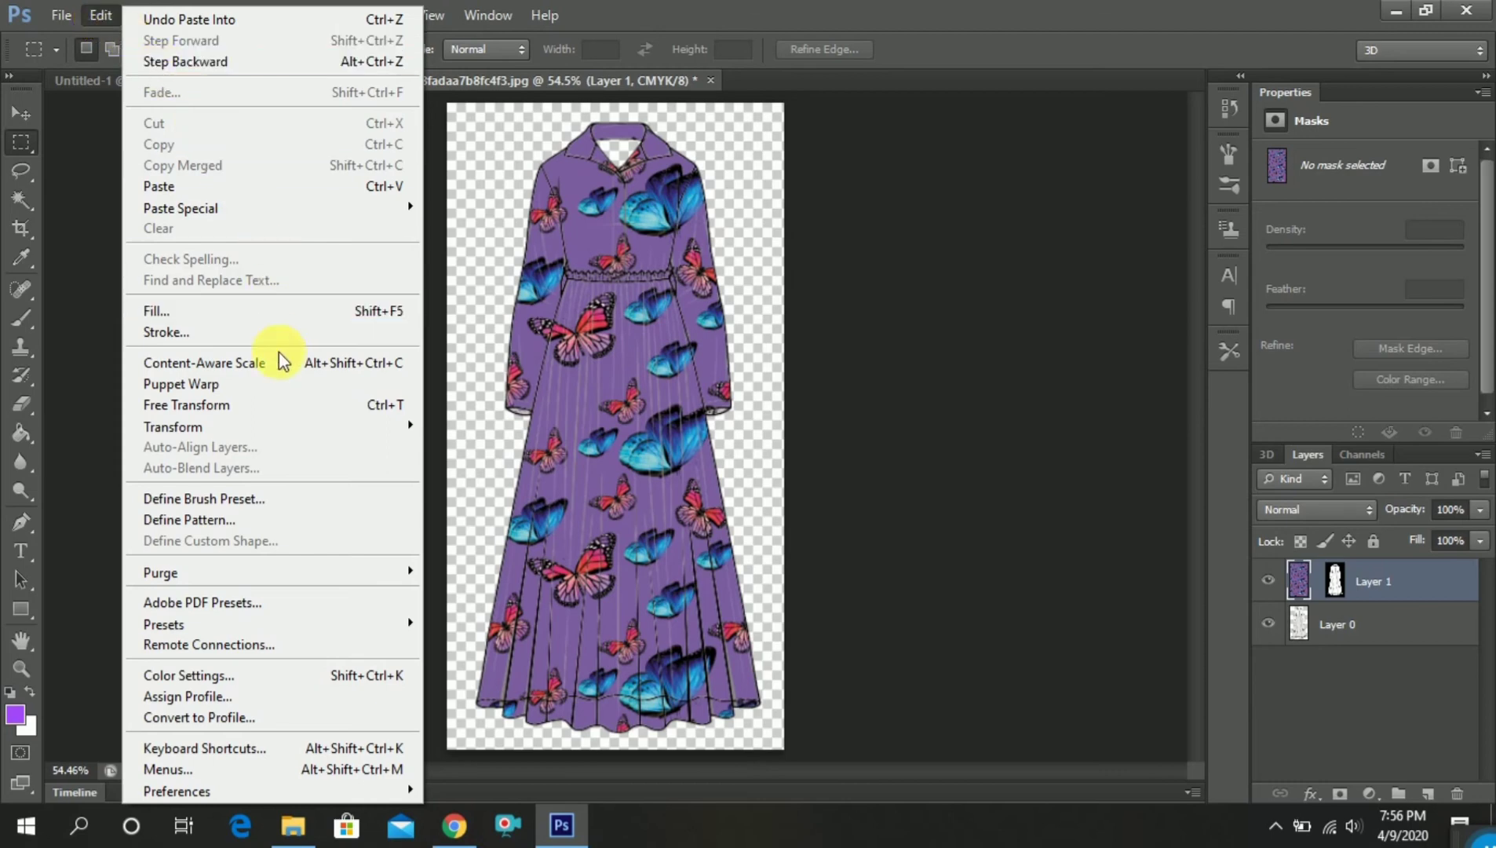
{"action": "left_click", "coordinate": [284, 404]}
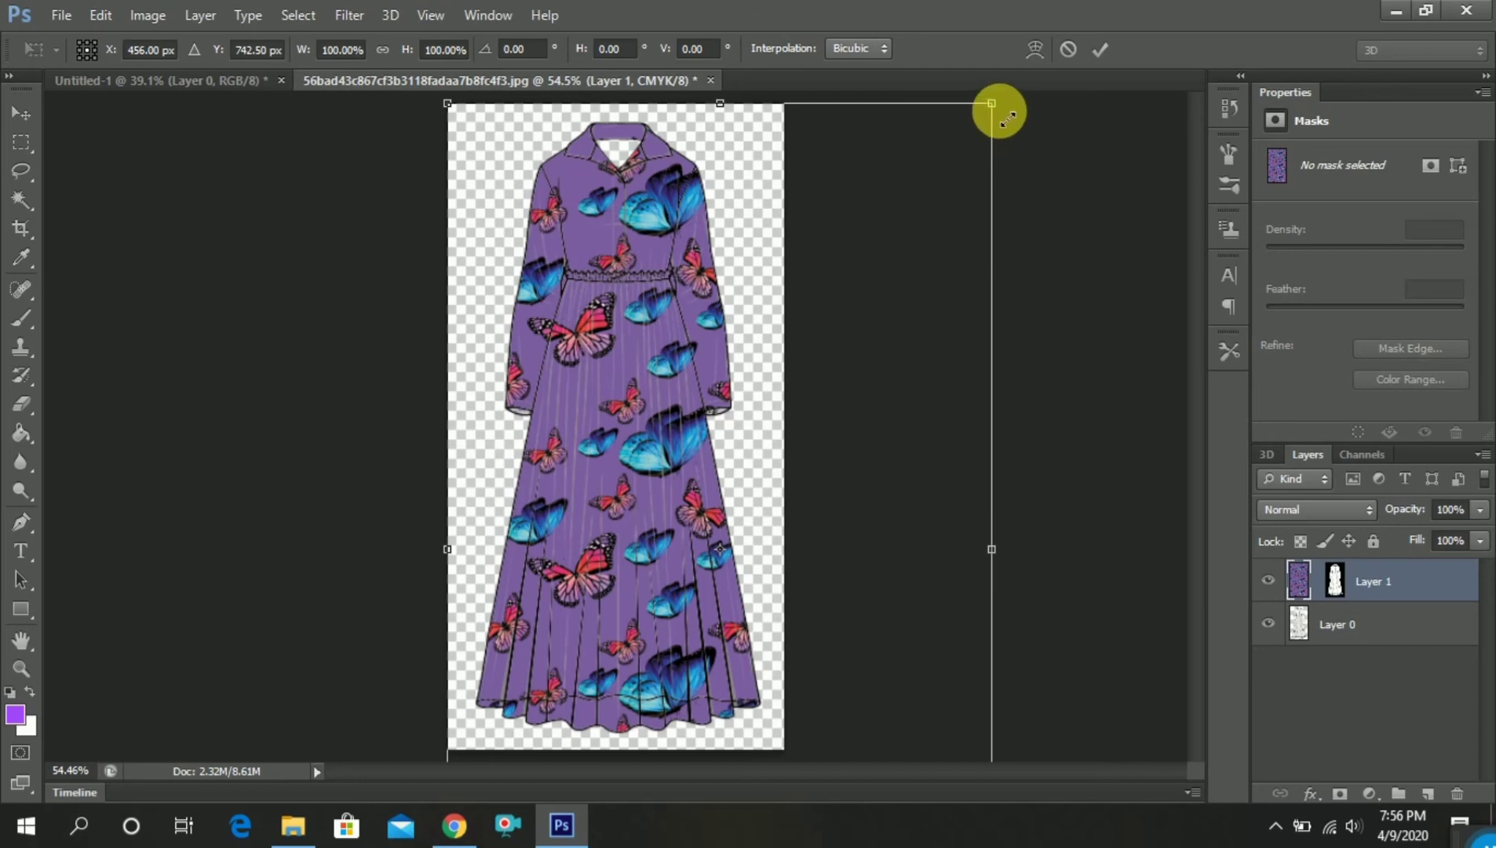
{"action": "left_click_drag", "start_coordinate": [999, 111], "coordinate": [845, 220]}
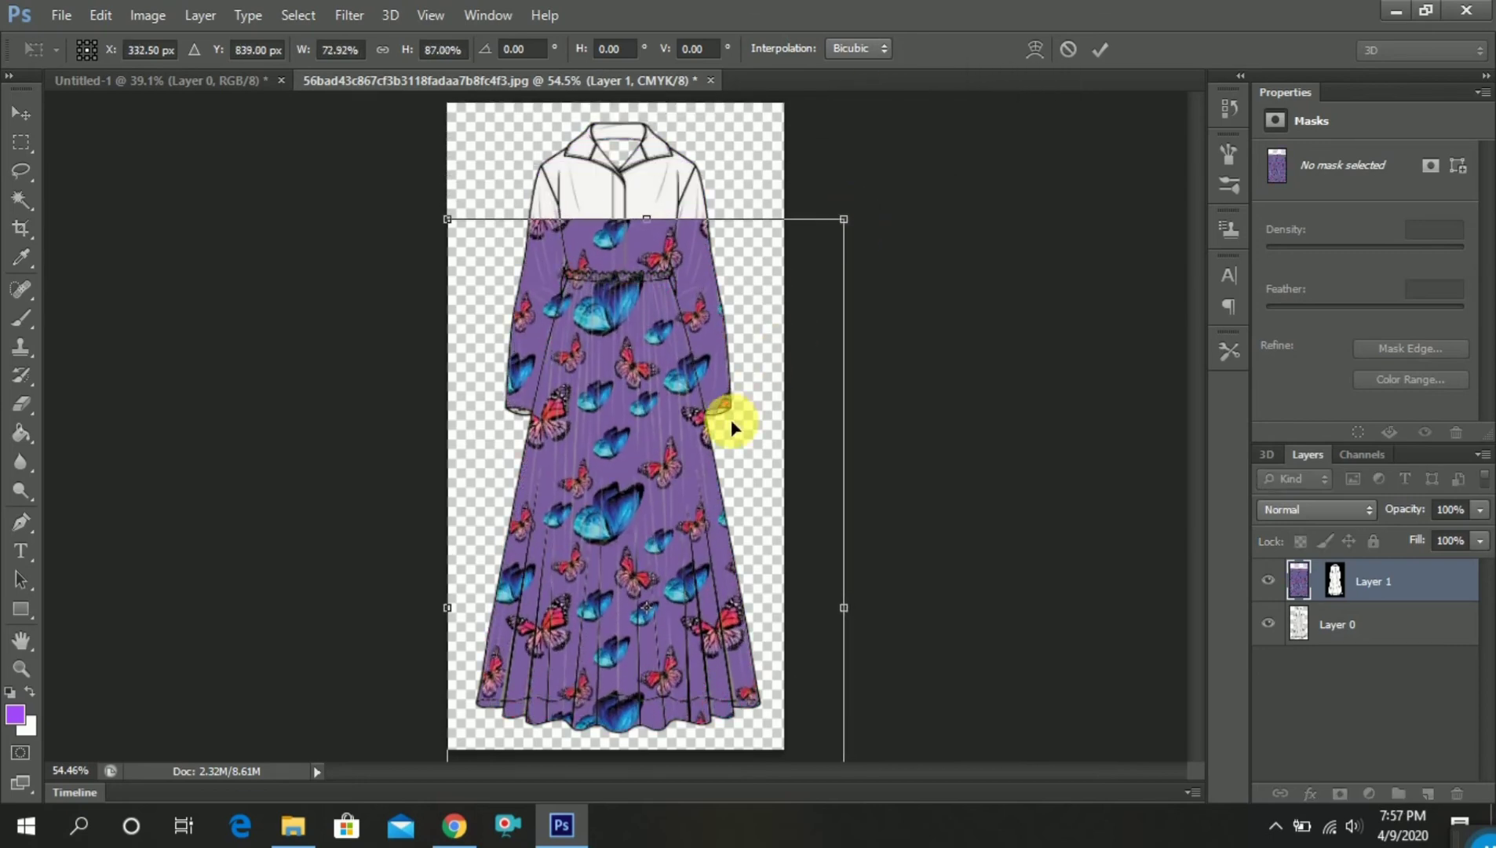
{"action": "left_click_drag", "start_coordinate": [732, 426], "coordinate": [729, 322]}
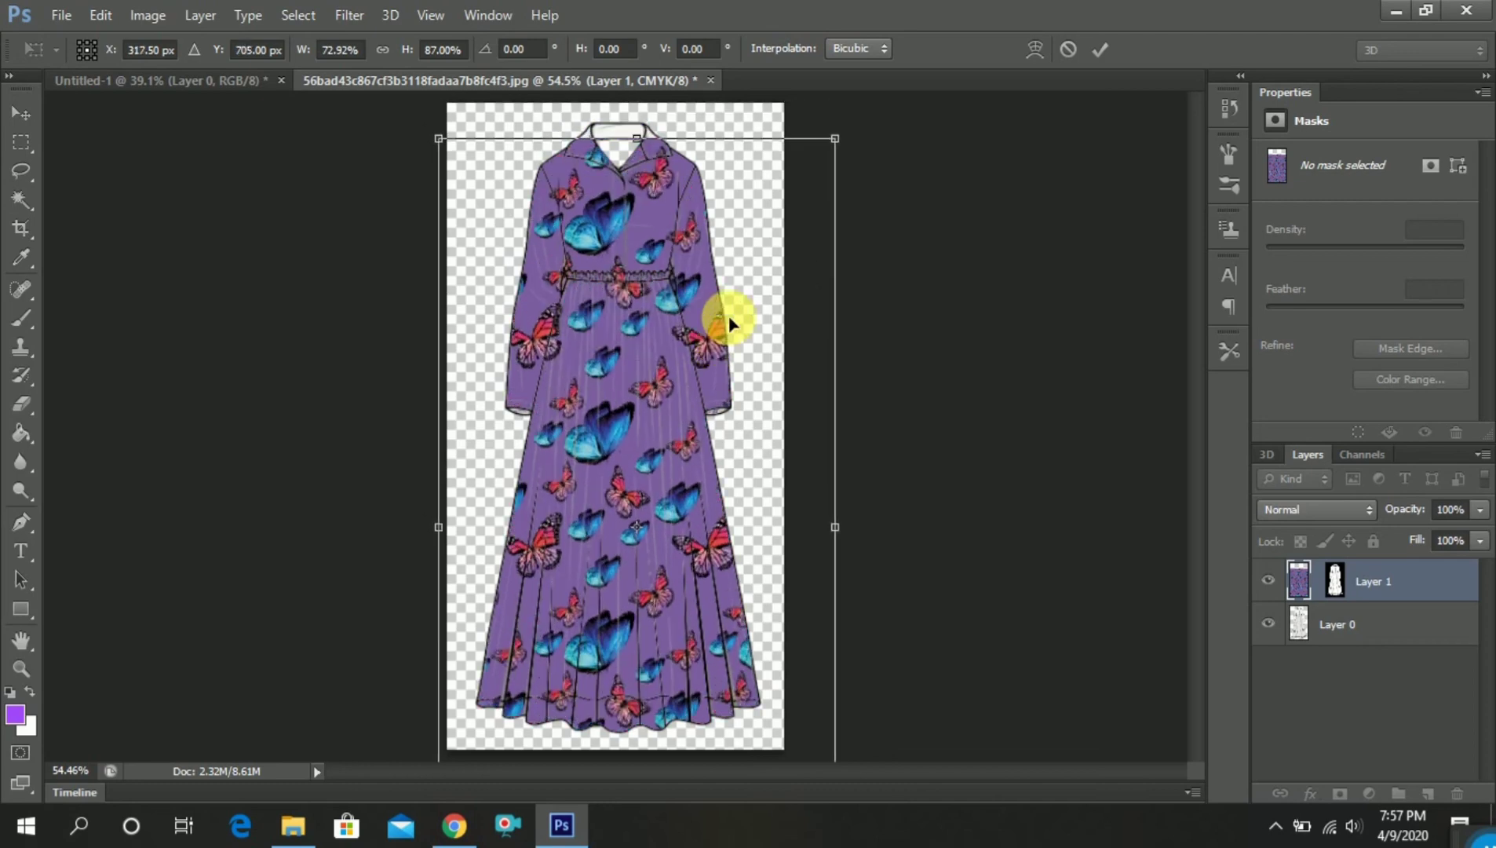
{"action": "left_click_drag", "start_coordinate": [838, 140], "coordinate": [809, 235]}
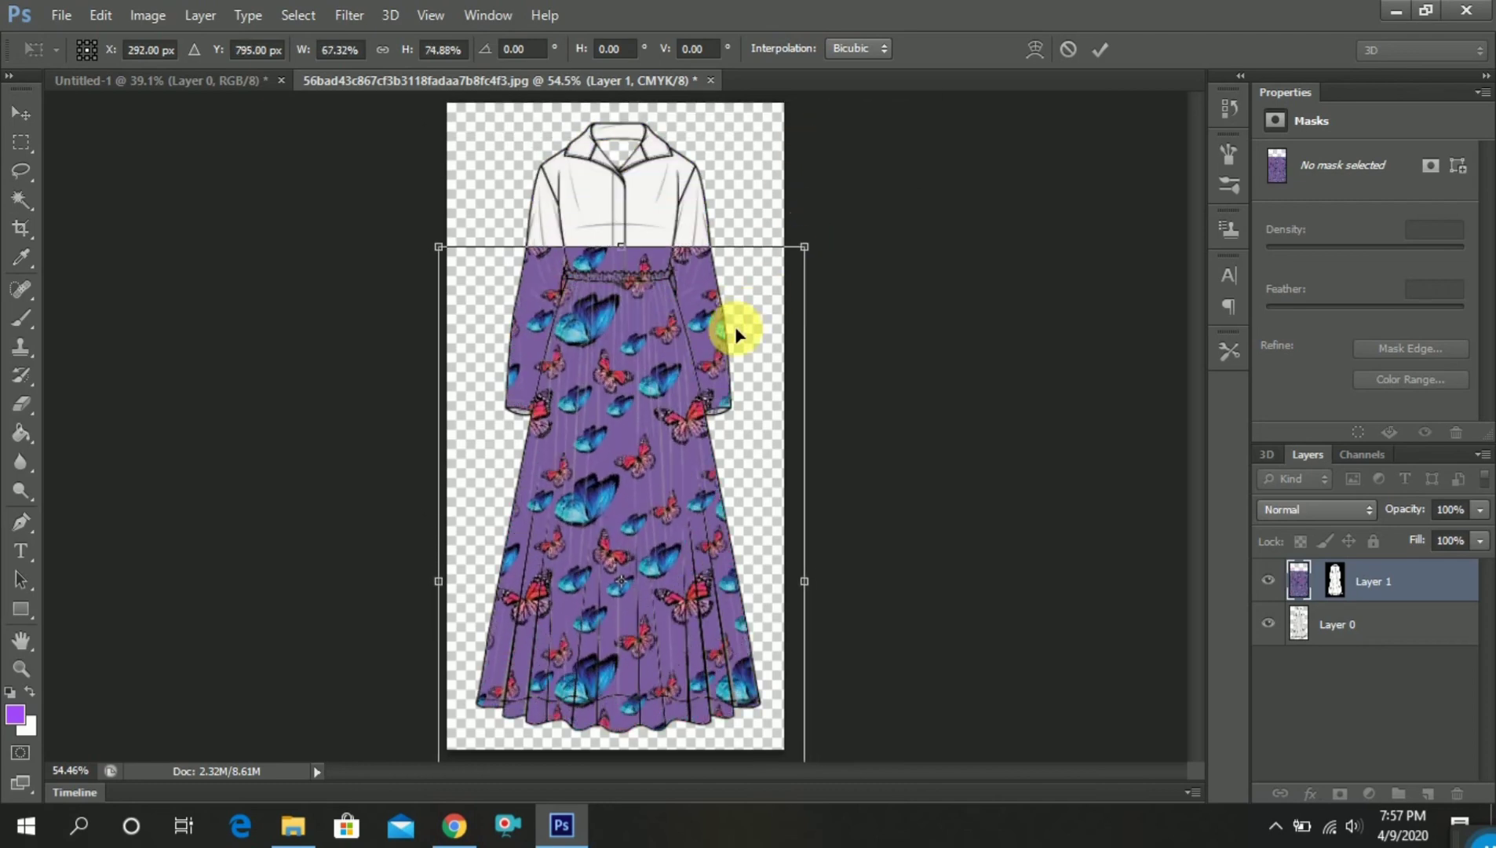
{"action": "left_click_drag", "start_coordinate": [734, 324], "coordinate": [745, 220]}
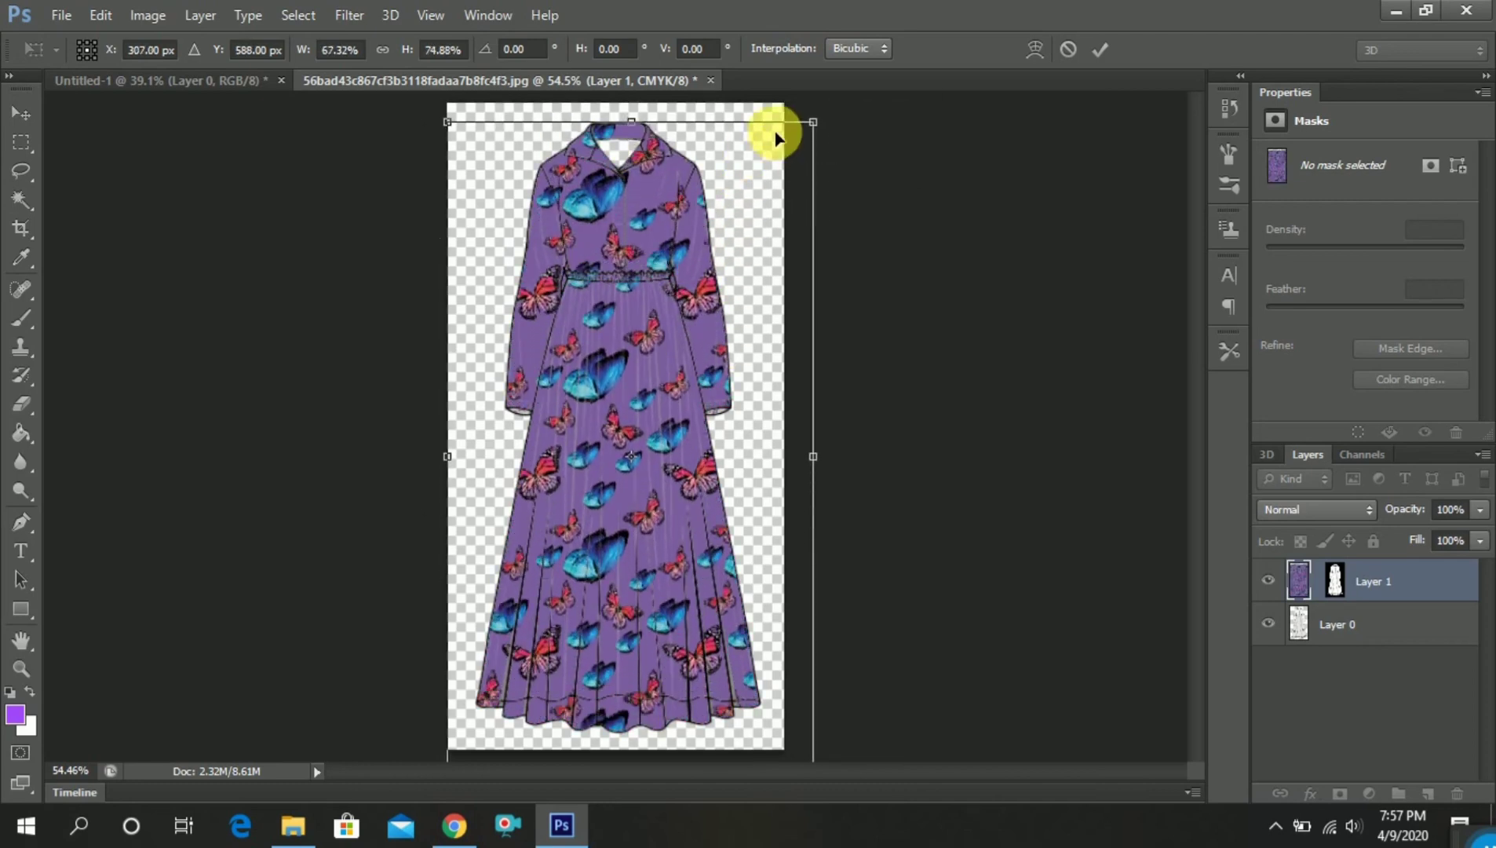
{"action": "left_click_drag", "start_coordinate": [813, 120], "coordinate": [778, 311]}
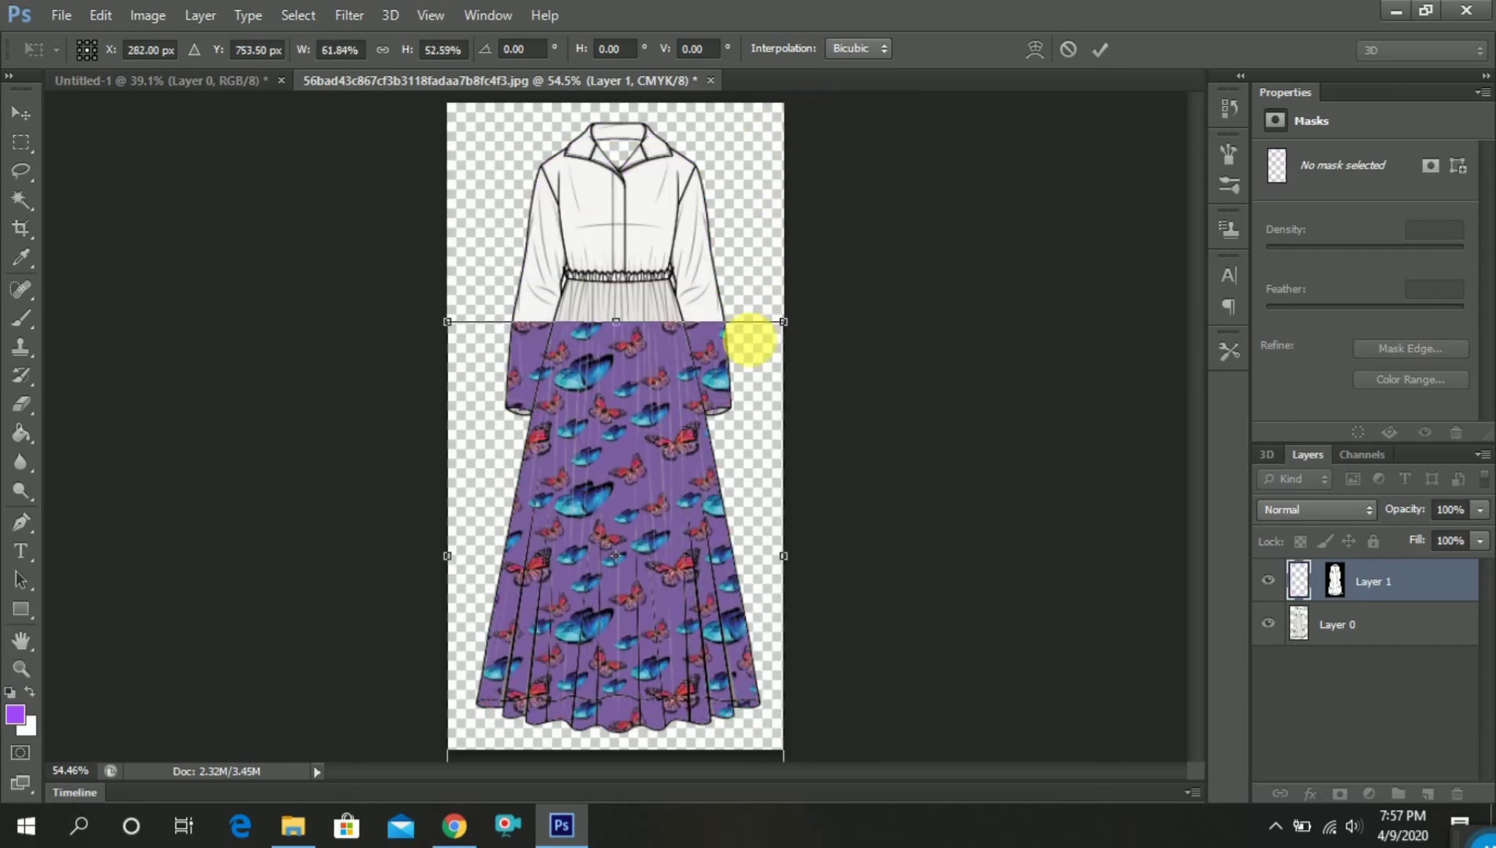
{"action": "left_click_drag", "start_coordinate": [686, 419], "coordinate": [691, 235]}
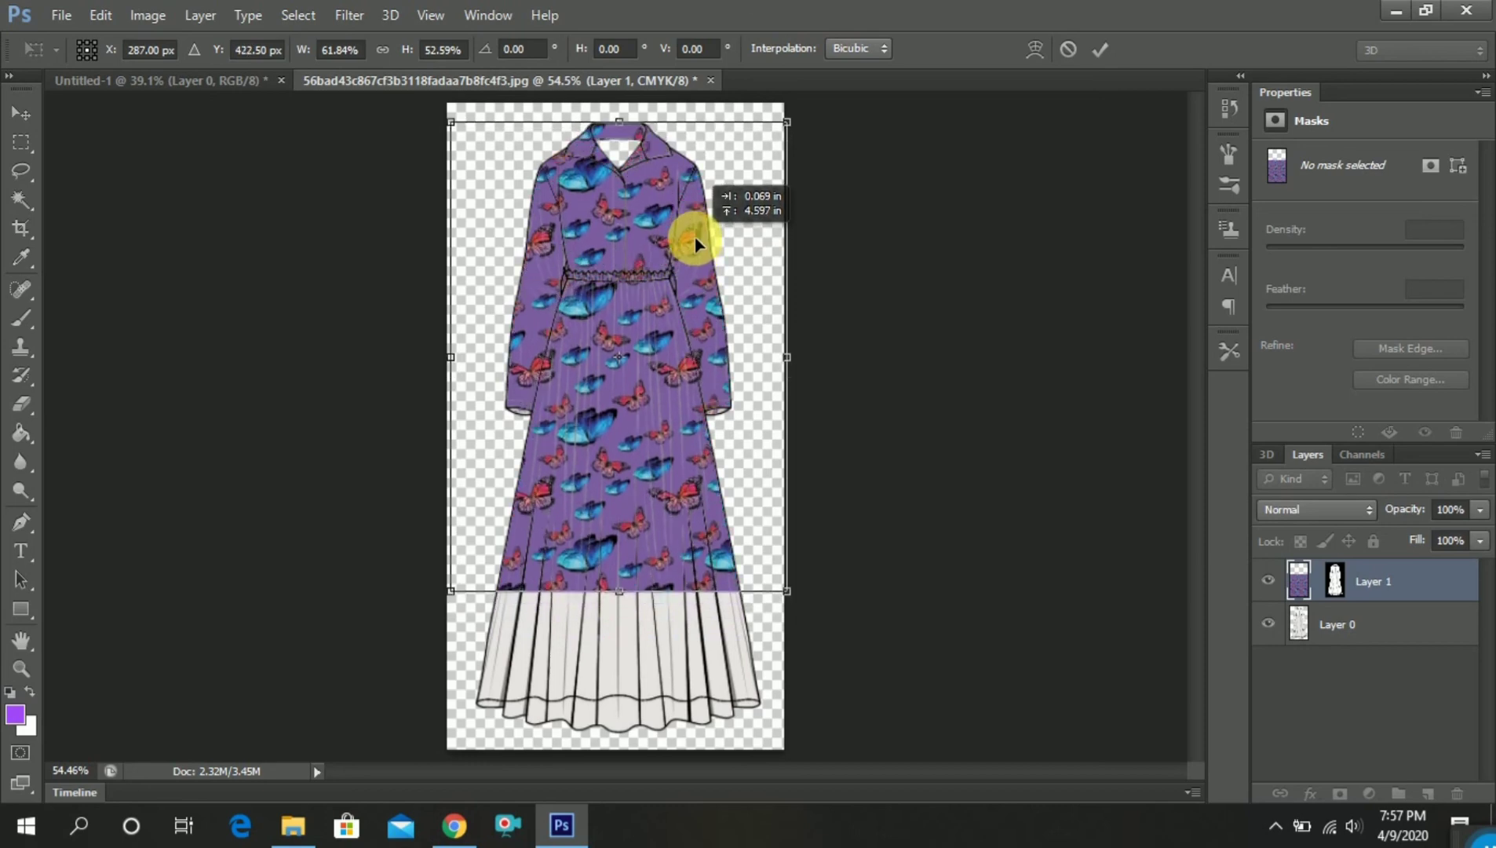
{"action": "left_click_drag", "start_coordinate": [625, 609], "coordinate": [637, 743]}
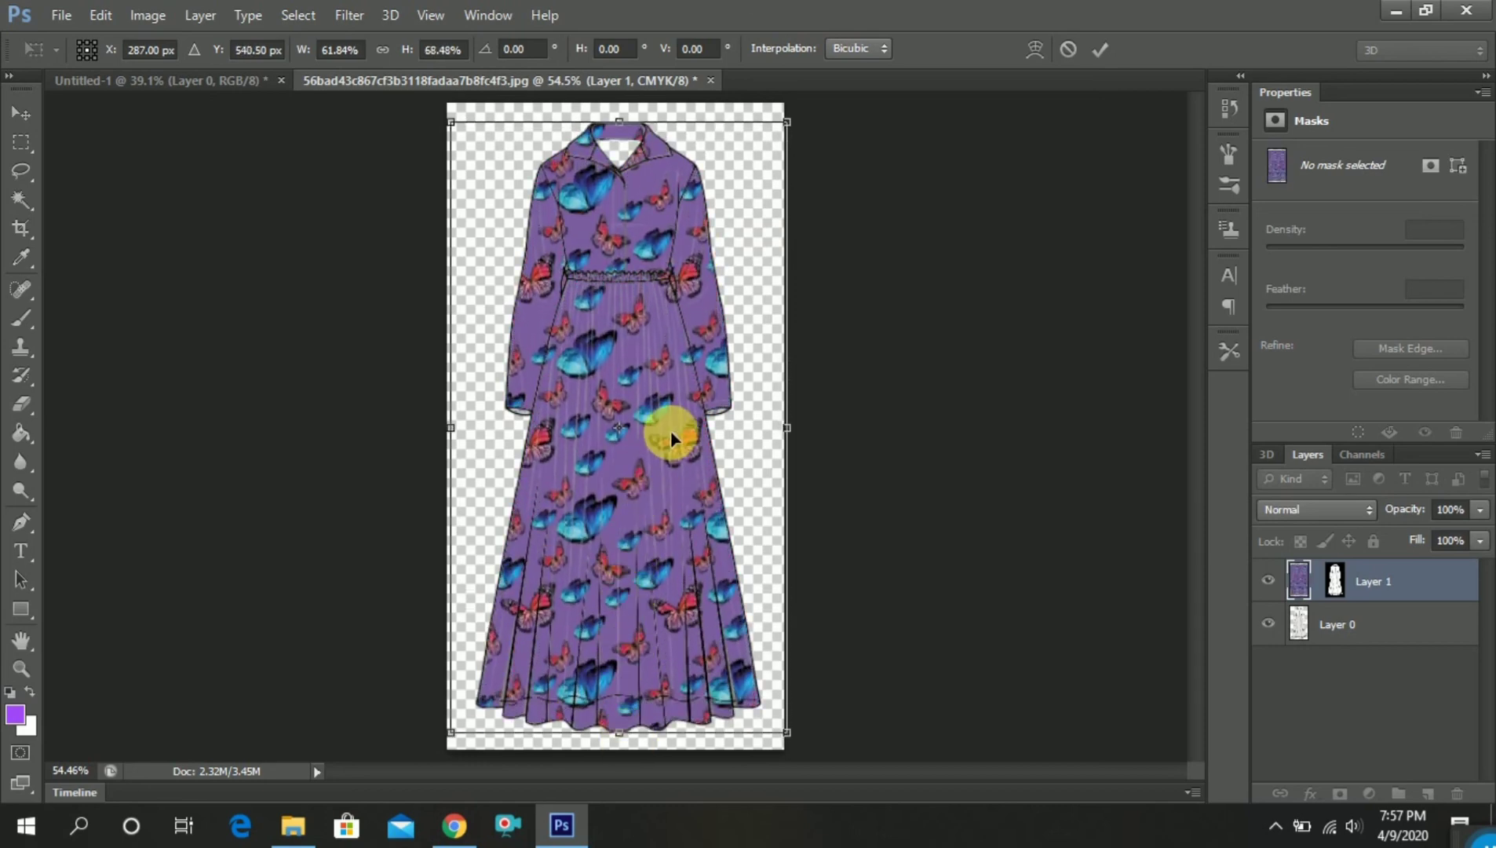
{"action": "left_click_drag", "start_coordinate": [631, 746], "coordinate": [640, 777]}
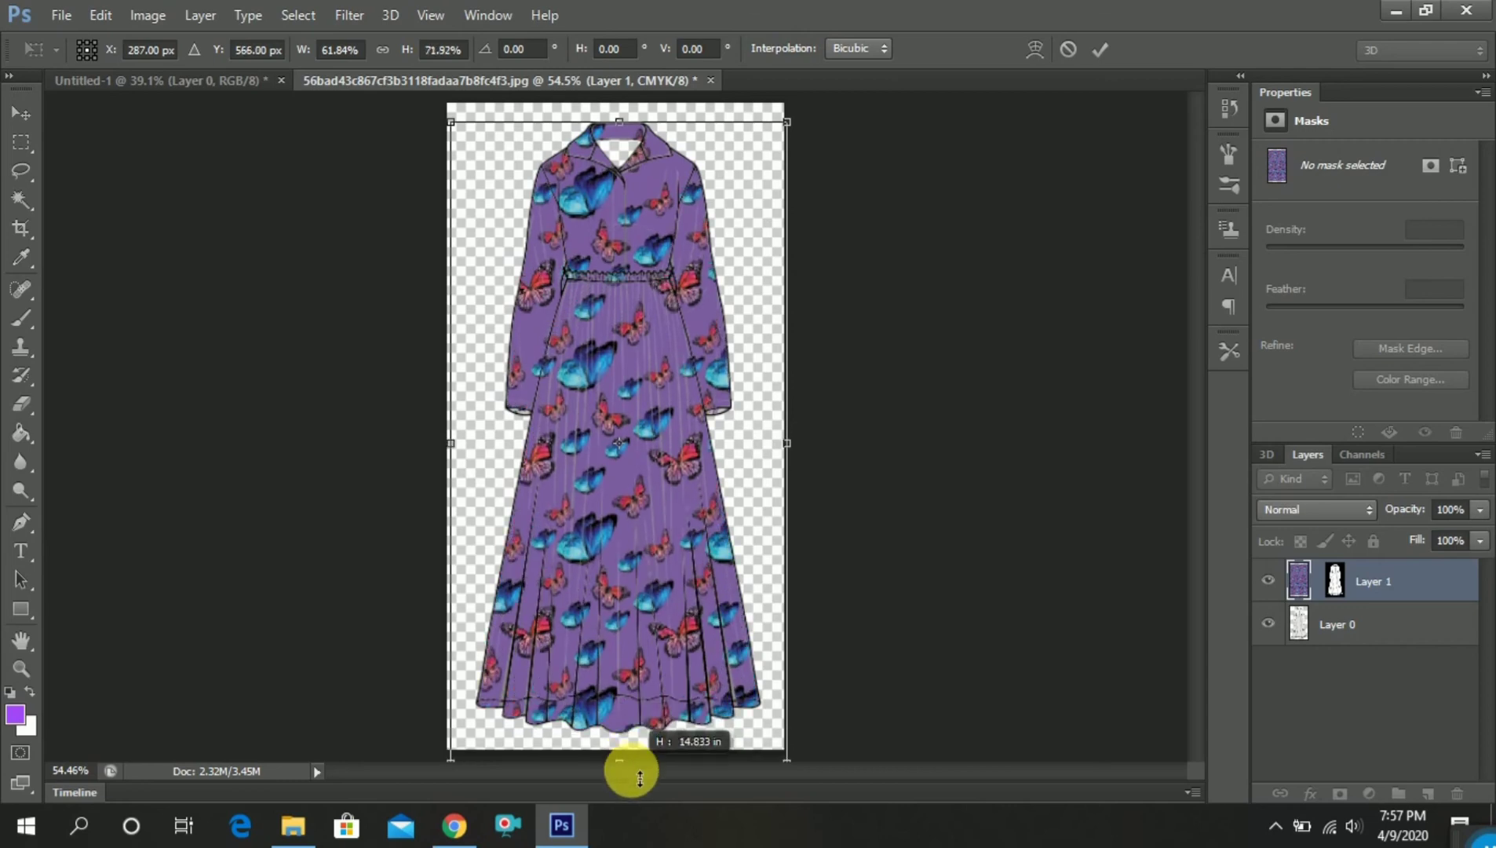
Warp the fabric's upper corners and upper side handles inward to follow the dress's shoulders and sleeves
{"action": "right_click", "coordinate": [648, 440]}
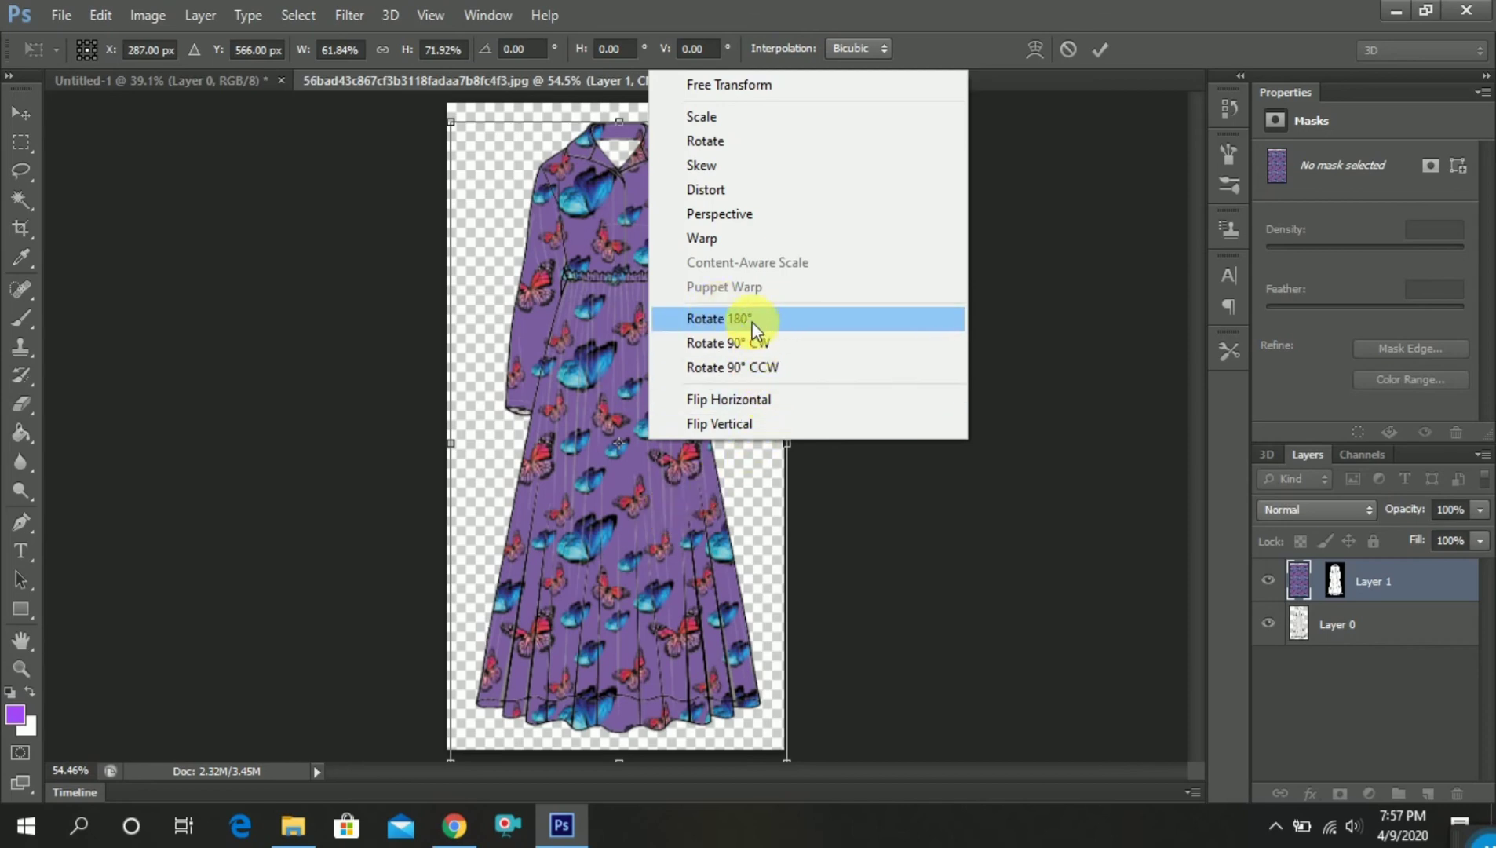
{"action": "left_click", "coordinate": [746, 241]}
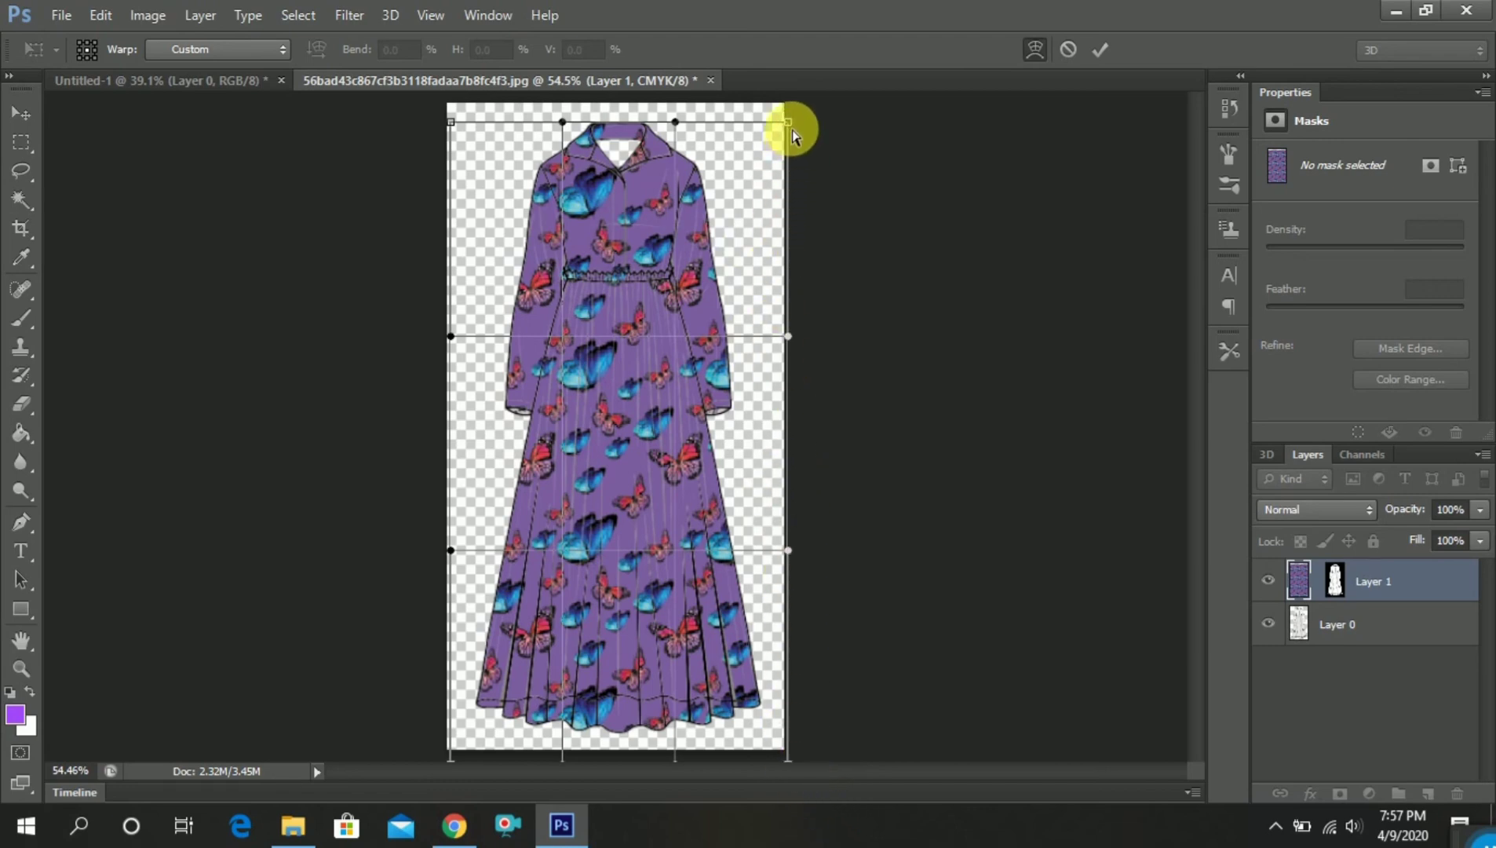
{"action": "left_click_drag", "start_coordinate": [789, 131], "coordinate": [689, 127]}
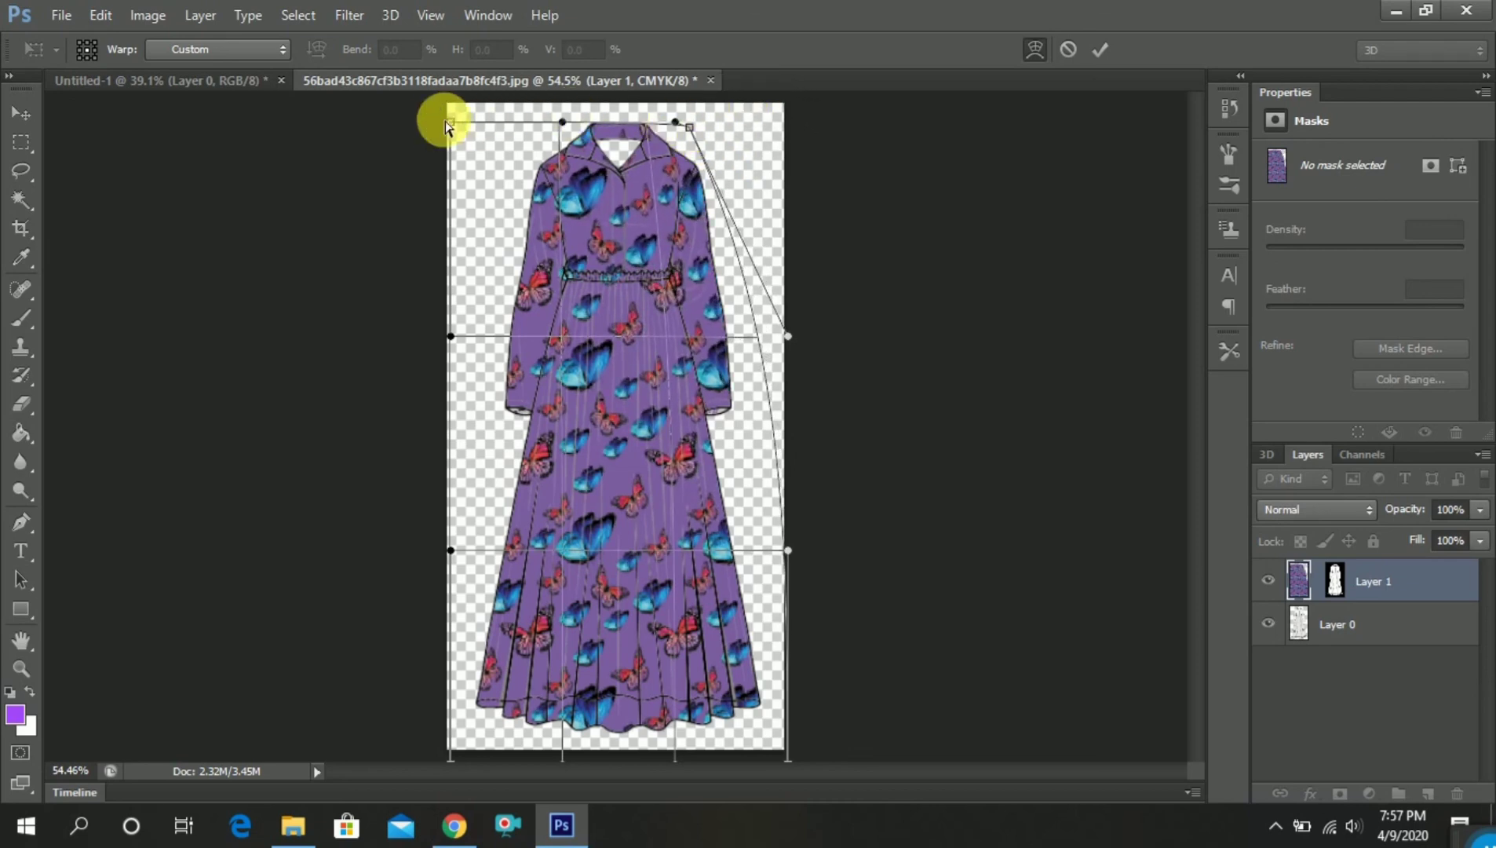
{"action": "left_click_drag", "start_coordinate": [449, 124], "coordinate": [557, 119]}
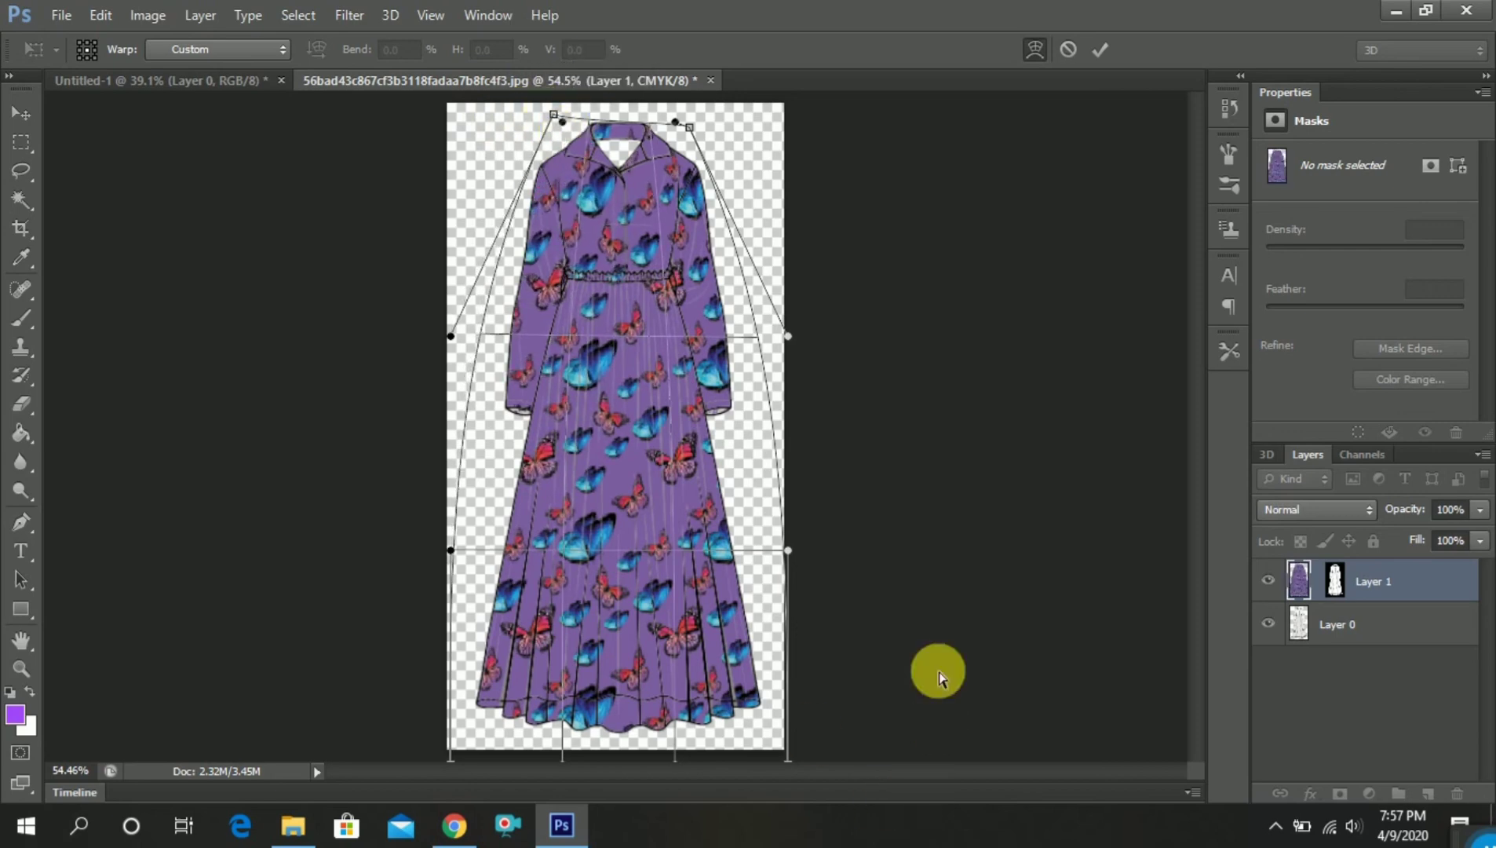
{"action": "left_click_drag", "start_coordinate": [797, 343], "coordinate": [745, 358]}
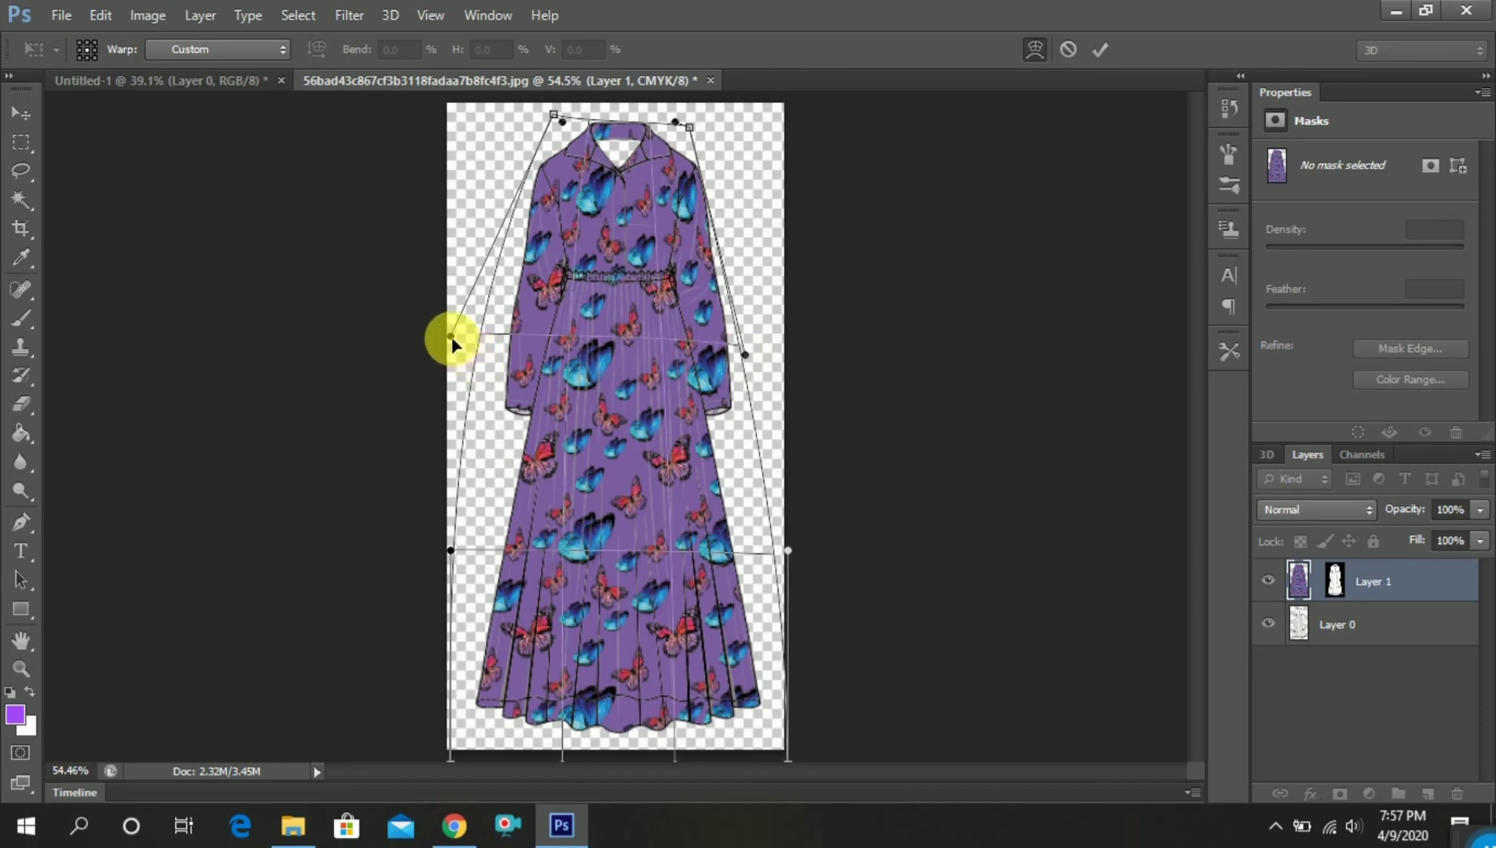
{"action": "left_click_drag", "start_coordinate": [455, 343], "coordinate": [494, 361]}
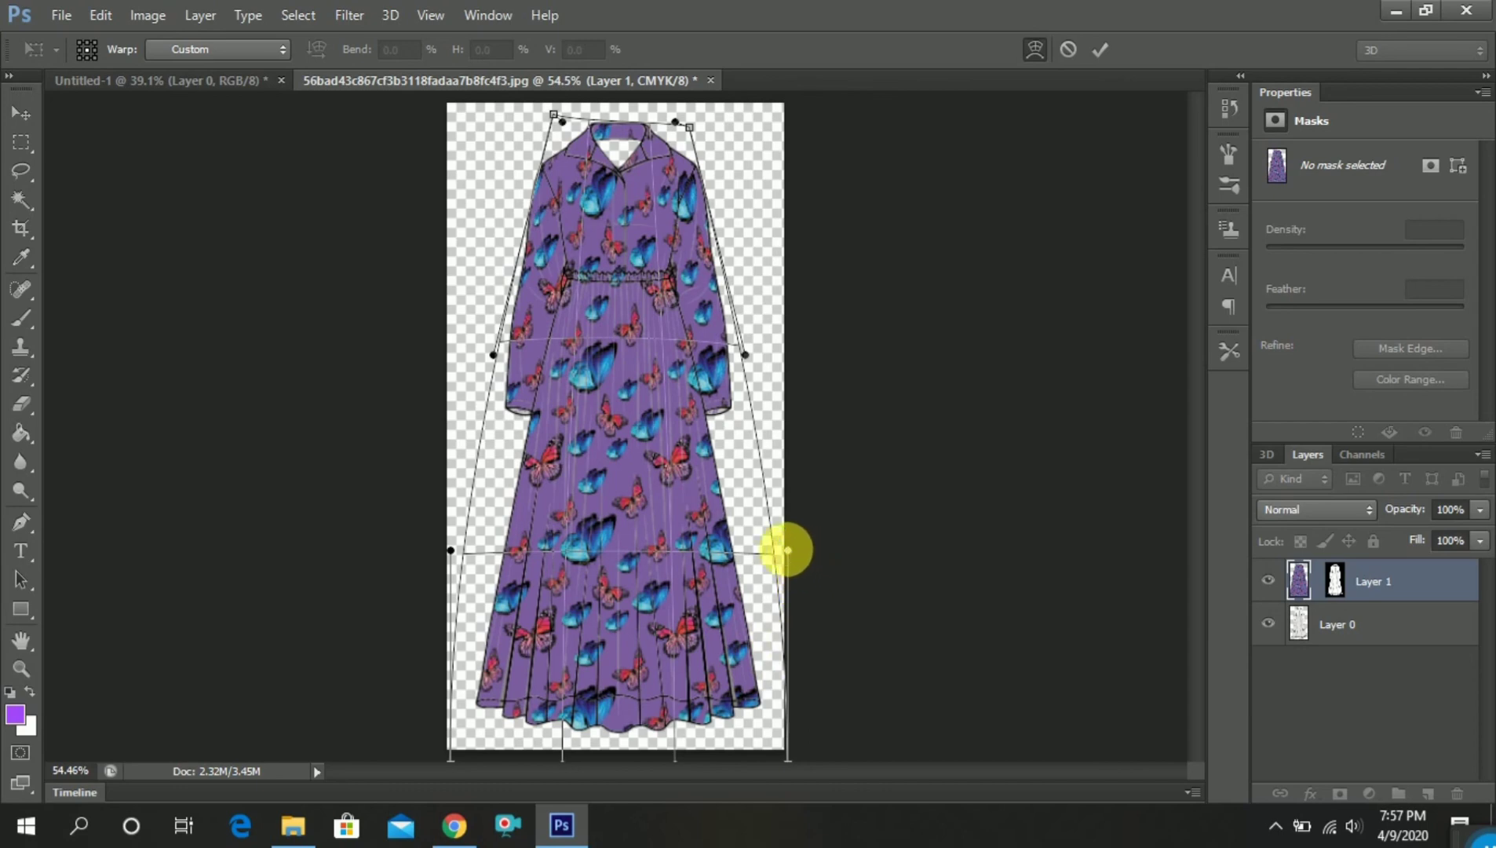
Warp the fabric's lower side handles inward and its bottom corners up to the hem to follow the flared skirt, and apply the warp
{"action": "left_click_drag", "start_coordinate": [786, 551], "coordinate": [760, 547]}
{"action": "left_click_drag", "start_coordinate": [743, 537], "coordinate": [715, 536]}
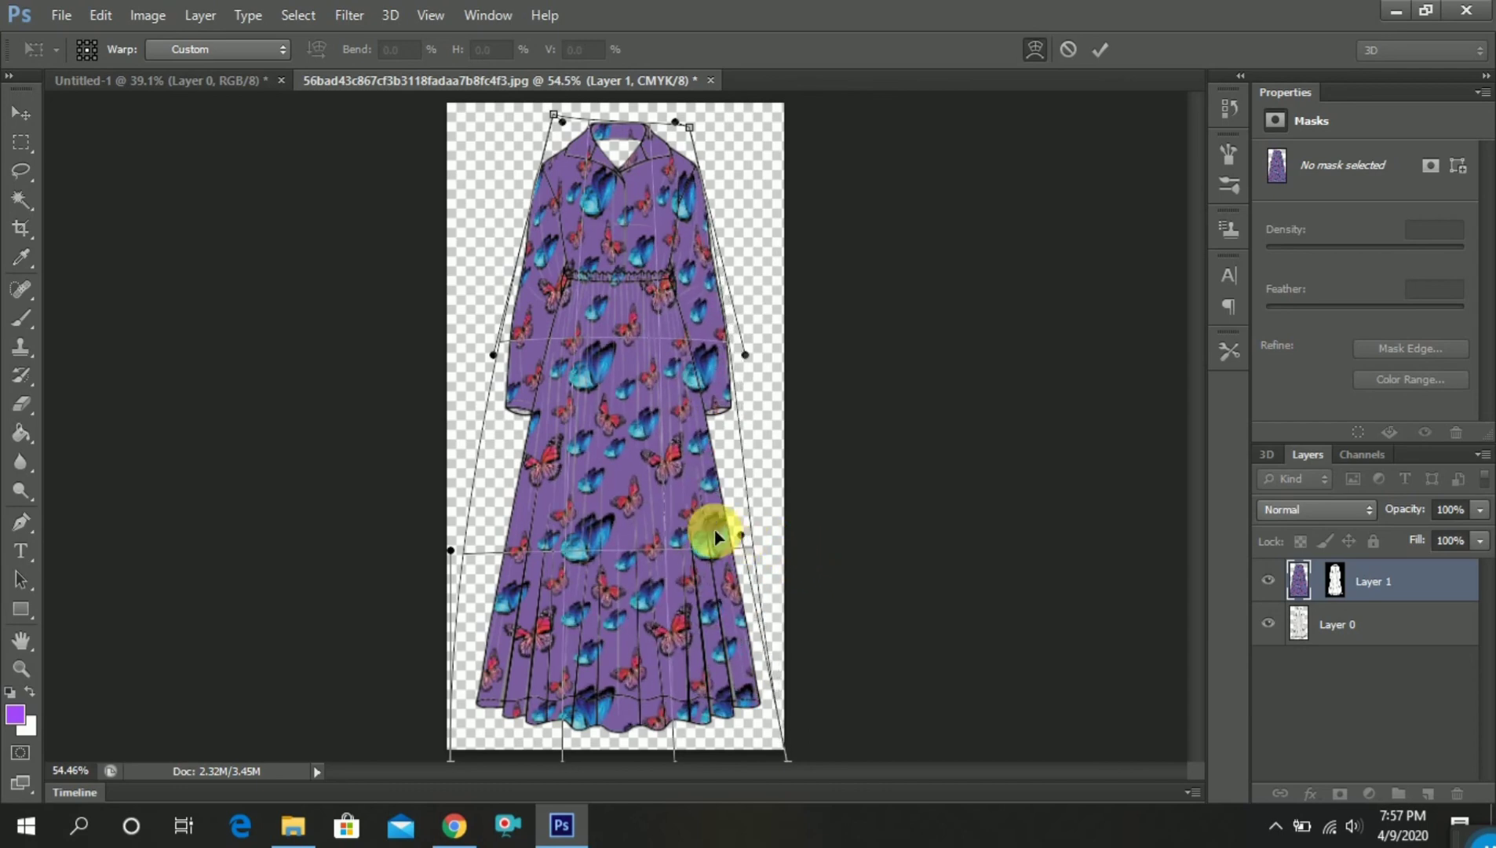
{"action": "left_click_drag", "start_coordinate": [449, 558], "coordinate": [496, 562]}
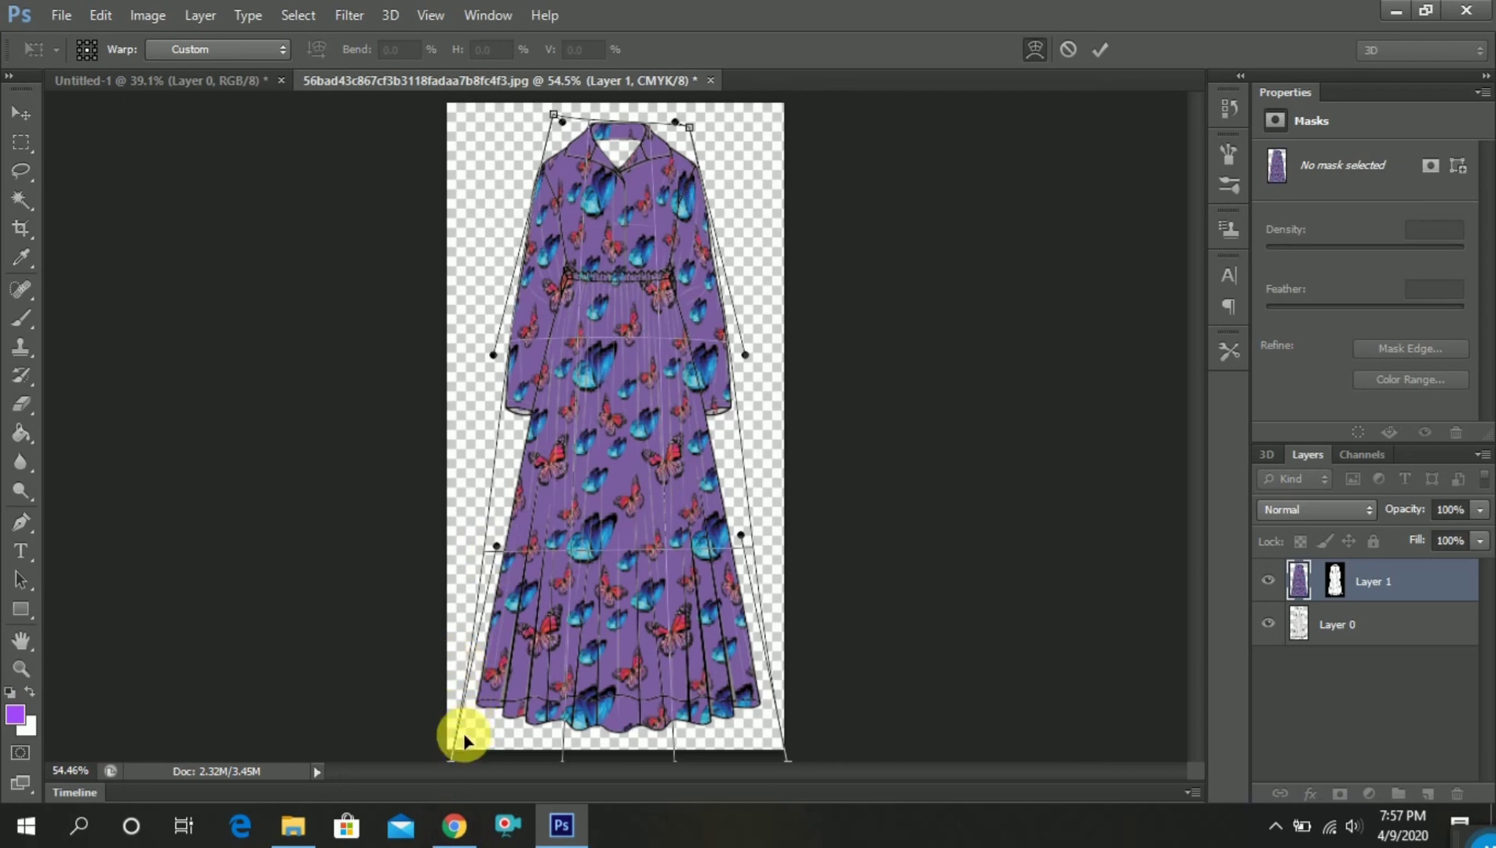
{"action": "left_click_drag", "start_coordinate": [451, 756], "coordinate": [465, 699]}
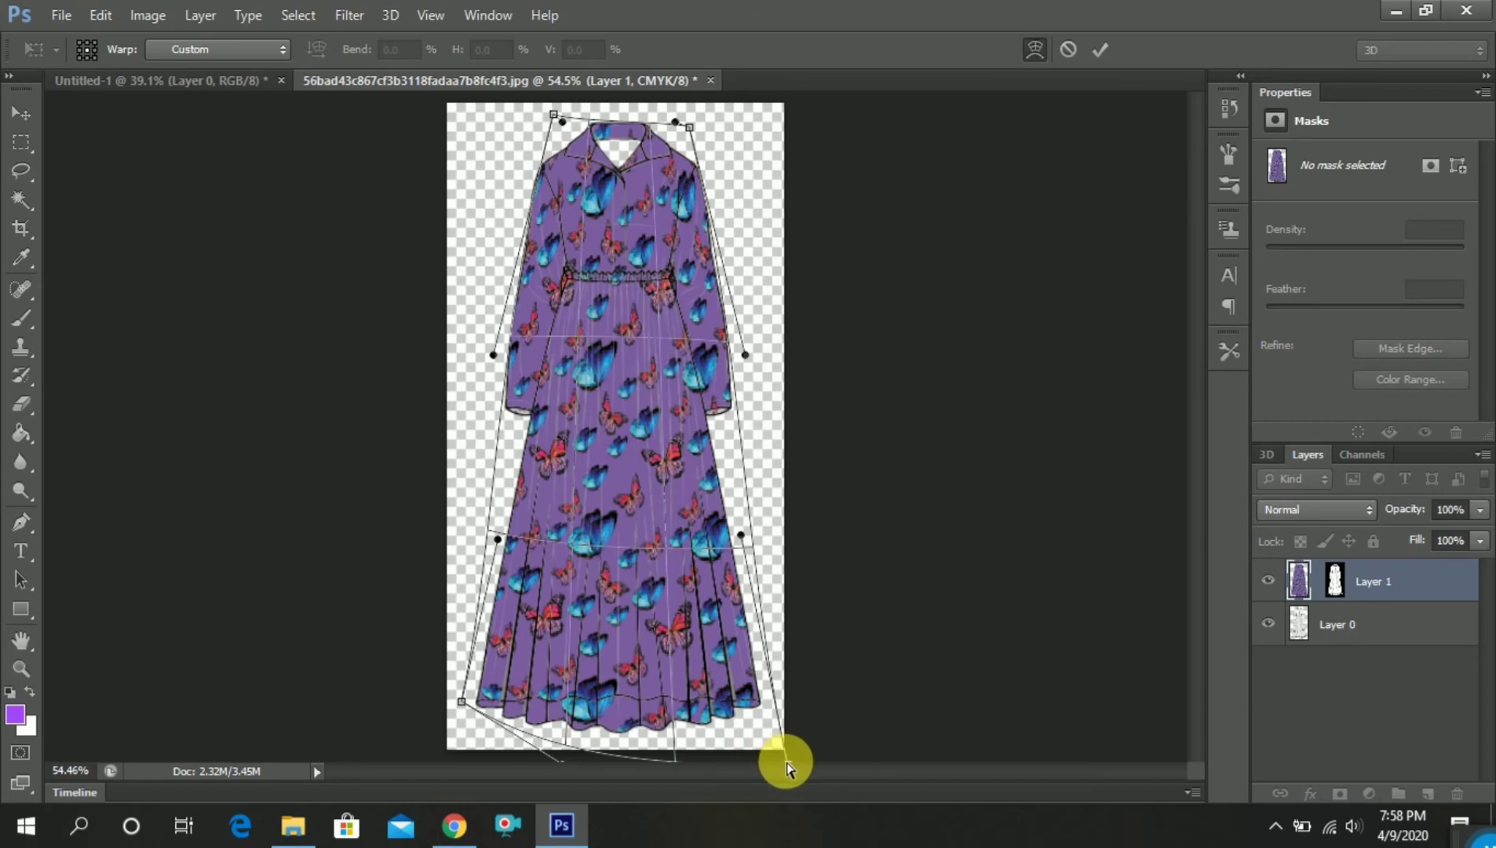
{"action": "left_click_drag", "start_coordinate": [786, 765], "coordinate": [781, 709]}
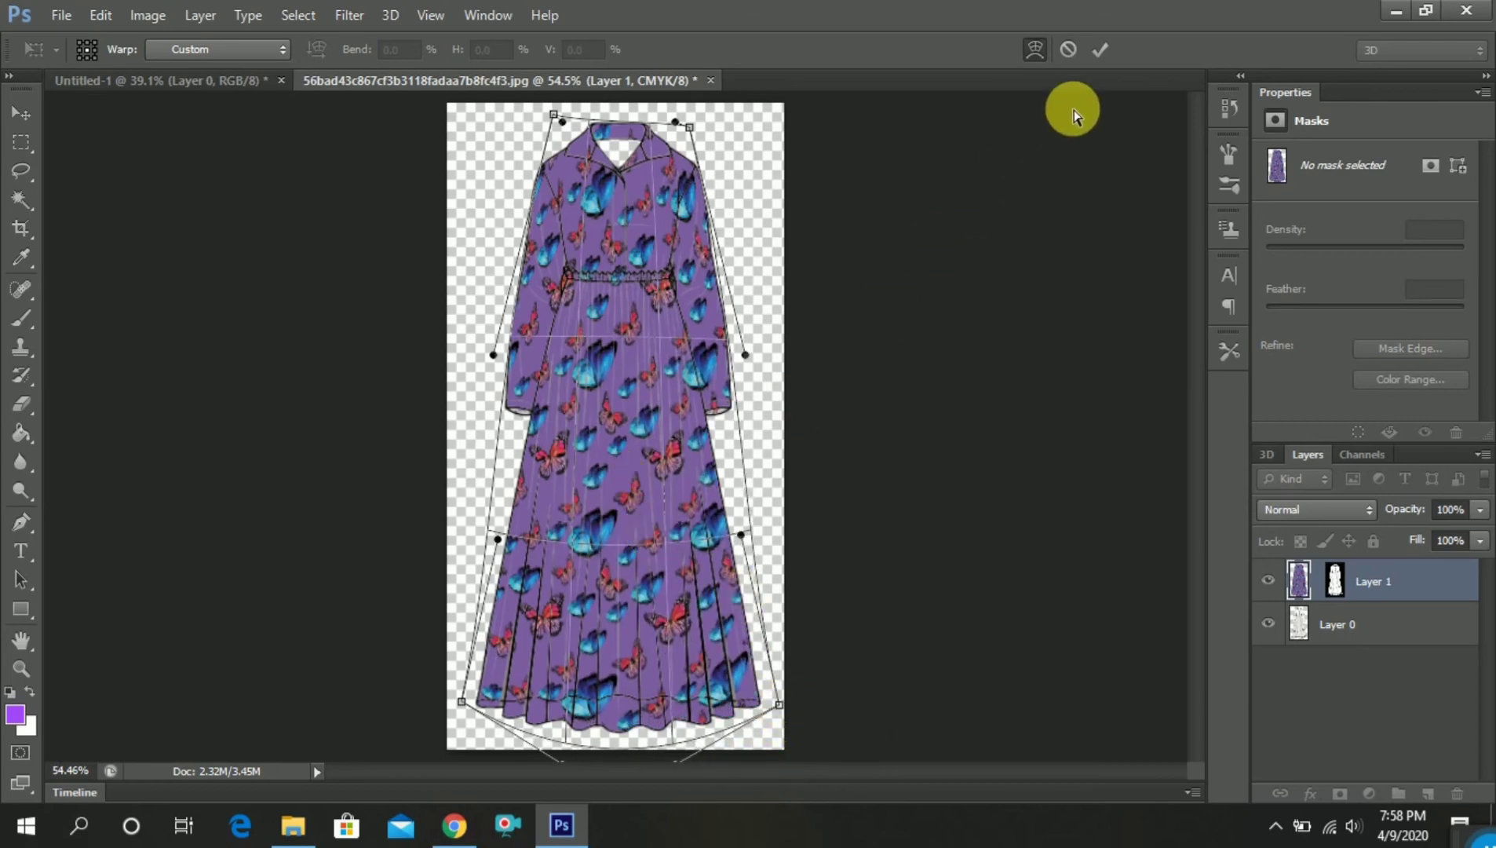
{"action": "left_click", "coordinate": [1102, 47]}
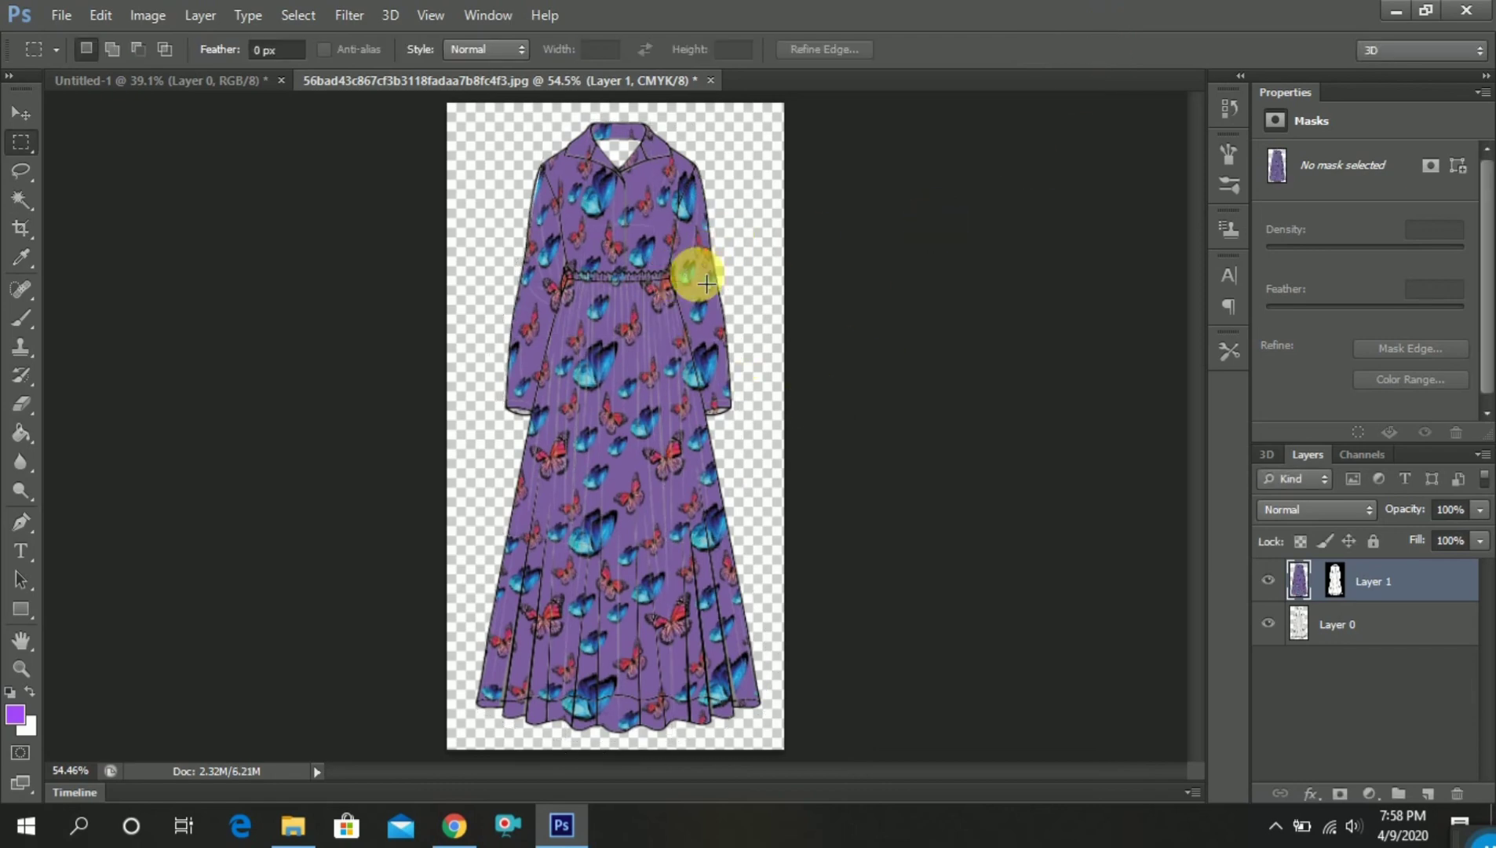
Examine the butterfly fabric up close on the dress from collar to hem, and view the whole dress at 50% zoom
{"action": "key", "text": "ctrl+plus"}
{"action": "key", "text": "ctrl+plus"}
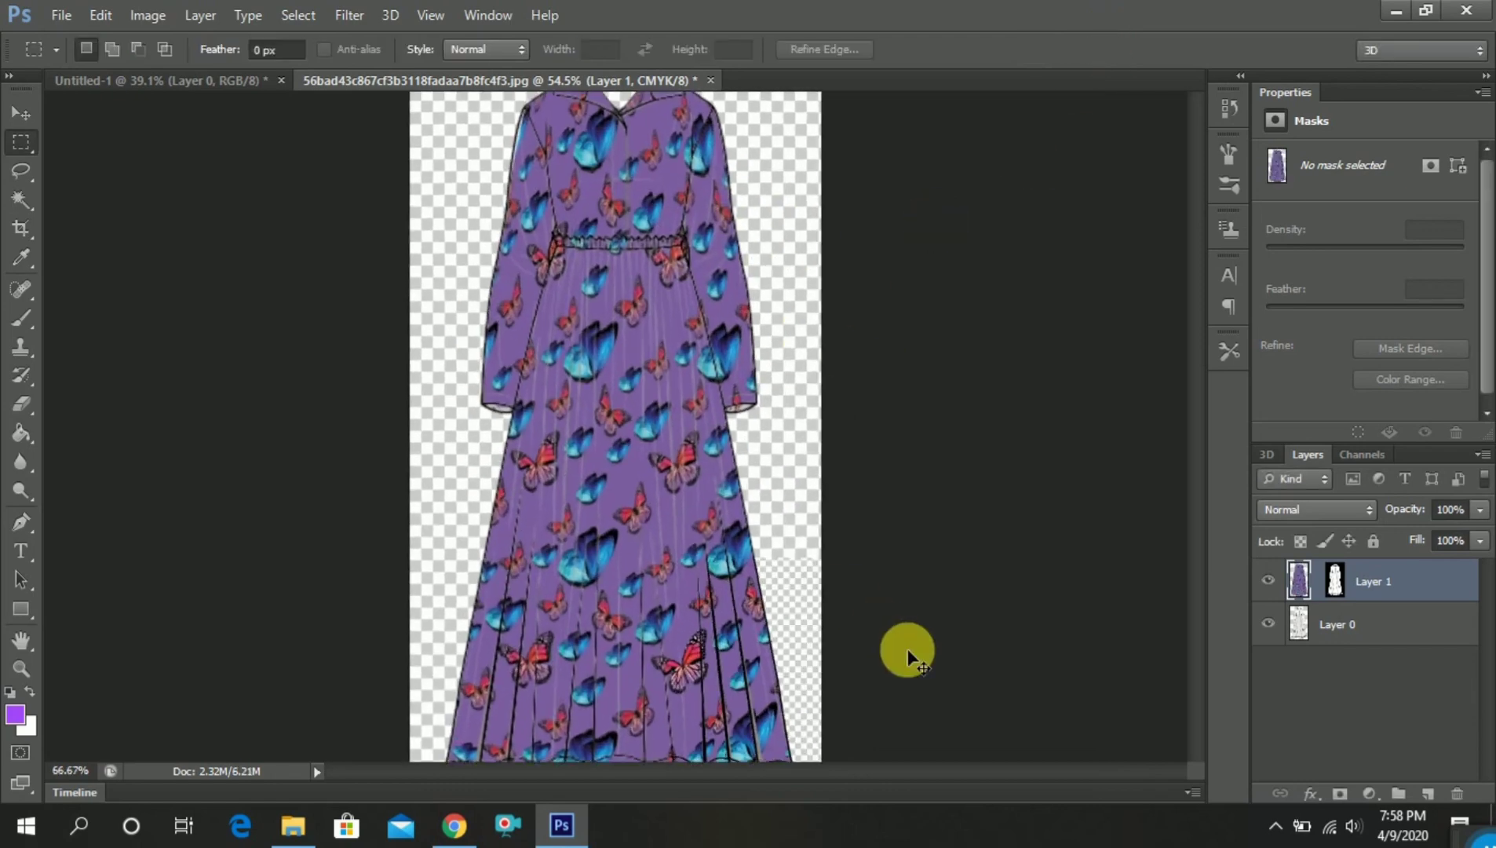
{"action": "scroll", "coordinate": [855, 504], "scroll_direction": "down", "scroll_amount": 3}
{"action": "scroll", "coordinate": [842, 513], "scroll_direction": "down", "scroll_amount": 3}
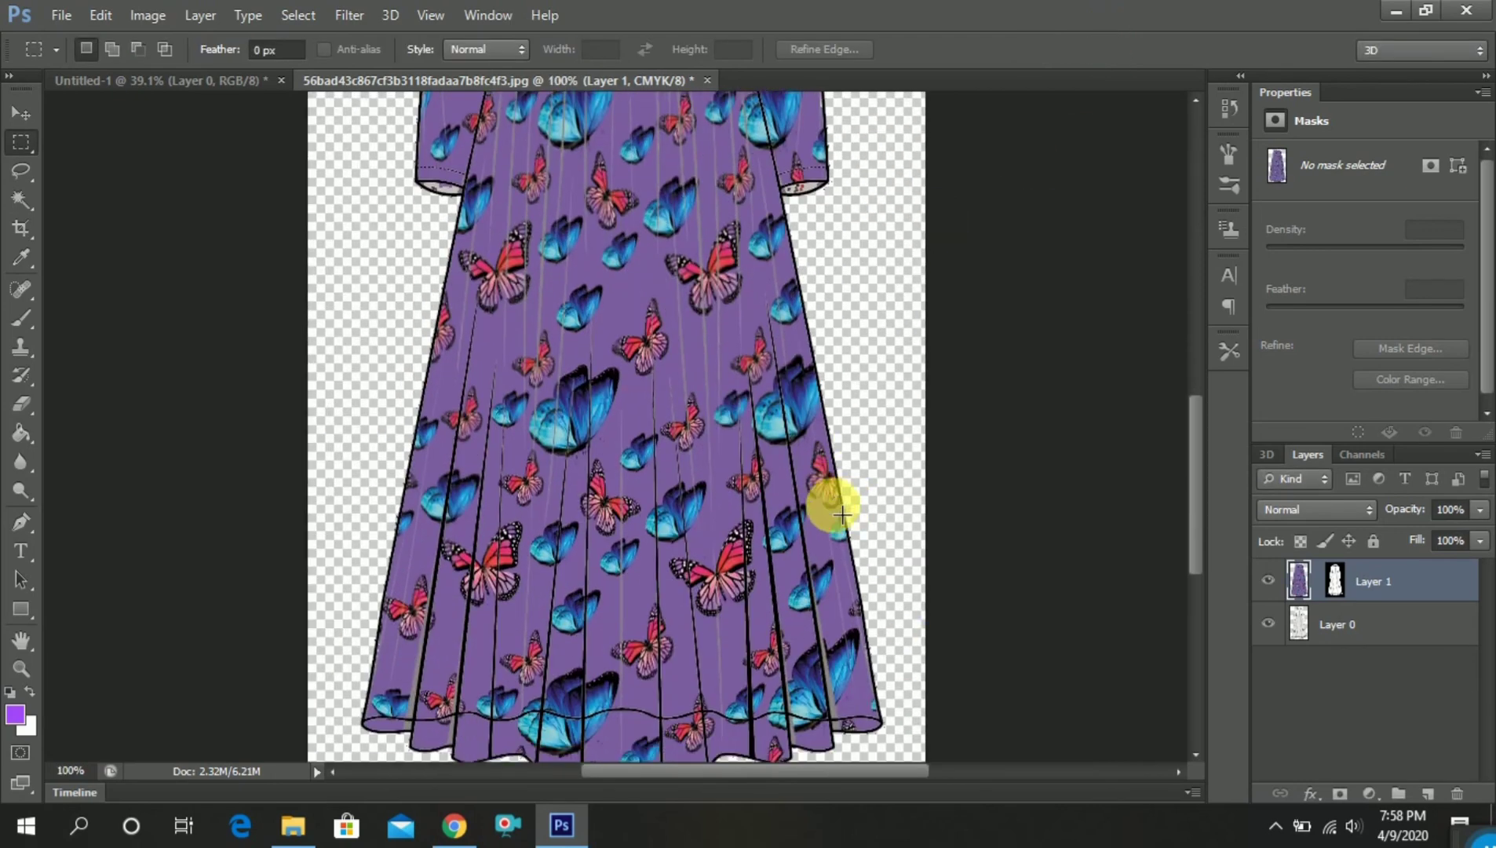
{"action": "scroll", "coordinate": [842, 514], "scroll_direction": "up", "scroll_amount": 8}
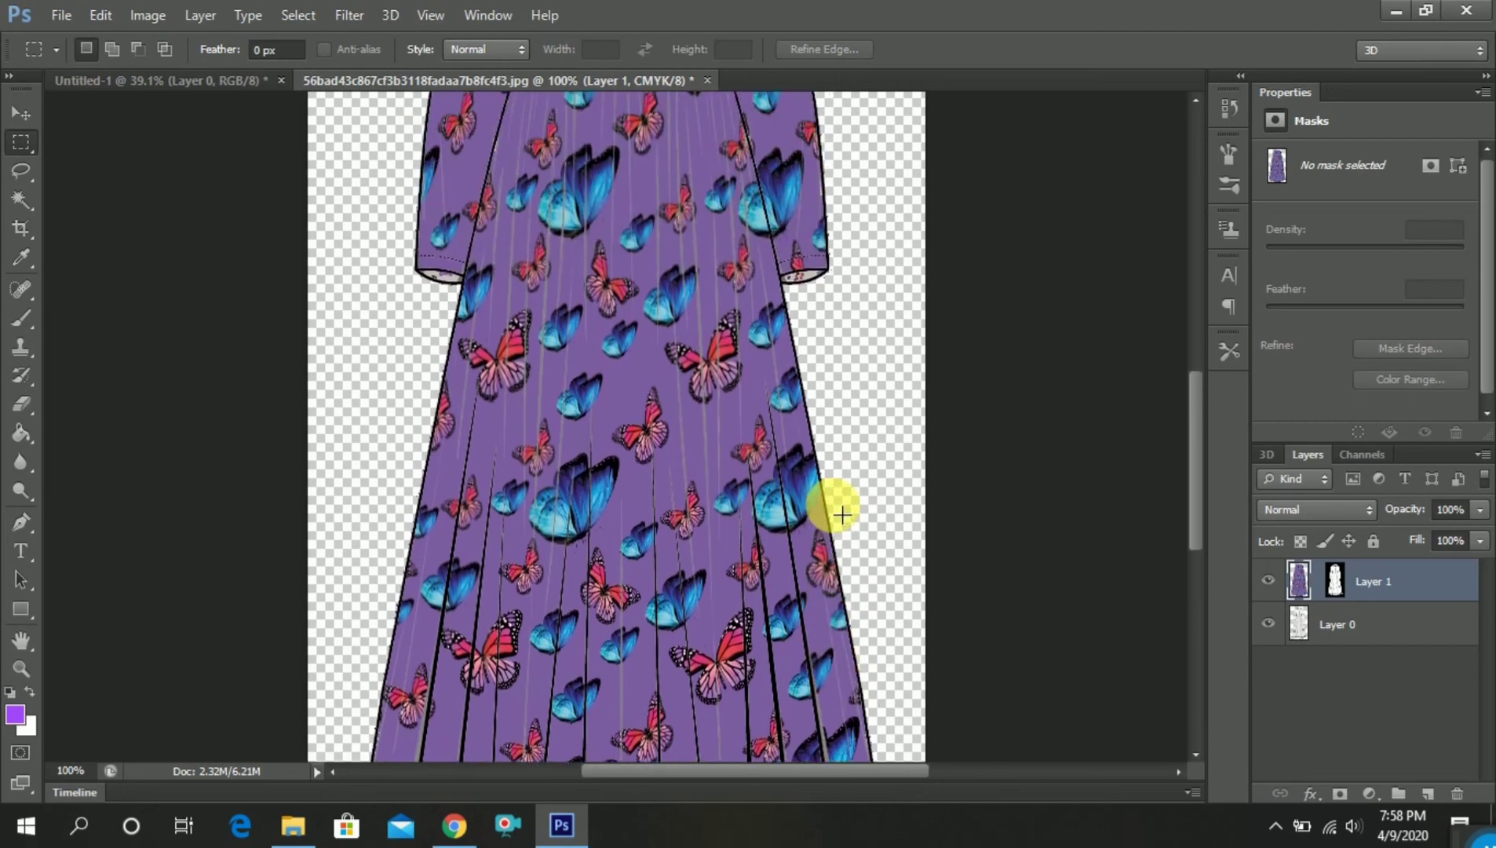
{"action": "scroll", "coordinate": [842, 515], "scroll_direction": "up", "scroll_amount": 4}
{"action": "scroll", "coordinate": [842, 514], "scroll_direction": "down", "scroll_amount": 4}
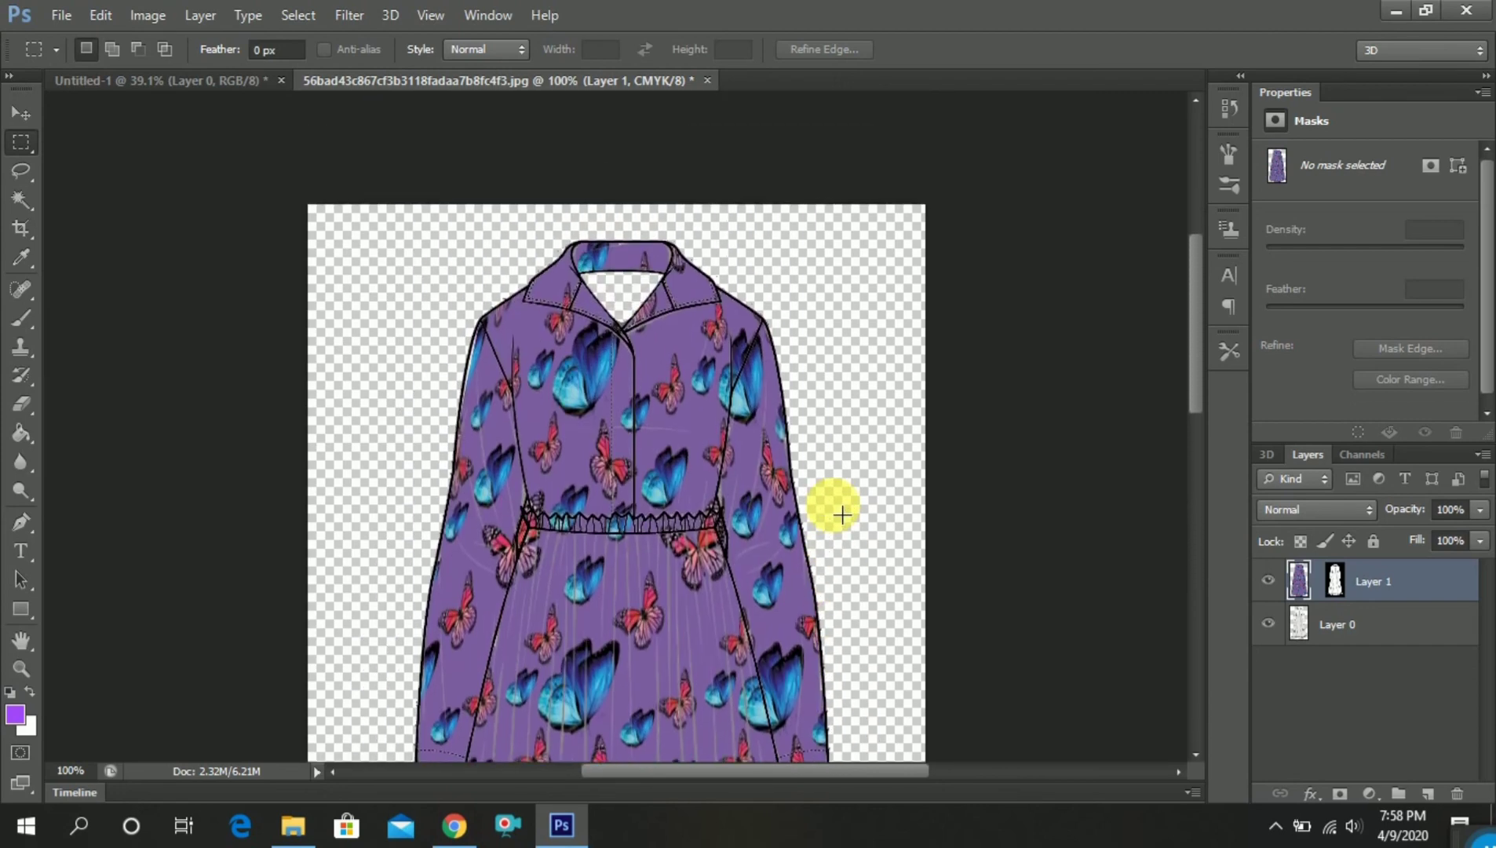
{"action": "scroll", "coordinate": [842, 514], "scroll_direction": "down", "scroll_amount": 8}
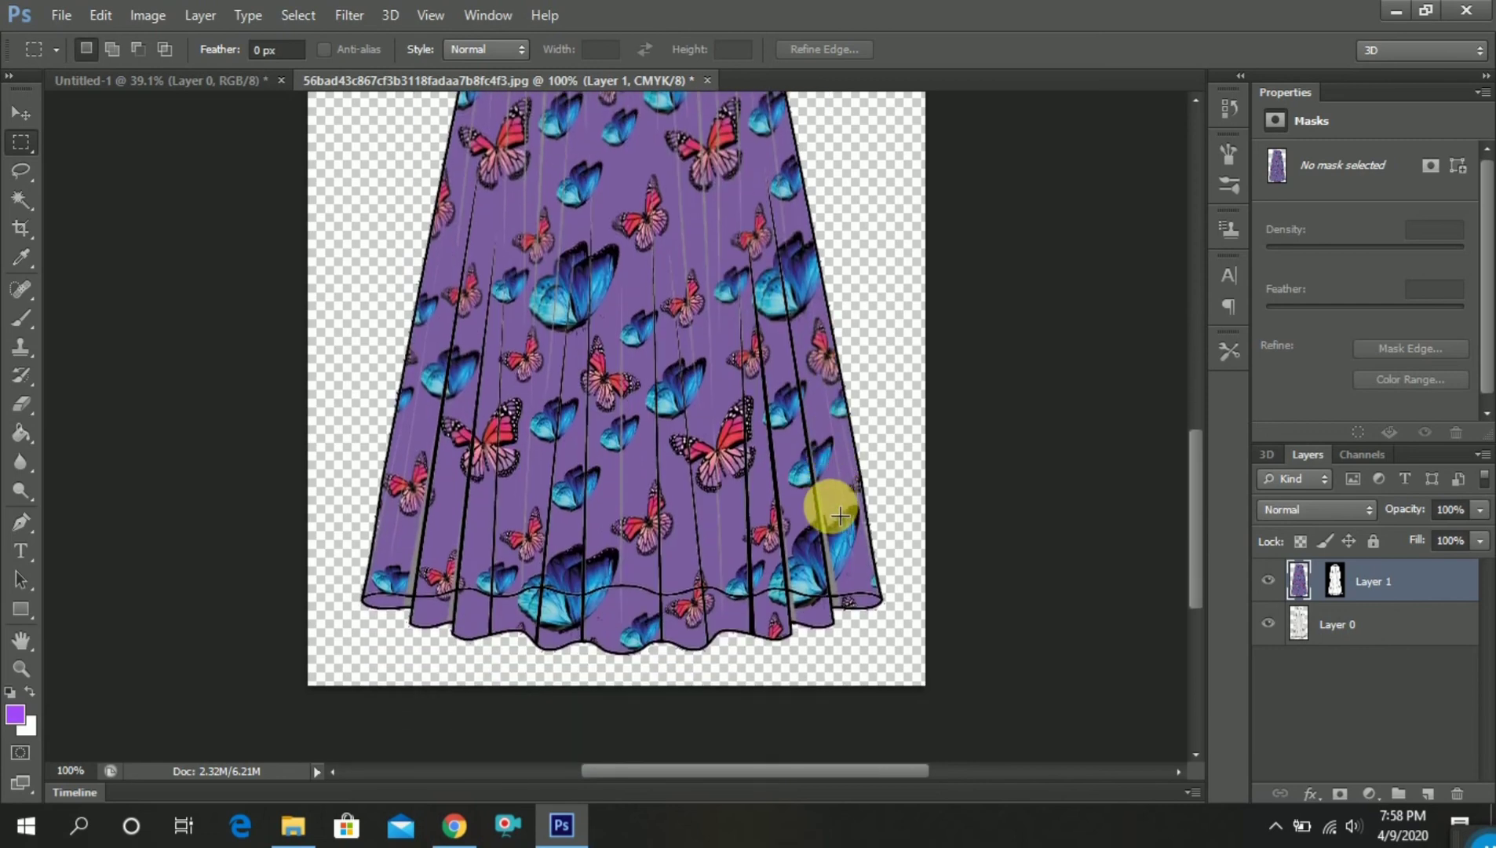
{"action": "scroll", "coordinate": [840, 515], "scroll_direction": "up", "scroll_amount": 2}
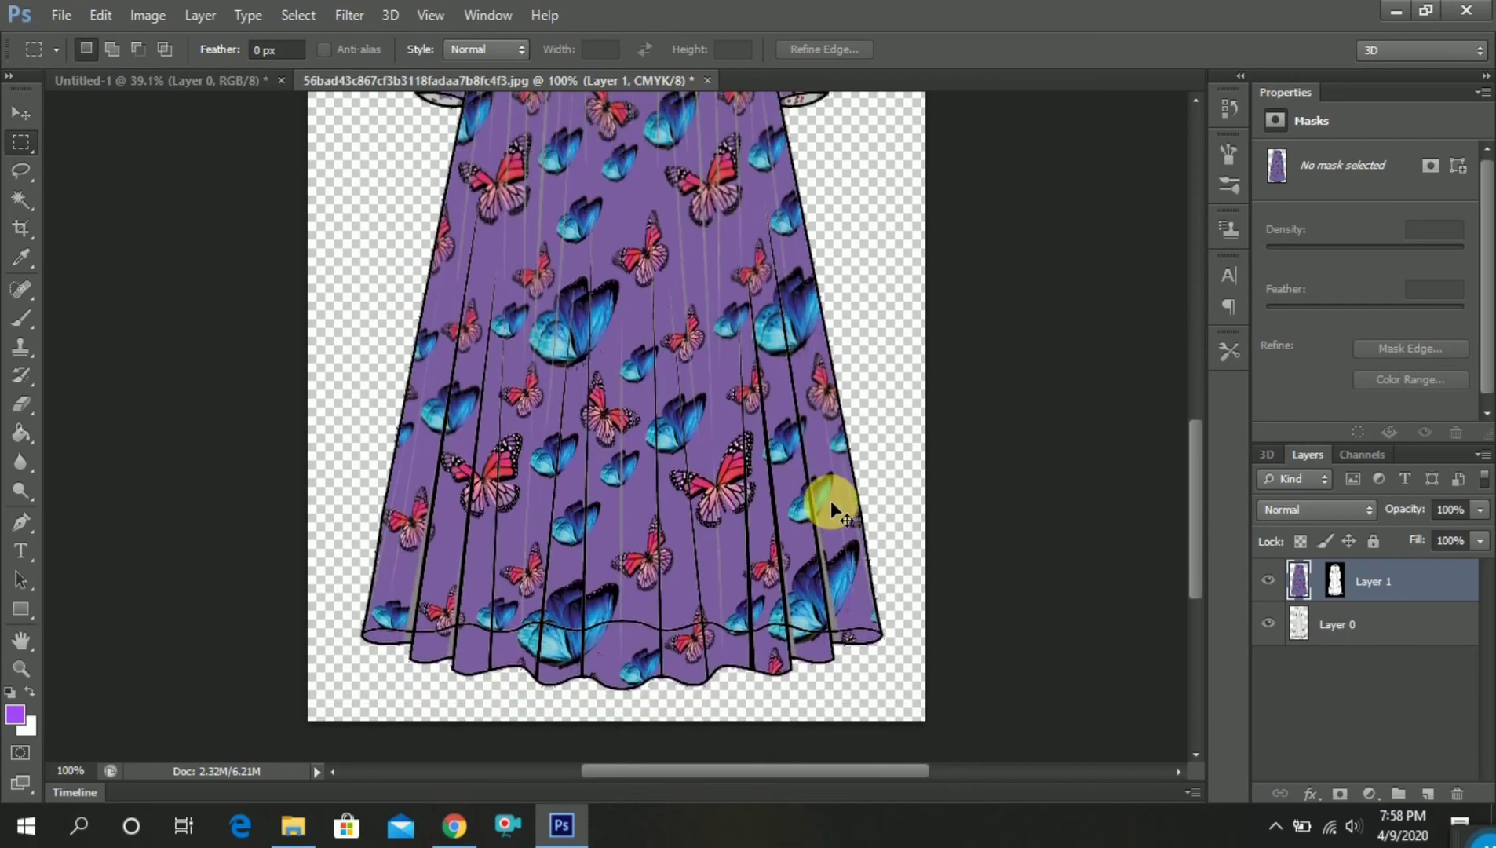
{"action": "key", "text": "ctrl+0"}
{"action": "key", "text": "ctrl+plus"}
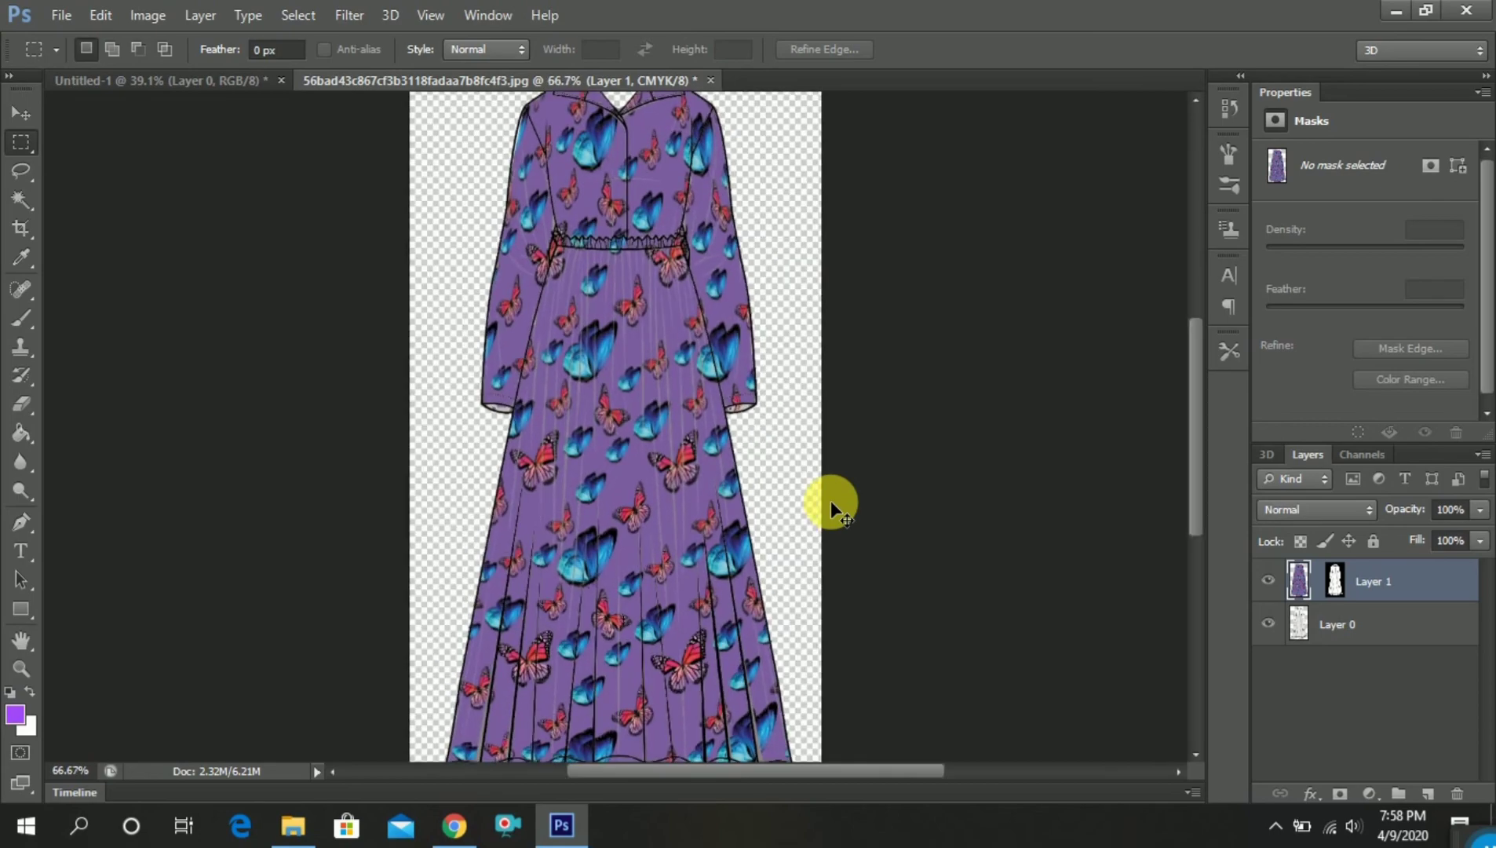
{"action": "key", "text": "ctrl+plus"}
{"action": "key", "text": "ctrl+plus"}
{"action": "key", "text": "ctrl+minus"}
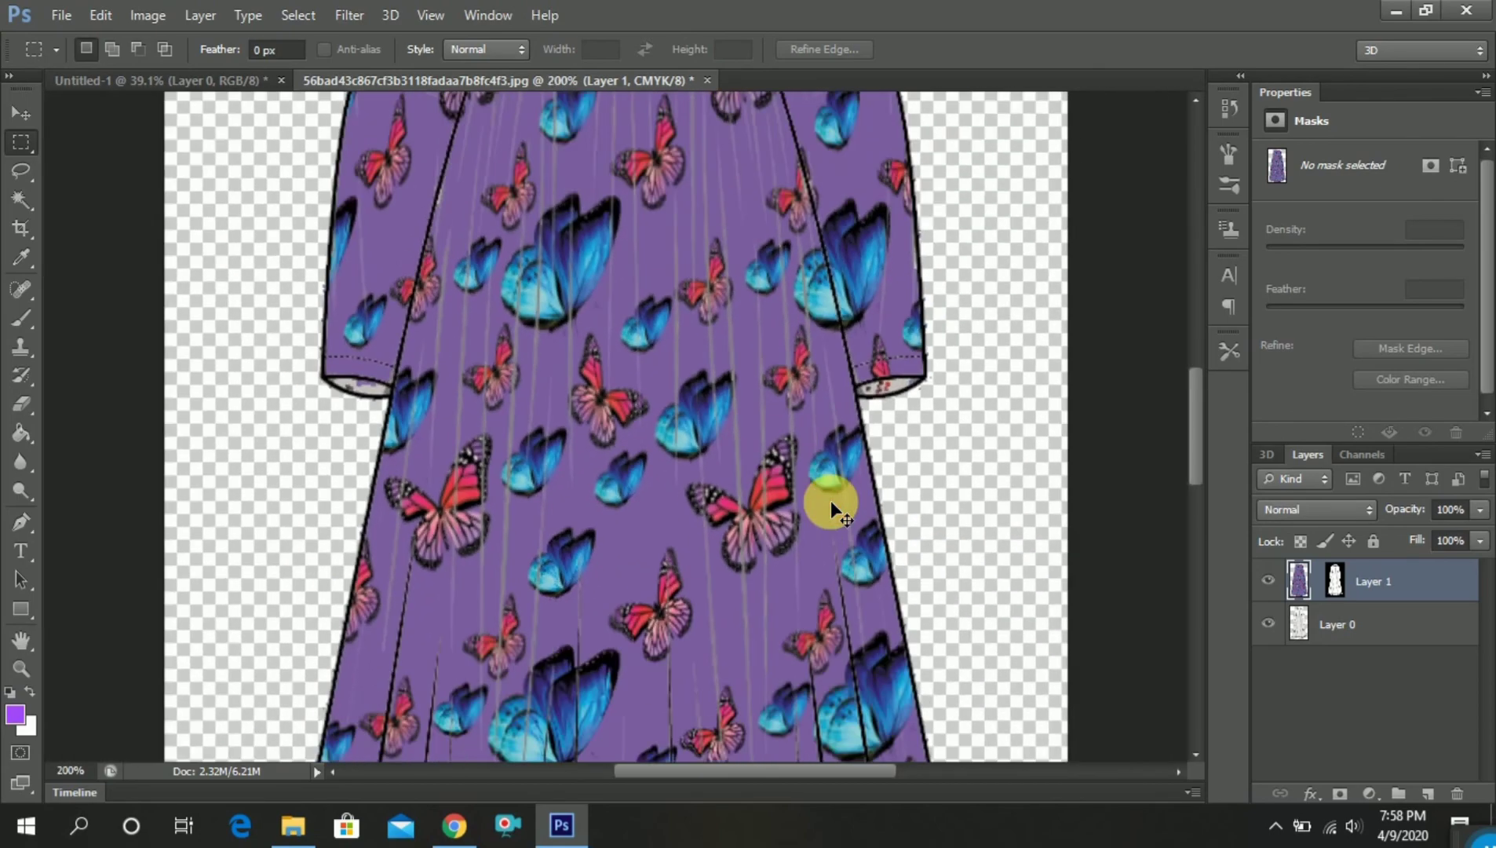
{"action": "key", "text": "ctrl+minus"}
{"action": "key", "text": "ctrl+minus"}
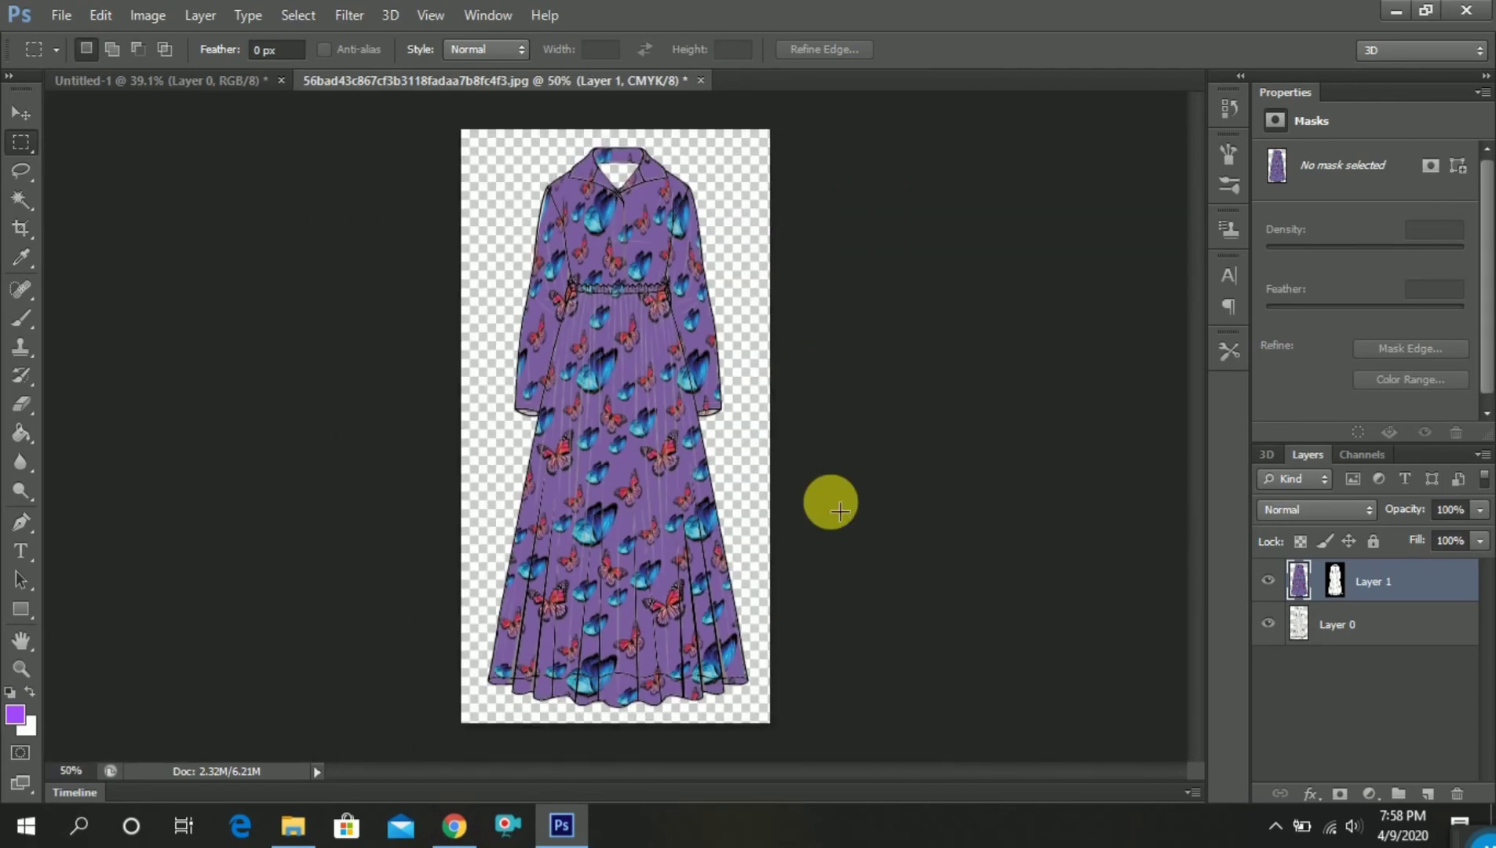